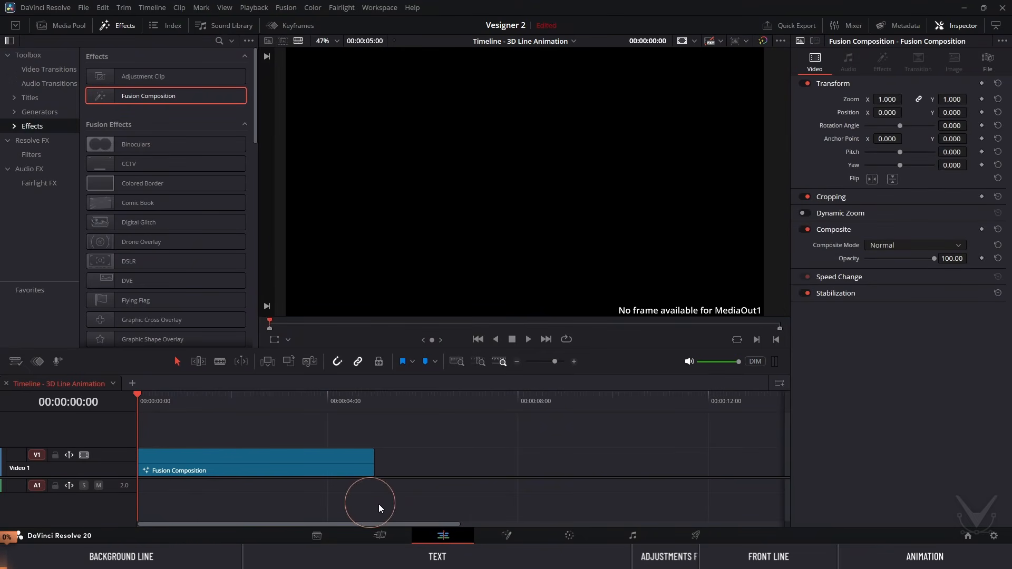
Open the composition in Fusion and feed a new Background node into MediaOut1, leaving wide space between the two nodes
click(516, 536)
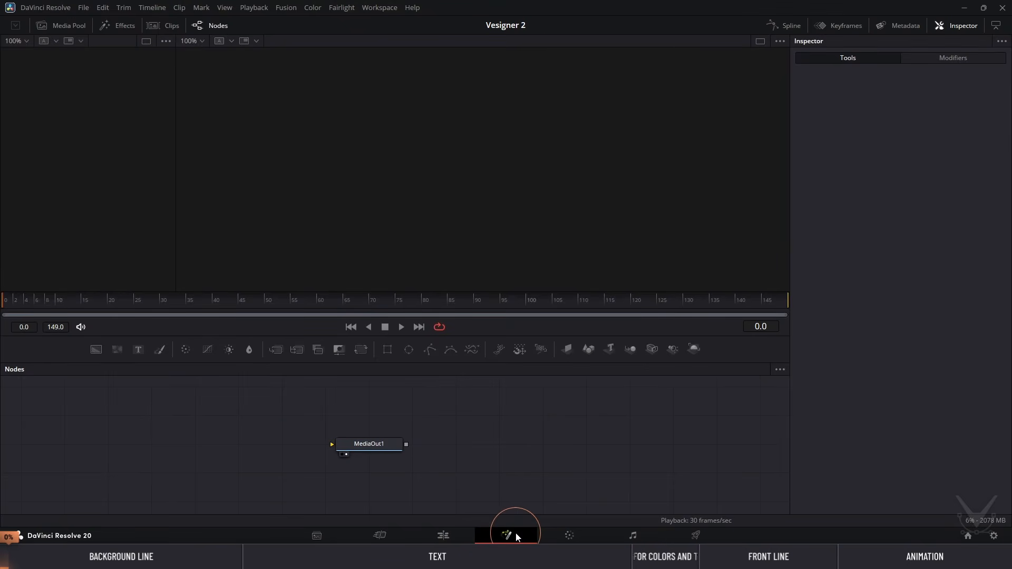
drag(285, 448, 510, 447)
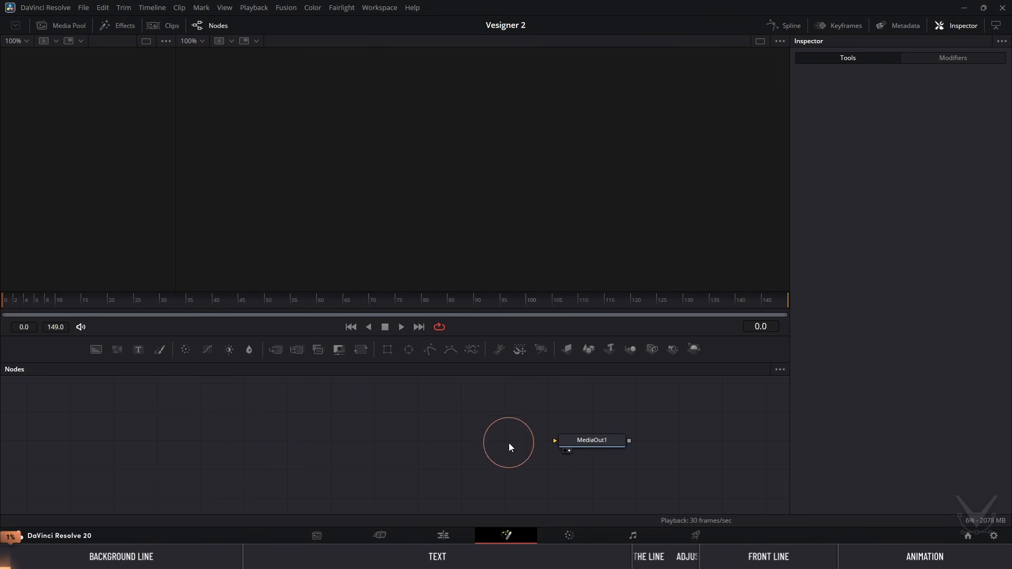
drag(106, 348, 573, 444)
click(188, 444)
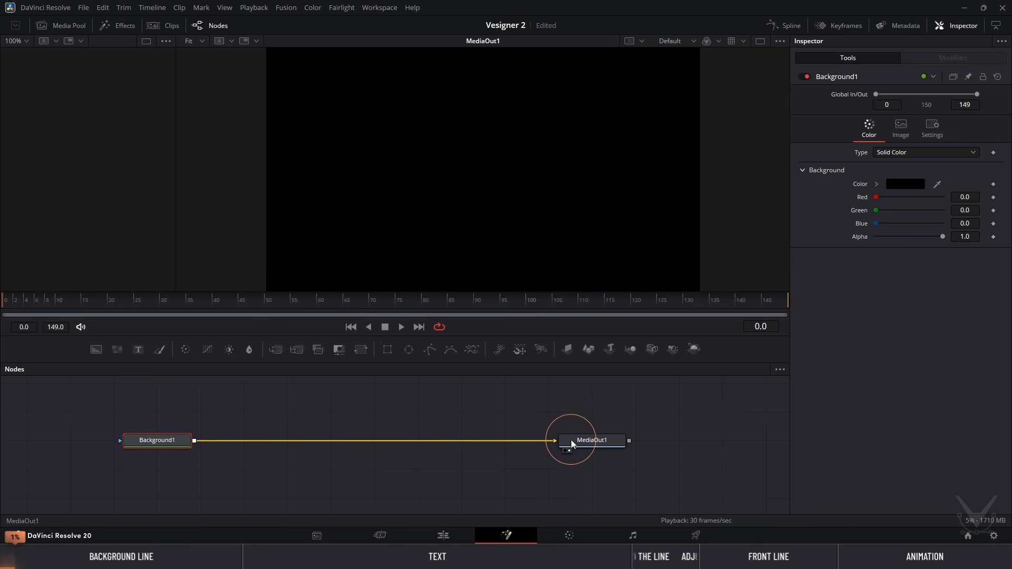
Set the Background1 colour to hue 0.6, saturation 0.3 and value 0.95
click(877, 184)
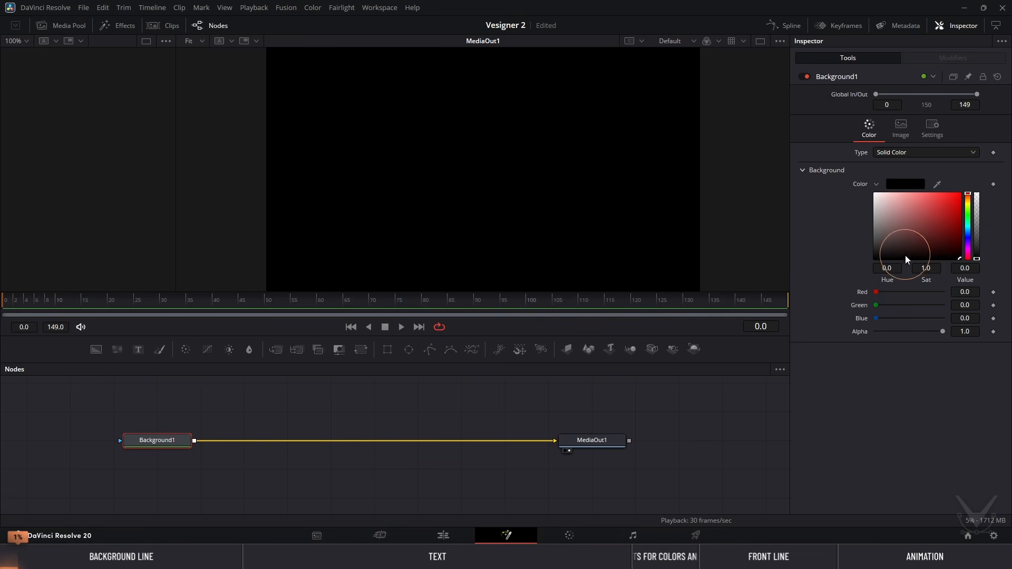
click(897, 270)
text(.6)
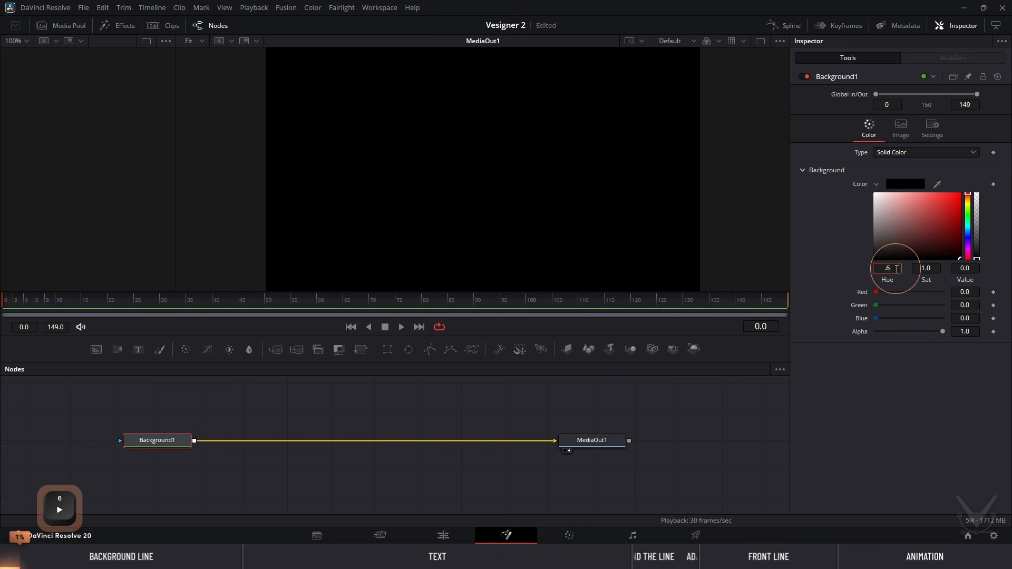
key(Return)
click(937, 268)
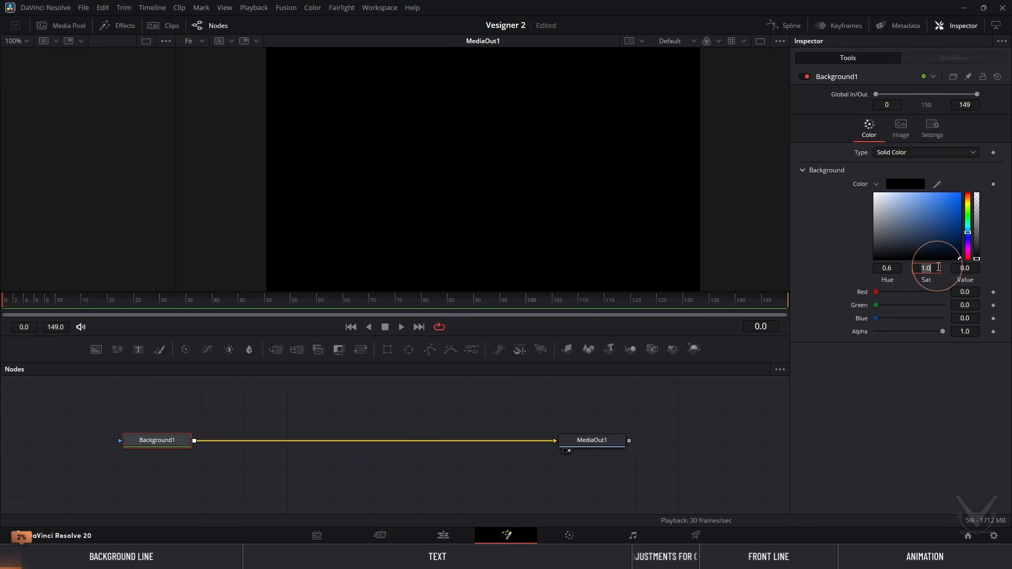
text(.3)
key(Return)
text(.9)
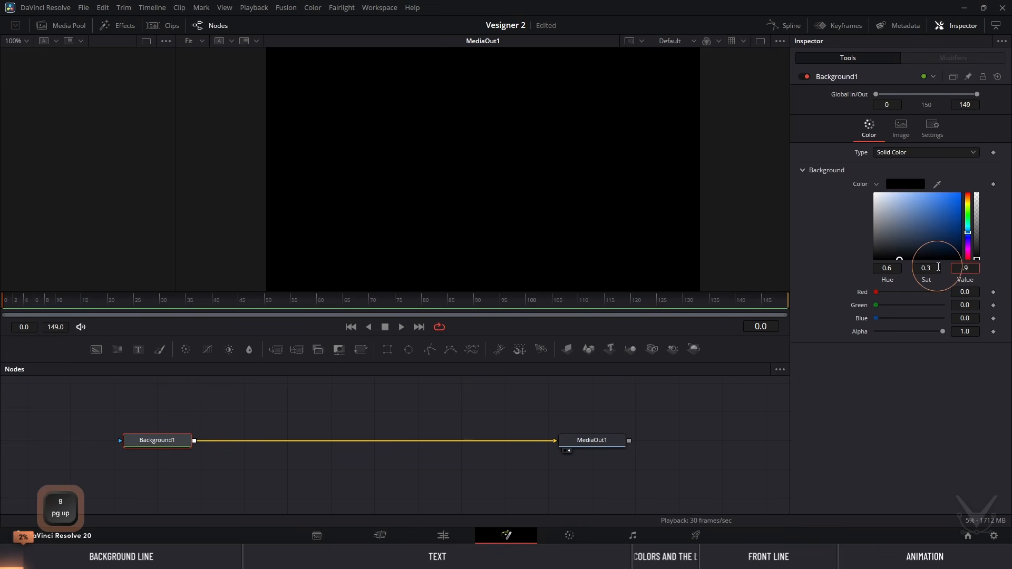
key(Return)
click(976, 267)
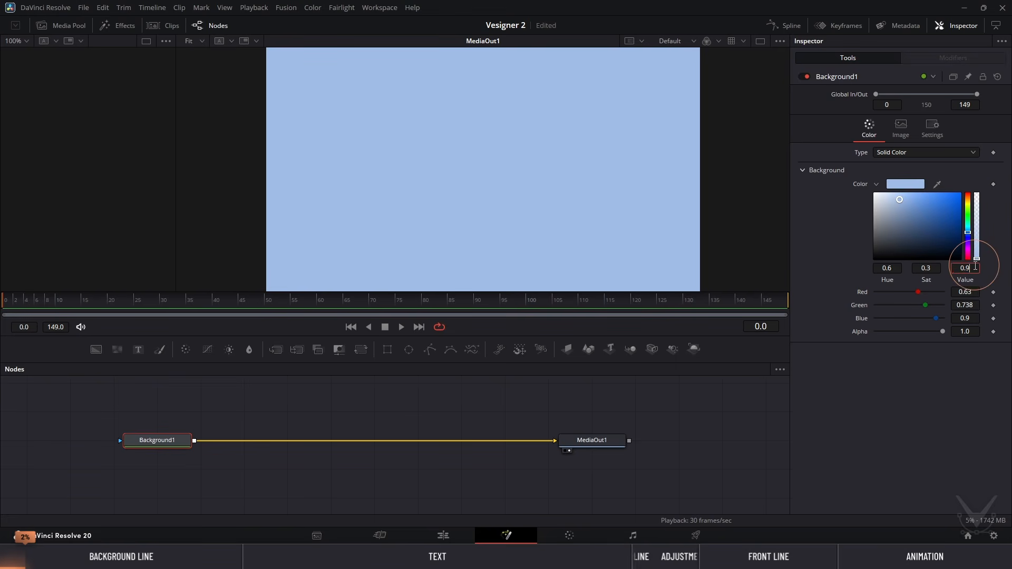
text(5)
key(Return)
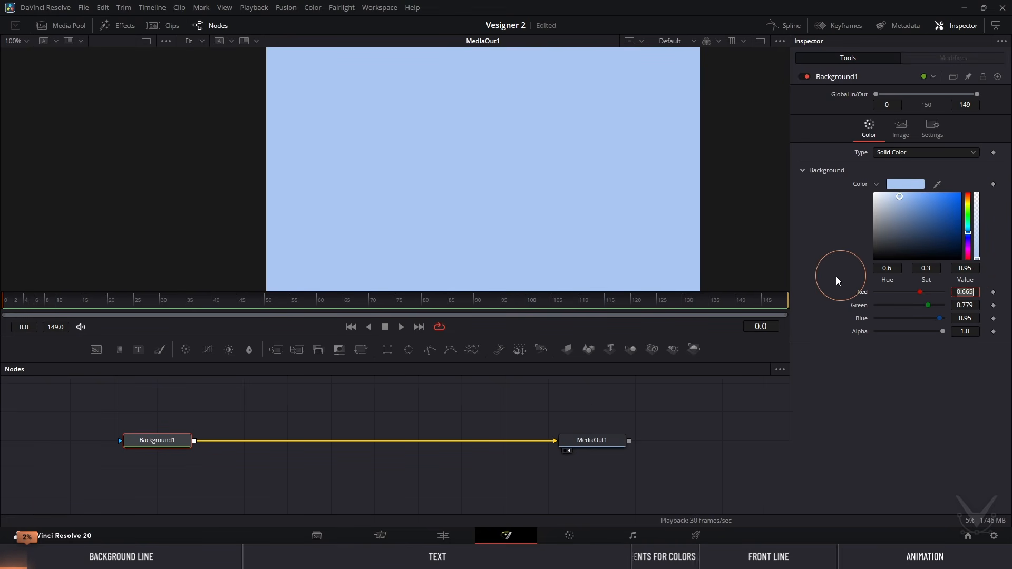
click(817, 279)
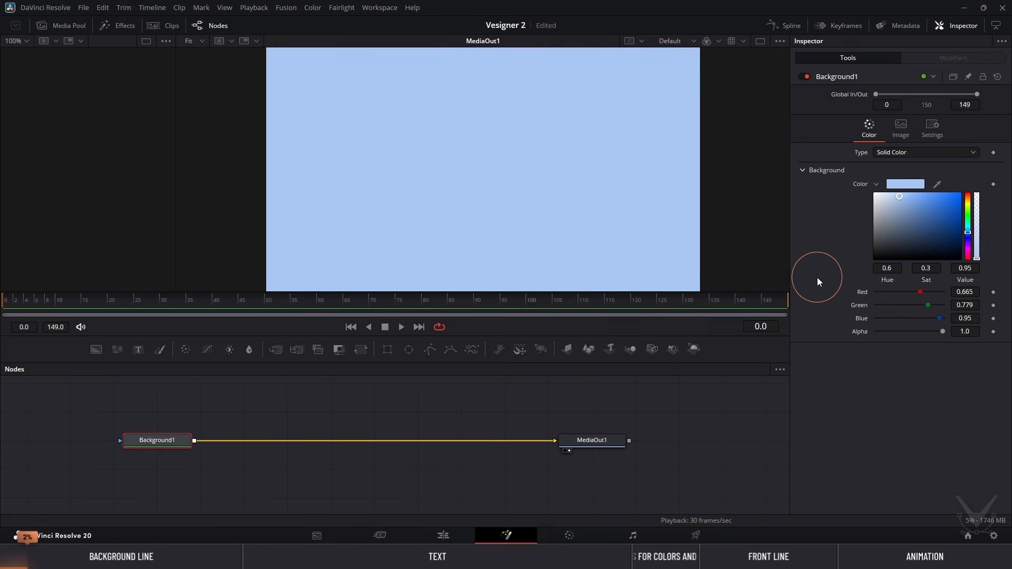
Insert a Merge node between Background1 and MediaOut1, spaced further away from Background1
click(178, 440)
click(277, 350)
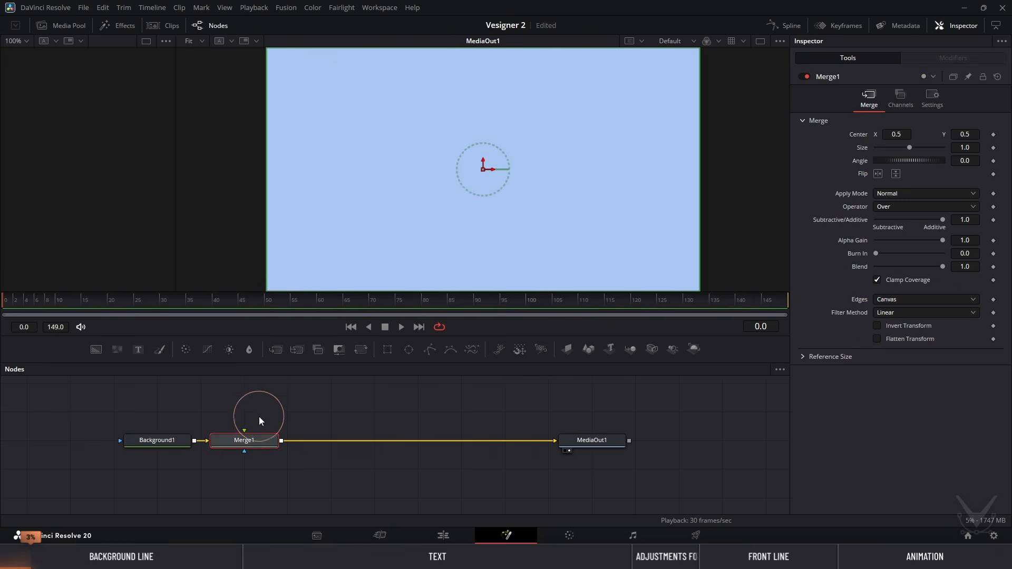
drag(262, 441, 299, 444)
drag(343, 412, 398, 441)
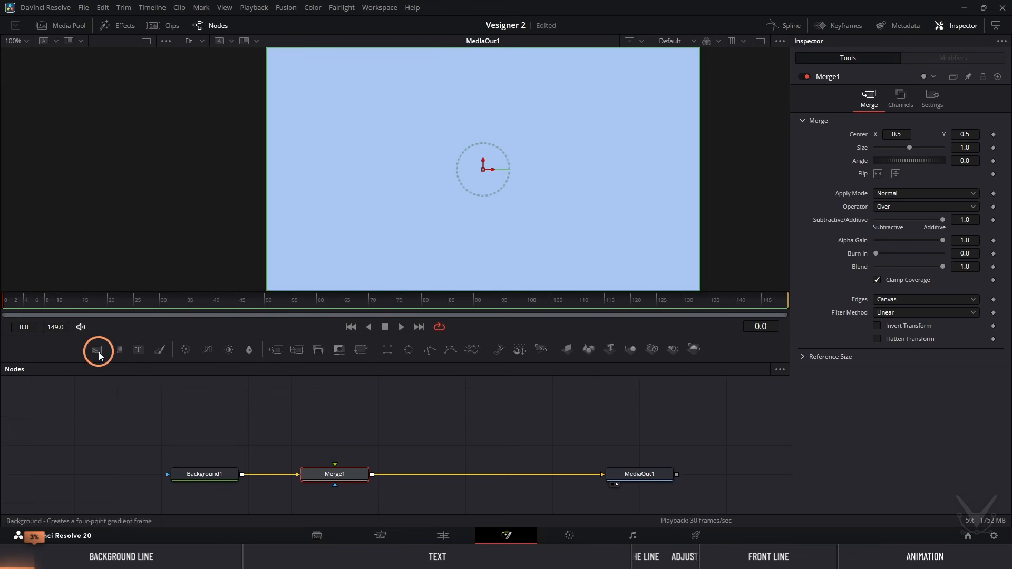
Connect a second Background node with alpha 0 to Merge1's foreground, placed well above the merge
drag(100, 350, 357, 479)
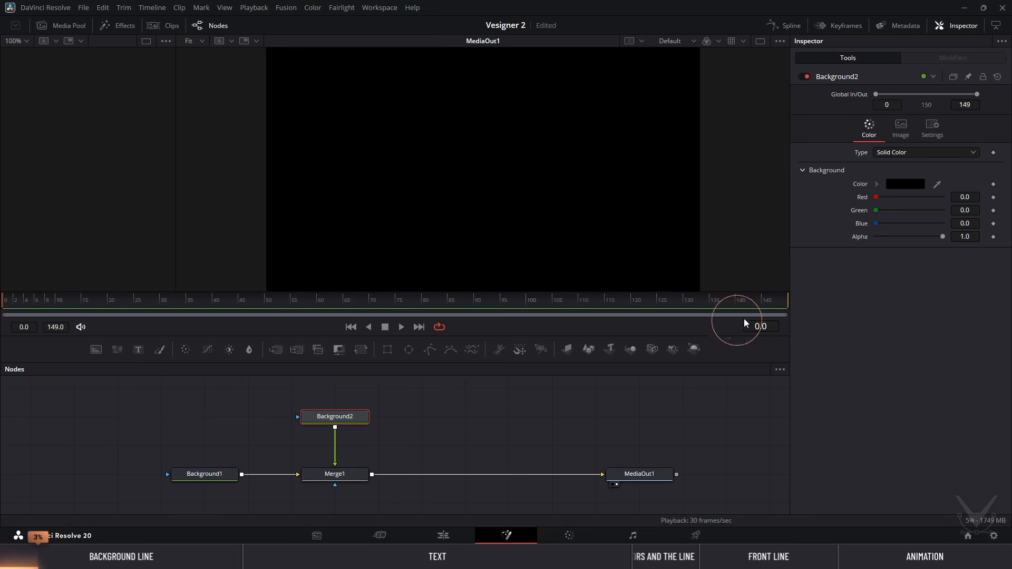
drag(943, 237, 850, 243)
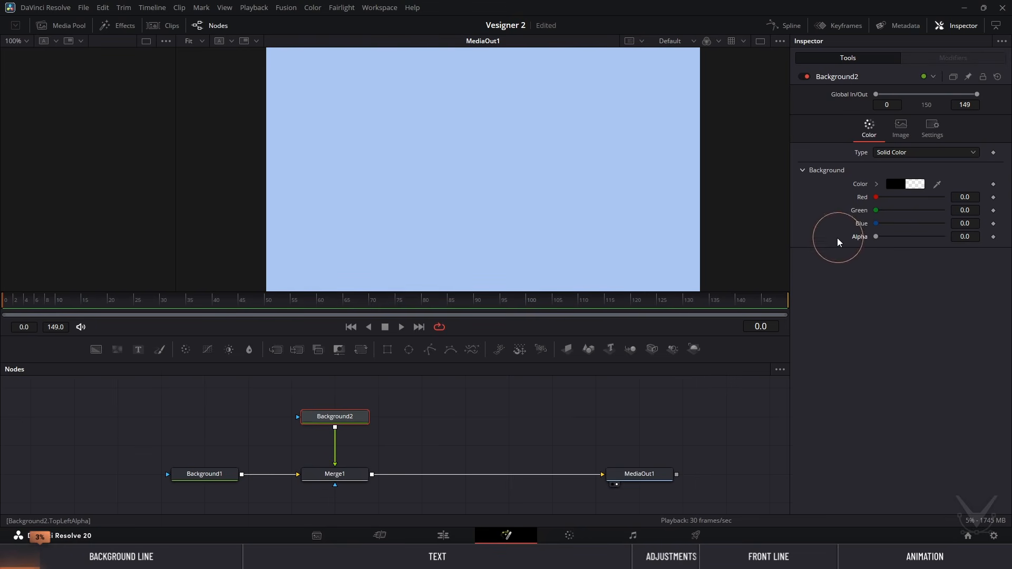
drag(334, 419, 348, 399)
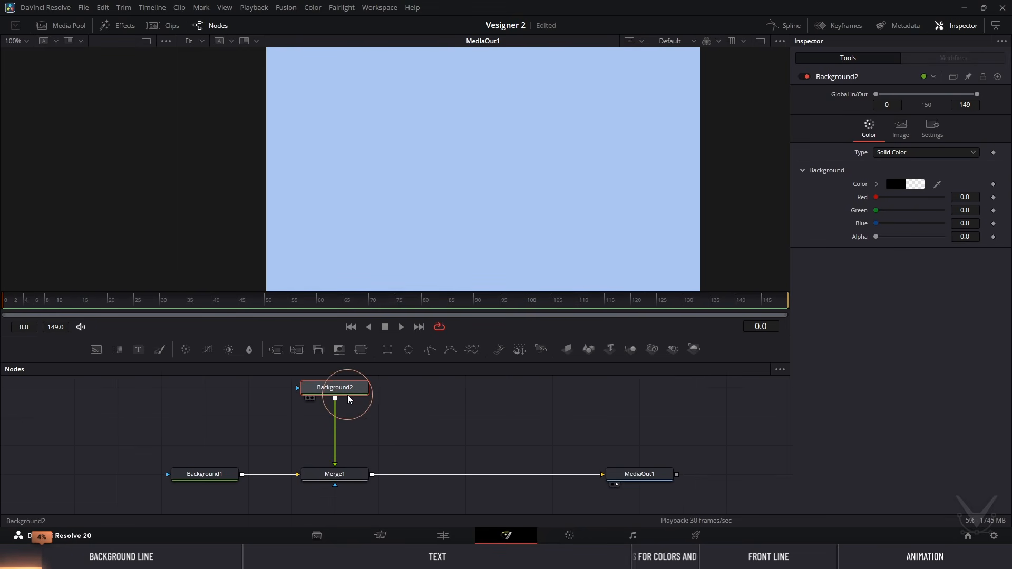
Insert a Paint node between Background2 and Merge1, and show a single viewer fitted to the frame
click(159, 352)
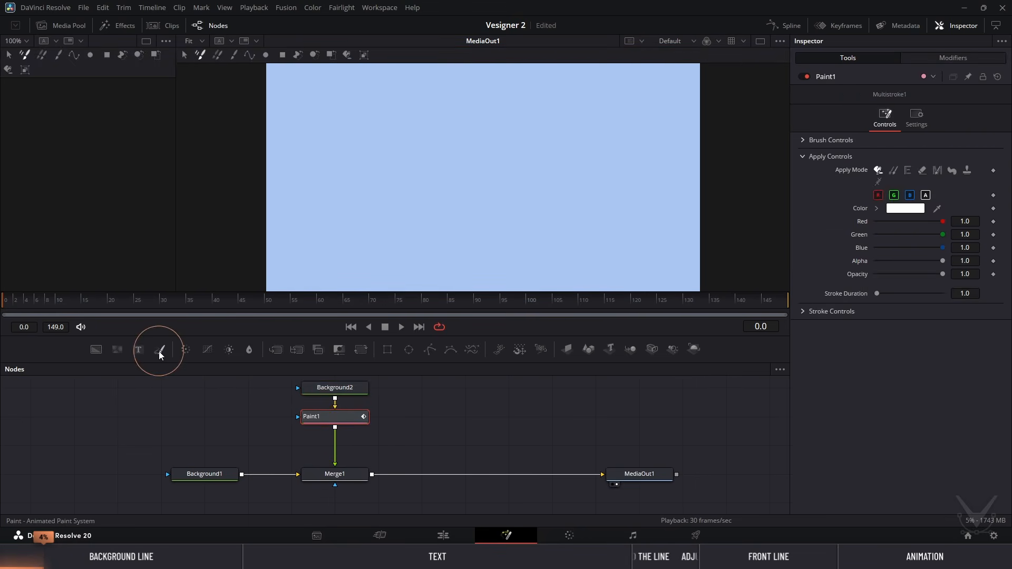
click(761, 42)
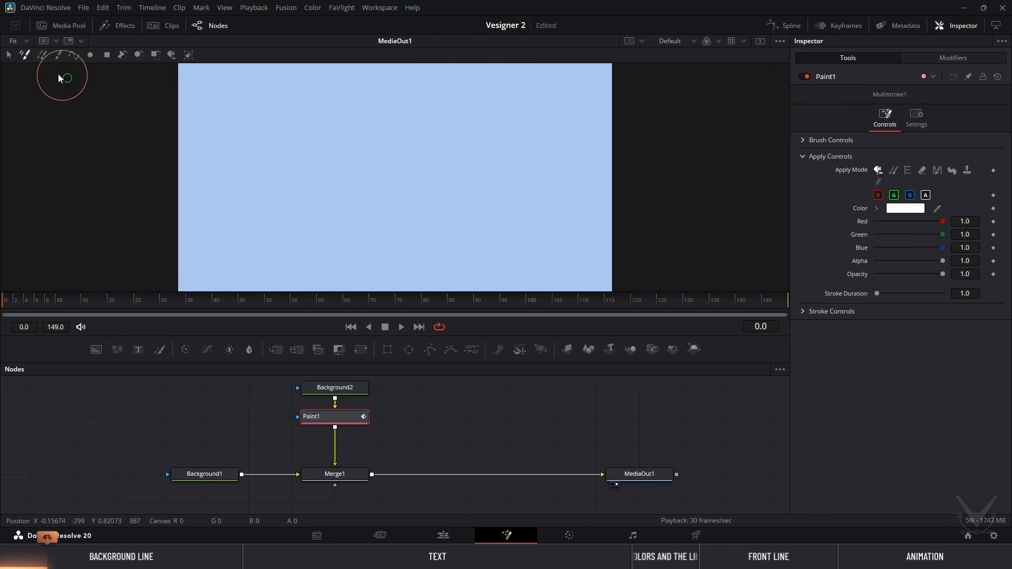
click(23, 41)
click(22, 56)
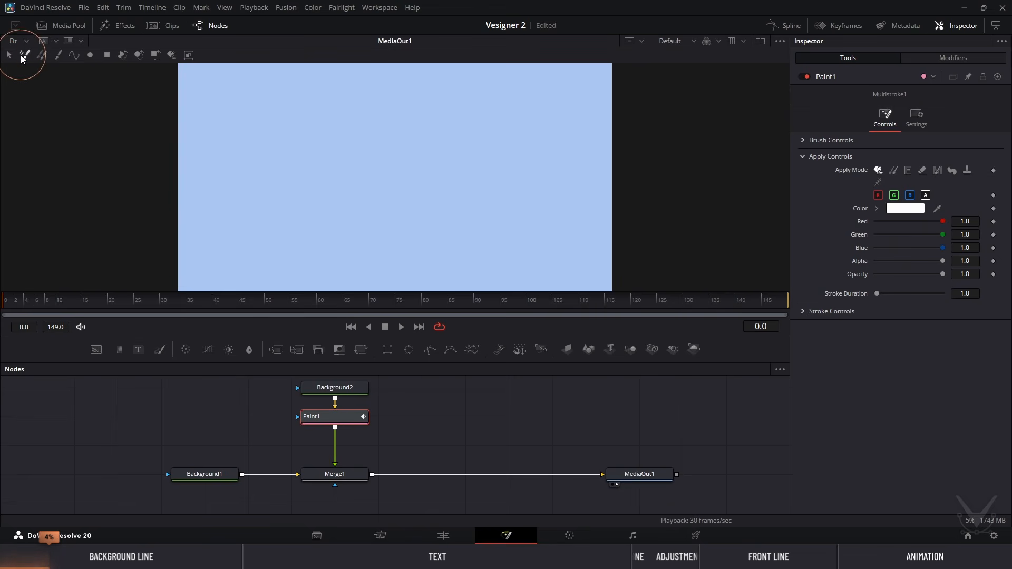
Draw a four-point zigzag polyline stroke across the frame with both ends outside it, and finish in Modify Only mode
click(75, 56)
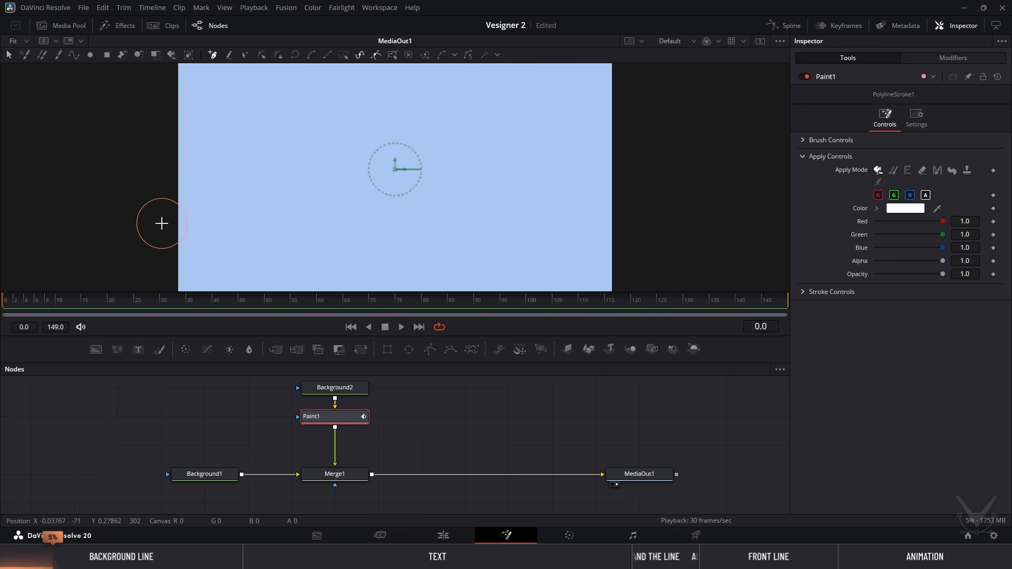
drag(161, 224, 206, 224)
click(306, 112)
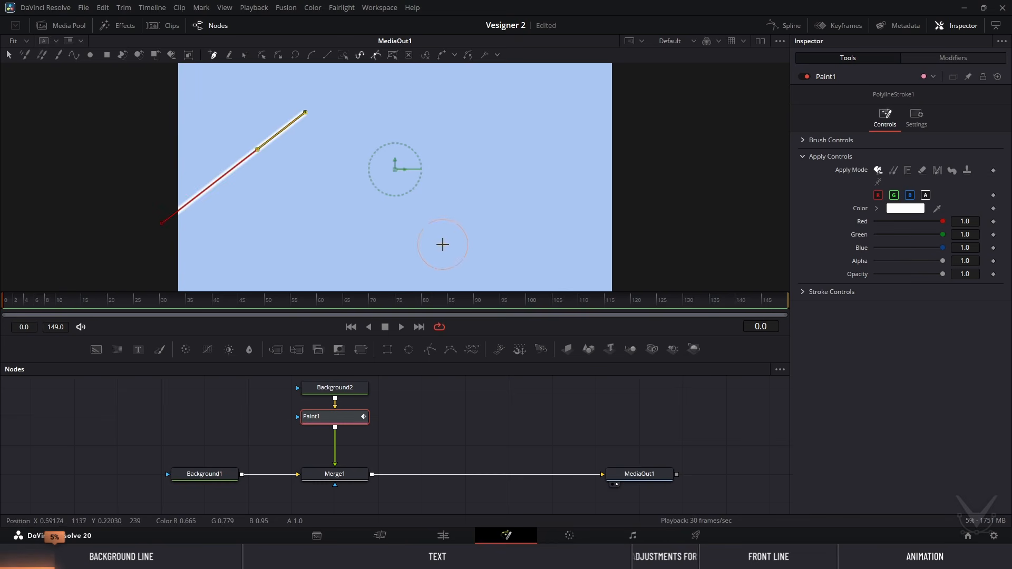
click(460, 257)
click(628, 147)
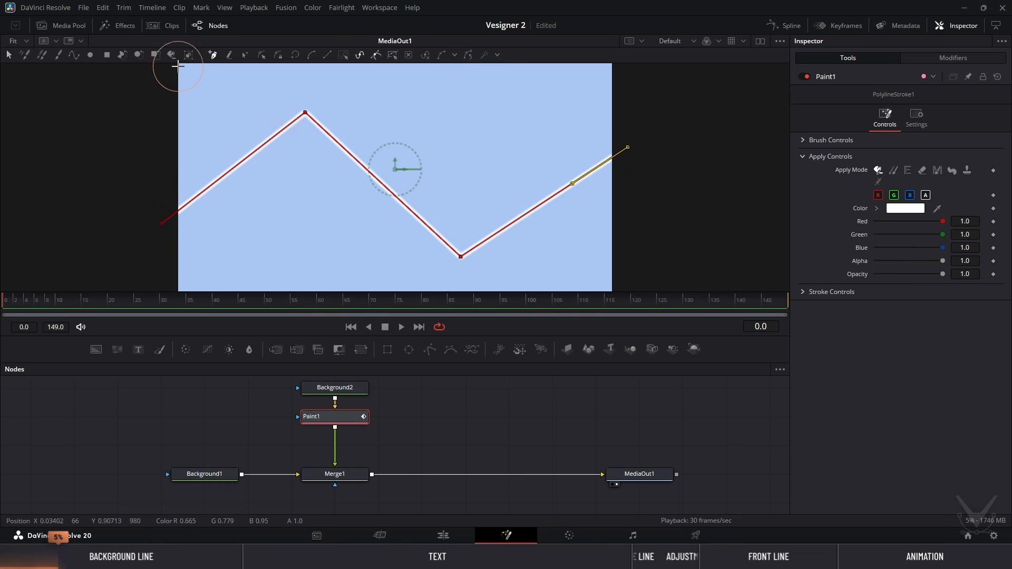
click(262, 54)
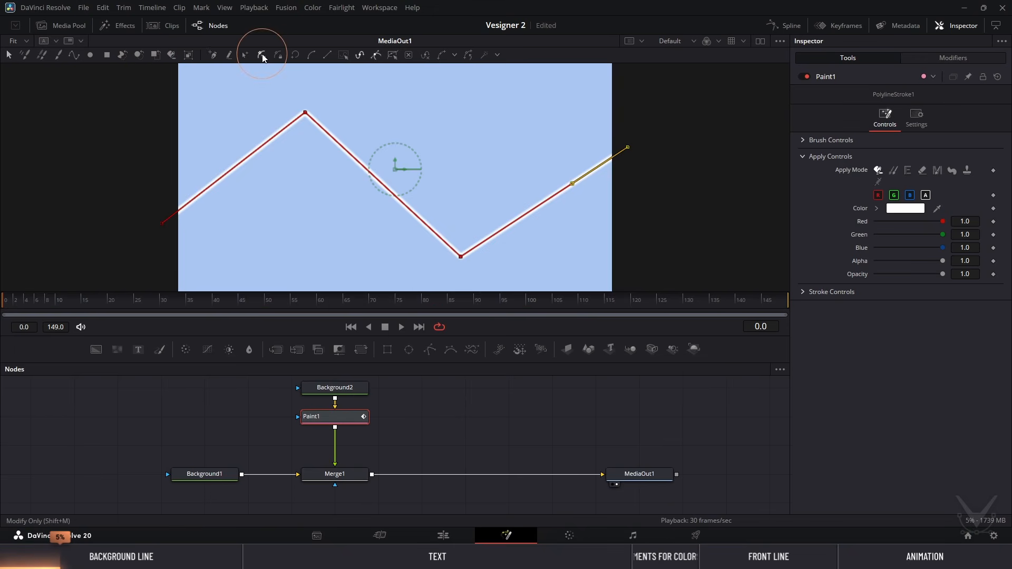
click(260, 117)
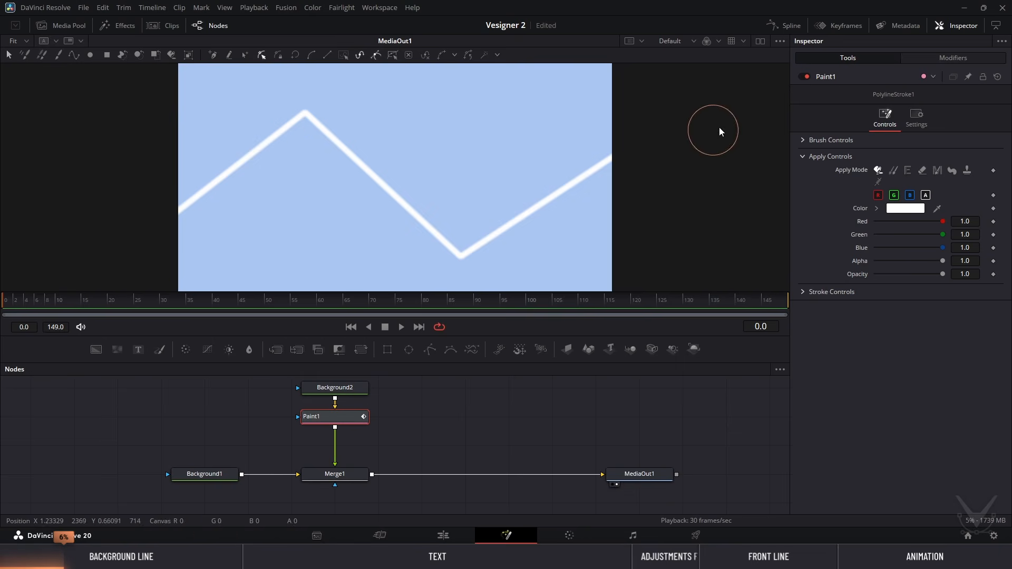
Select all points of PolylineStroke1 and smooth them into a wave-shaped curve
click(948, 57)
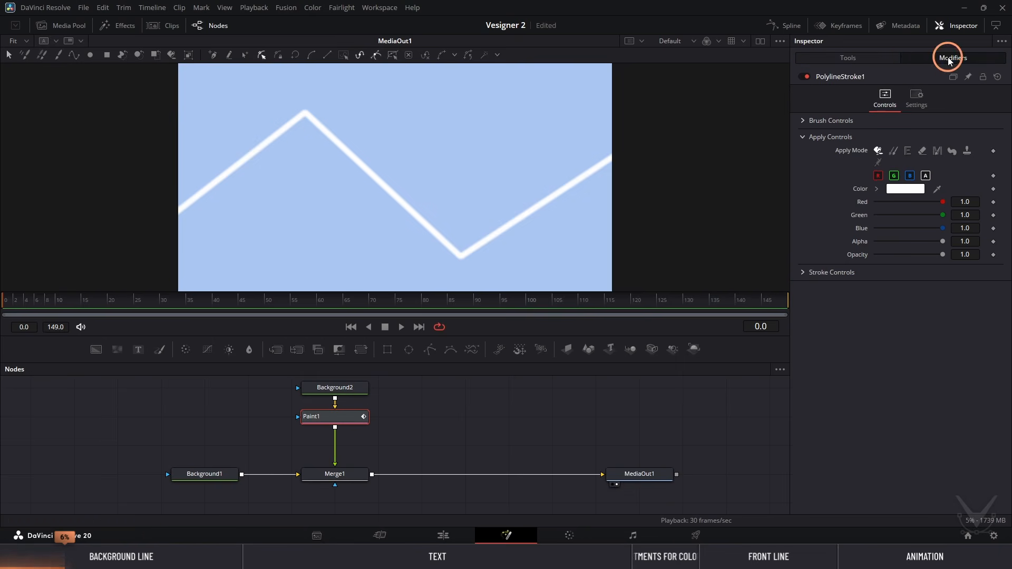
click(846, 77)
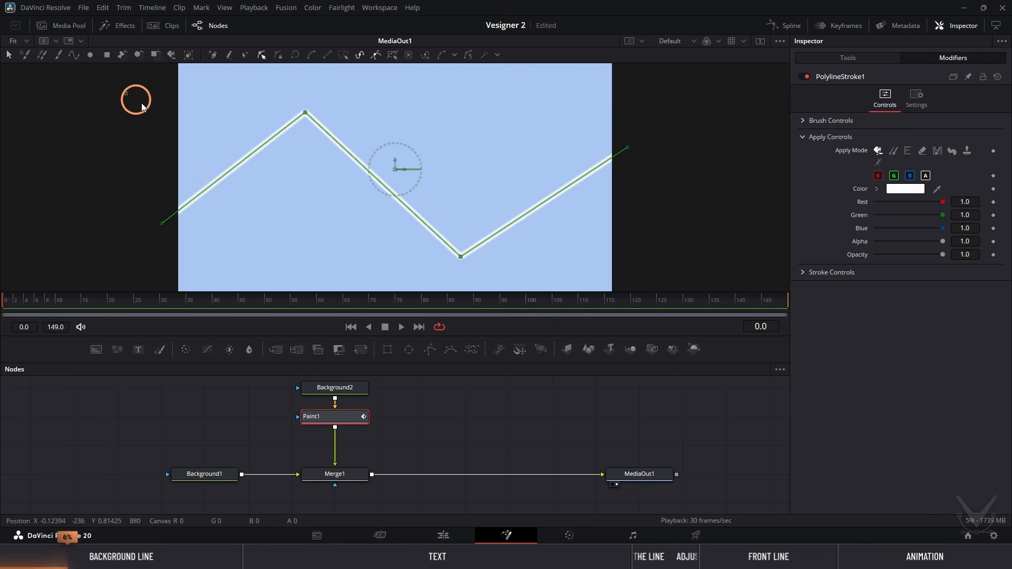
drag(122, 92, 683, 271)
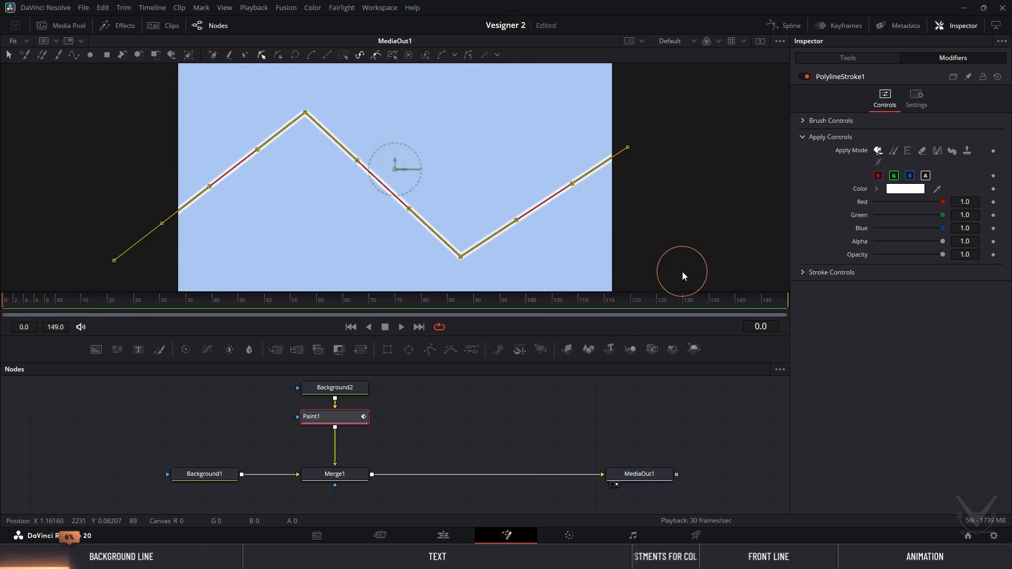
click(311, 55)
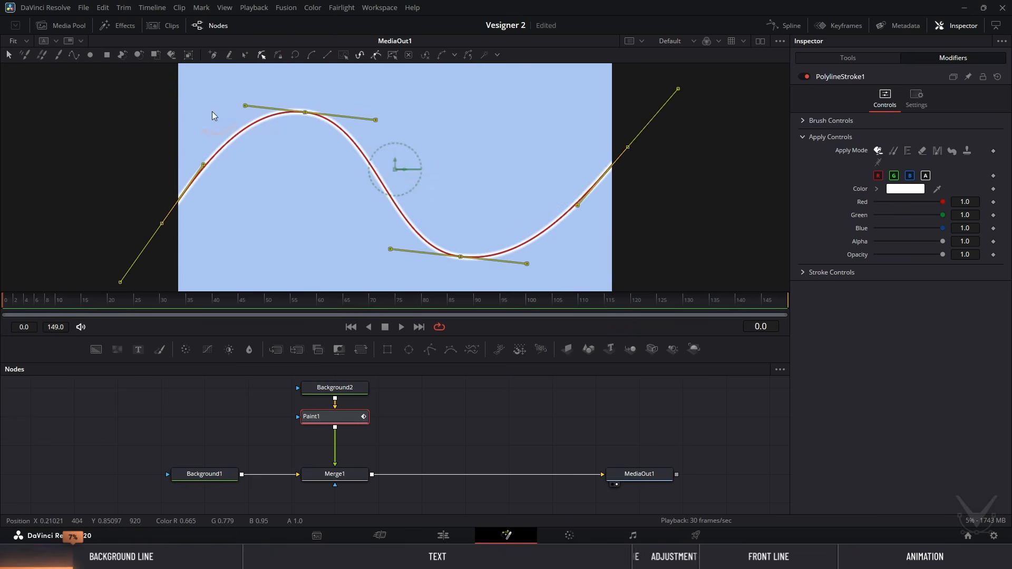
click(144, 167)
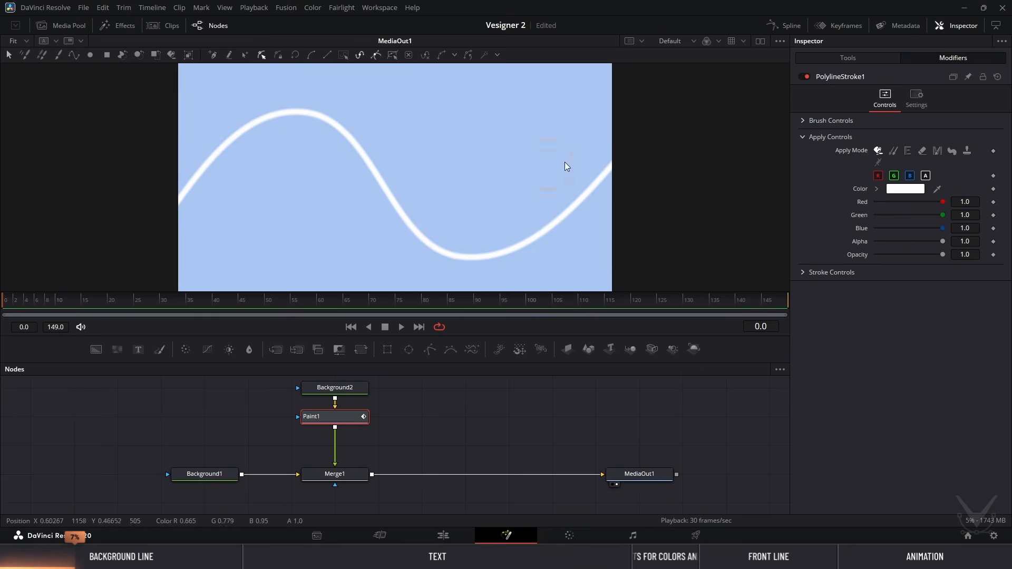
Lengthen the start point's tangent handle and make it almost horizontal so the wave begins with a gentle curve
click(844, 80)
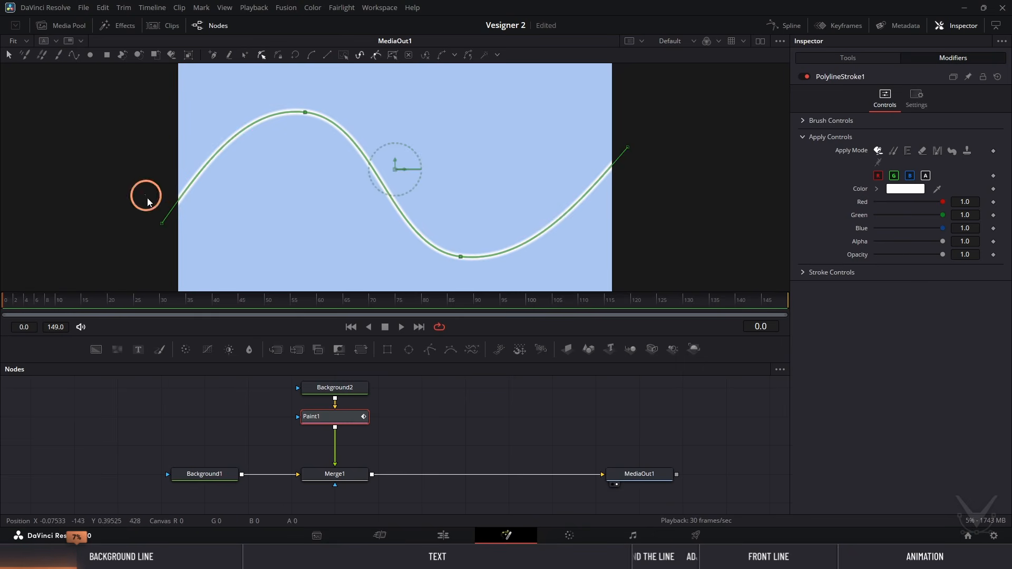
drag(146, 196, 199, 251)
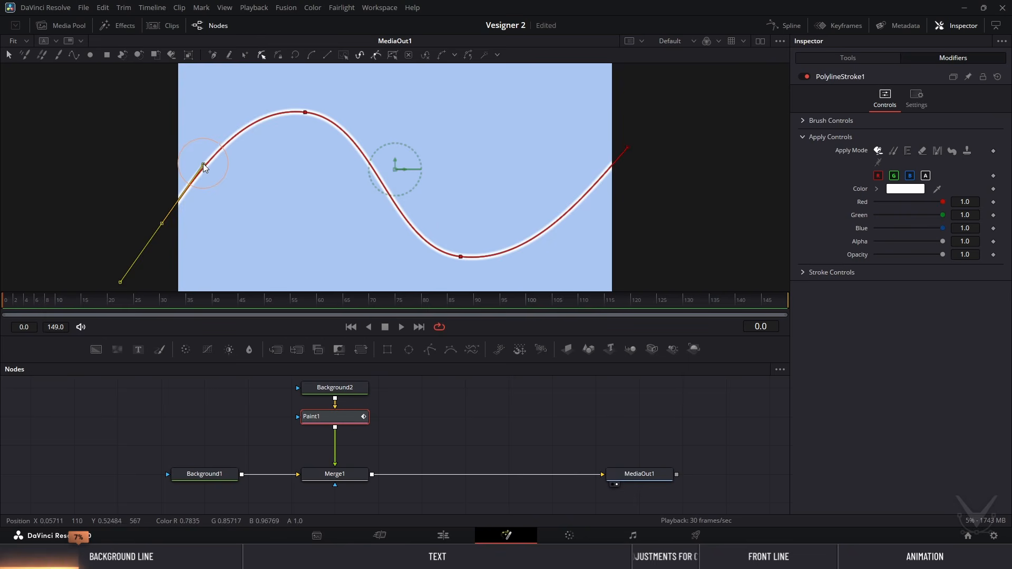
drag(204, 163, 271, 220)
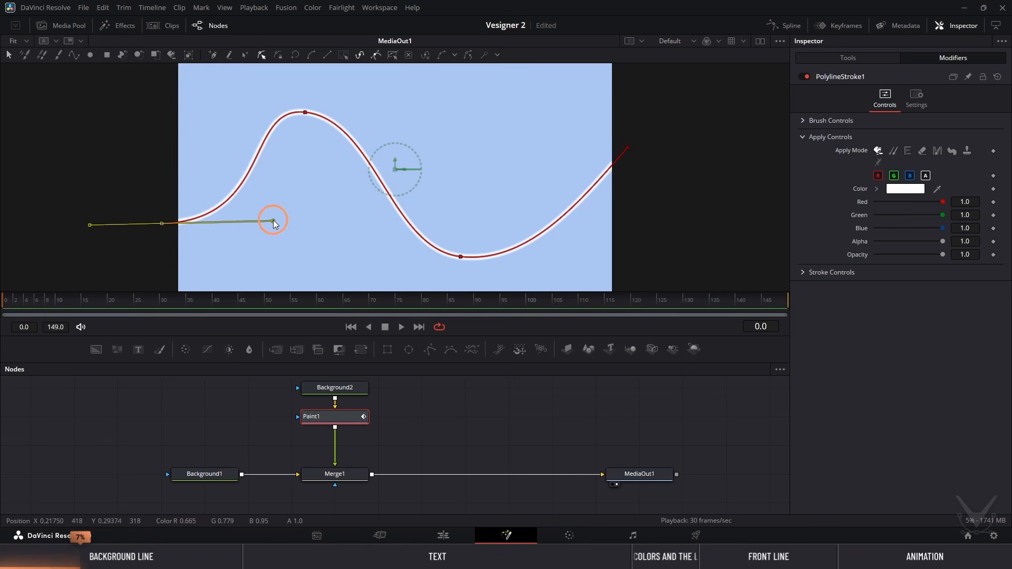
Rotate the tangent handles at the wave's peak and trough so both slope slightly upward to the right
click(305, 112)
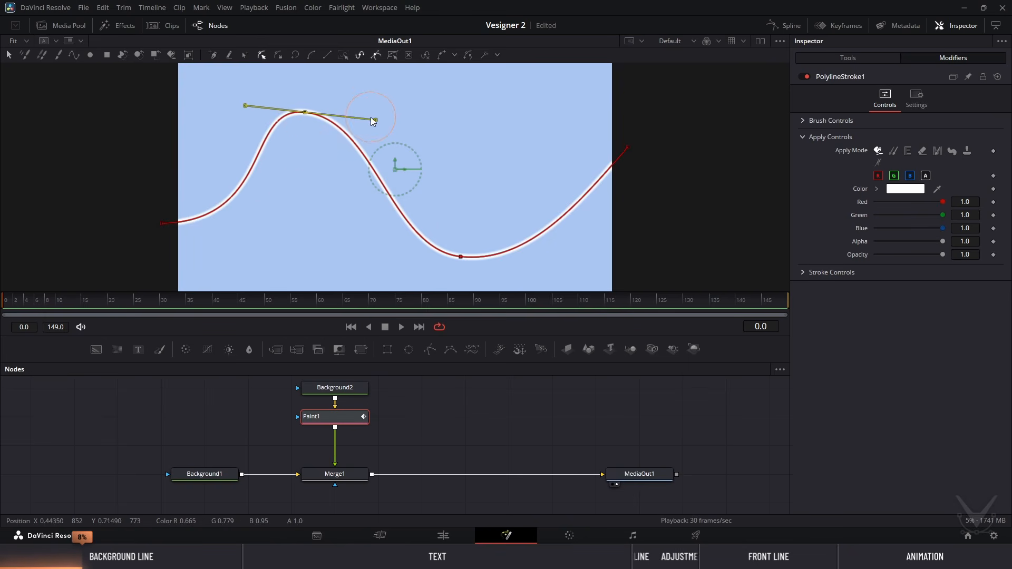
drag(374, 120, 379, 111)
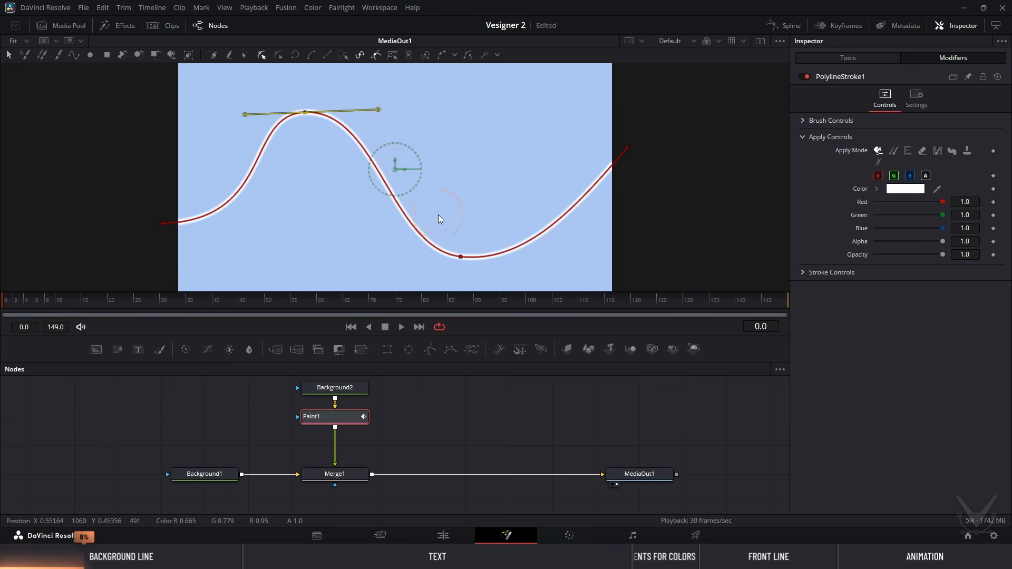
click(461, 257)
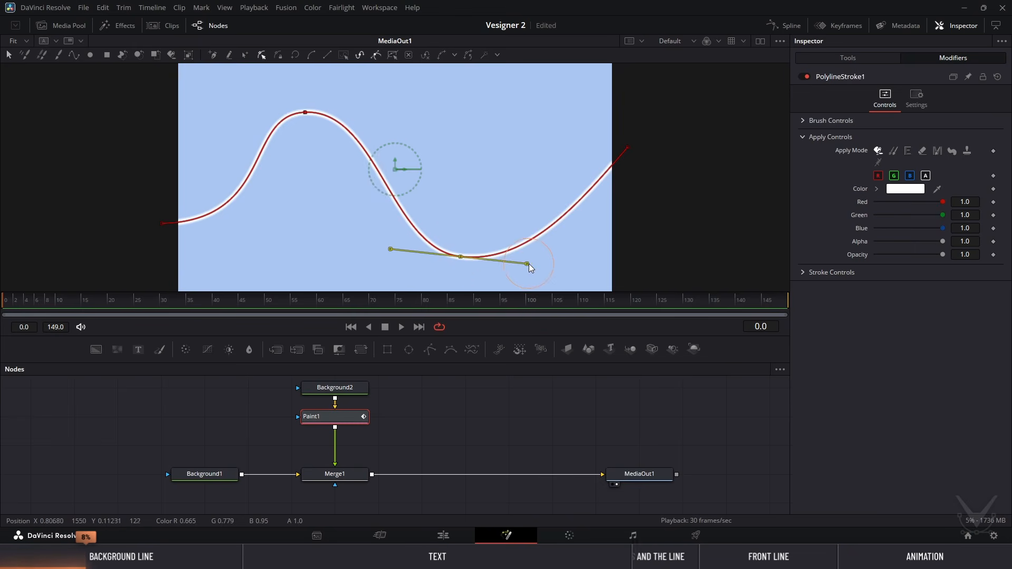
mouse_move(527, 264)
mouse_down()
mouse_move(528, 244)
mouse_move(527, 253)
mouse_up()
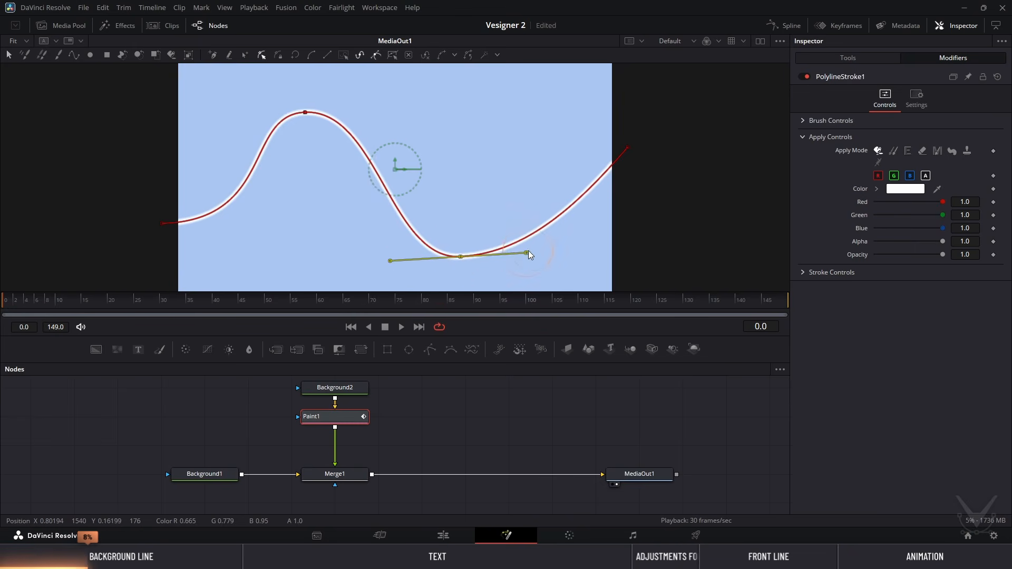
Make the wave's end-point tangent handle longer and nearly horizontal, and raise the end point slightly while keeping it outside the frame
click(629, 147)
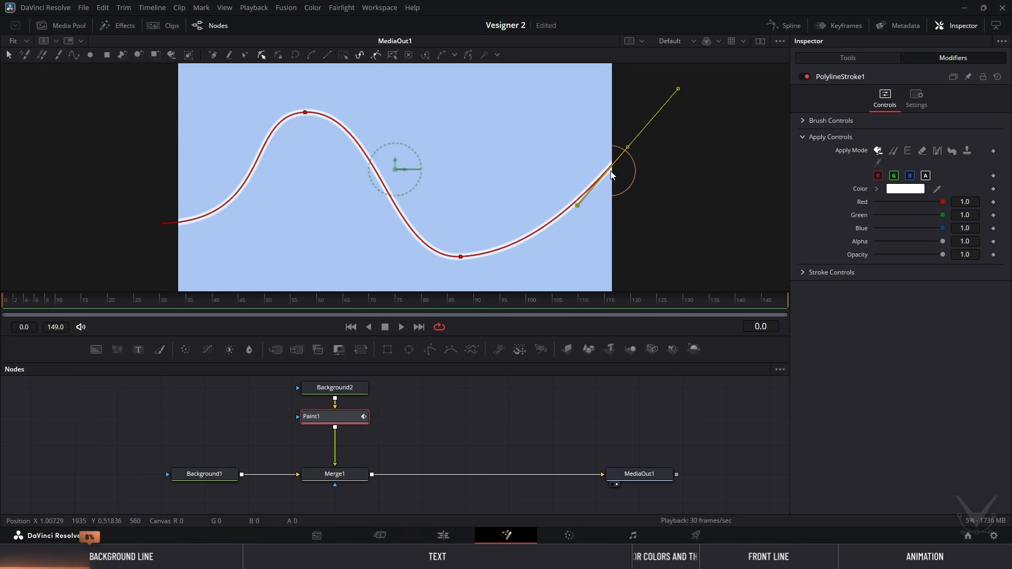
drag(577, 207, 501, 145)
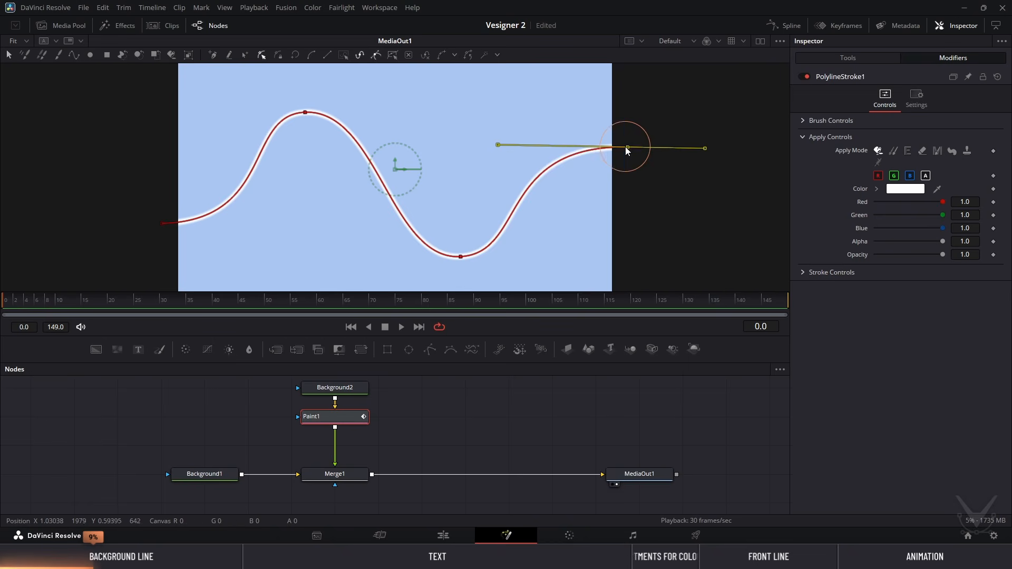
drag(627, 147, 633, 138)
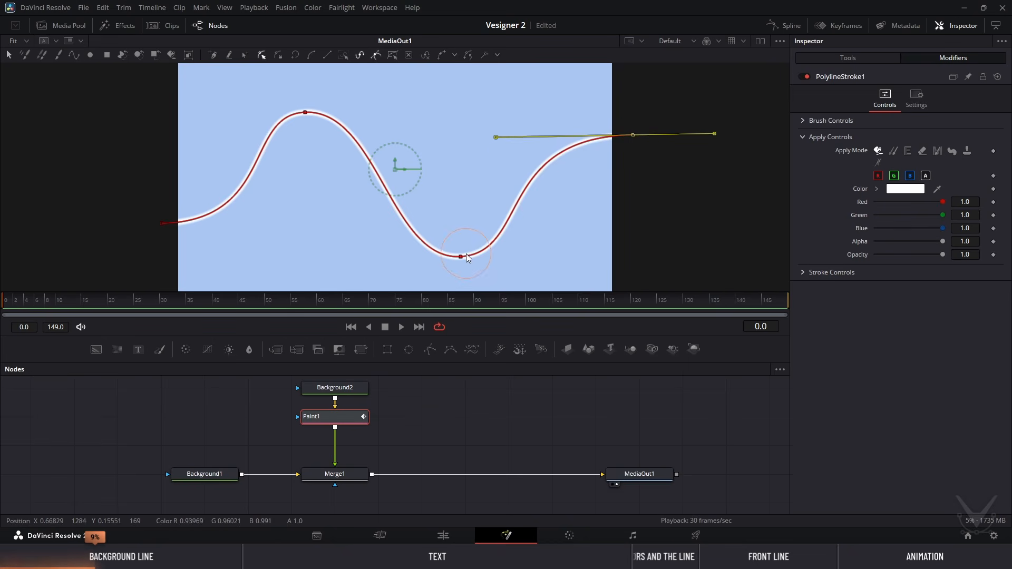
Move the wave's trough slightly left and level its tangent handles, and shift the peak slightly right and down
drag(461, 255, 448, 257)
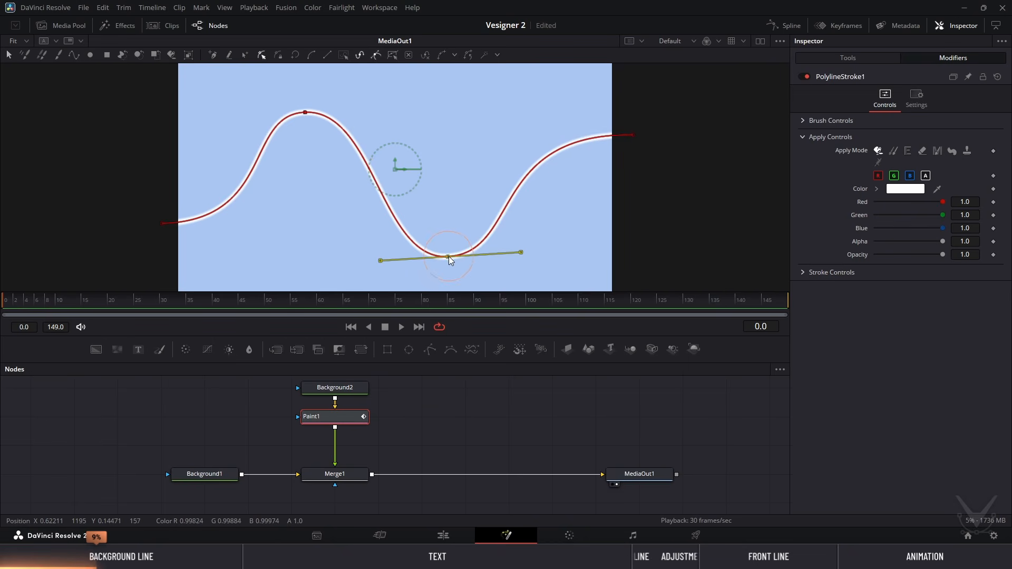
click(521, 259)
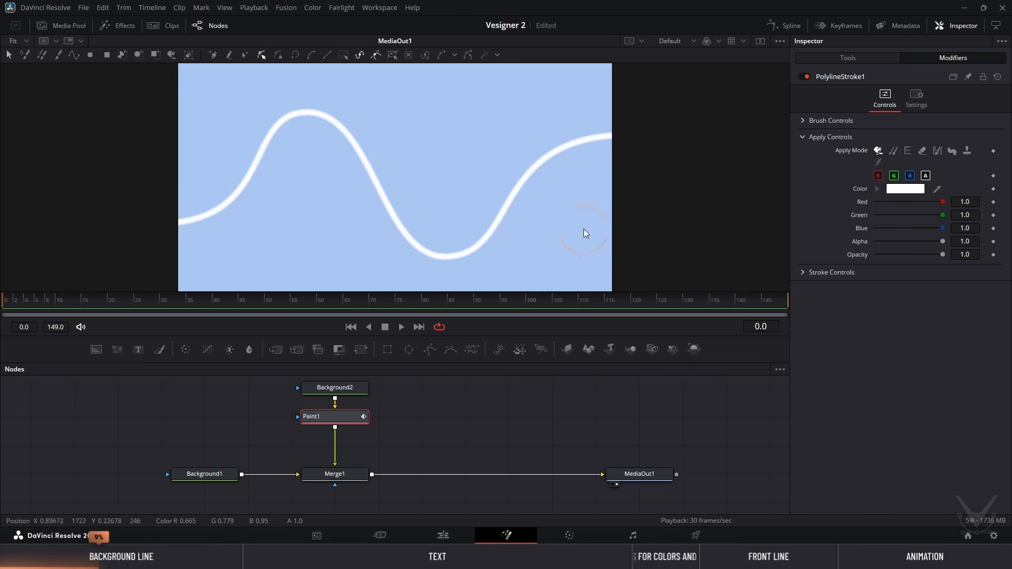
click(829, 78)
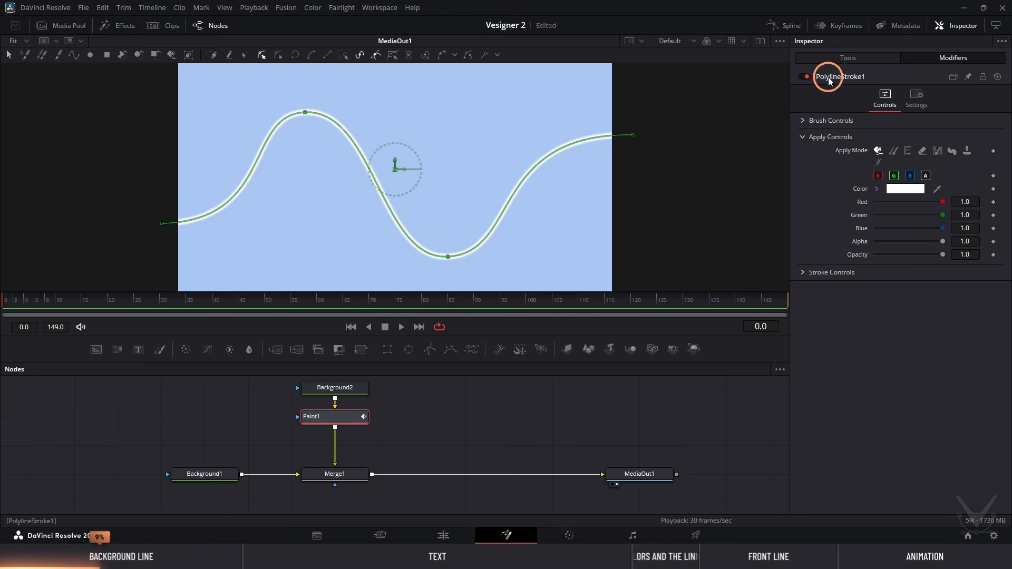
click(448, 257)
drag(521, 252, 521, 257)
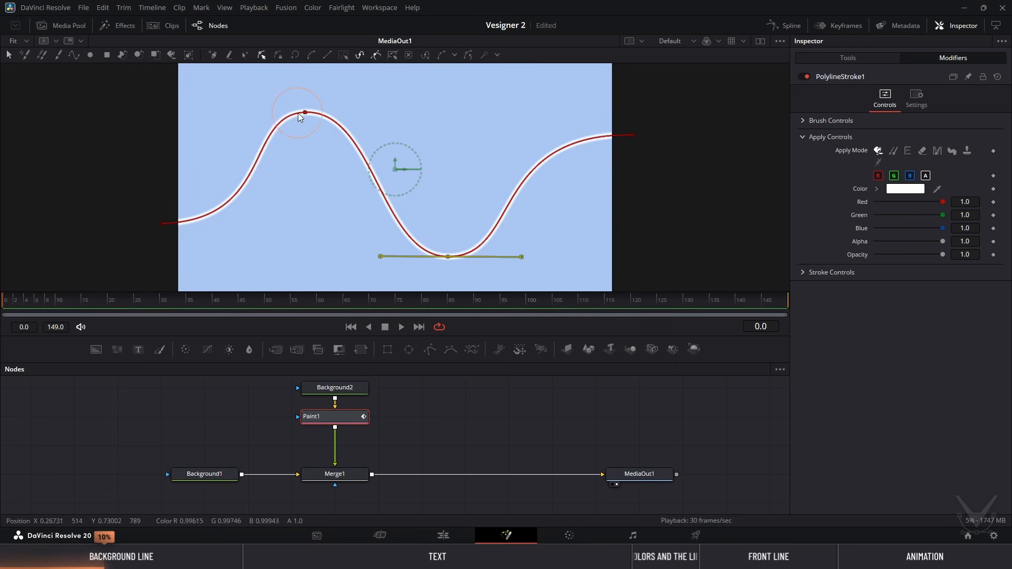
drag(306, 112, 318, 120)
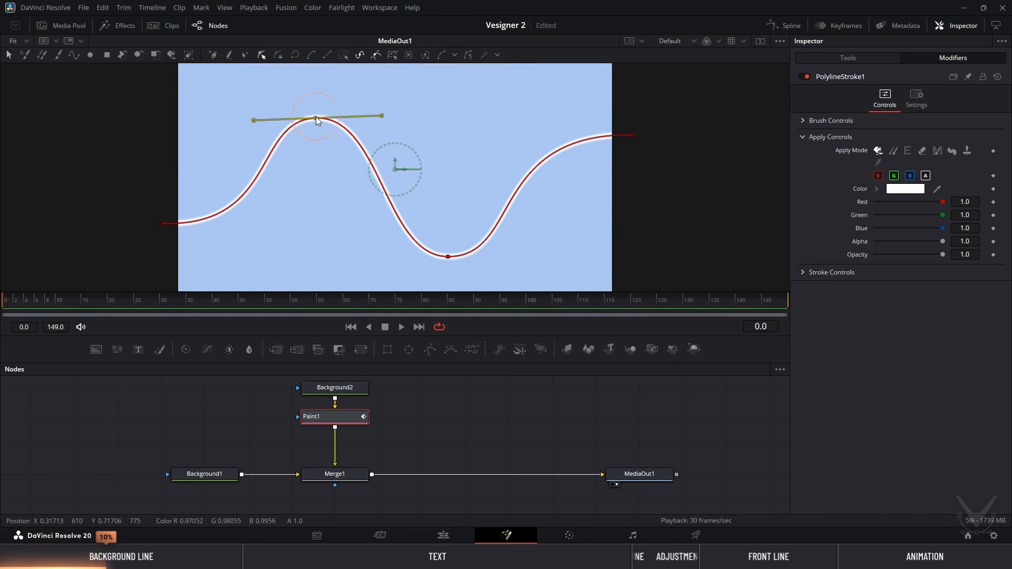
click(421, 438)
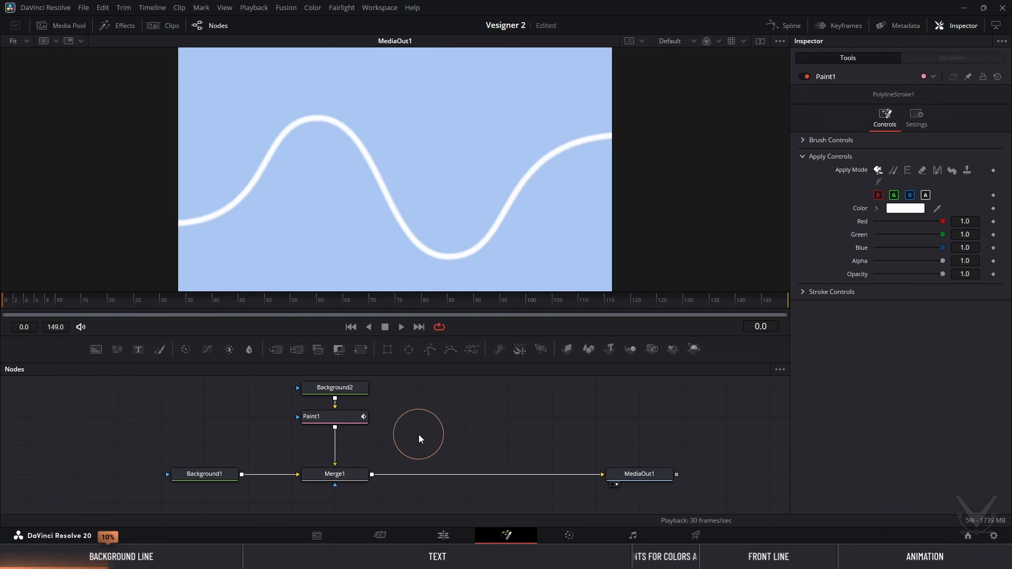
Add a separate, unconnected Background node to the left of the existing nodes and copy its node name without renaming it
drag(228, 418, 369, 435)
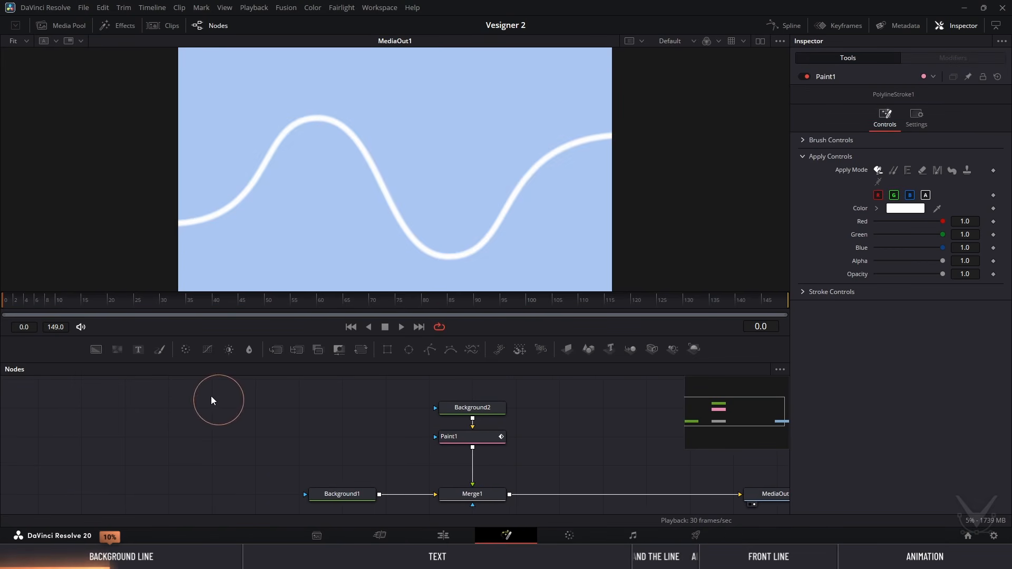
drag(96, 350, 180, 423)
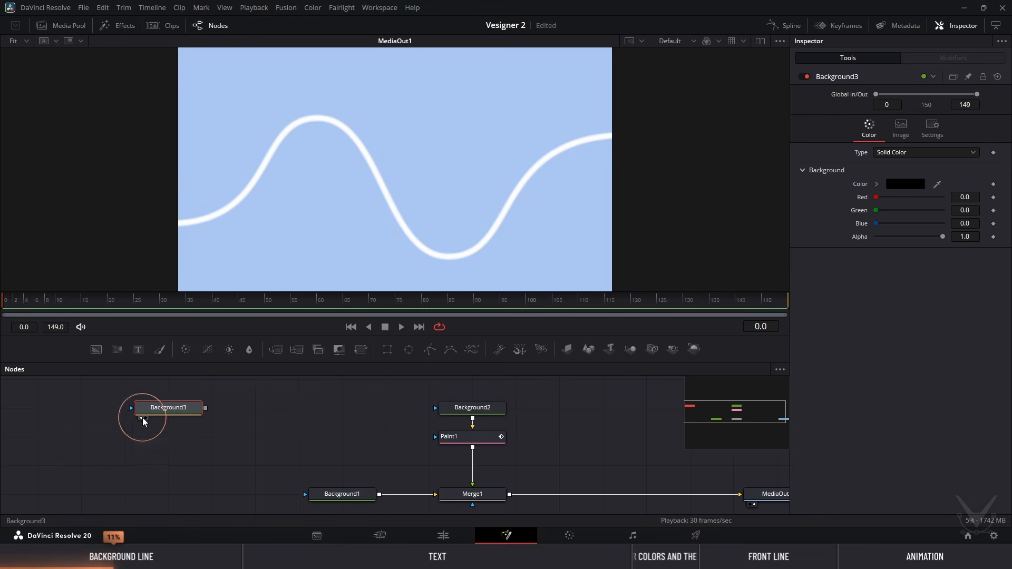
key(F2)
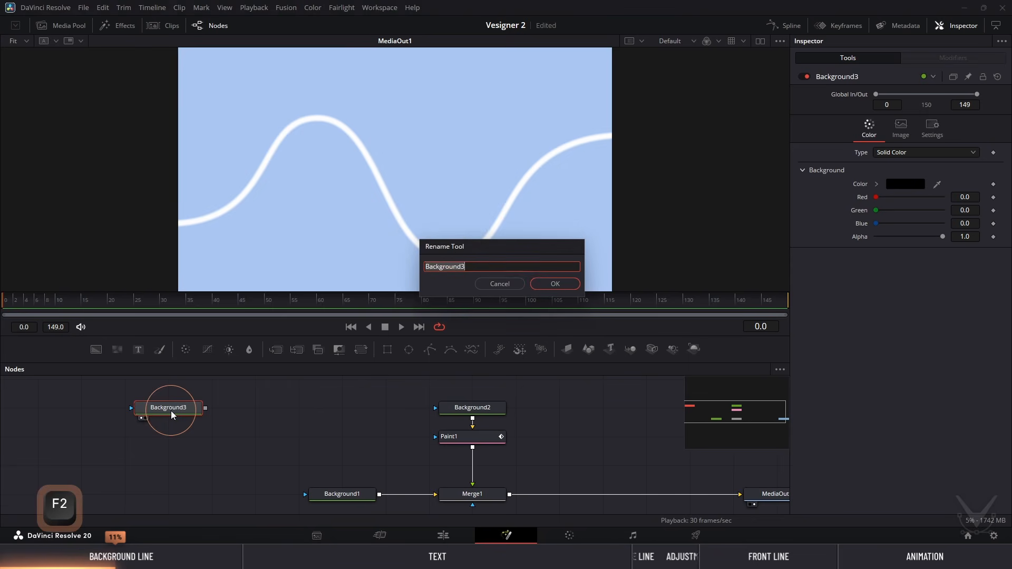
right_click(430, 267)
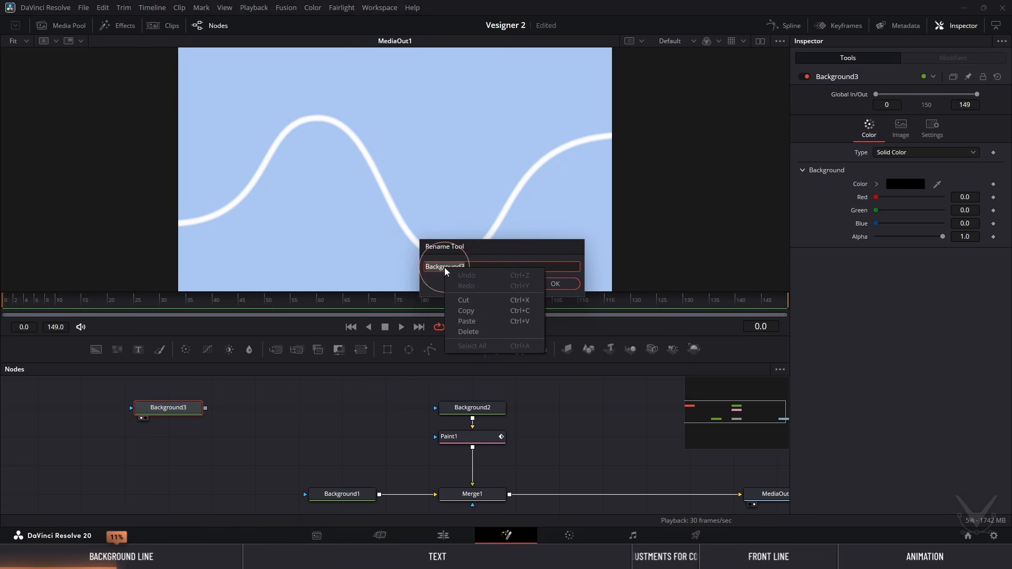
click(468, 310)
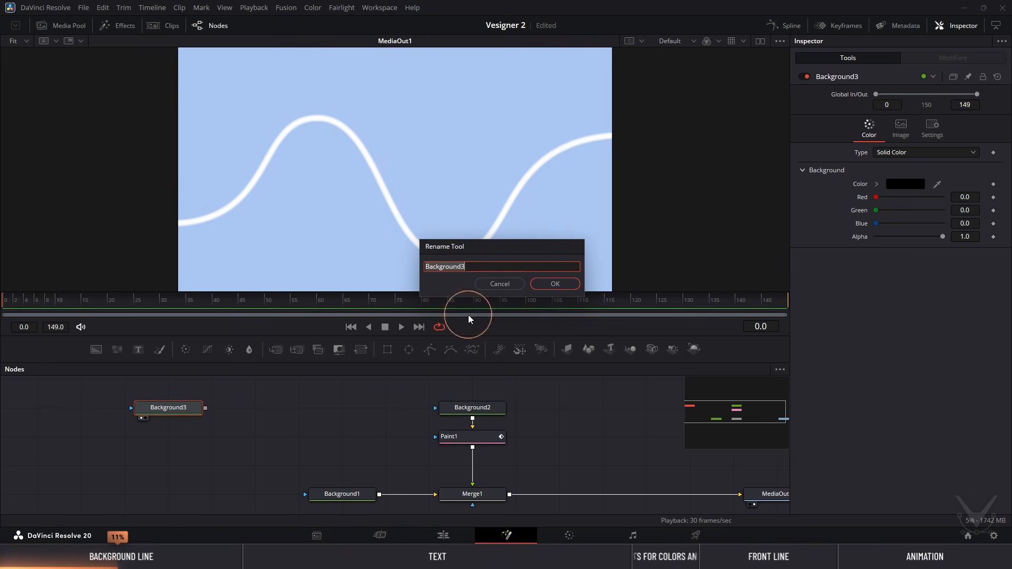
click(509, 285)
Give Paint1 an image brush with Tool as image source and Background3 as source tool, and set the brush size to 0.1
click(489, 438)
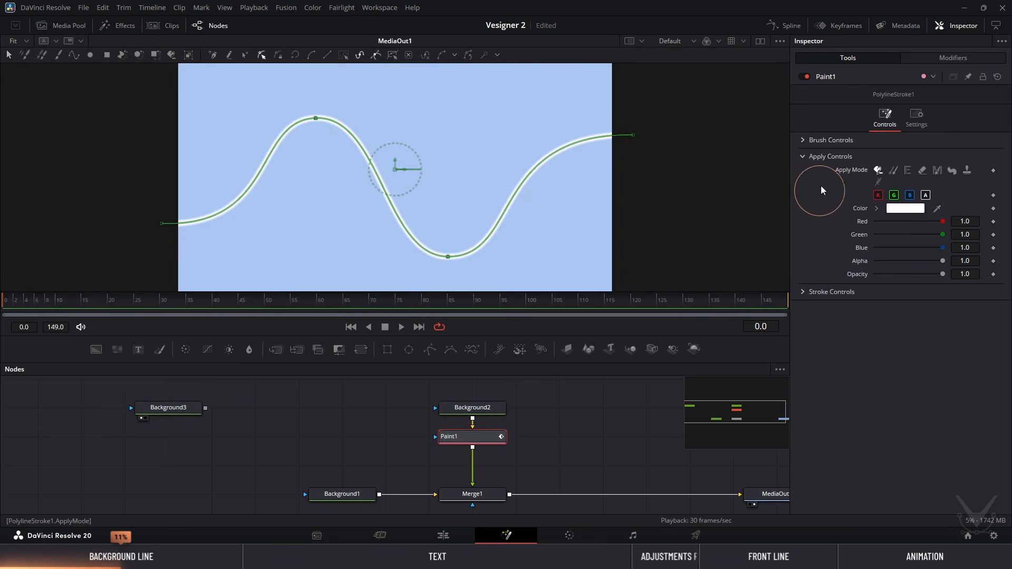
click(803, 141)
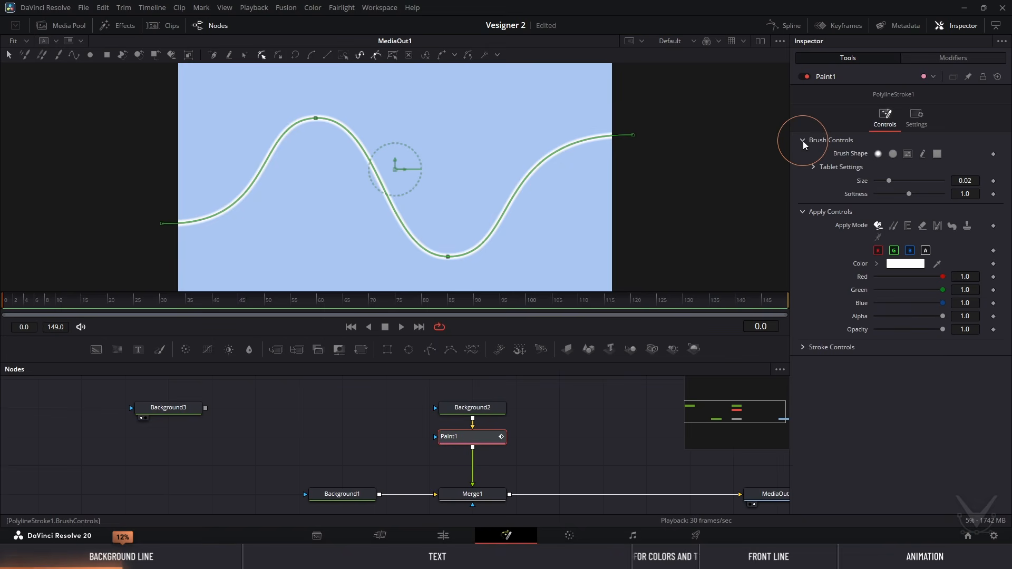
click(908, 154)
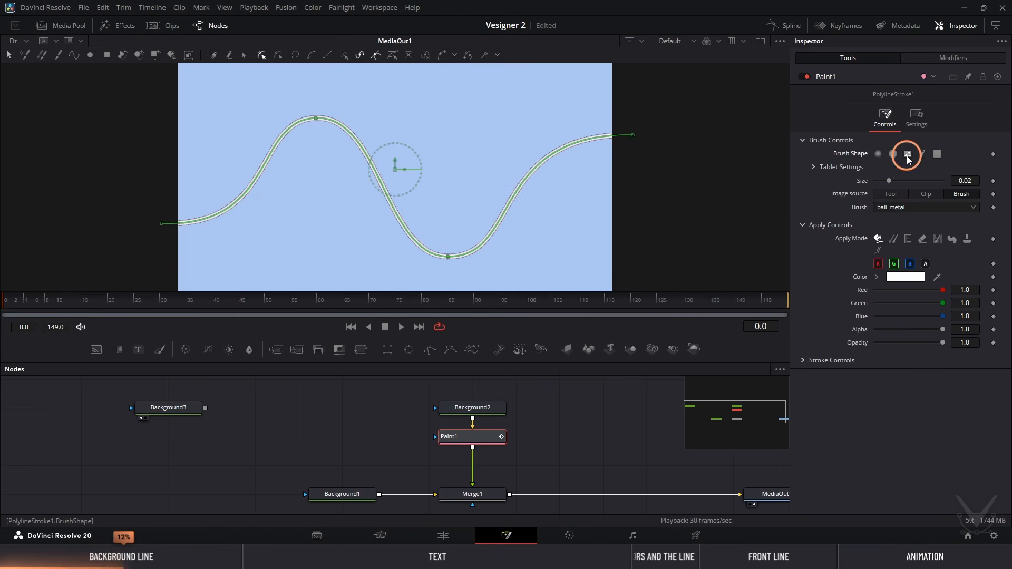
click(891, 196)
click(888, 208)
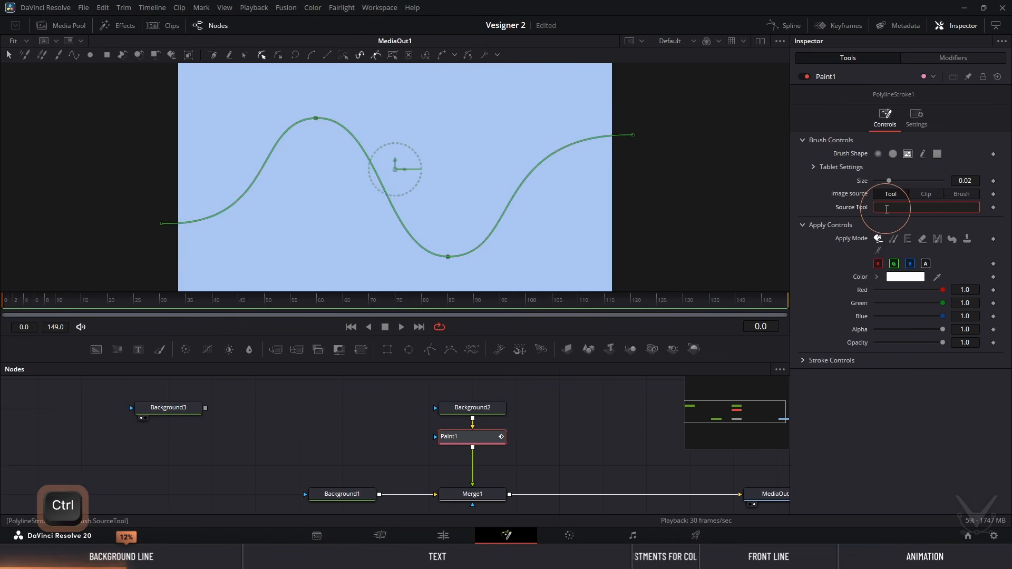
text(Background3)
click(850, 193)
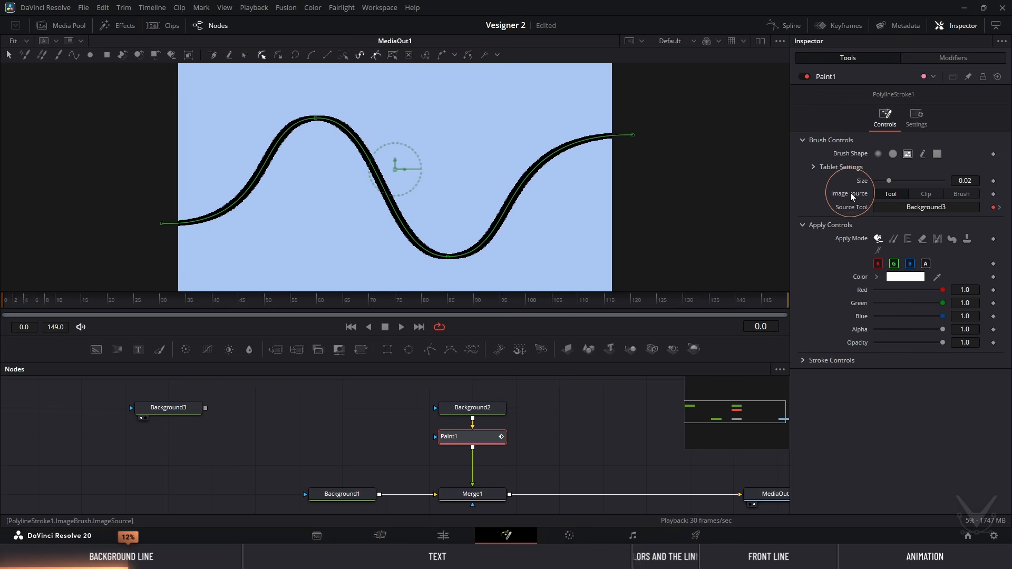
drag(887, 182, 944, 182)
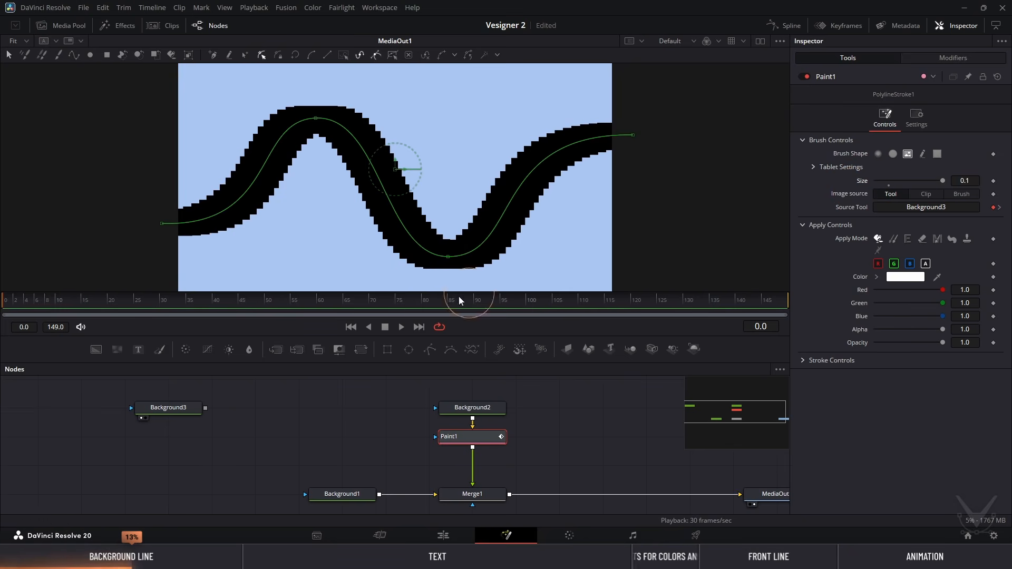
Show the Background3 viewer beside the MediaOut1 viewer, widen it slightly, and set Paint1's stroke spacing to 0.189
click(759, 41)
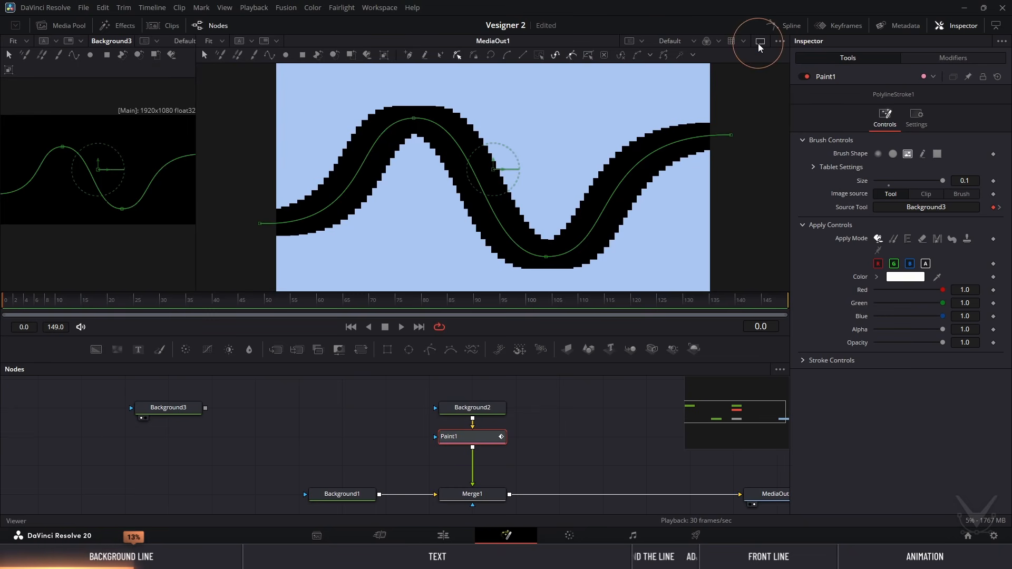
drag(197, 142, 206, 142)
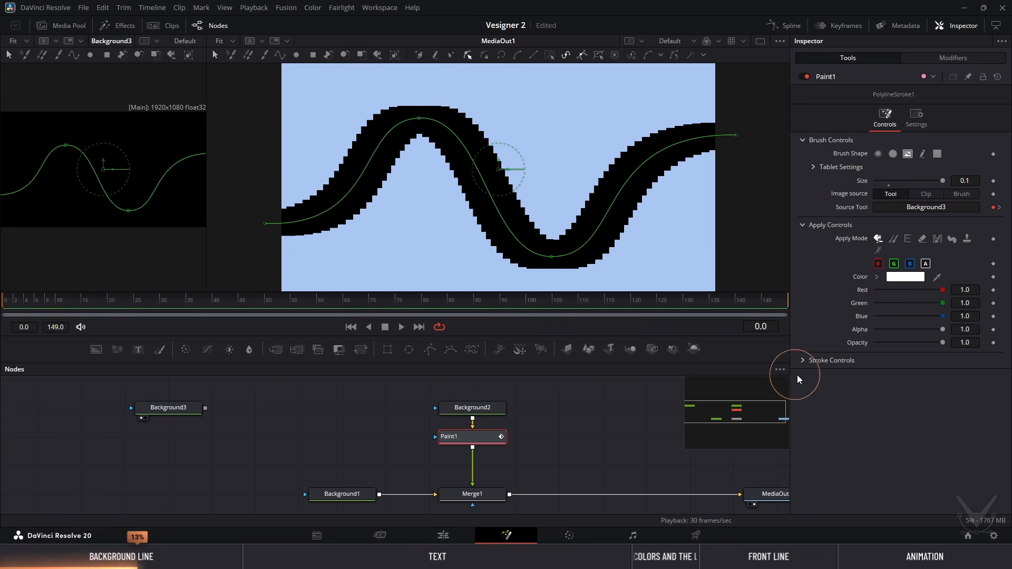
click(805, 360)
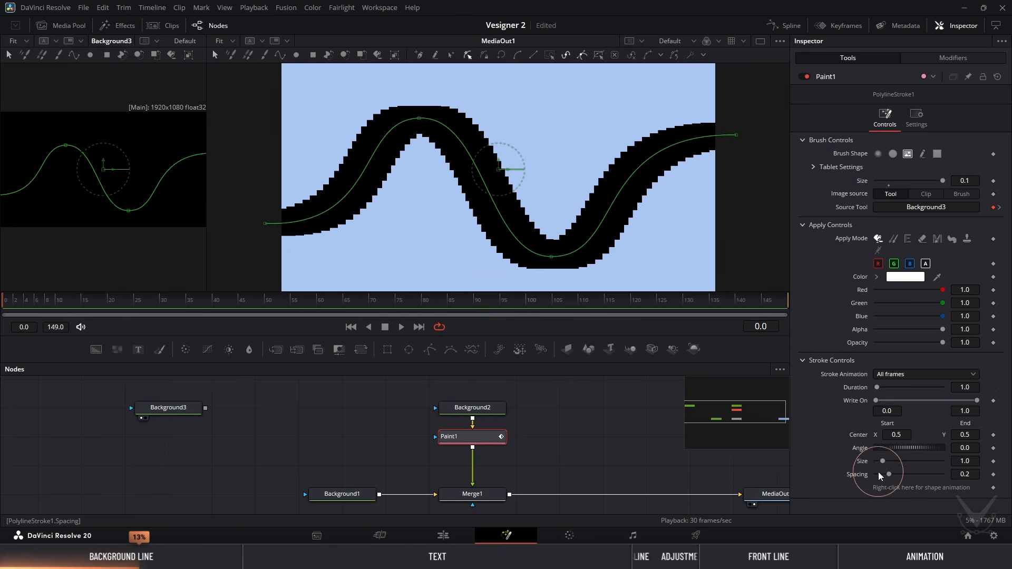
mouse_move(889, 474)
mouse_down()
mouse_move(948, 478)
mouse_move(890, 481)
mouse_up()
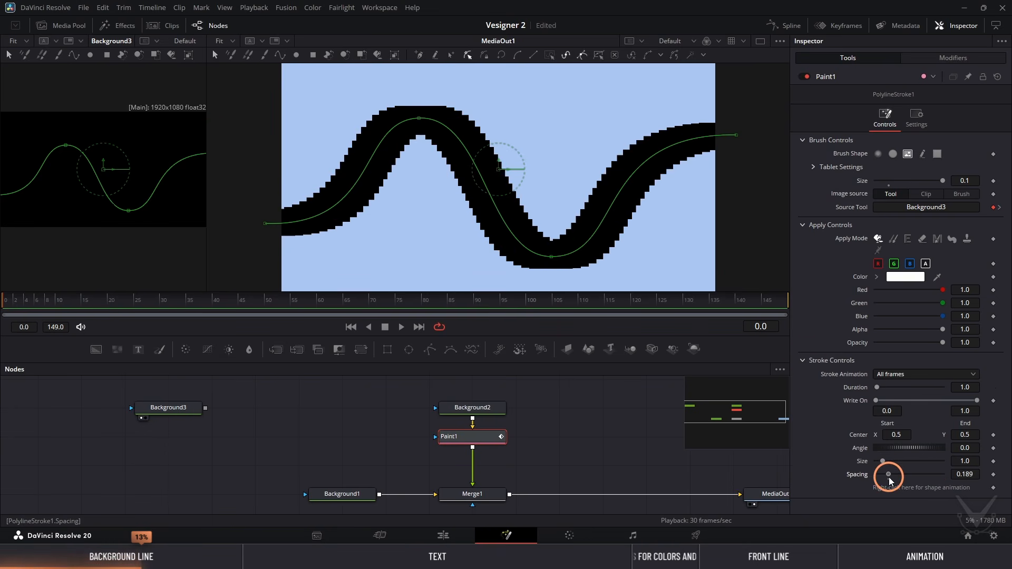
Change Background3 to a Vertical gradient and set its top colour to bright cyan-blue with hue 0.536, saturation 1.0 and value 1.0
click(179, 409)
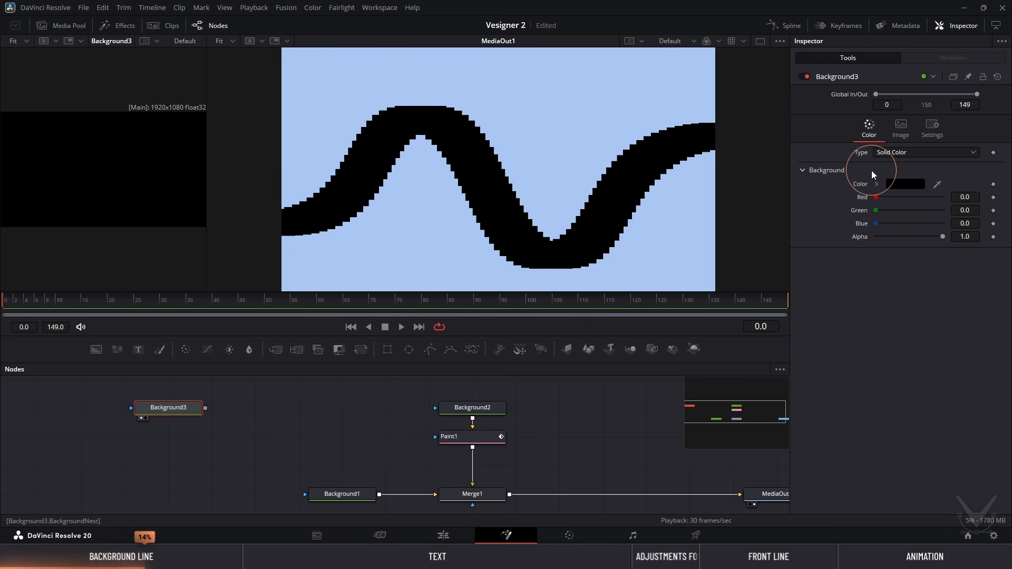
click(888, 157)
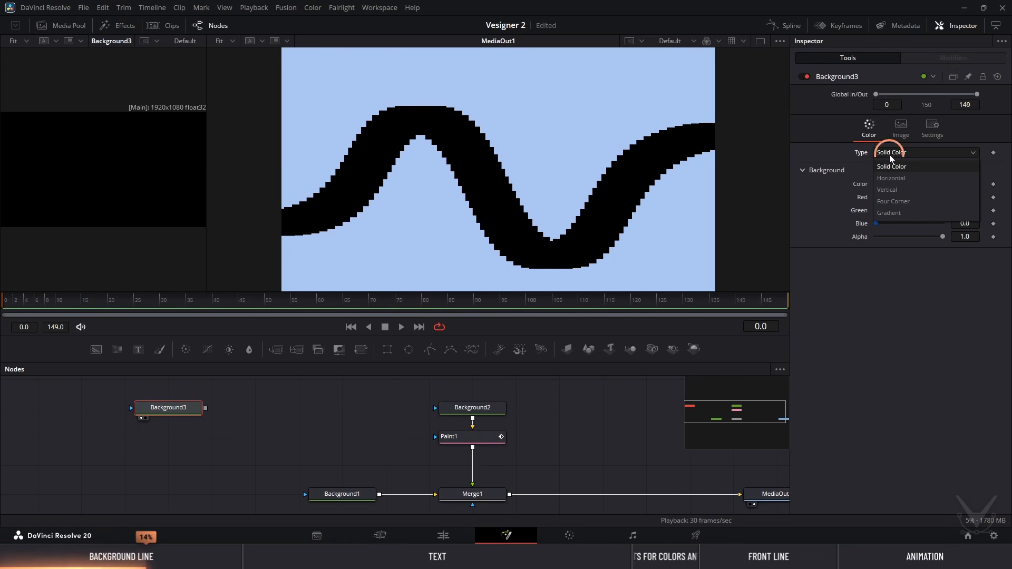
click(888, 191)
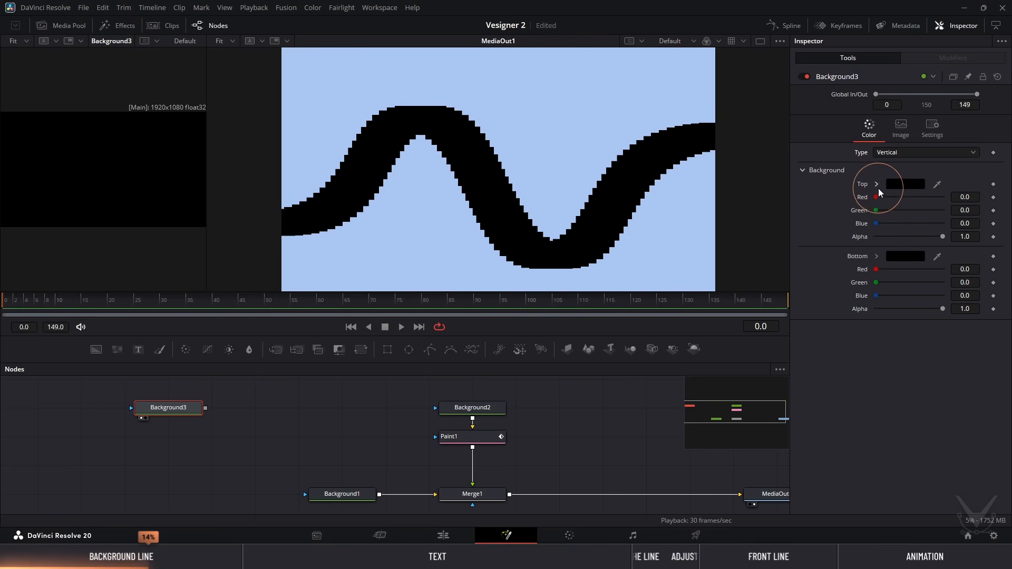
click(877, 185)
click(969, 233)
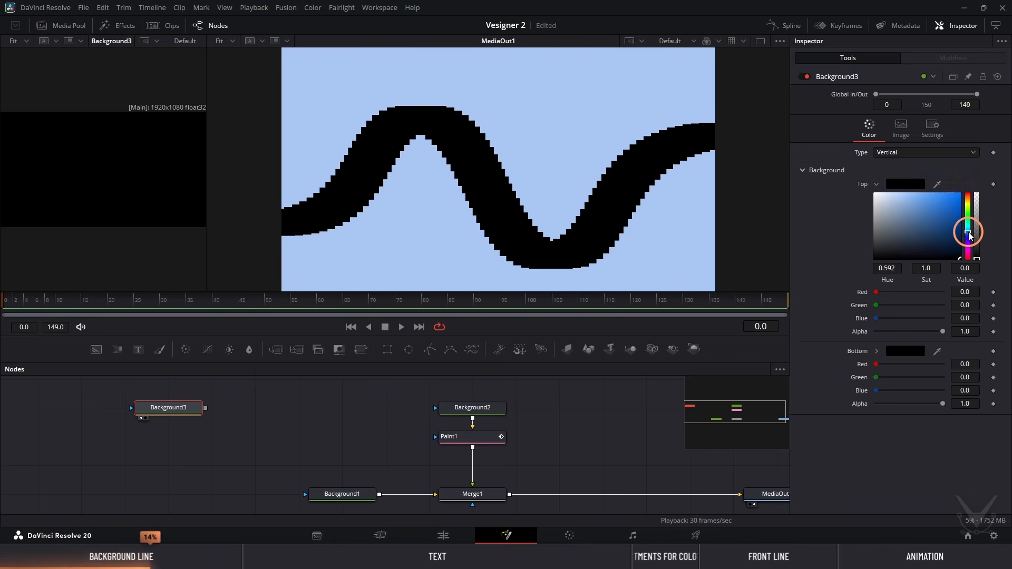
drag(968, 232, 966, 185)
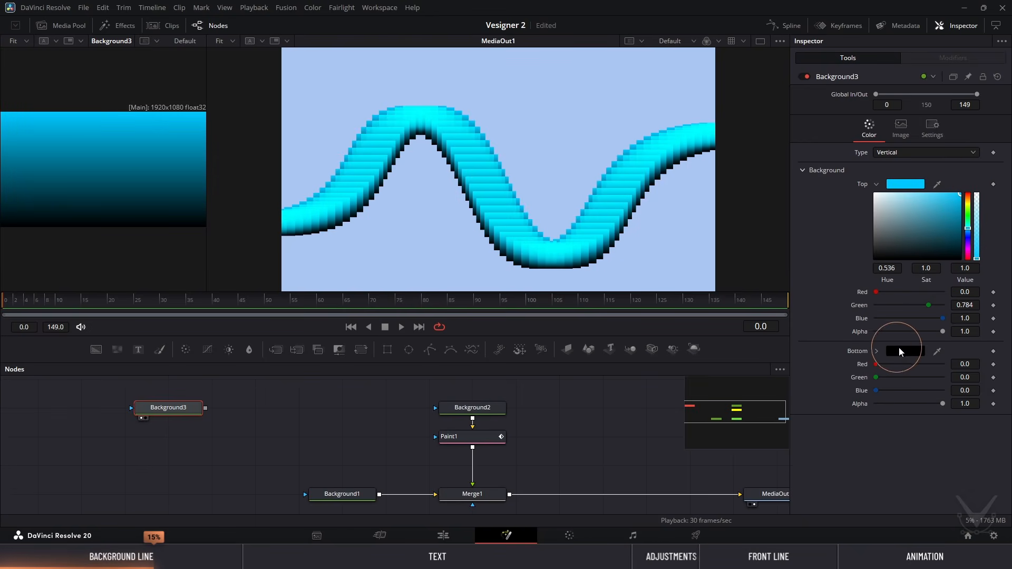
Sample the top colour for Background3's bottom colour, and shift it to deep violet-blue with hue 0.696 and value 0.882
drag(937, 351, 918, 316)
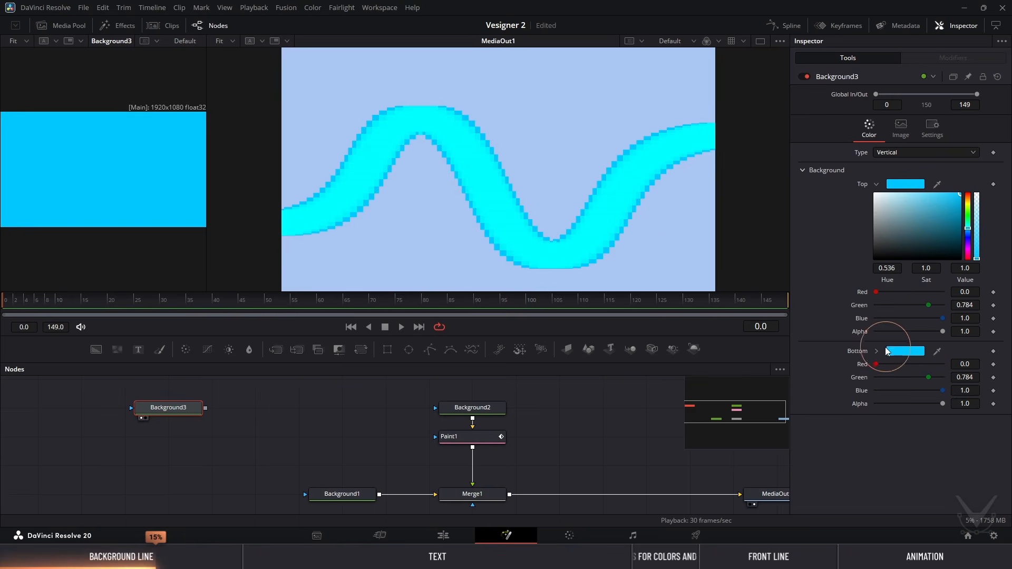
click(878, 351)
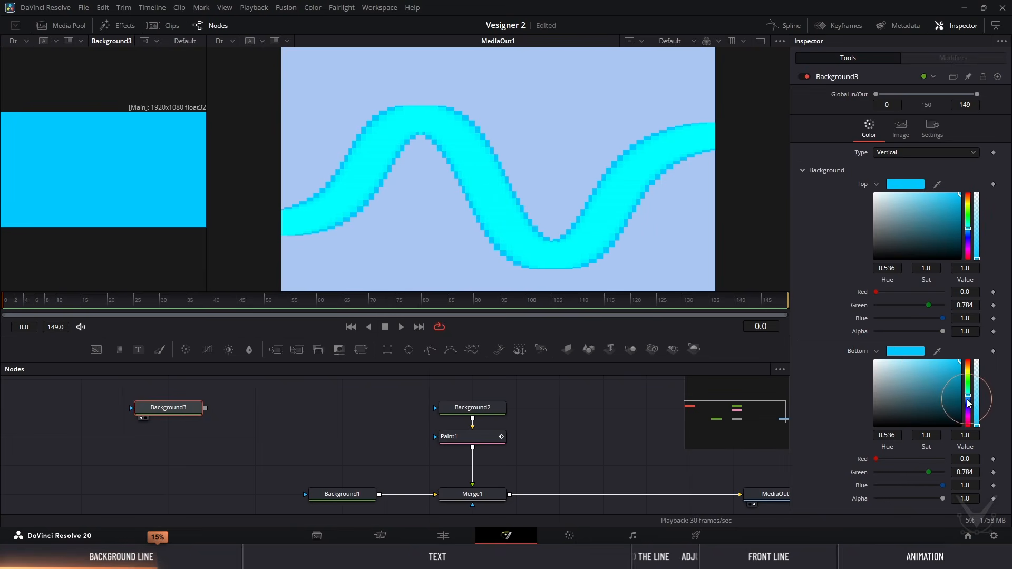
drag(969, 397, 970, 411)
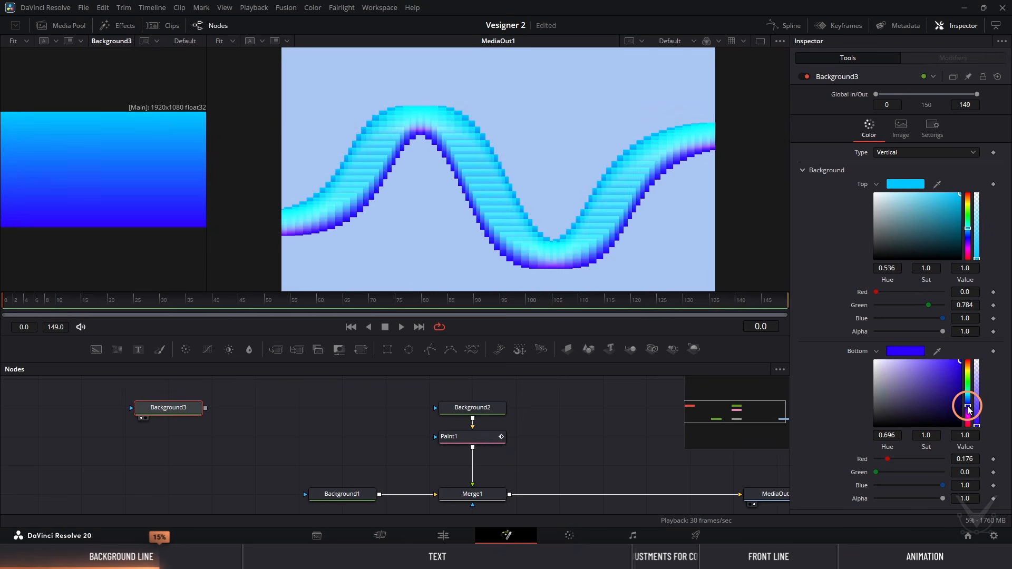
drag(958, 363, 966, 371)
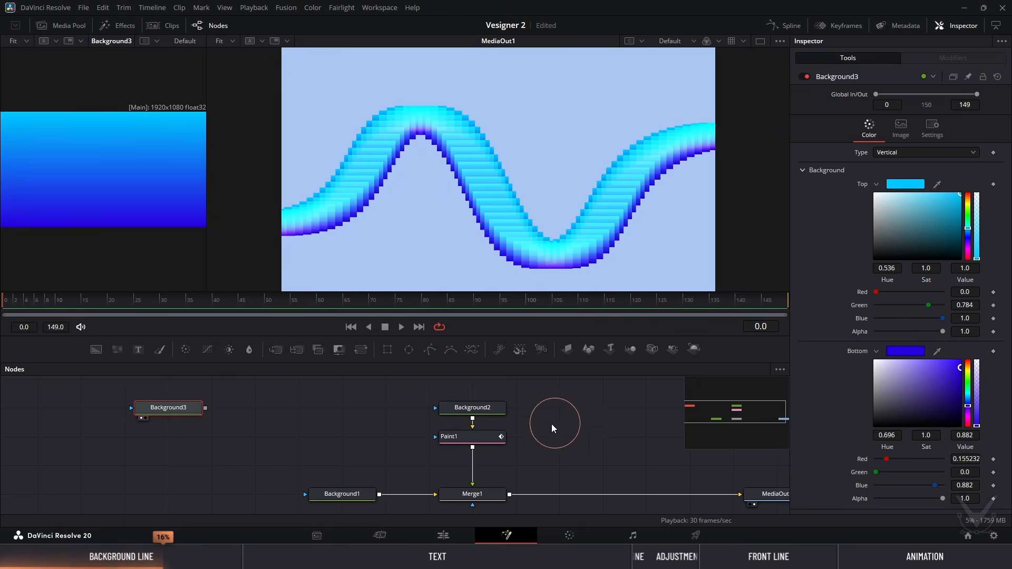
Set Paint1's stroke spacing to 0.0 to smooth out the stepped edges of the line
click(485, 446)
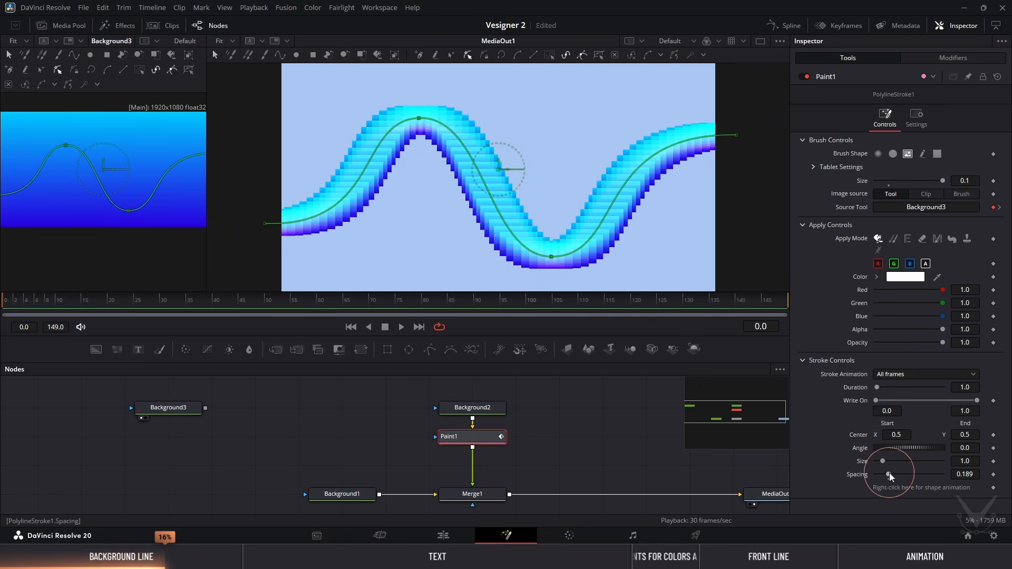
drag(891, 473, 863, 476)
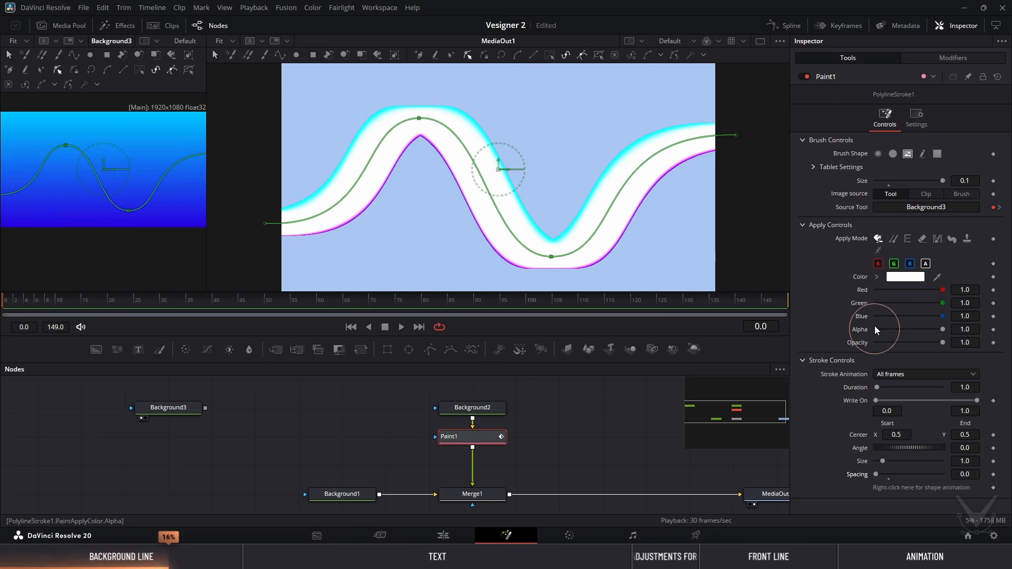
Switch Paint1's apply mode to Merge and add an ellipse mask to Background3
click(937, 239)
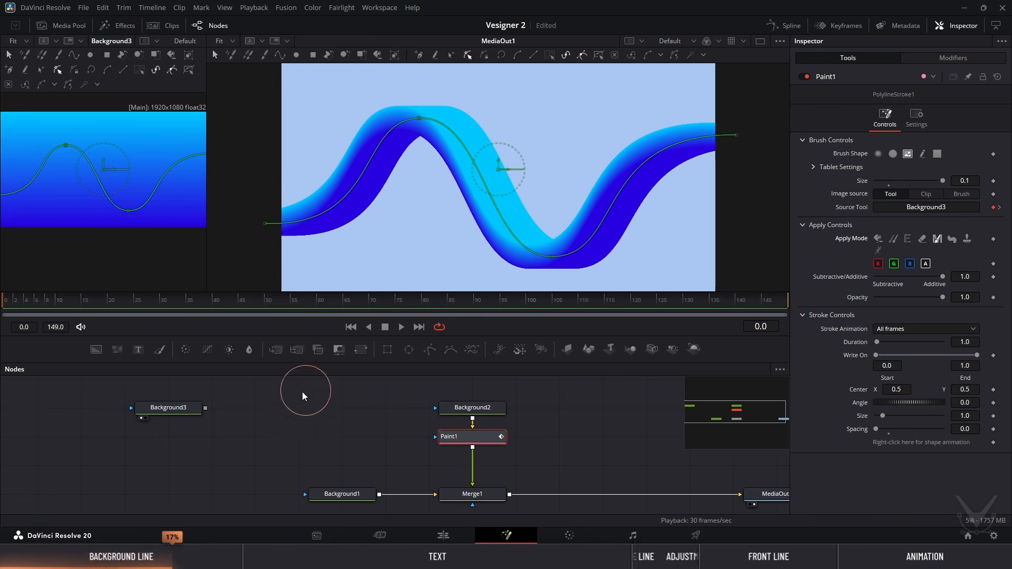
drag(174, 410, 247, 414)
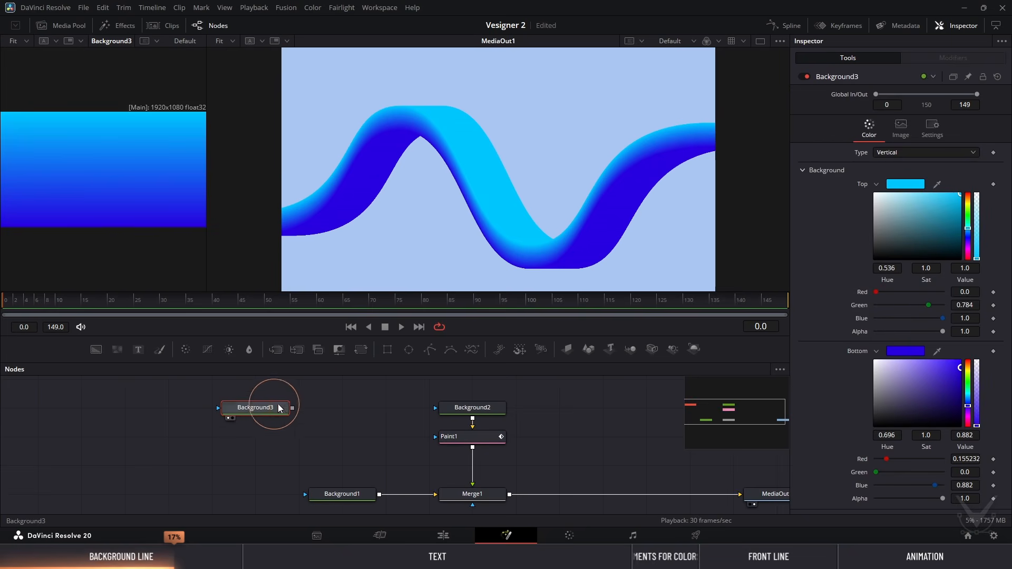
click(415, 352)
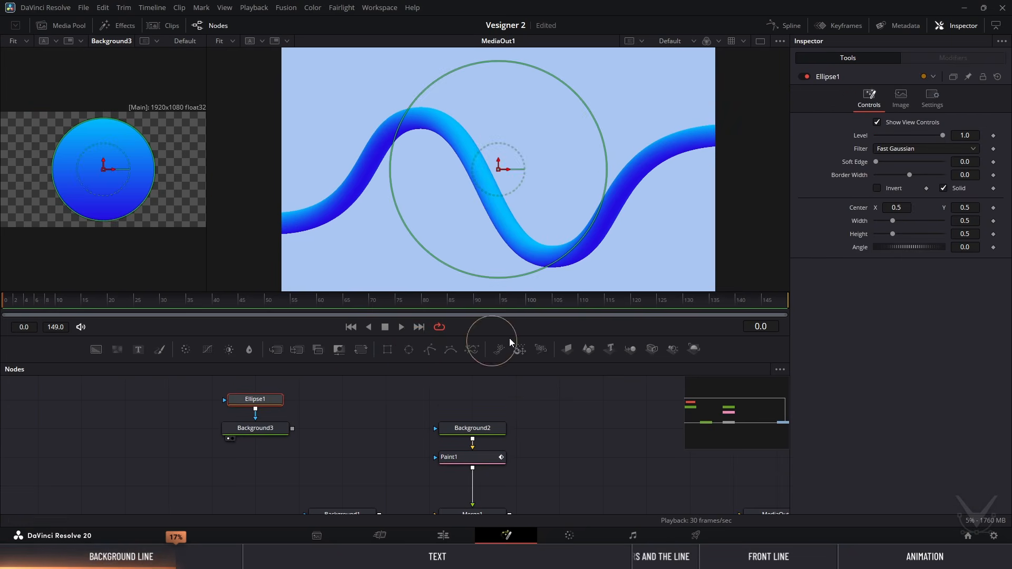
Link Ellipse1's height to its width with an expression, and set the width to 1.0
right_click(865, 247)
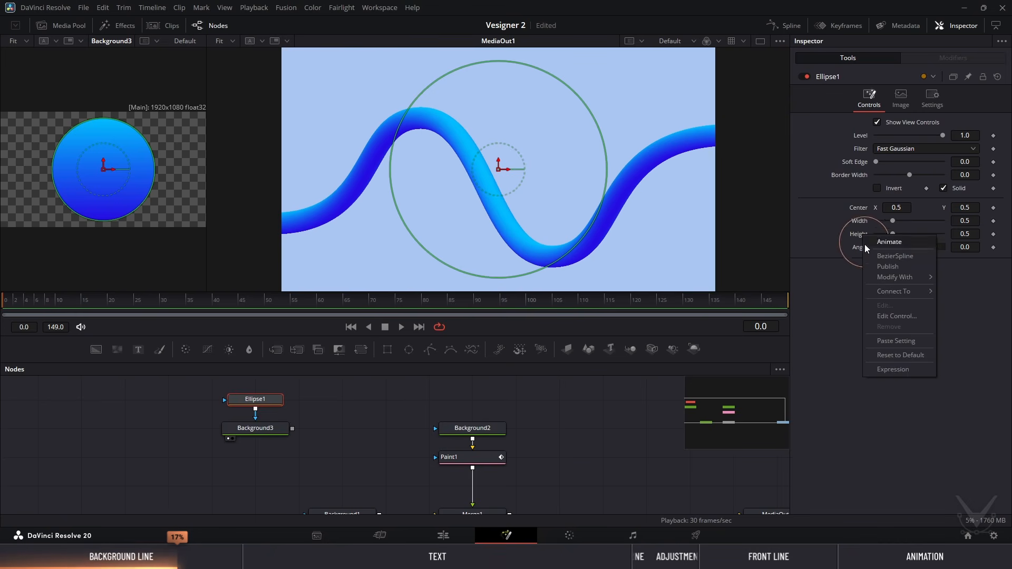
click(894, 369)
drag(878, 246, 864, 223)
click(975, 220)
double_click(974, 220)
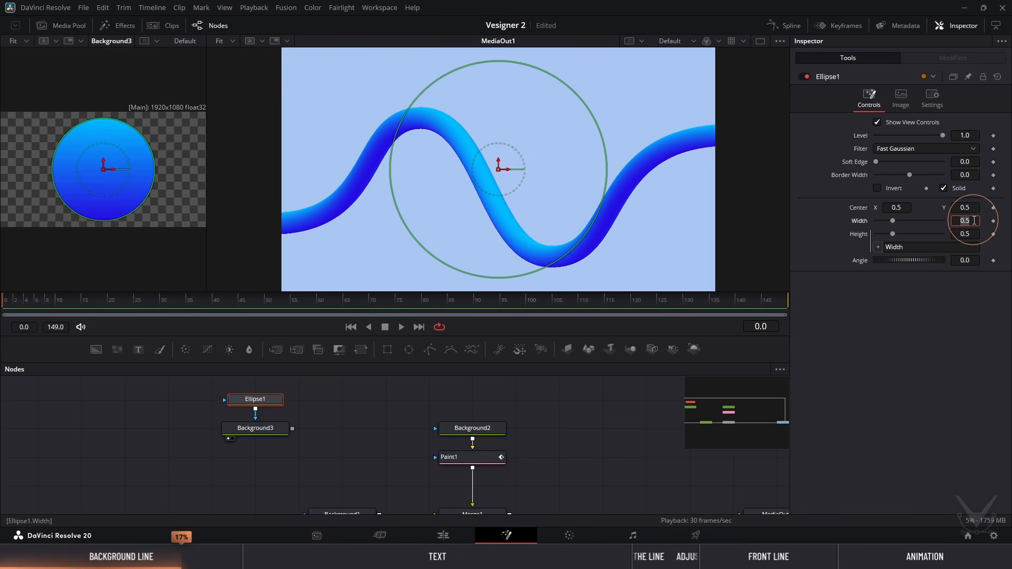
text(1)
key(Return)
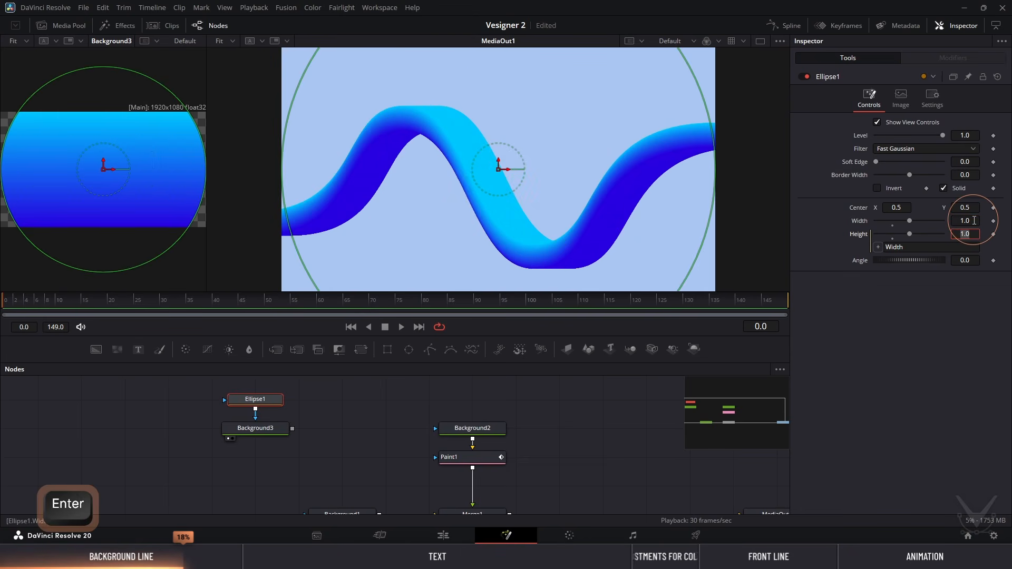
click(901, 323)
click(509, 416)
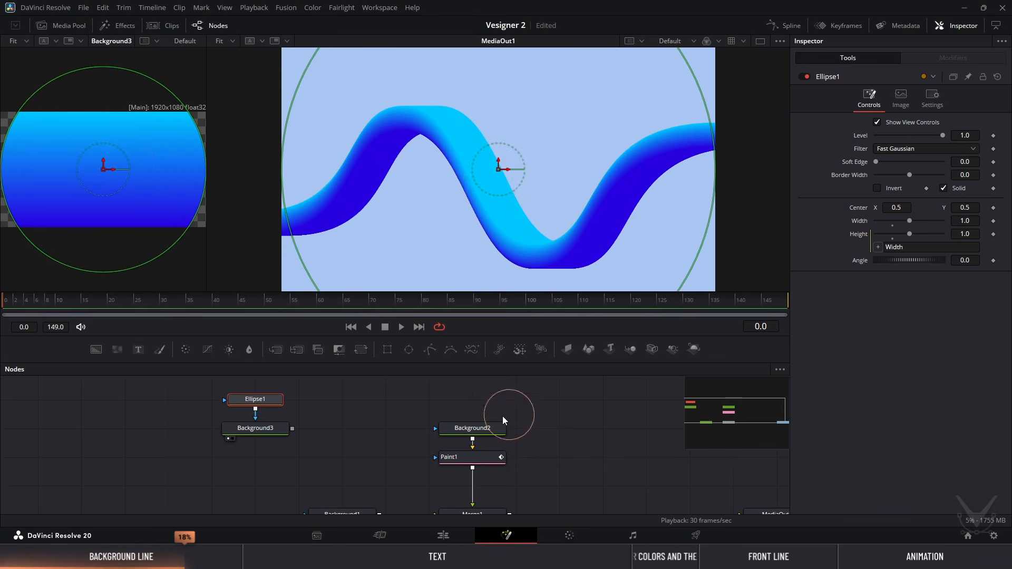
Link Background3's image height to its width with an expression, and narrow the viewer showing the gradient circle
click(274, 431)
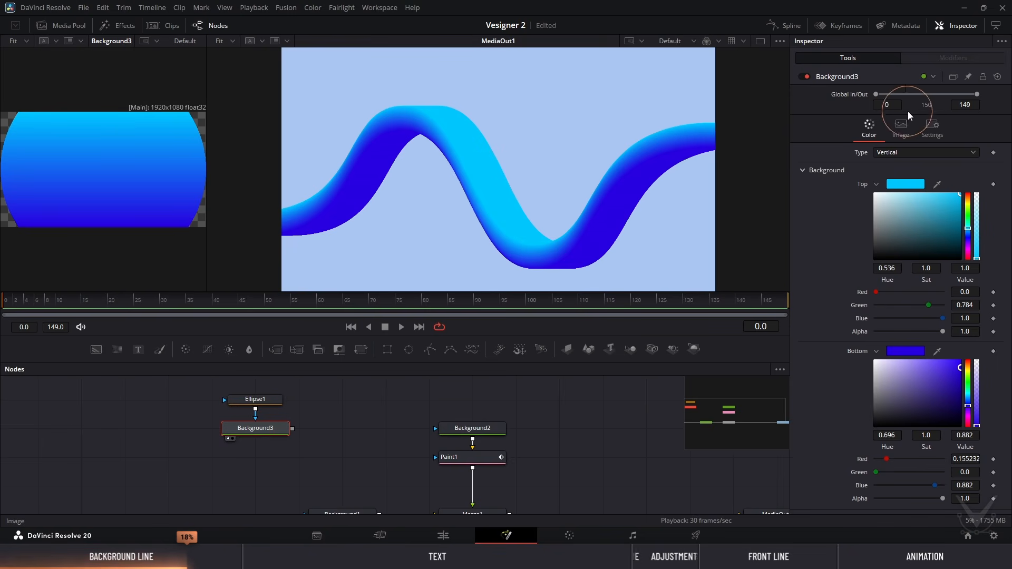
click(902, 129)
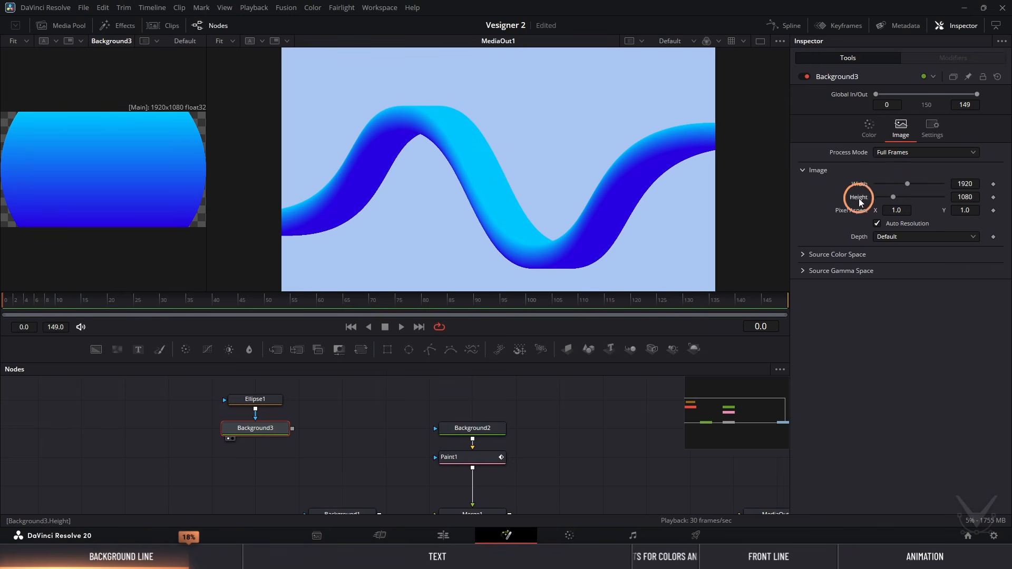
right_click(860, 198)
click(900, 136)
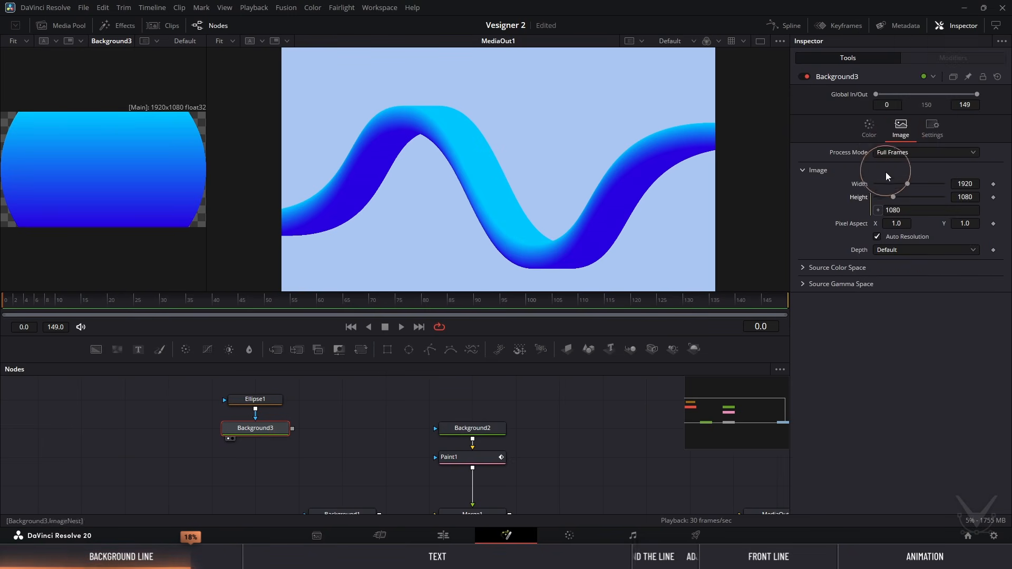
drag(878, 210, 859, 184)
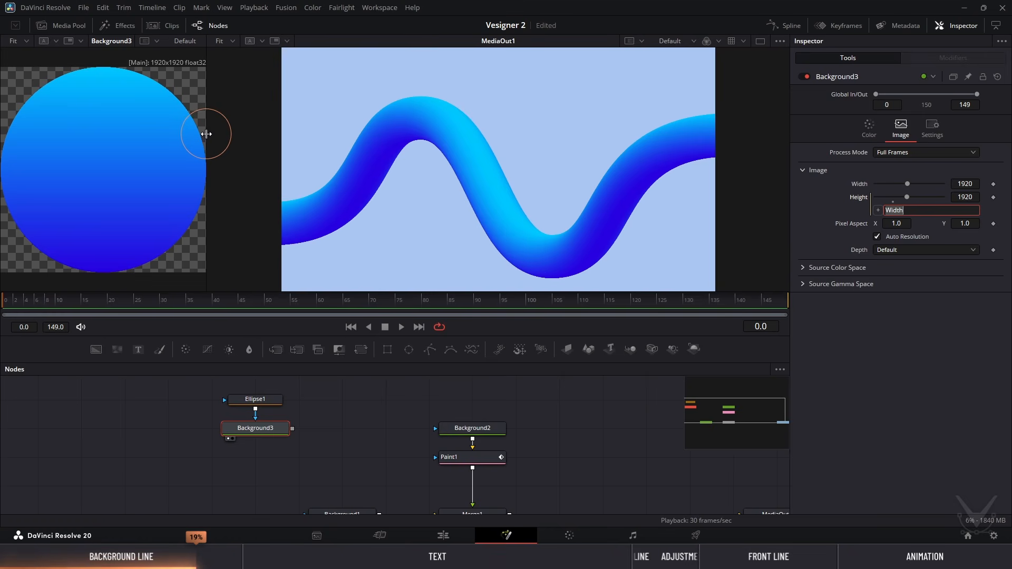
drag(204, 134, 125, 129)
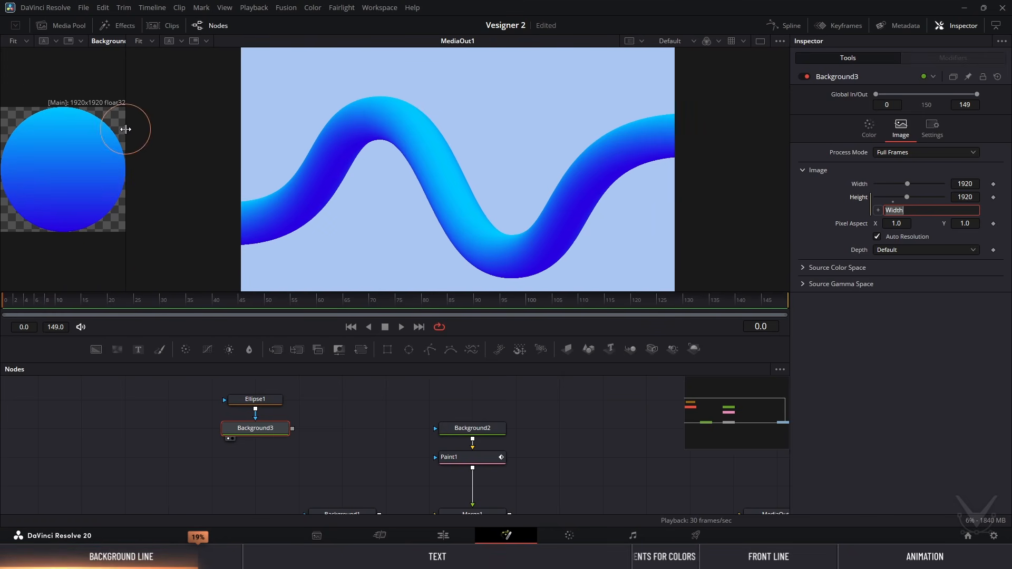
Move Ellipse1 in line before Background3, and add a Transform node after Background3 that is shown in the narrow viewer
drag(263, 404, 174, 425)
click(254, 428)
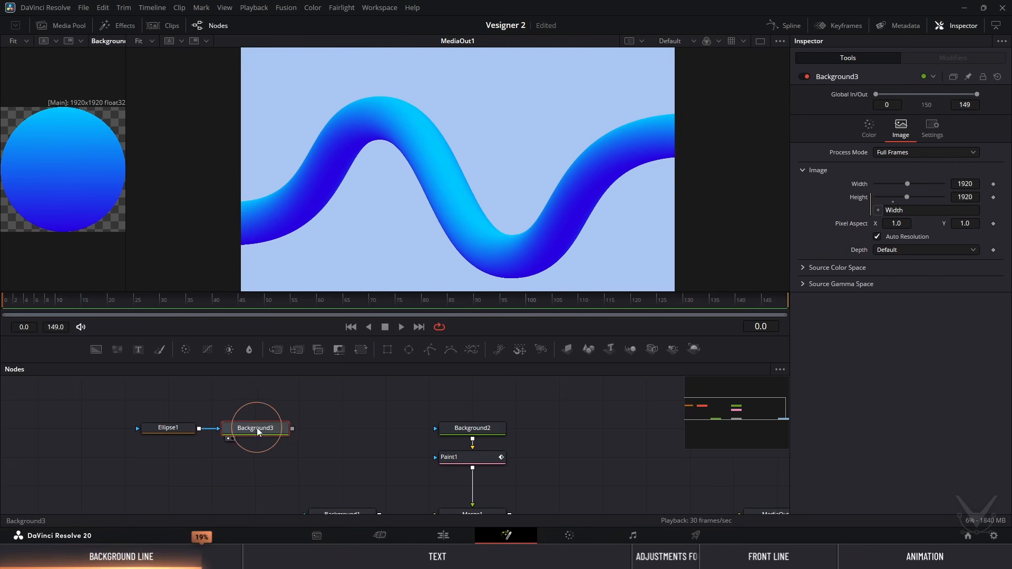
click(361, 349)
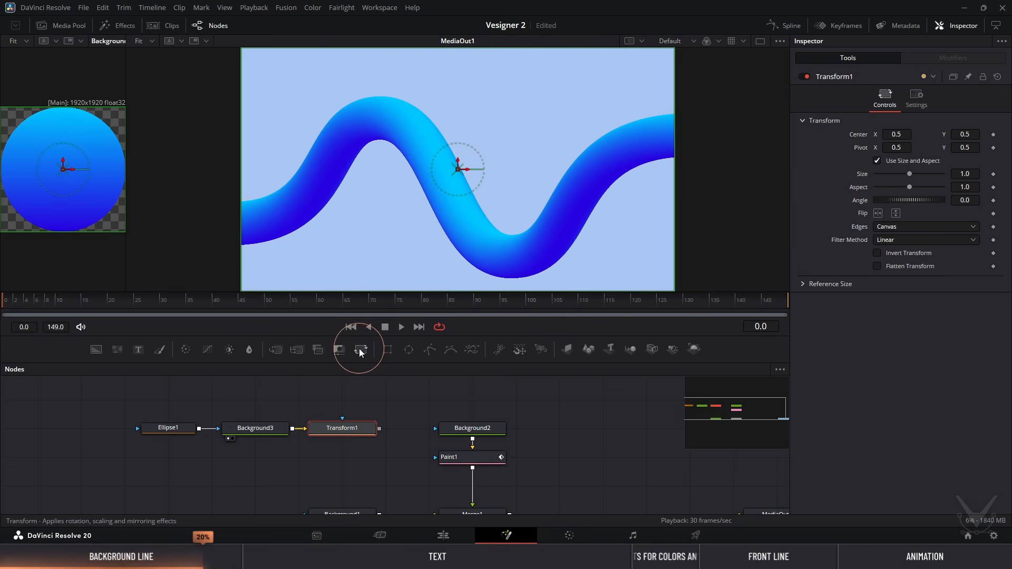
click(315, 440)
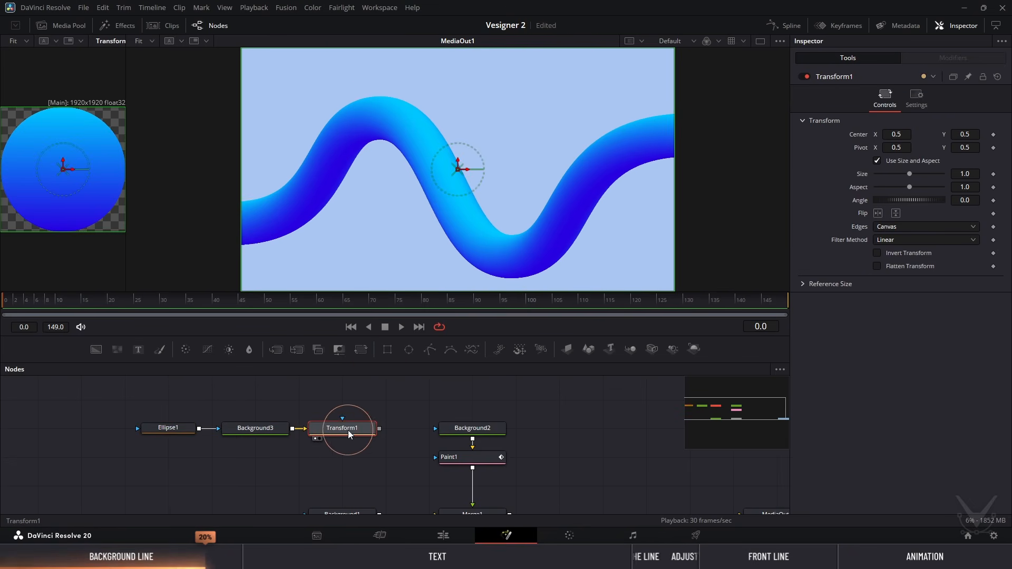
Copy Transform1's name and use it to replace Background3 as the source tool of Paint1's brush
key(F2)
click(441, 267)
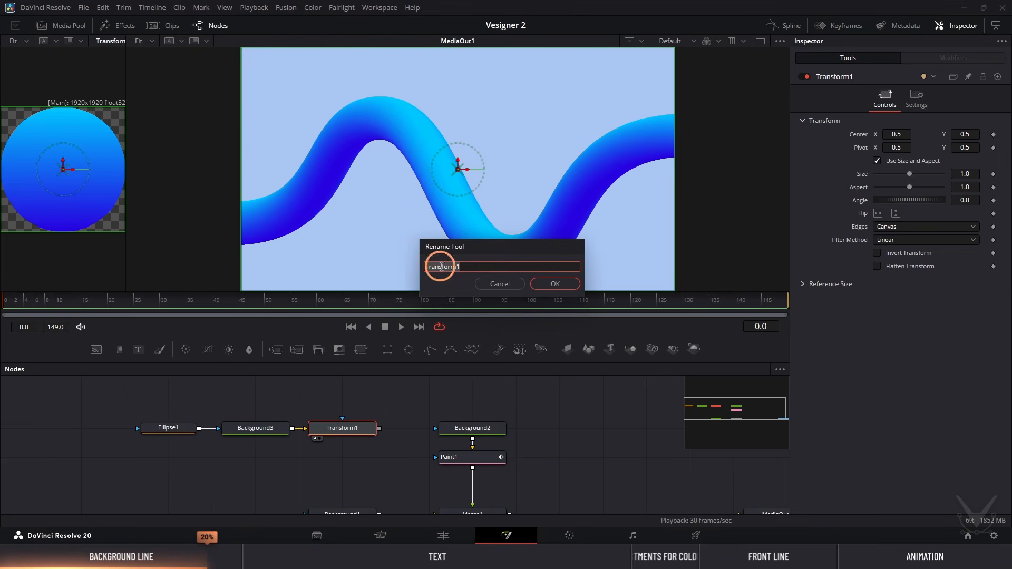
right_click(441, 267)
click(462, 311)
click(508, 285)
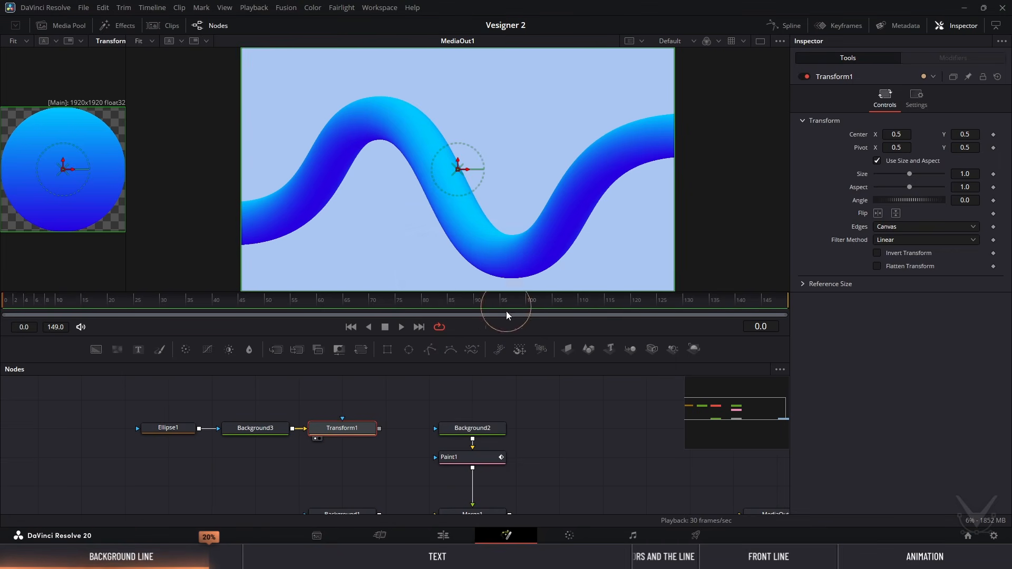
click(484, 457)
click(954, 206)
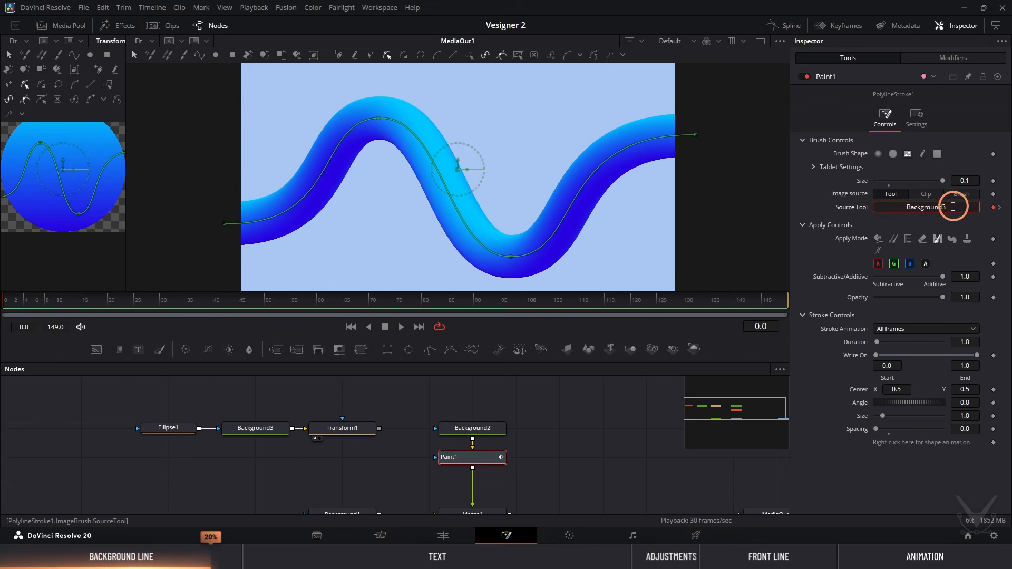
drag(954, 207, 879, 205)
key(ctrl+v)
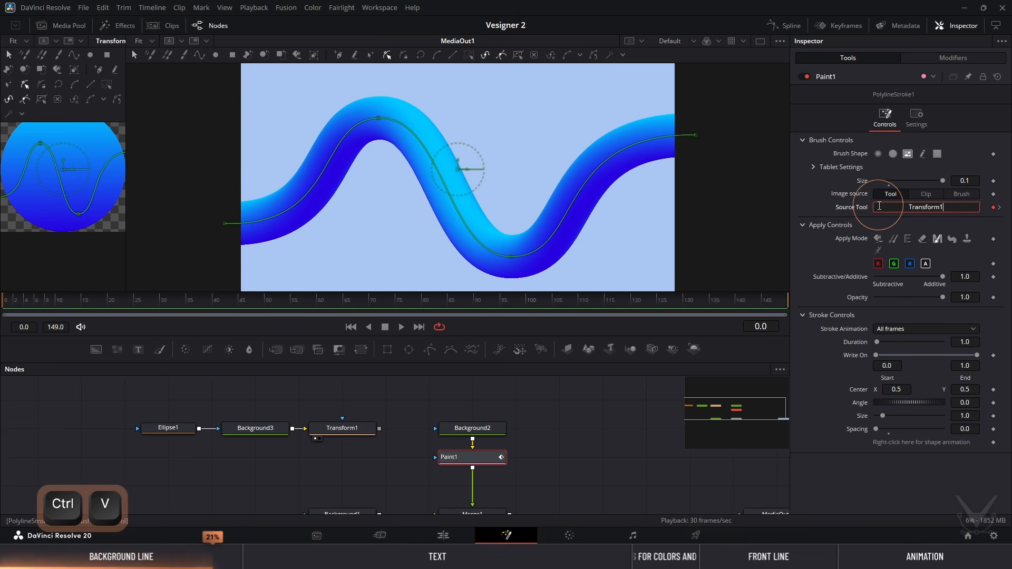
click(855, 195)
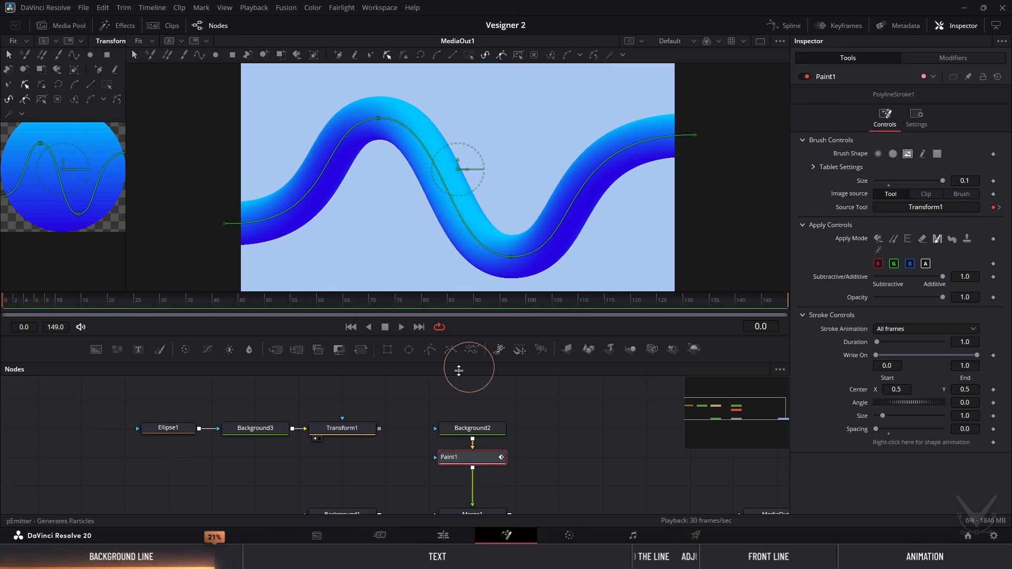
Try rotating the line's gradient with a Transform1 angle of about -54.8, and reset the angle to its default
click(340, 427)
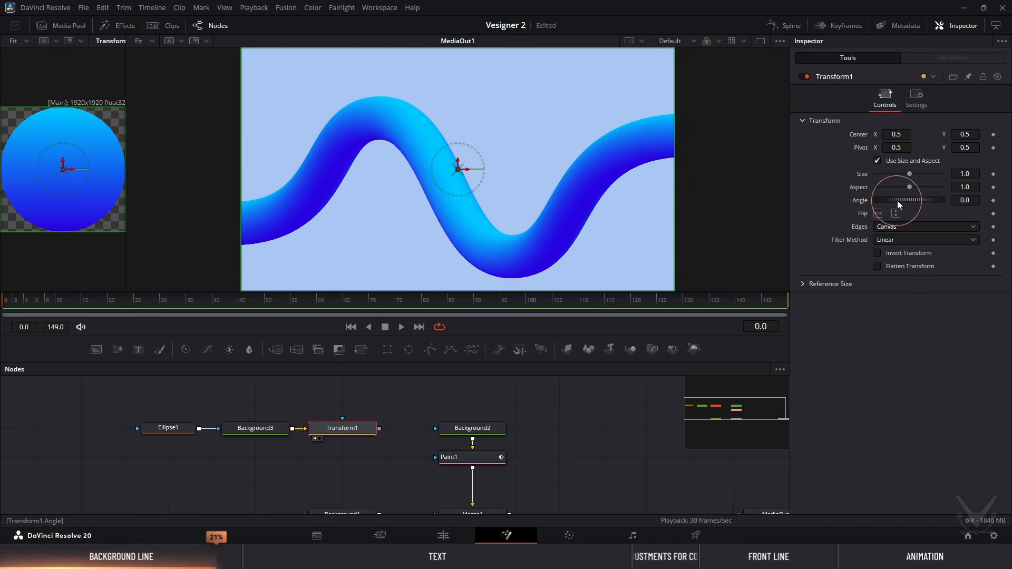
mouse_move(899, 204)
mouse_down()
mouse_move(963, 188)
mouse_move(889, 191)
mouse_up()
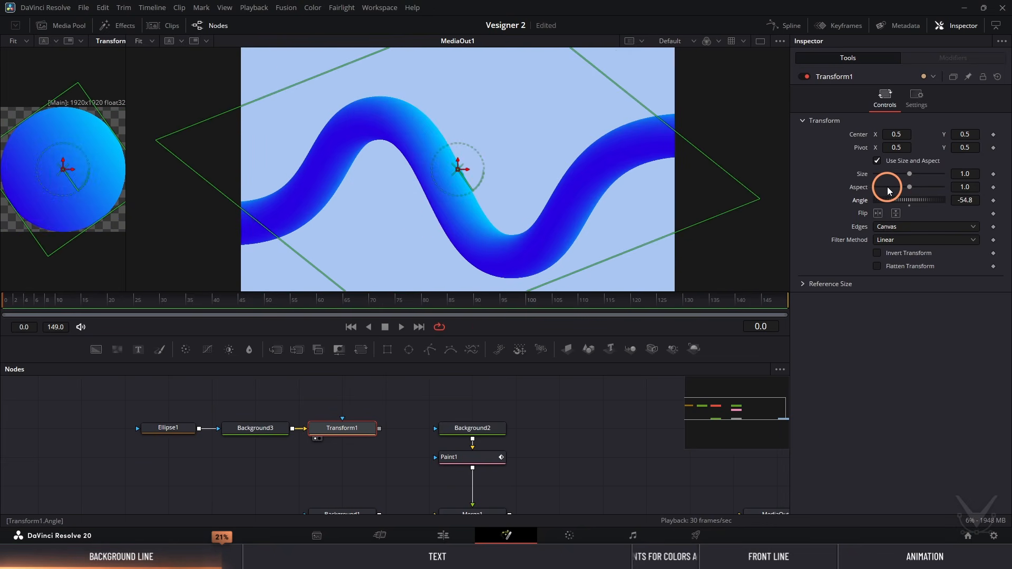
double_click(853, 201)
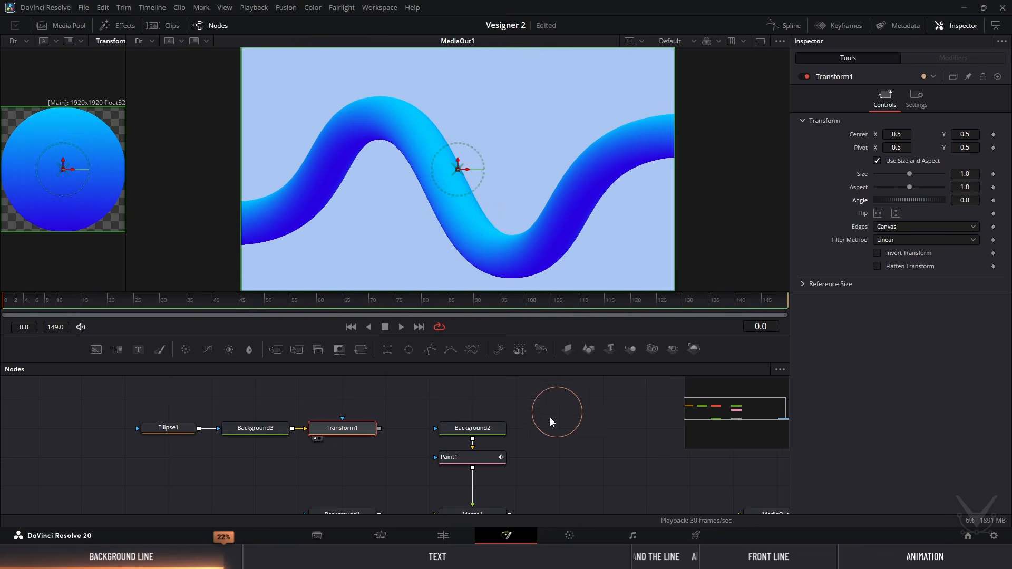
Set Paint1's stroke spacing to 0.03 and preview the line being drawn with the Write On range
click(466, 457)
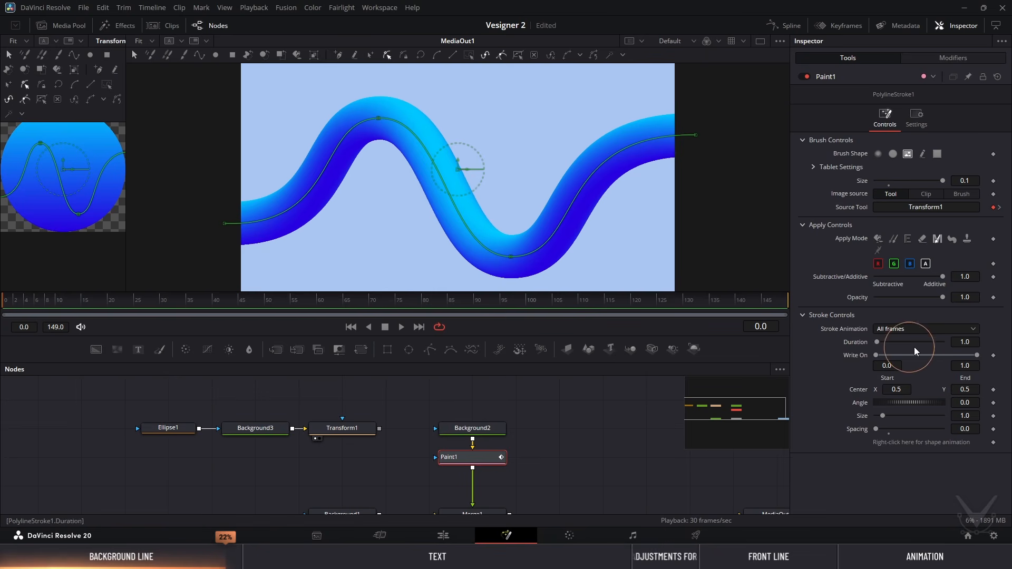
mouse_move(977, 355)
mouse_down()
mouse_move(854, 357)
mouse_move(987, 357)
mouse_move(915, 348)
mouse_move(904, 355)
mouse_move(994, 358)
mouse_up()
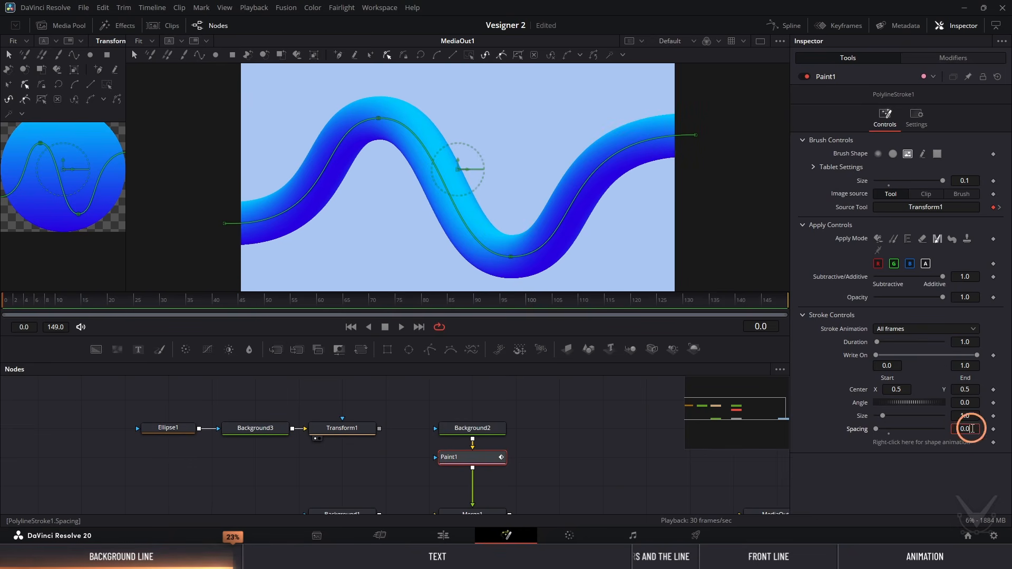
text(3)
key(Return)
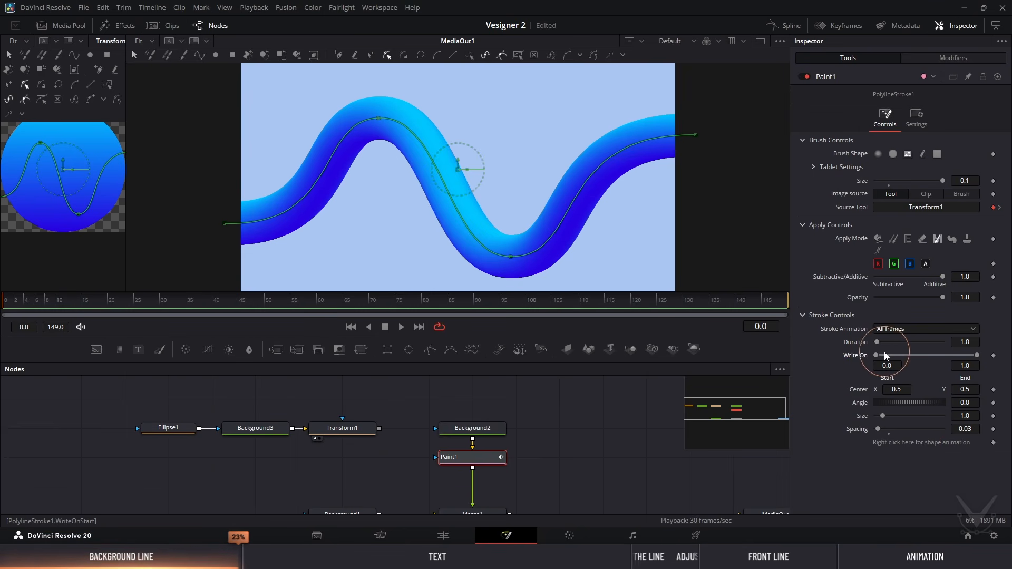
mouse_move(885, 353)
mouse_down()
mouse_move(875, 354)
mouse_move(985, 357)
mouse_move(836, 359)
mouse_up()
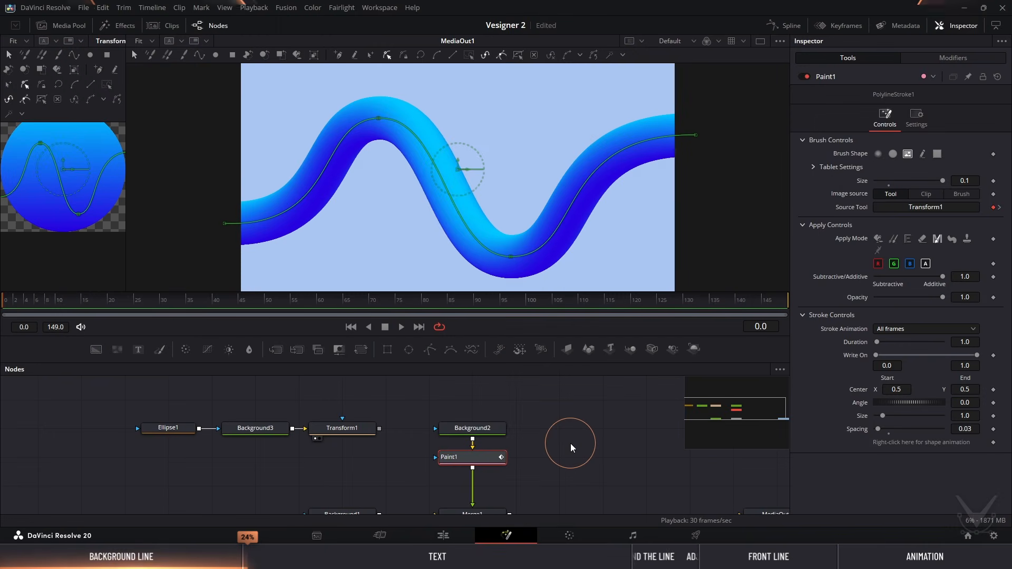
Insert a second Merge node between Merge1 and MediaOut1
drag(571, 444, 424, 419)
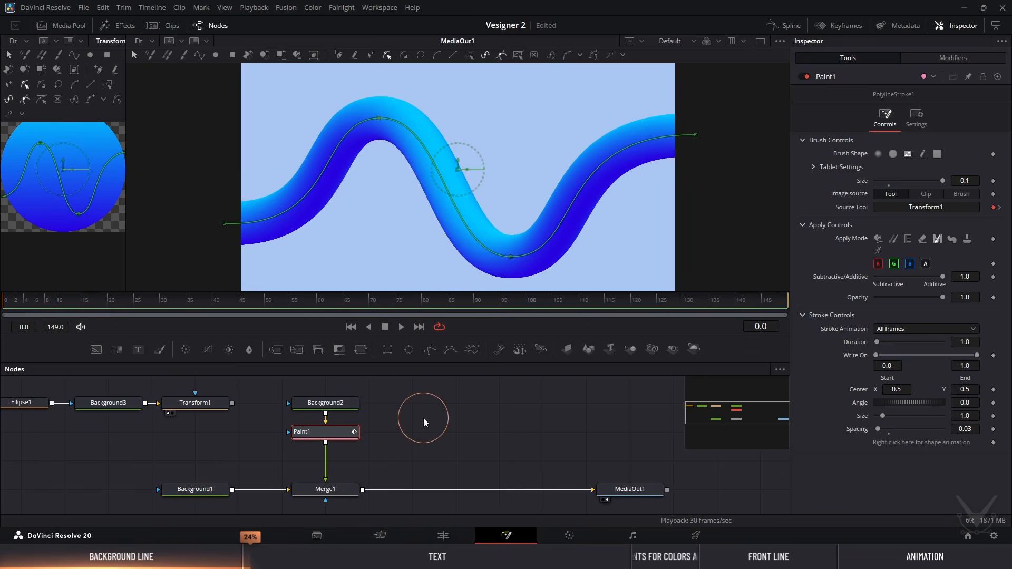
click(348, 489)
click(274, 352)
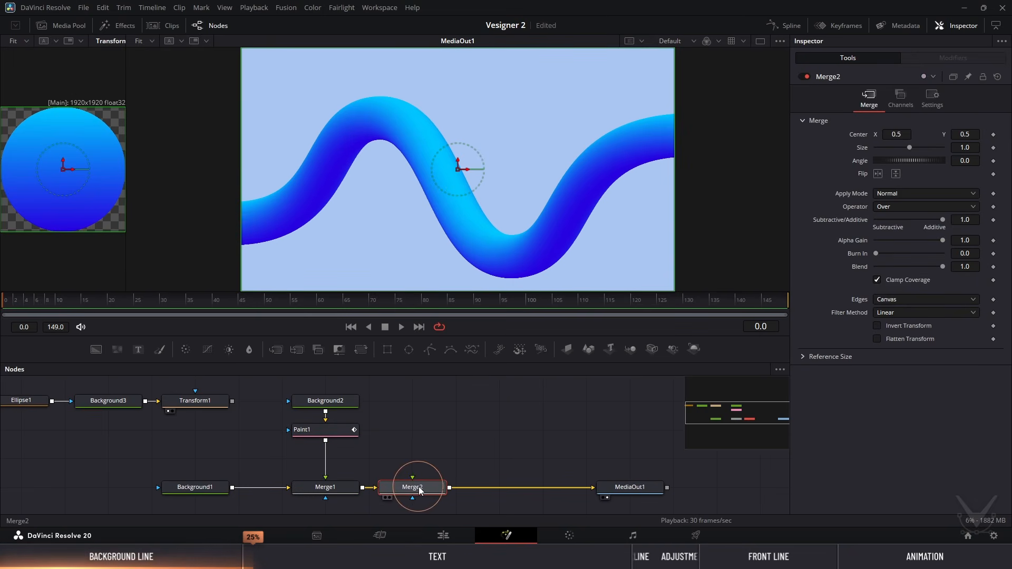
Duplicate Paint1 beside the original and connect the copy to Merge2 as its foreground
click(337, 430)
key(ctrl+c)
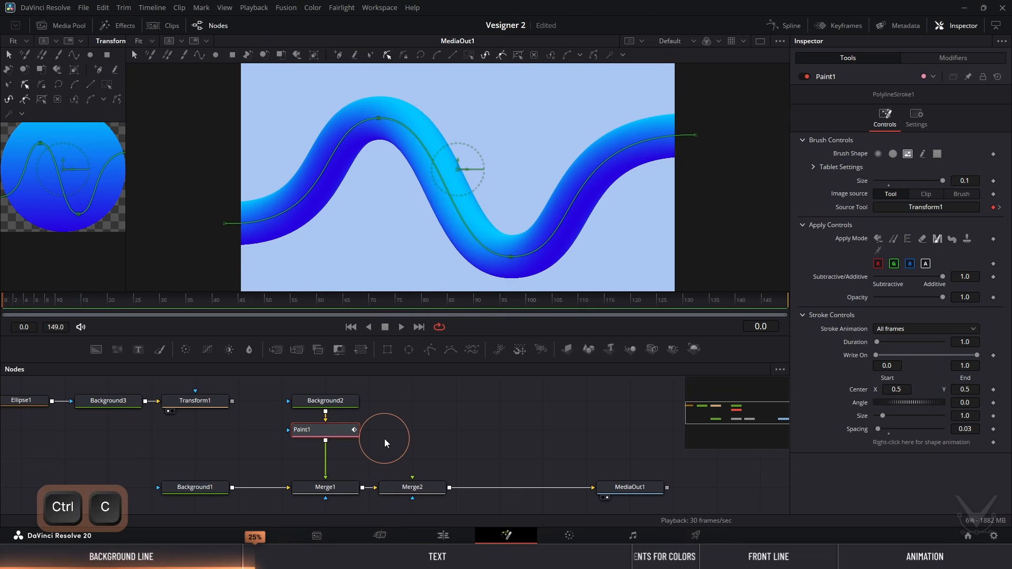
click(411, 432)
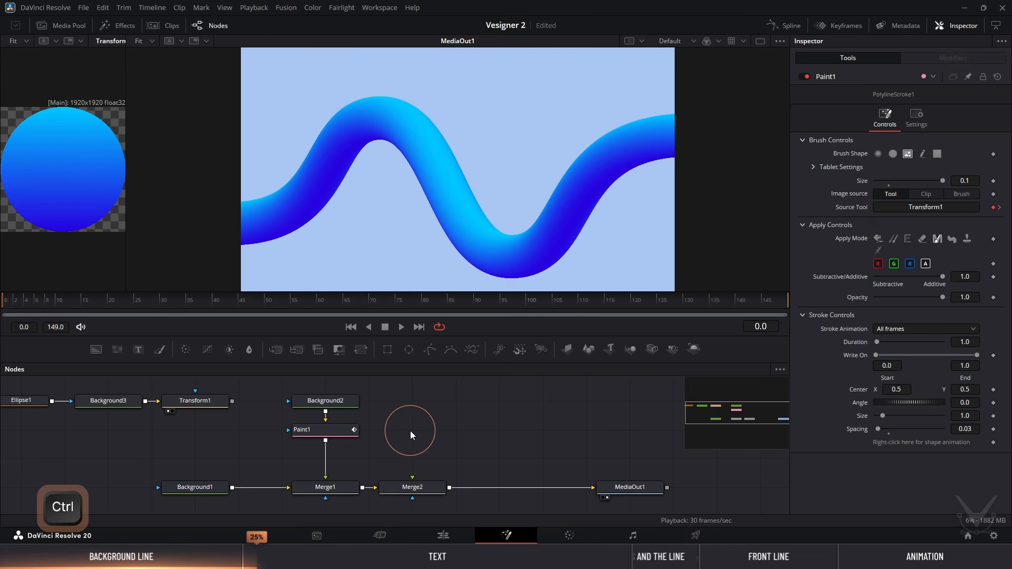
key(ctrl+v)
mouse_move(450, 432)
mouse_down()
mouse_move(425, 475)
mouse_move(430, 489)
mouse_up()
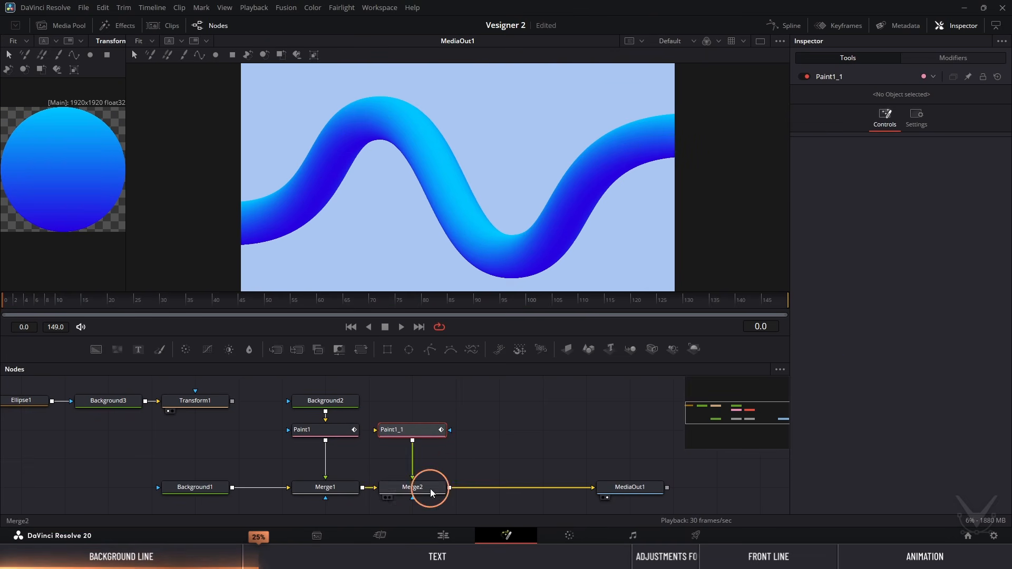
Connect Background2 to Paint1_1 and centre Background2 above the two paint nodes
mouse_move(356, 405)
mouse_down()
mouse_move(399, 405)
mouse_move(430, 438)
mouse_up()
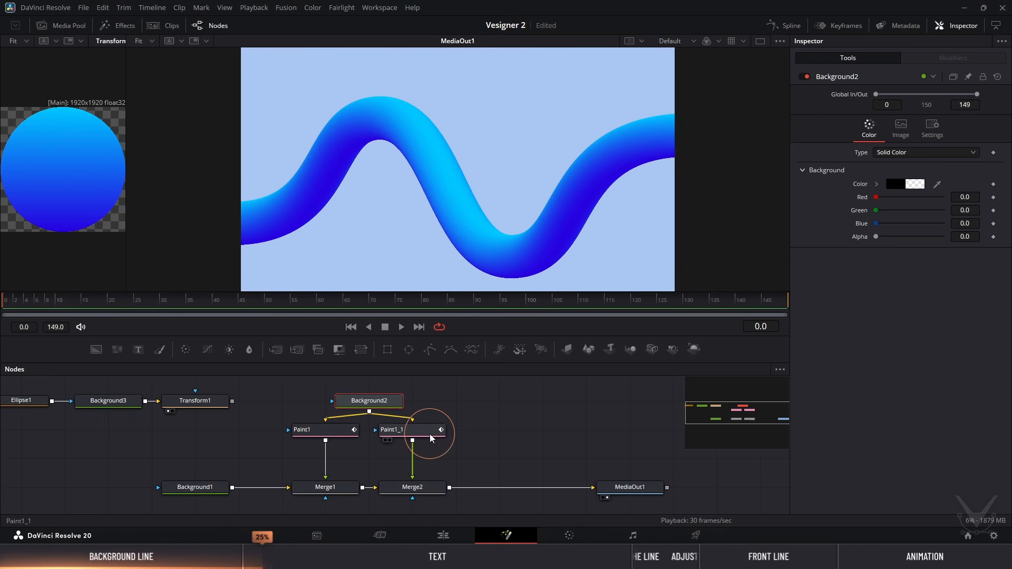
click(428, 435)
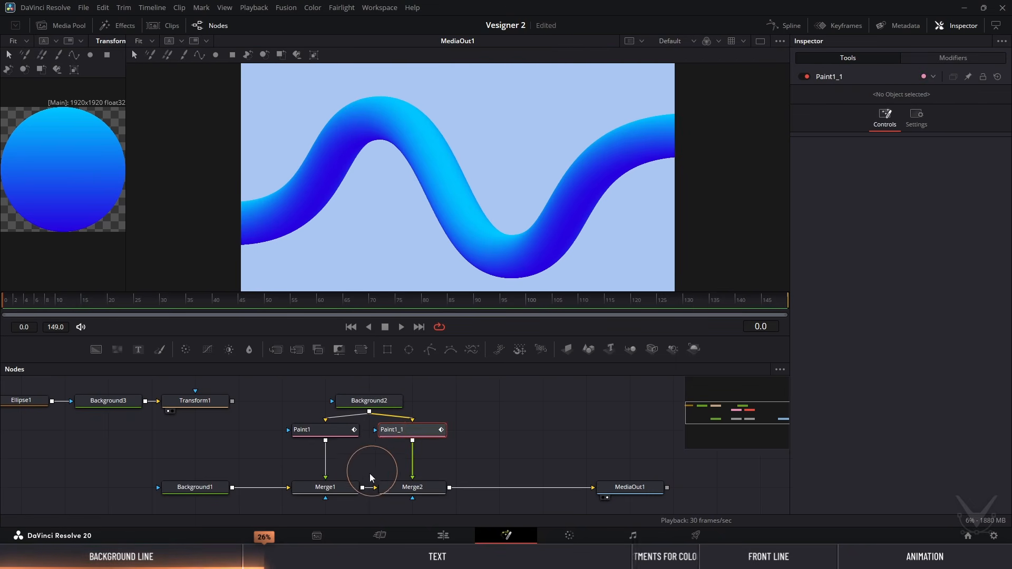
click(337, 486)
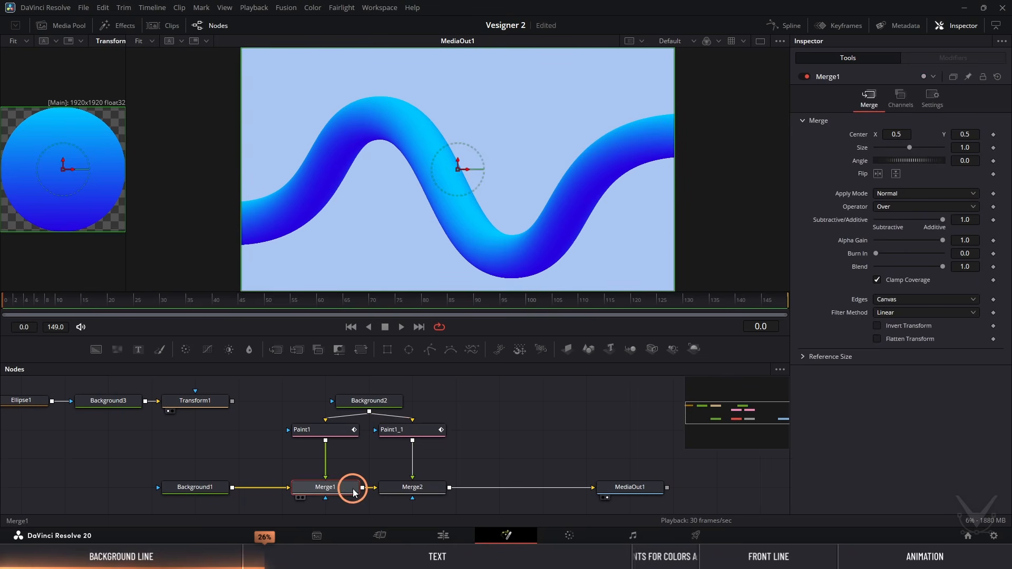
Disable Merge1 and delete all points of the polyline stroke in Paint1_1
click(805, 76)
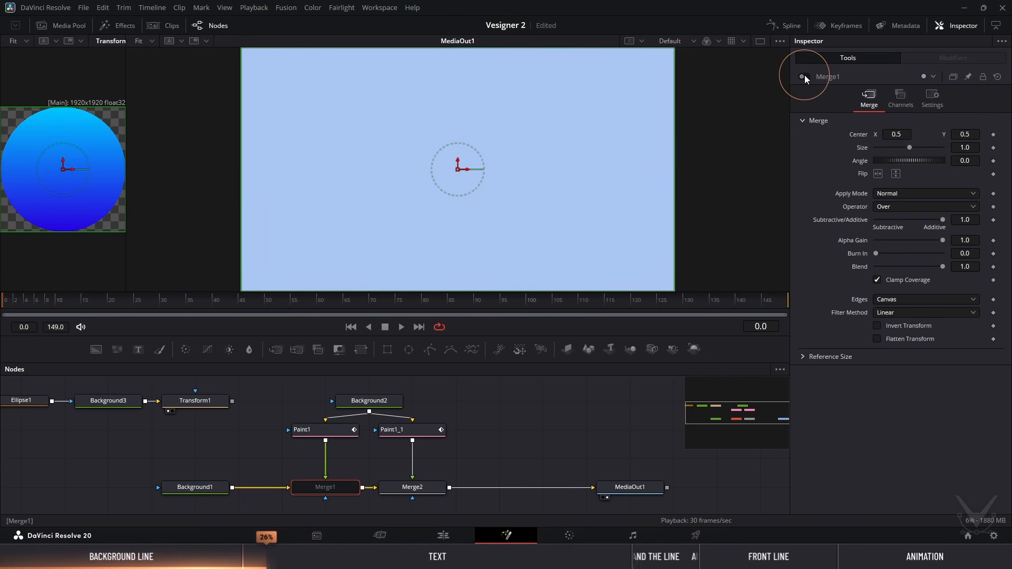
click(422, 430)
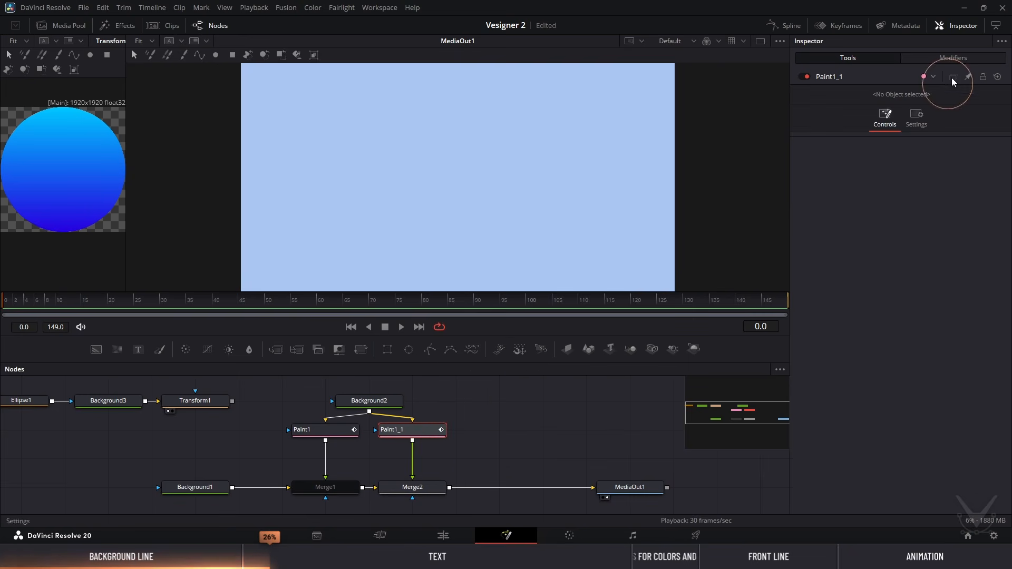
click(965, 59)
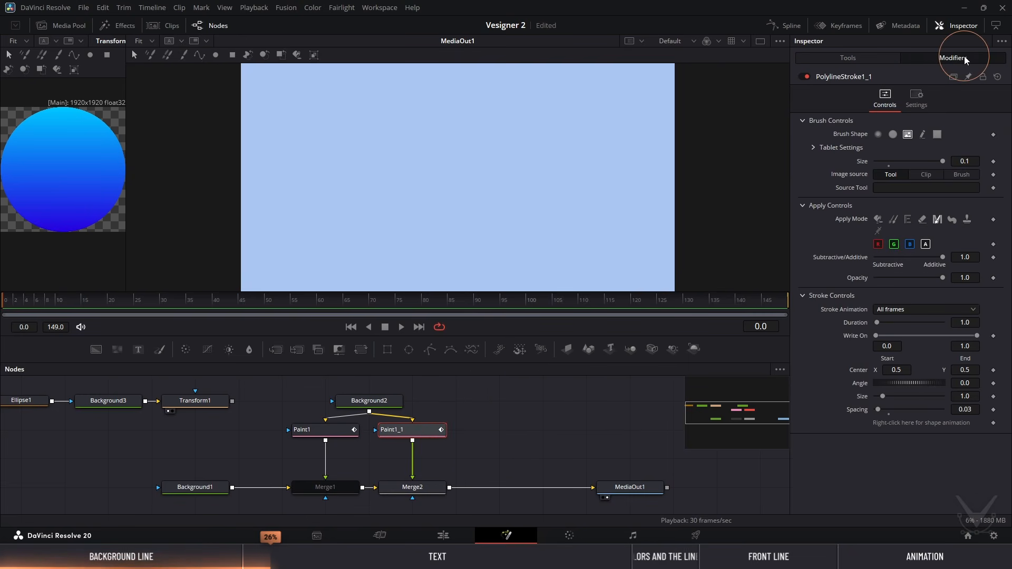
click(852, 77)
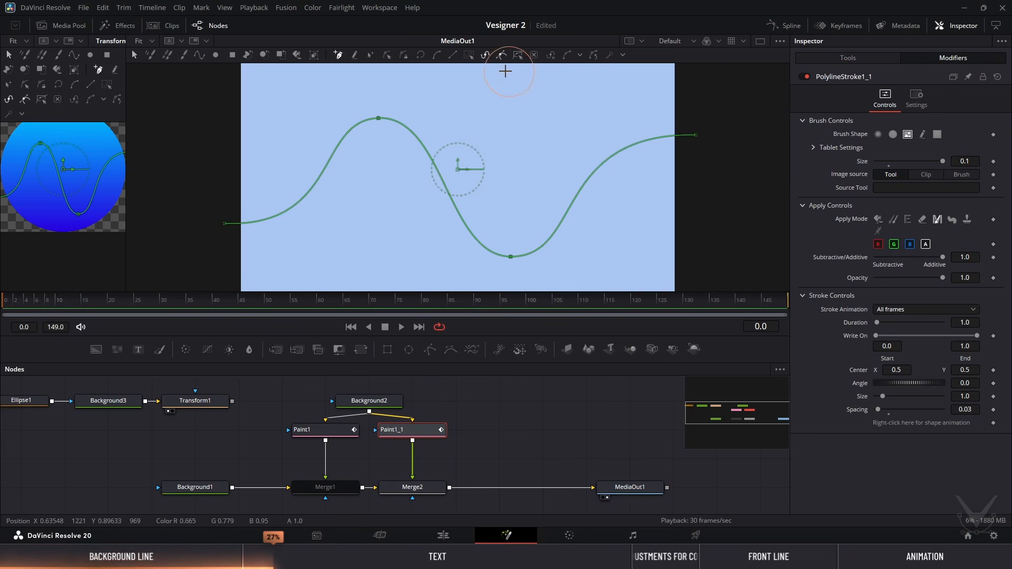
click(471, 62)
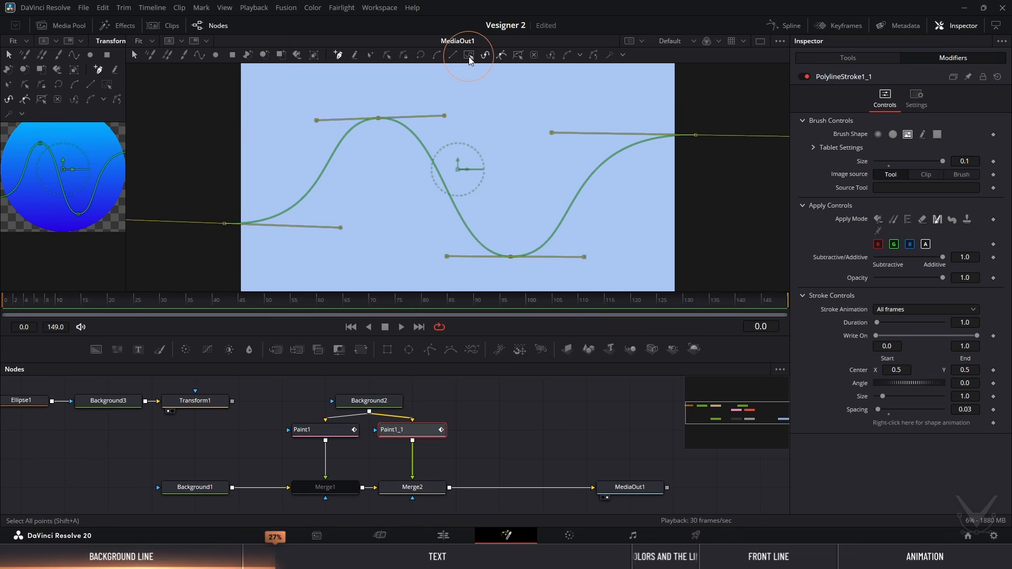
click(534, 55)
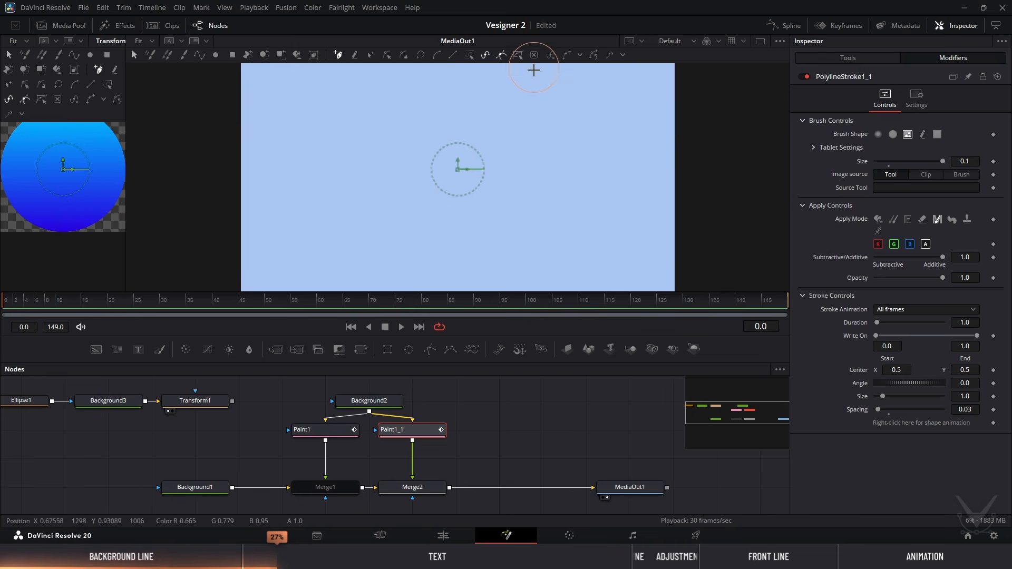
Insert a third Merge node after Merge2 and connect a new Text+ node to it as the foreground
click(443, 435)
click(431, 487)
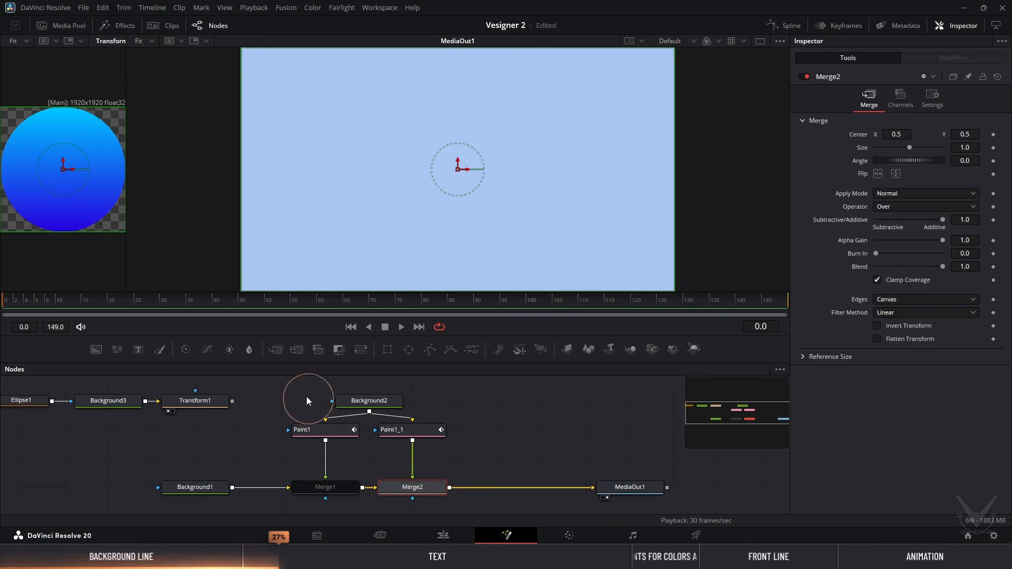
click(288, 356)
drag(482, 483, 544, 492)
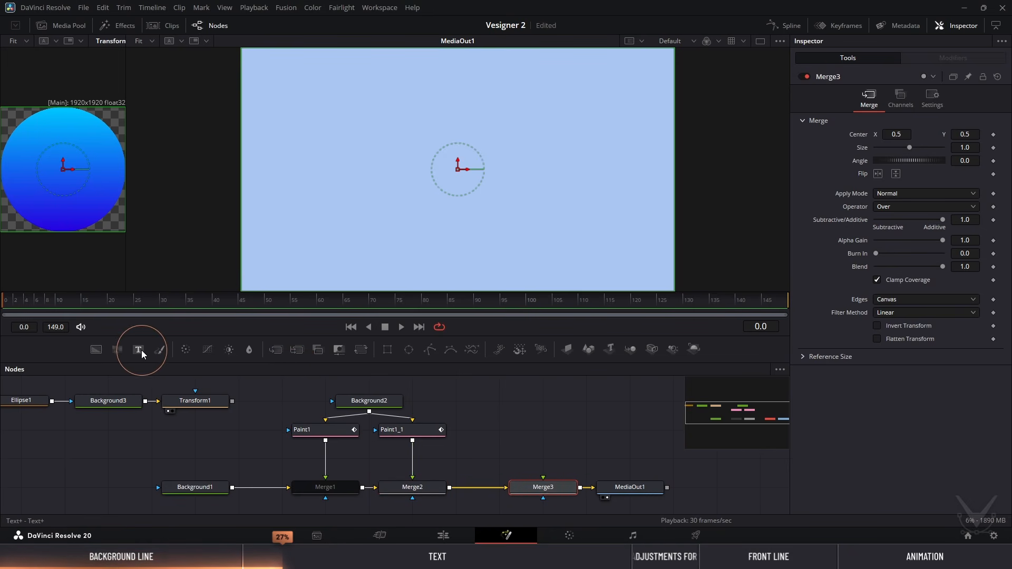
drag(142, 350, 544, 478)
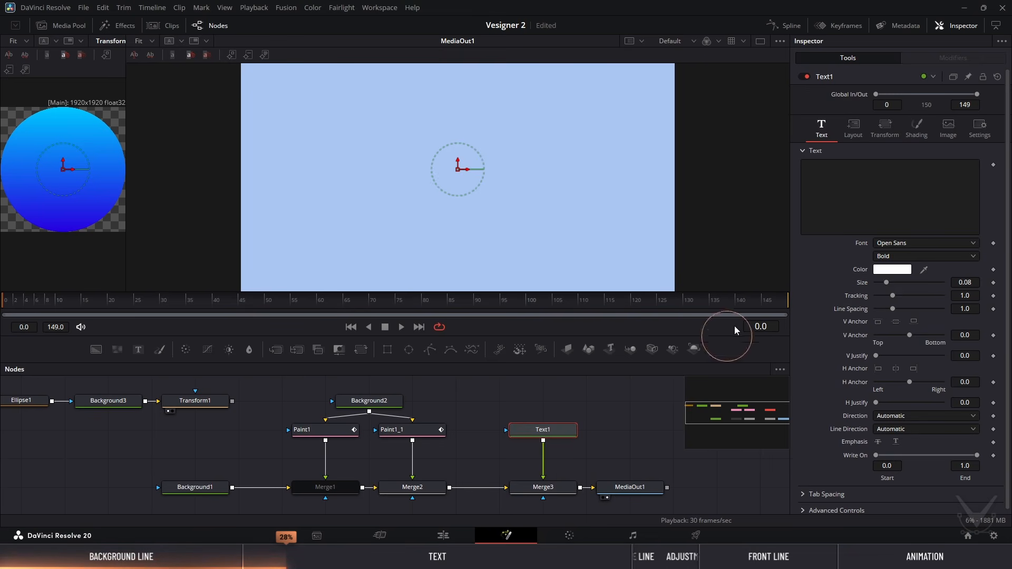
Enter the text "Vesigner" in Text1 and set its font to Meow Script
click(836, 193)
text(Vesigner)
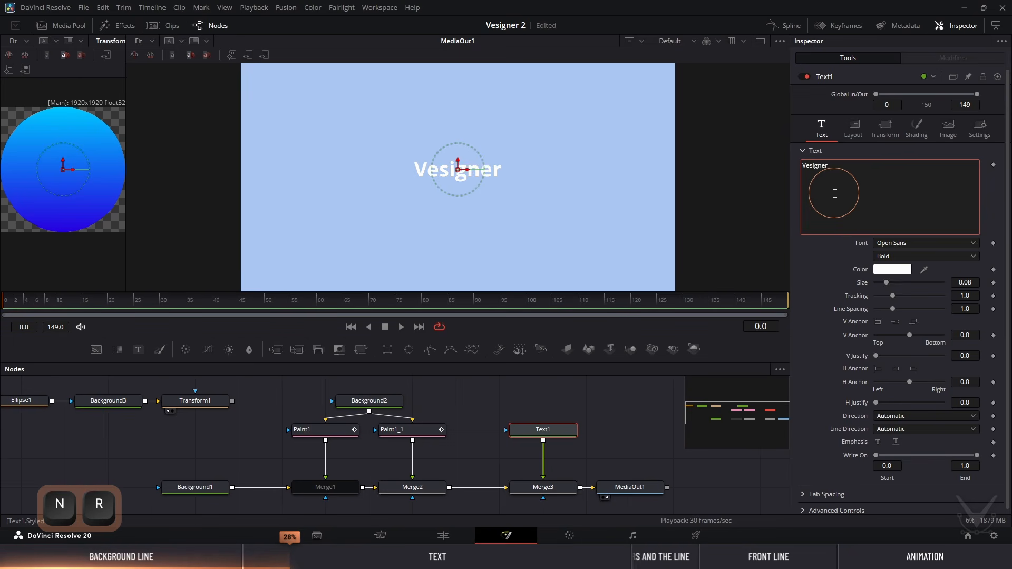
click(894, 243)
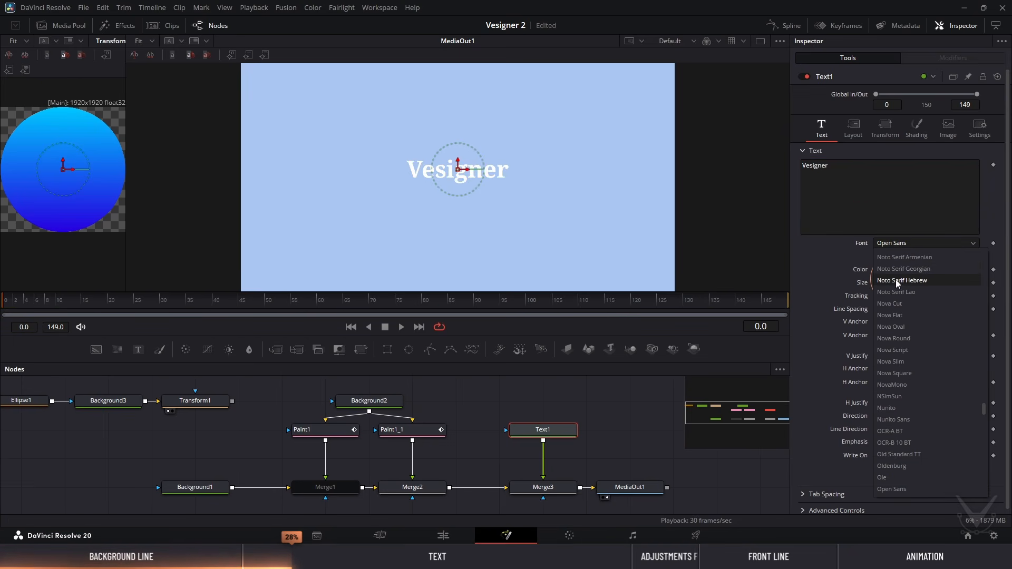
text(meo)
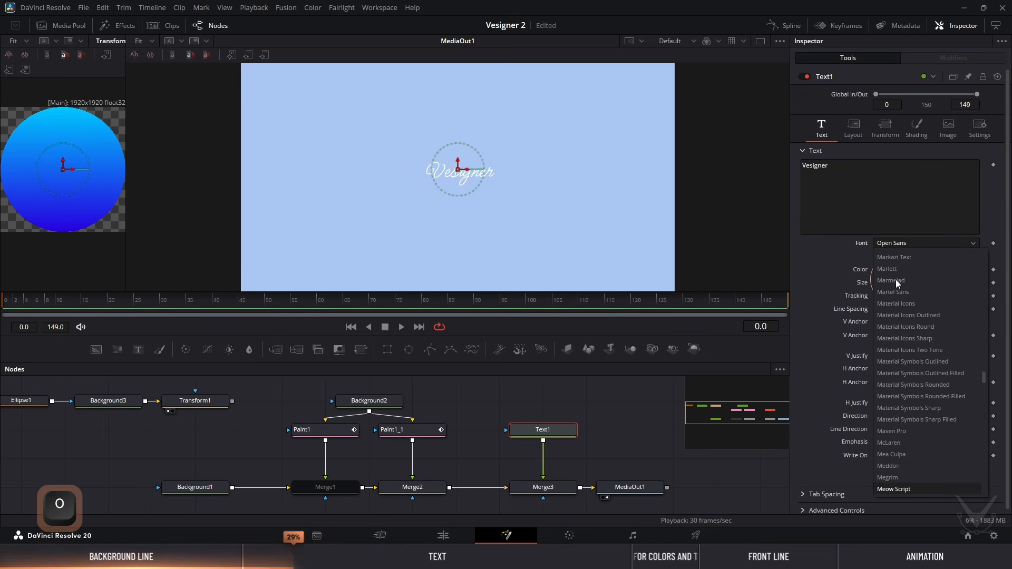
key(Return)
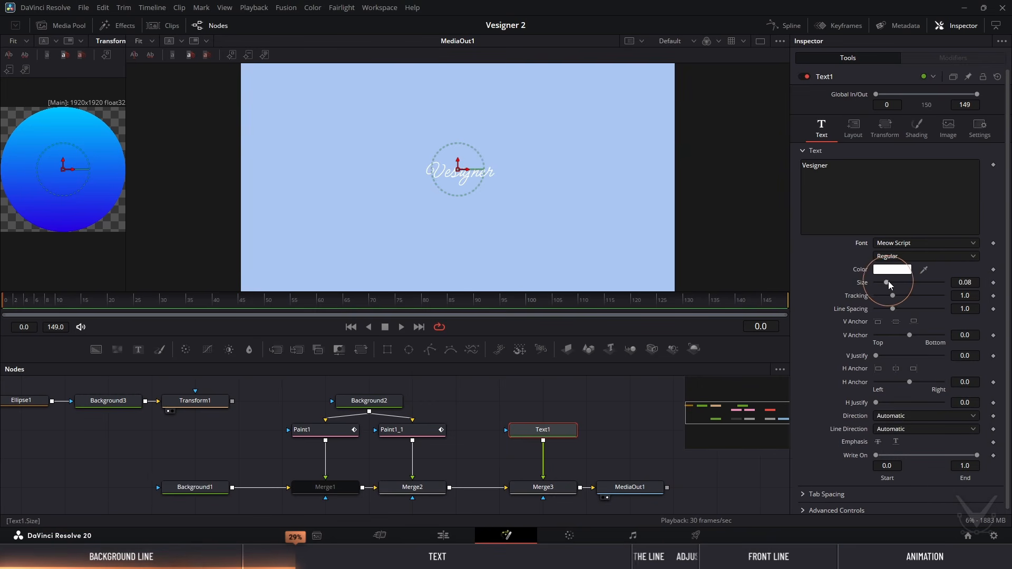
Enlarge the Vesigner text to a size of 0.3
drag(887, 282, 918, 284)
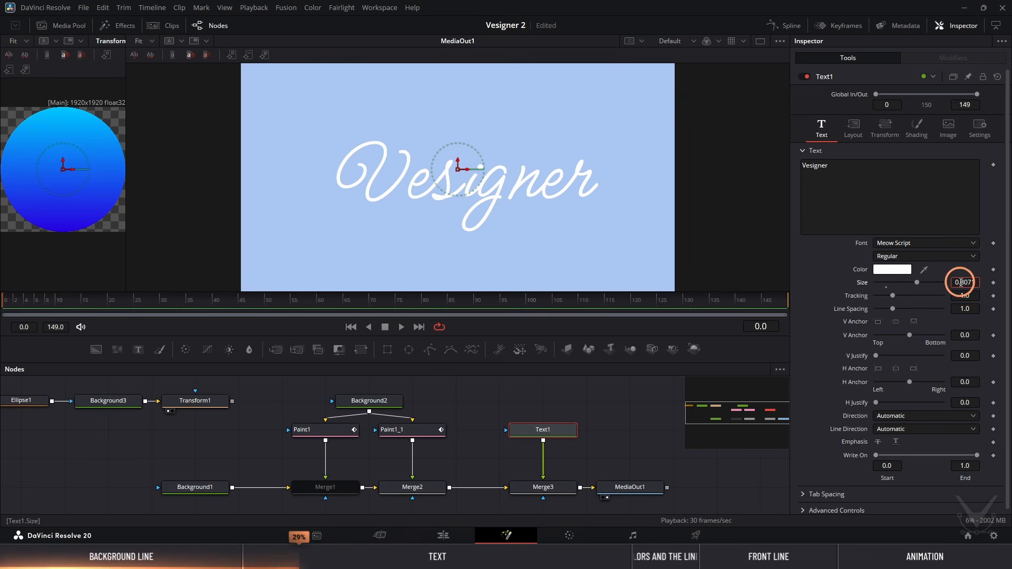
click(990, 284)
key(BackSpace)
key(BackSpace)
key(BackSpace)
key(Return)
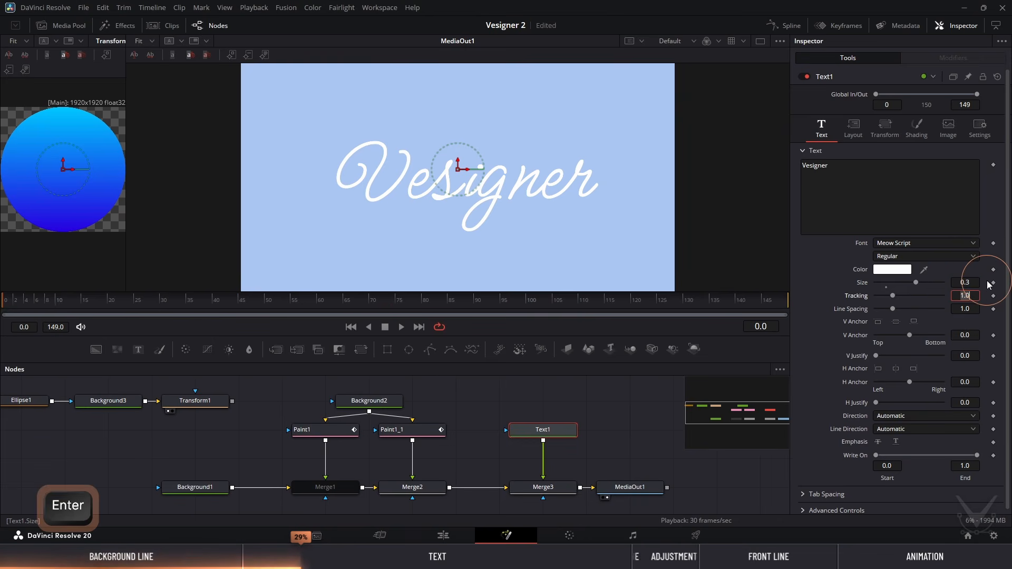
click(831, 280)
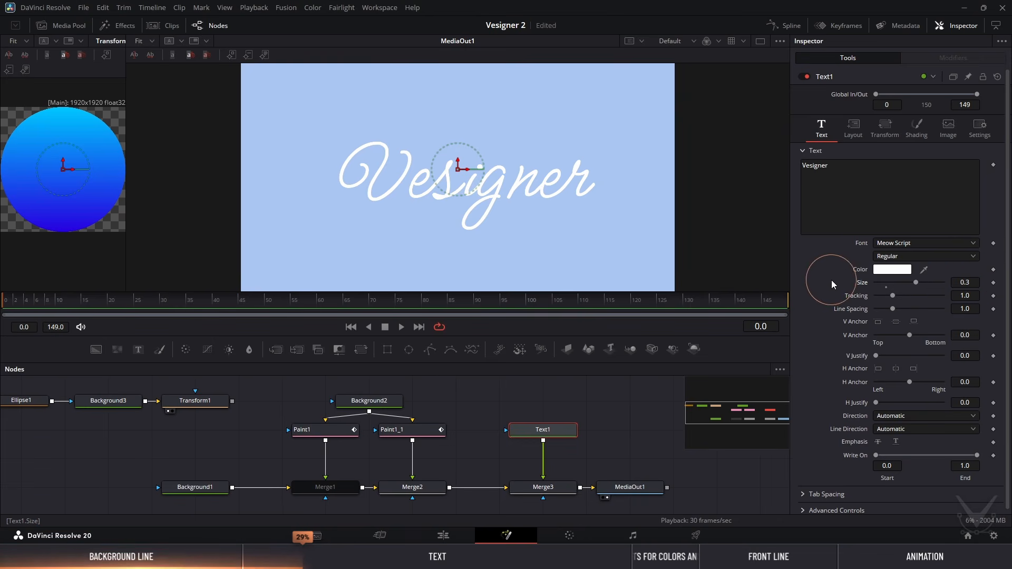
Offset the text's characters slightly left and up so the word sits centred in the frame
click(890, 135)
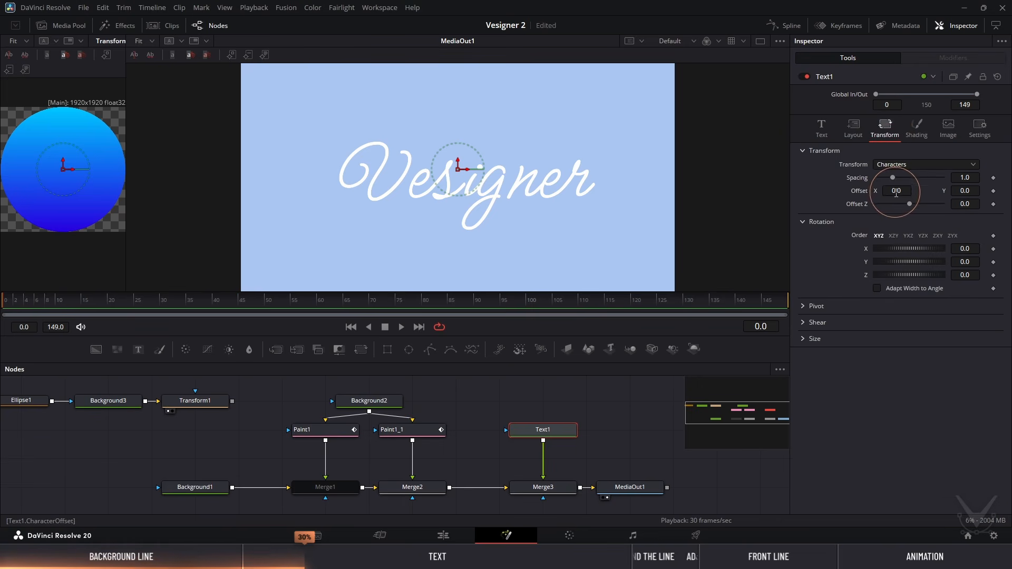
drag(896, 193, 878, 193)
drag(978, 188, 966, 191)
click(824, 126)
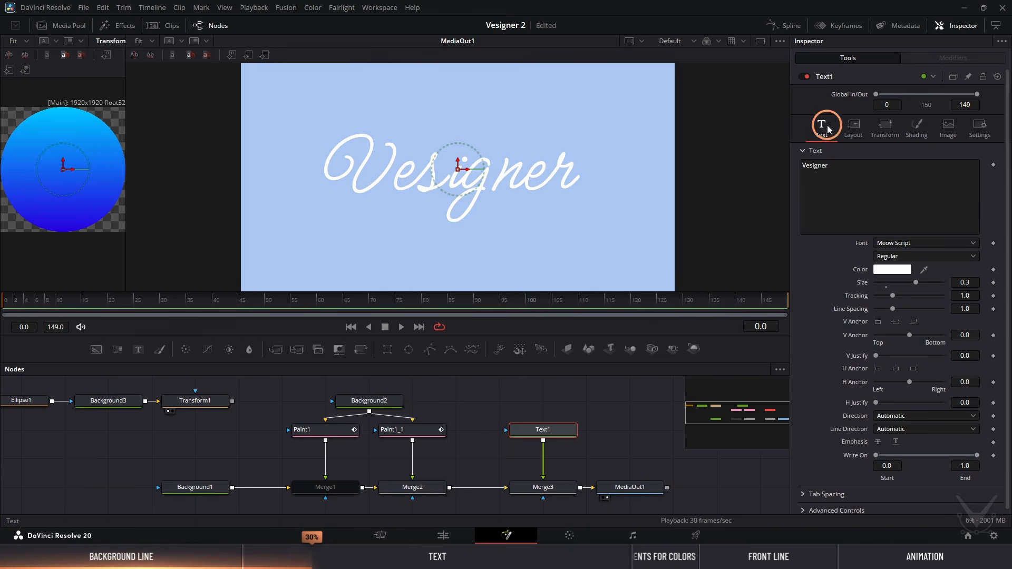
Preview the font's alternative stylistic sets on the Vesigner text
click(825, 331)
scroll(810, 410, down, 1)
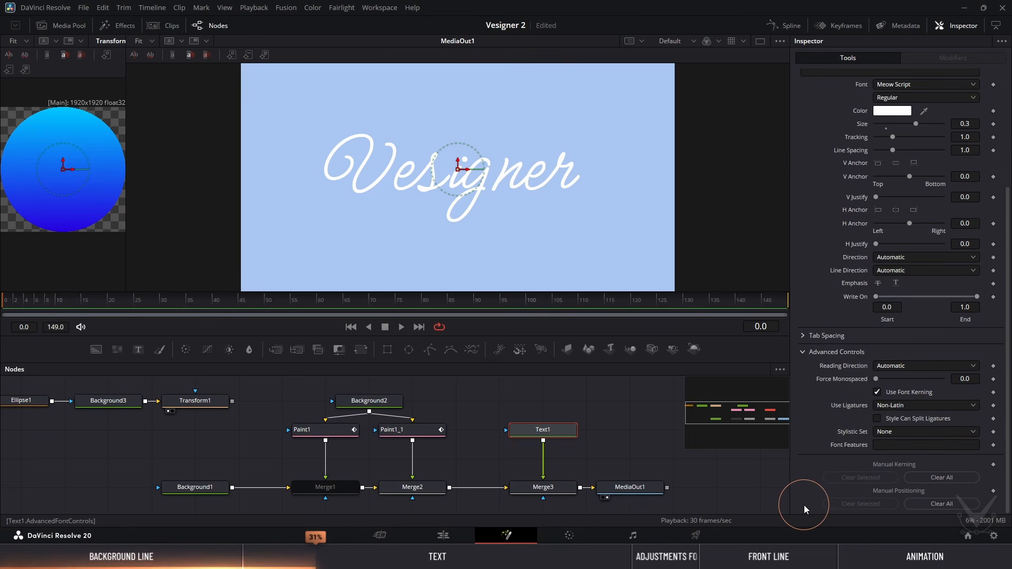
click(894, 432)
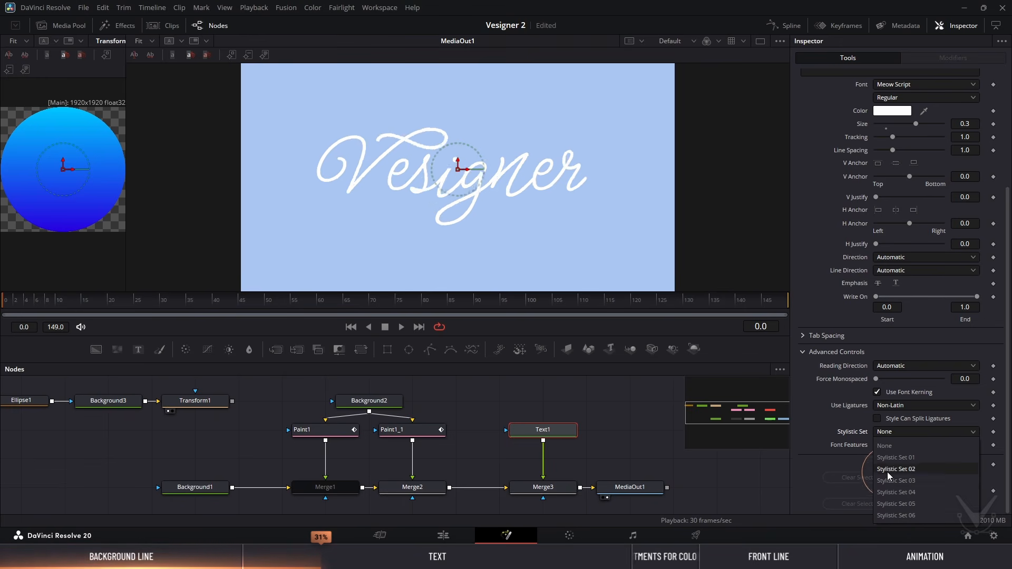
click(814, 448)
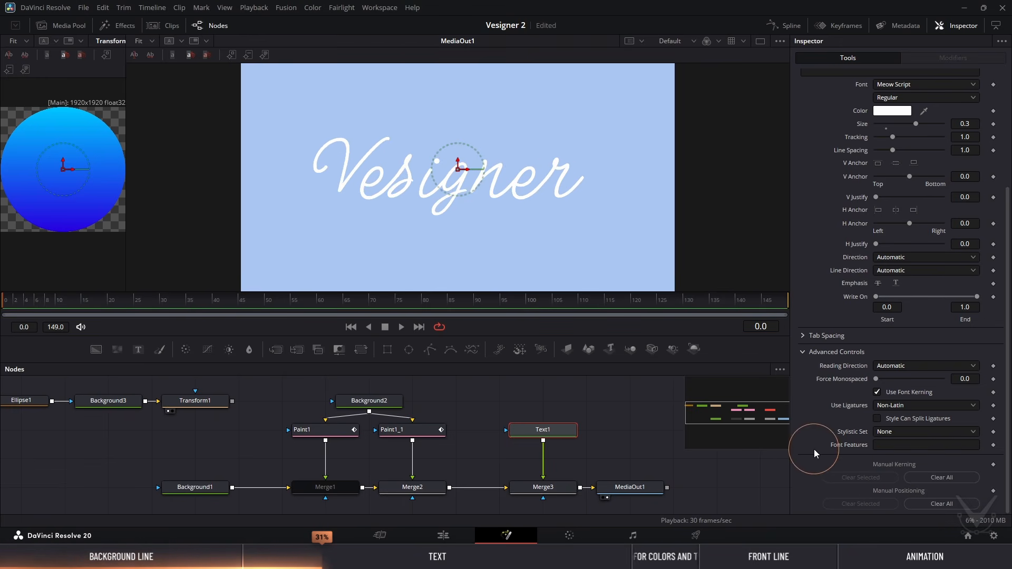
click(803, 352)
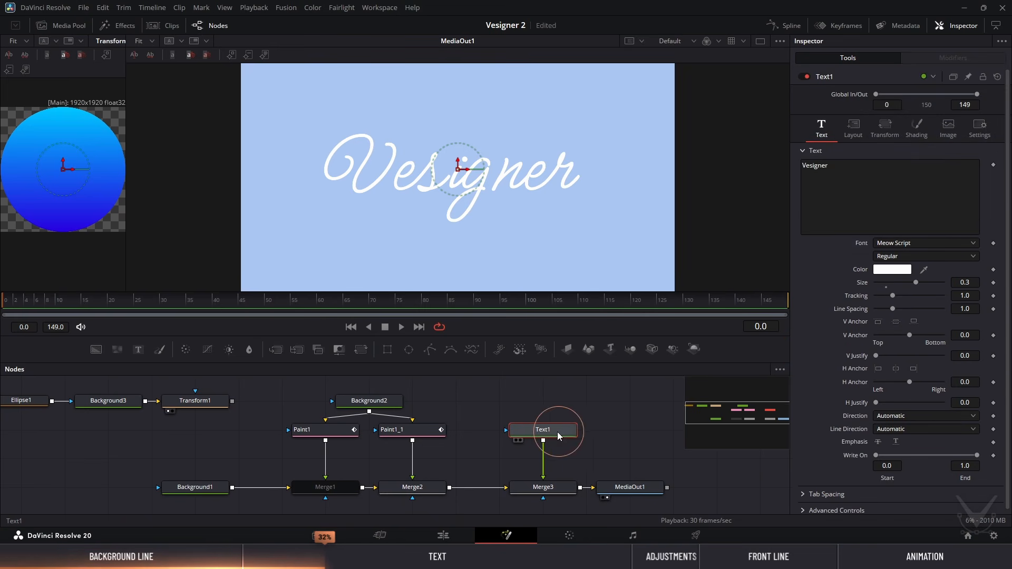
Add an Erode/Dilate node between Text1 and its Merge
key(ctrl+space)
text(dri)
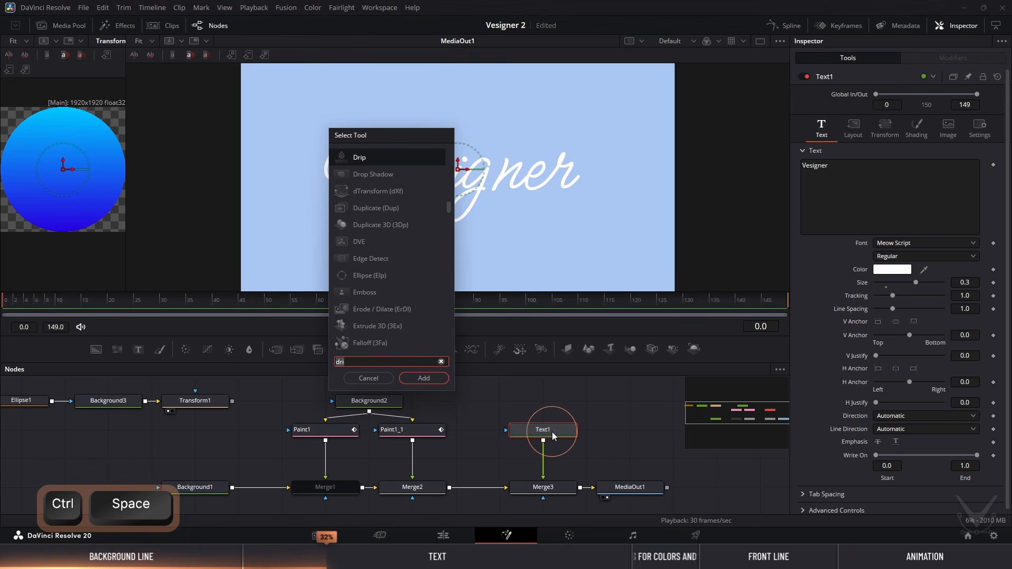
key(BackSpace)
key(BackSpace)
key(BackSpace)
text(ero)
key(Return)
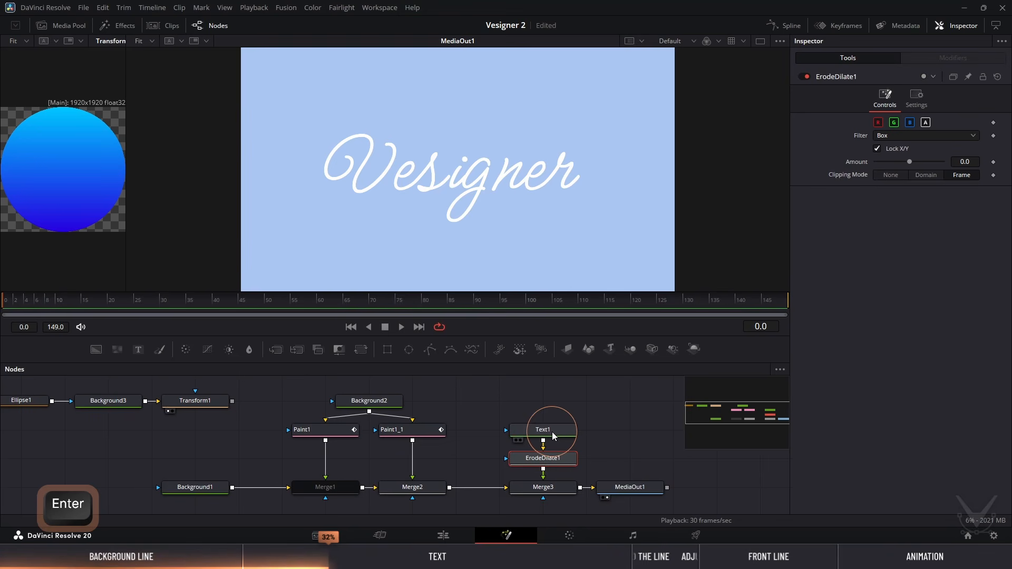
Thin the lettering by setting the Erode/Dilate filter to Circle and the amount to -0.003
drag(911, 162, 905, 167)
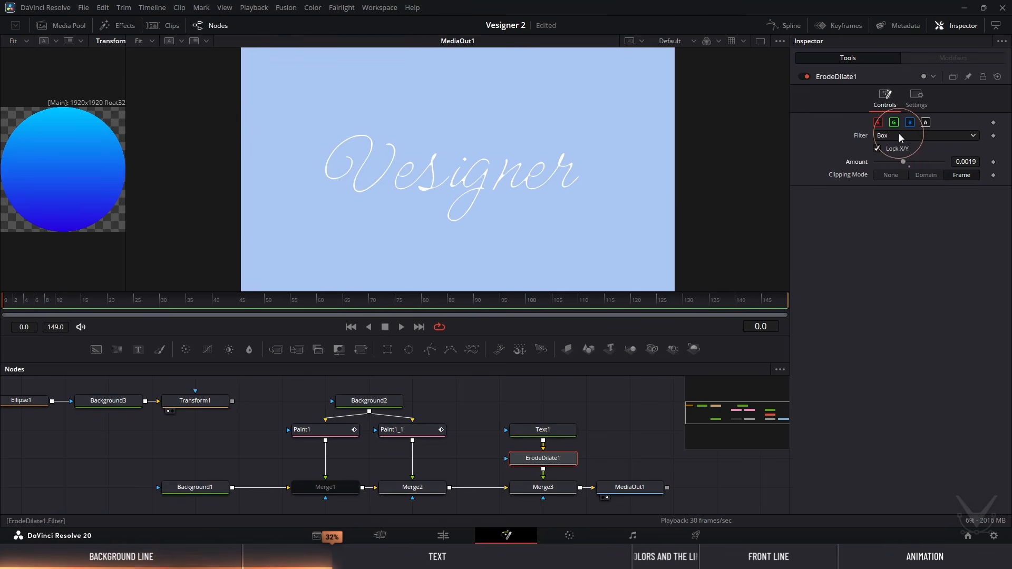
click(899, 135)
click(891, 185)
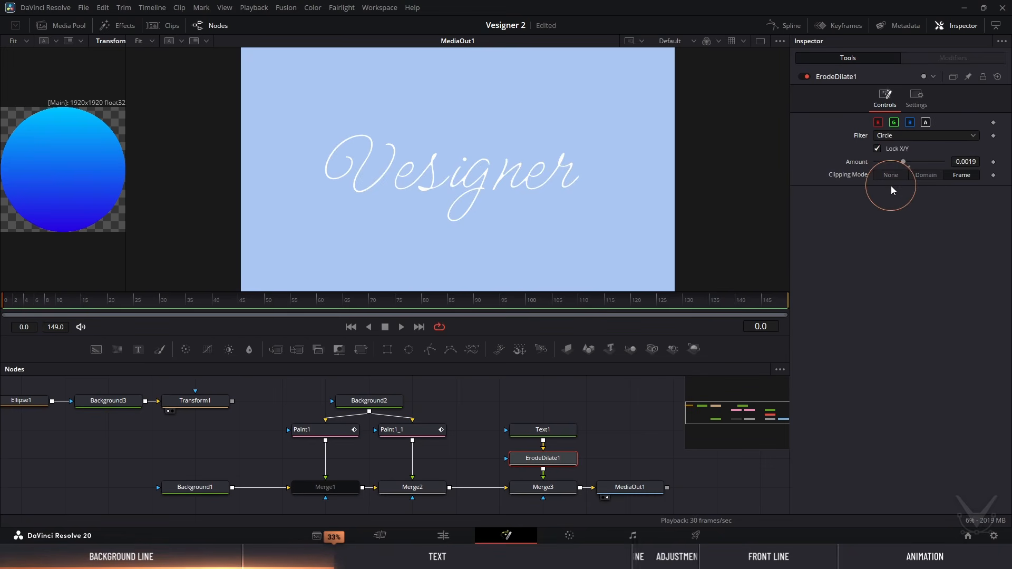
drag(906, 167, 900, 165)
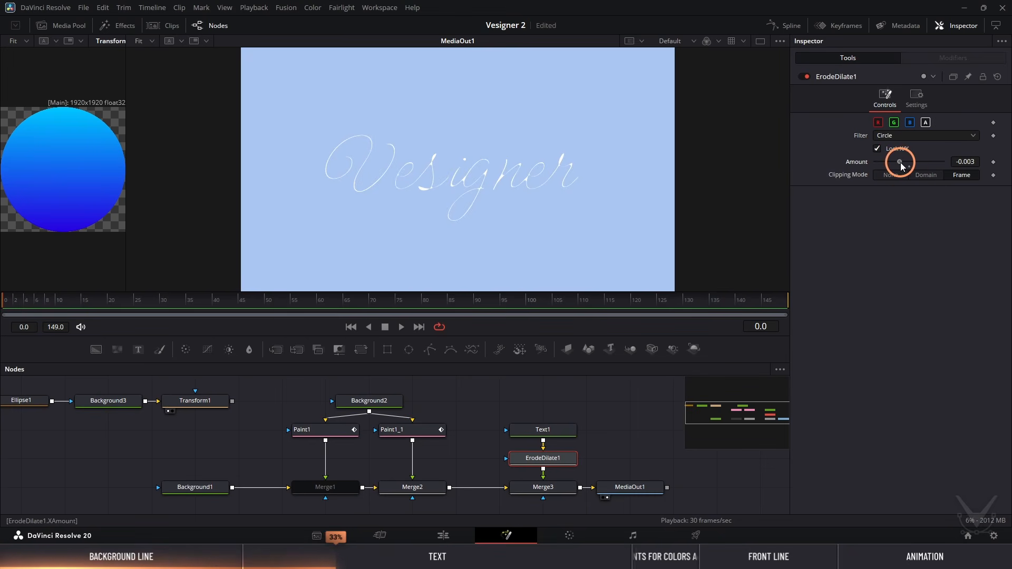
Activate the Polyline Stroke tool on Paint1_1 and enlarge the view with a single viewer and the node graph hidden
click(760, 42)
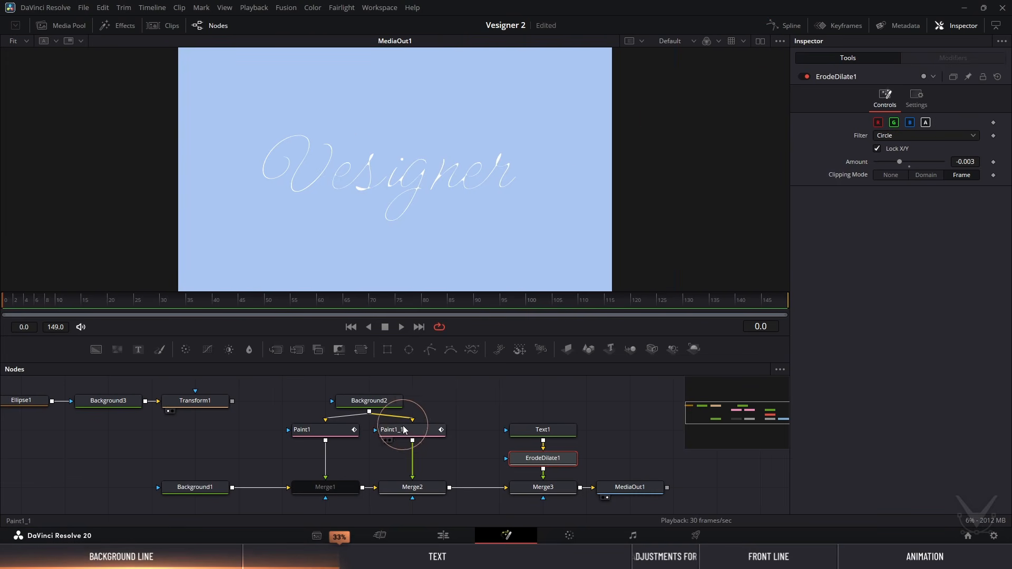
click(424, 433)
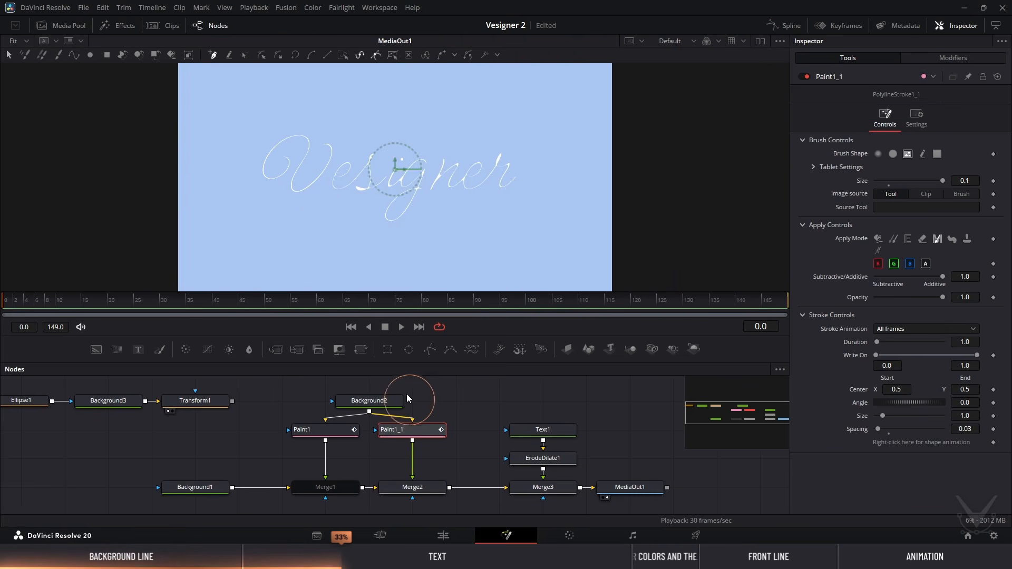
click(243, 53)
click(219, 25)
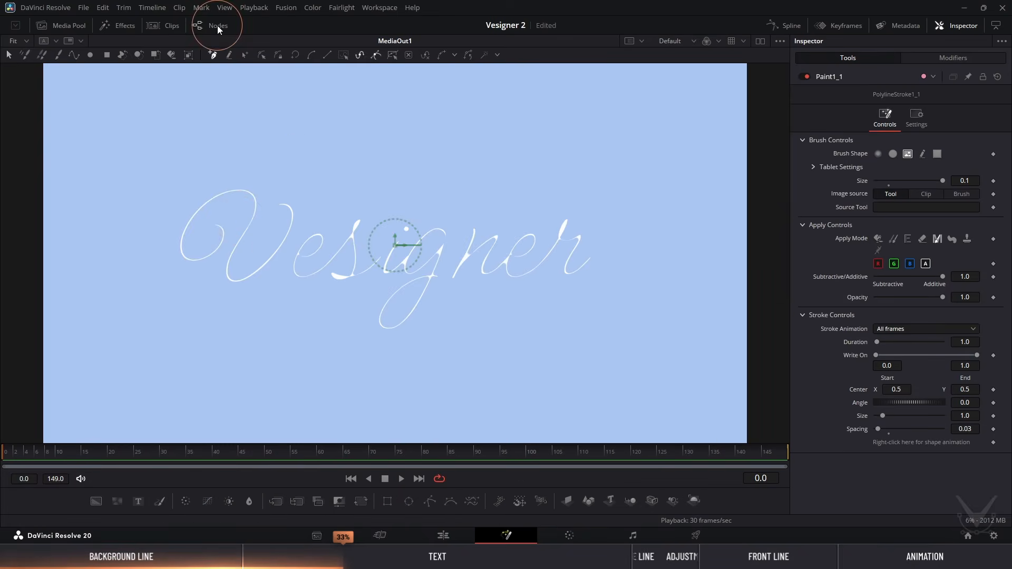
scroll(246, 230, up, 2)
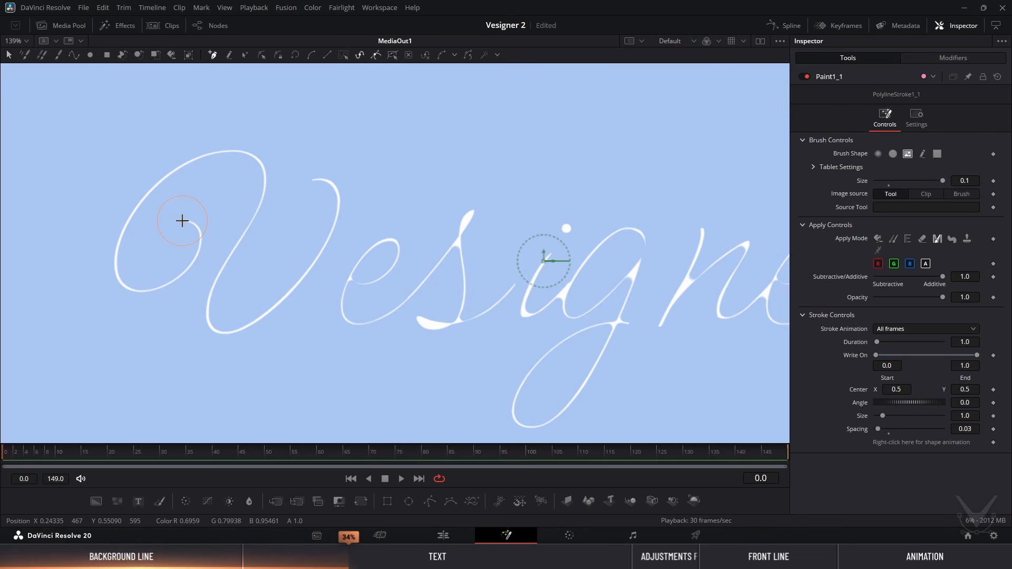
Trace the letter V of the thin text with curved polyline points, from its inner curl to the tip of its last stroke
drag(182, 221, 188, 274)
drag(133, 290, 109, 283)
drag(135, 209, 153, 187)
drag(254, 157, 267, 167)
drag(243, 237, 238, 242)
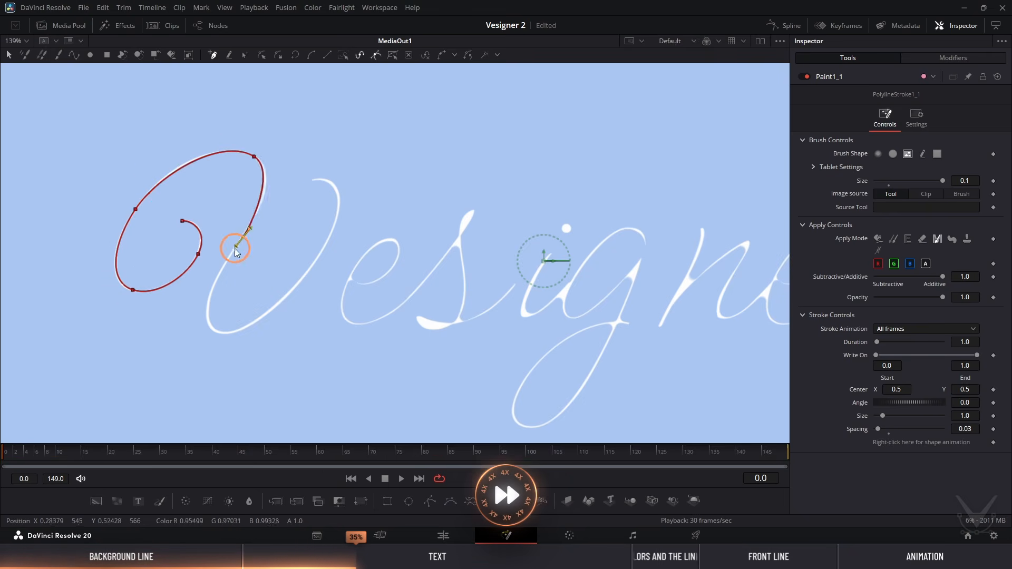
drag(215, 329, 229, 334)
drag(312, 267, 330, 247)
drag(311, 180, 276, 187)
Continue the stroke path around the loop of the first e and along its tail towards the s
drag(349, 280, 363, 290)
drag(394, 269, 389, 237)
scroll(415, 264, up, 2)
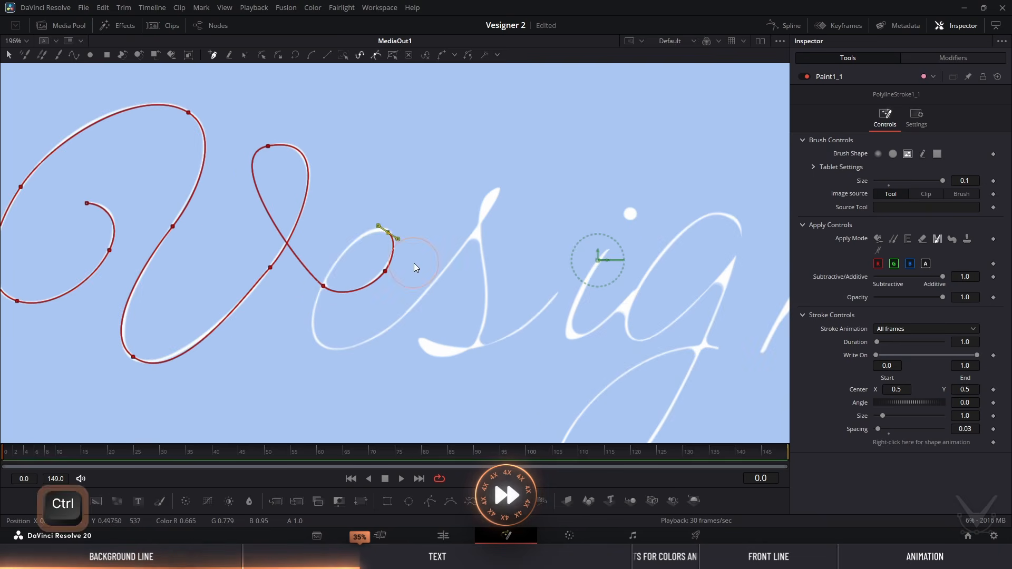
drag(328, 274, 314, 297)
drag(321, 346, 341, 357)
drag(437, 281, 458, 254)
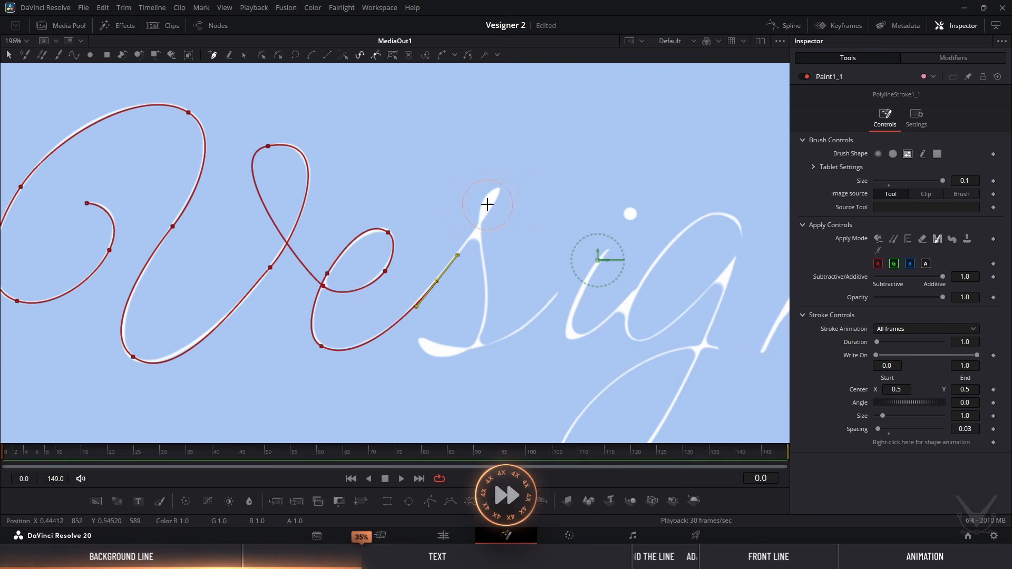
Continue the stroke path around the s, up to the tip of the i and down to the i's lower bend
drag(489, 196, 456, 225)
drag(486, 282, 491, 314)
drag(429, 352, 457, 355)
drag(542, 309, 610, 250)
drag(570, 335, 583, 346)
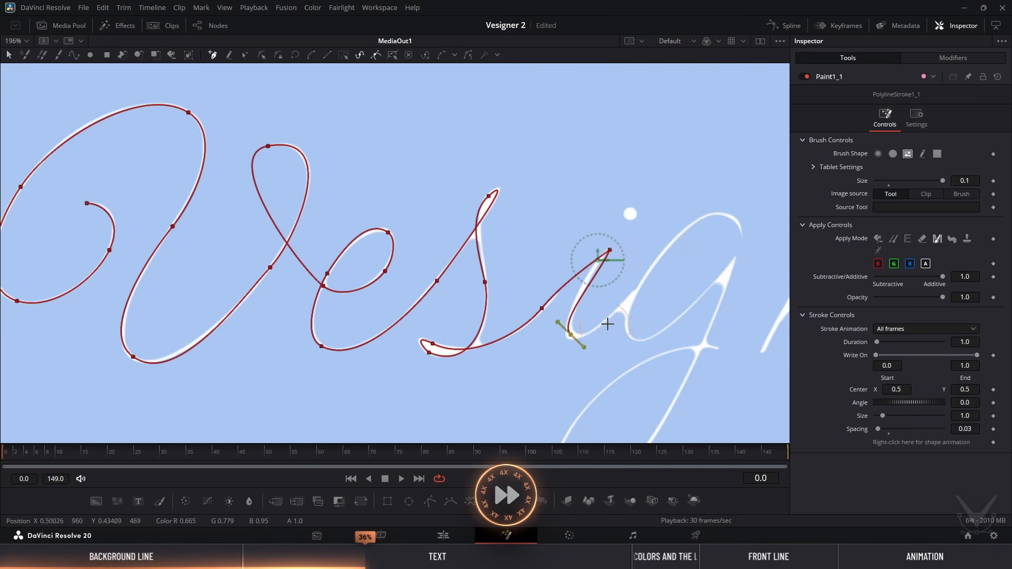
Trace the bowl of the g out to its upper end and back down to its lower bend
drag(641, 286, 333, 241)
click(379, 180)
mouse_move(378, 179)
mouse_down()
mouse_move(412, 189)
mouse_move(364, 167)
mouse_up()
click(393, 201)
drag(307, 224, 290, 245)
drag(284, 302, 302, 315)
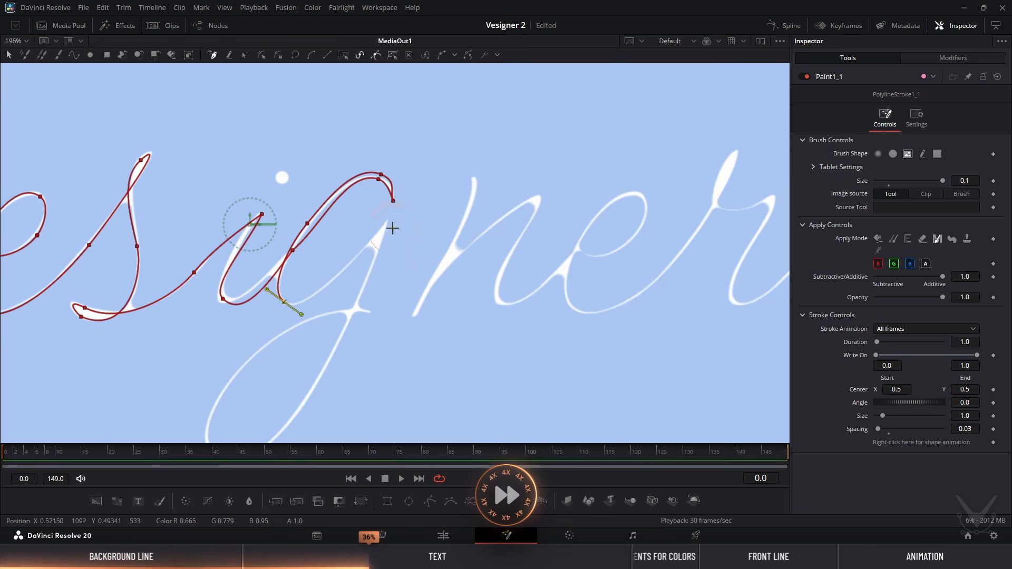
Extend the path to the top of the g's stem and around its descender loop
click(388, 221)
drag(395, 285, 479, 195)
drag(421, 253, 399, 299)
drag(298, 364, 238, 340)
drag(422, 218, 444, 217)
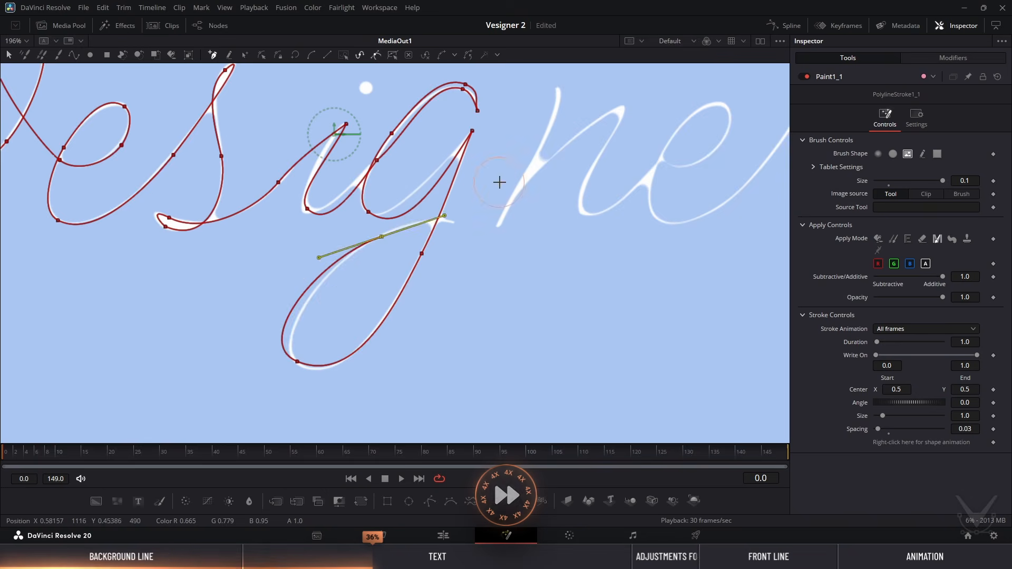
Trace the n from its tall first stroke through its arch and up to the start of the second e
drag(558, 87, 413, 97)
drag(343, 315, 328, 339)
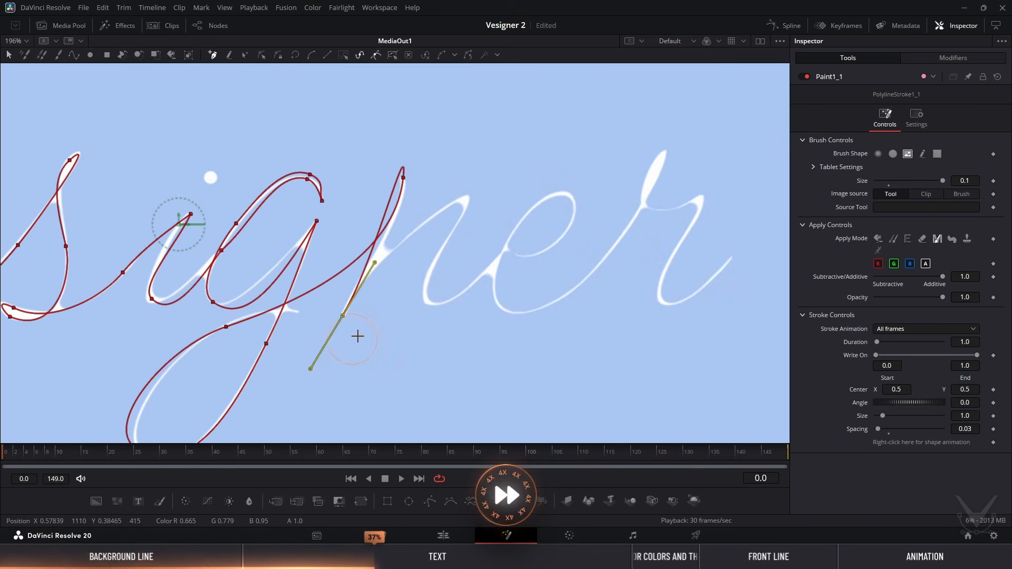
drag(464, 201, 481, 210)
drag(426, 301, 442, 313)
click(497, 258)
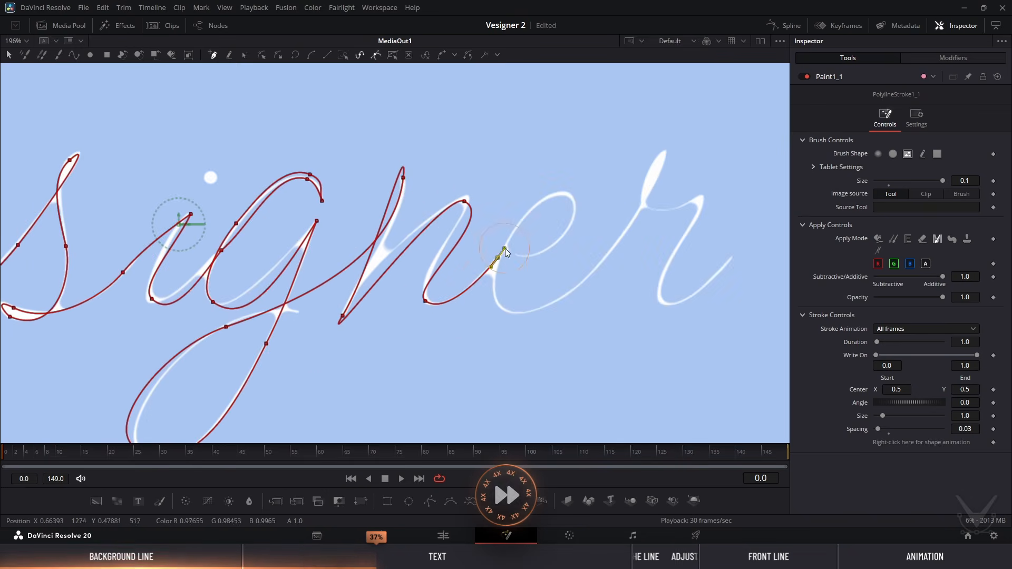
Trace the loop and lower curve of the second e with curved points
click(515, 255)
click(566, 234)
drag(571, 195, 581, 200)
drag(514, 236, 493, 268)
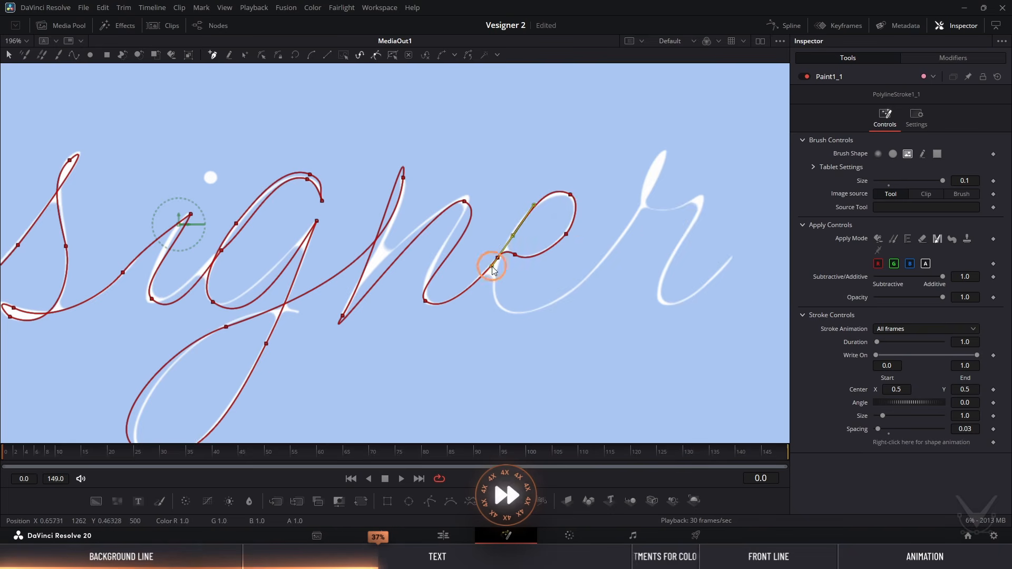
drag(505, 311, 531, 323)
Finish the path through the r, from its tall tip over the shoulder to the end of its tail
drag(619, 242, 642, 211)
drag(658, 160, 677, 137)
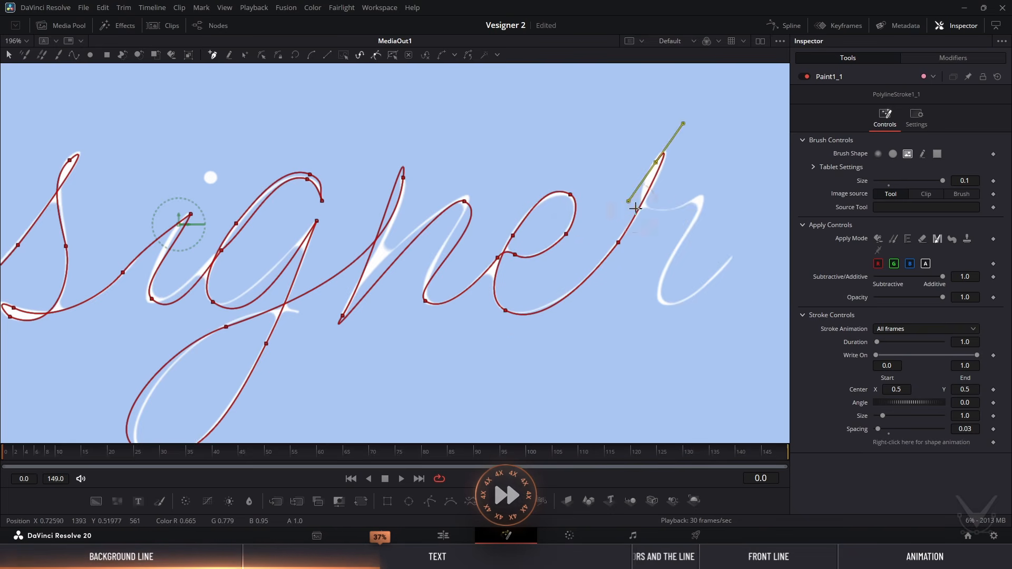
click(654, 208)
drag(701, 199, 709, 204)
drag(663, 303, 686, 315)
click(732, 255)
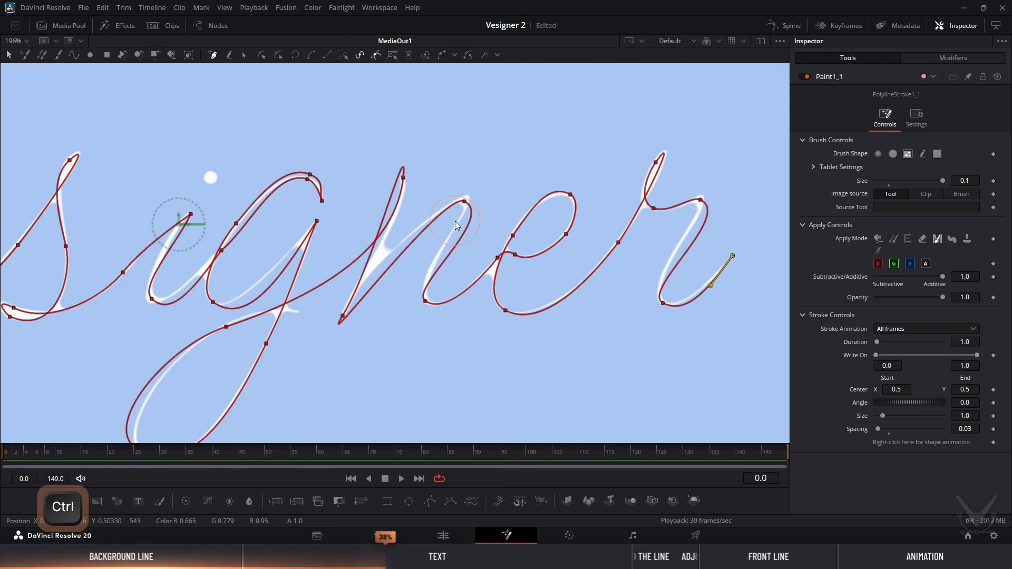
Refine the first points of the path so the V's inner curl follows the lettering
ctrl+scroll(455, 220, down, 3)
drag(180, 191, 409, 238)
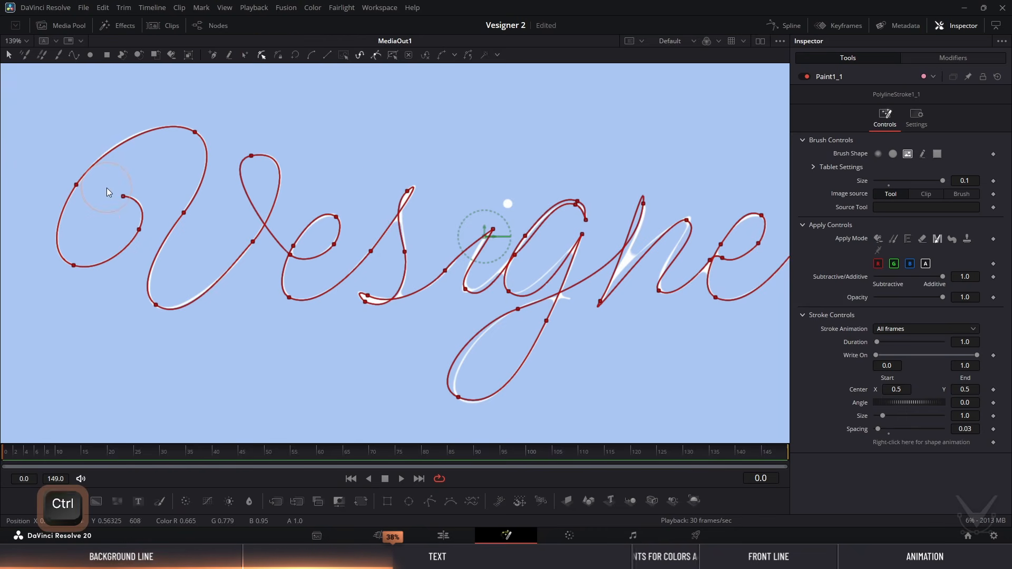
scroll(107, 188, up, 5)
mouse_move(147, 198)
mouse_down()
mouse_move(359, 157)
mouse_move(358, 175)
mouse_up()
click(359, 174)
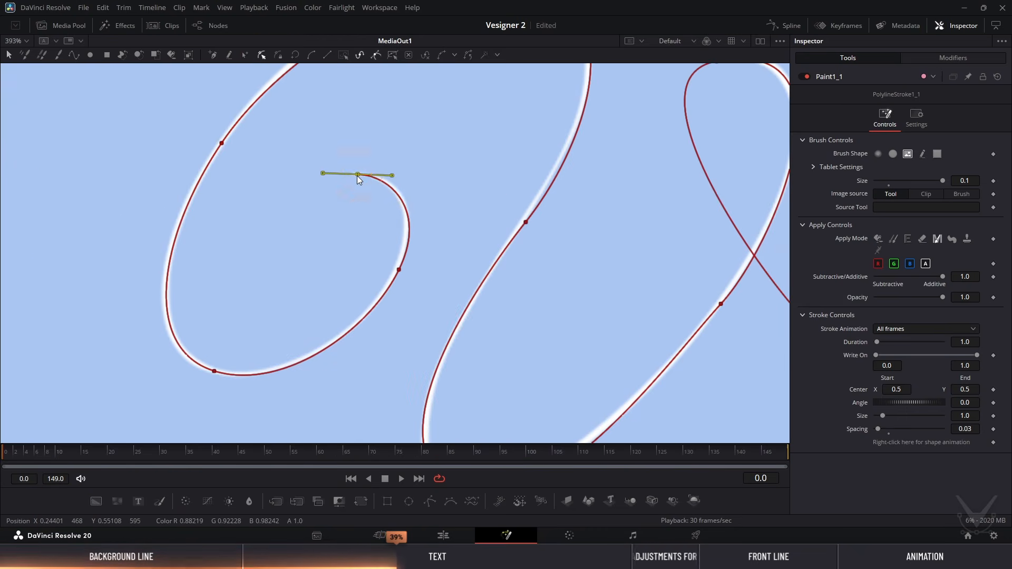
click(397, 270)
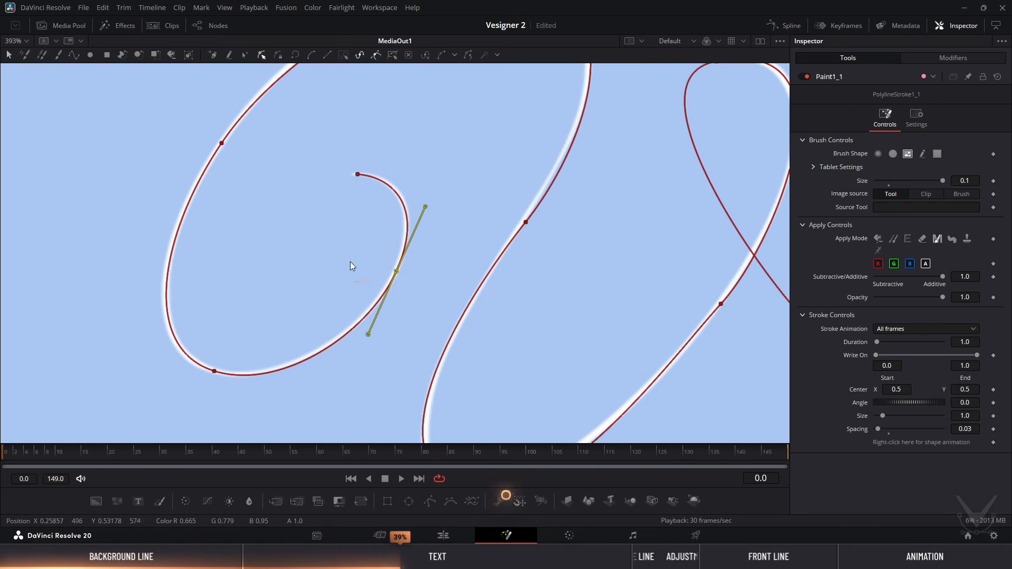
click(211, 371)
drag(210, 370, 212, 372)
Adjust the handles of the V's large upper arc to match the white letter shape
drag(407, 171, 299, 341)
click(449, 163)
click(114, 313)
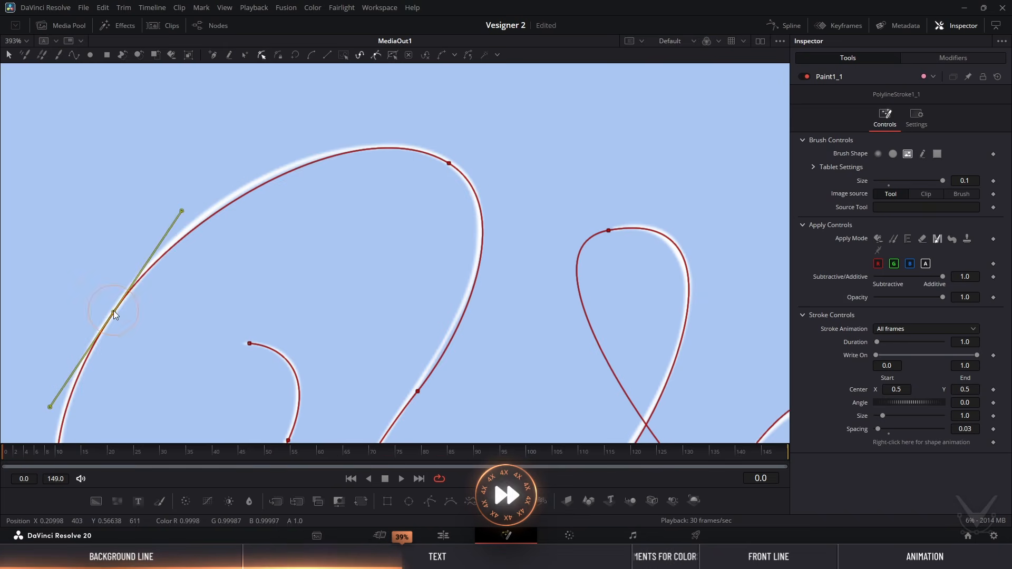
drag(183, 212, 193, 196)
click(449, 163)
drag(361, 106, 359, 107)
Fit the V's downstroke and lower bend to the lettering by adjusting their points and handles
drag(438, 283, 405, 106)
drag(384, 213, 384, 210)
drag(444, 139, 436, 136)
drag(338, 421, 336, 288)
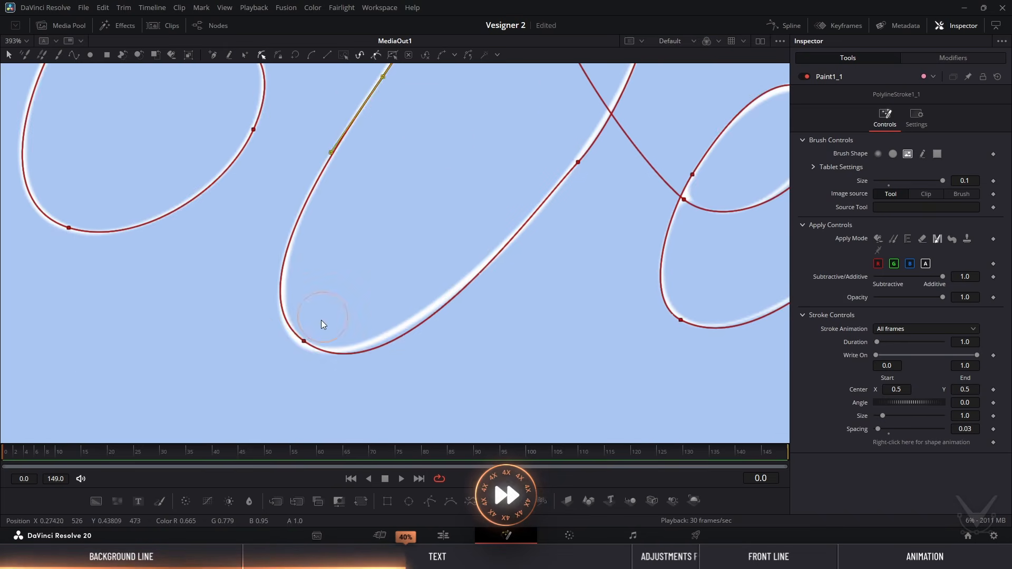
drag(305, 342, 303, 344)
drag(235, 297, 240, 299)
mouse_move(394, 408)
mouse_down()
mouse_move(375, 397)
mouse_move(389, 396)
mouse_up()
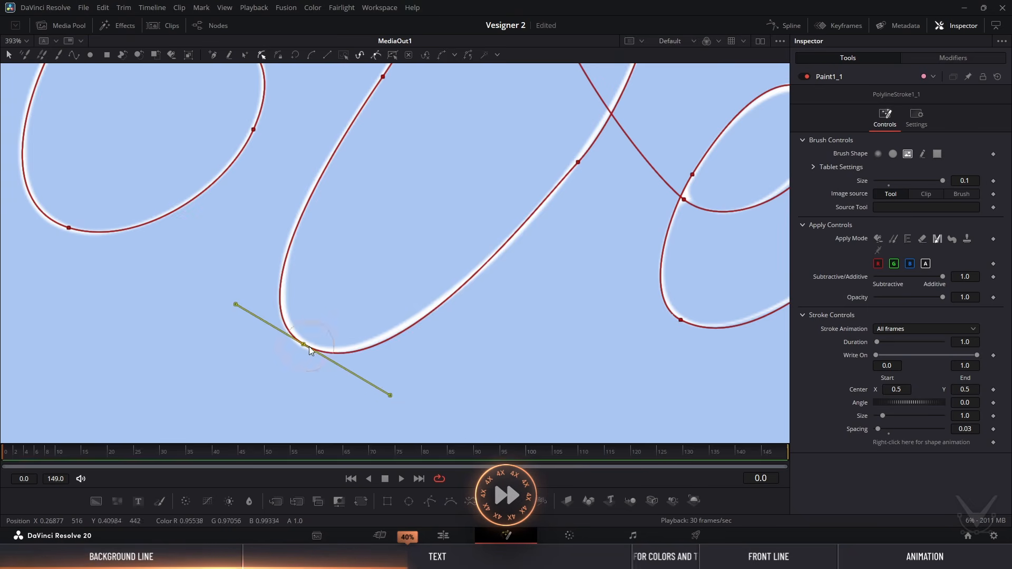
drag(304, 344, 301, 340)
drag(232, 301, 242, 295)
drag(380, 403, 377, 398)
Adjust the V's upstroke point and top-point handle so the path follows its final stroke
click(579, 162)
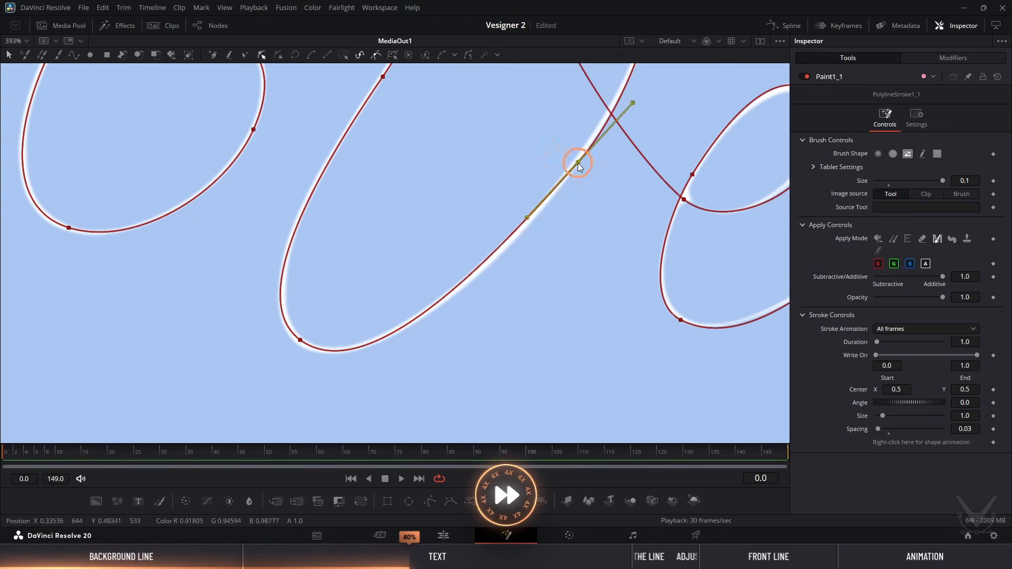
drag(530, 219, 528, 228)
drag(633, 99, 468, 274)
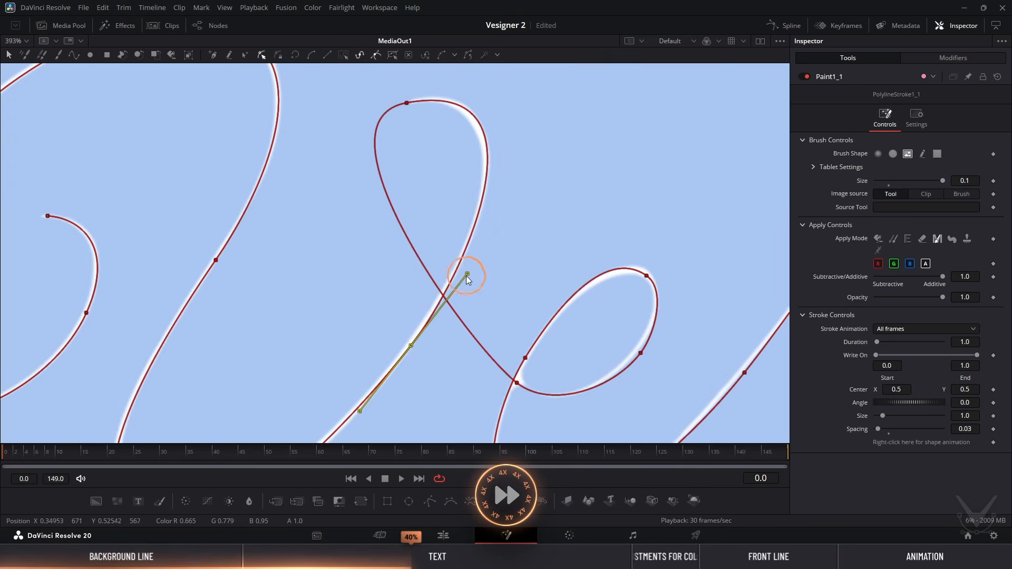
drag(411, 346, 410, 346)
click(406, 102)
drag(552, 76, 548, 86)
Break the handles at the V's last tip, turning the outgoing handle back so the path doubles back towards the e
drag(509, 384, 383, 292)
mouse_move(382, 134)
mouse_down()
mouse_move(397, 221)
mouse_move(387, 252)
mouse_up()
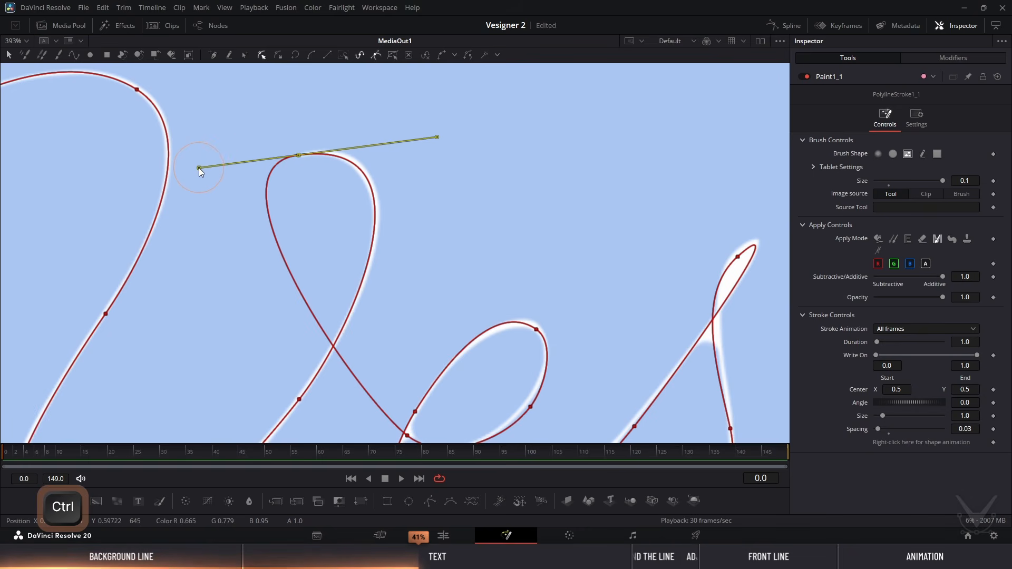
drag(200, 168, 477, 124)
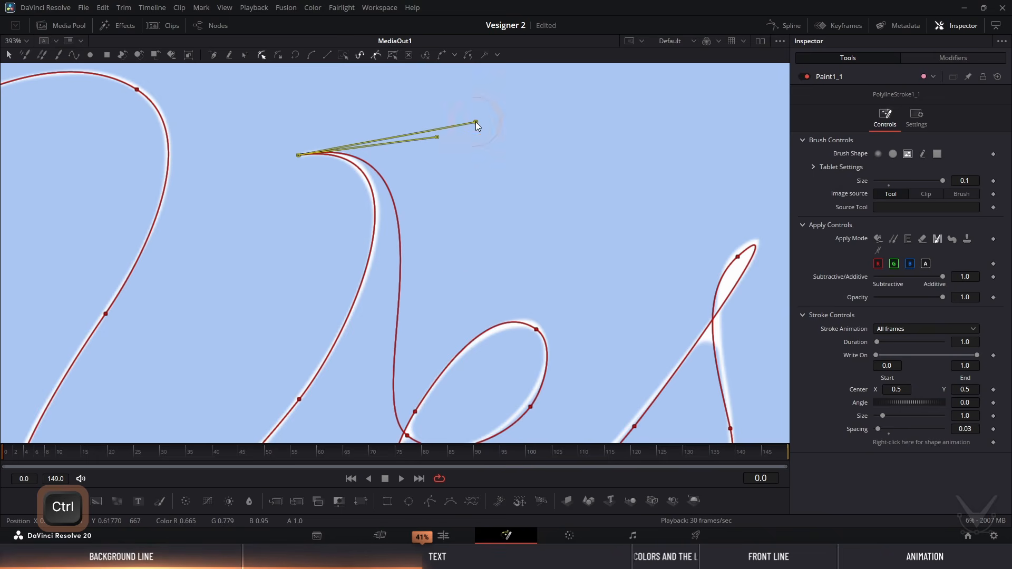
drag(472, 301, 466, 293)
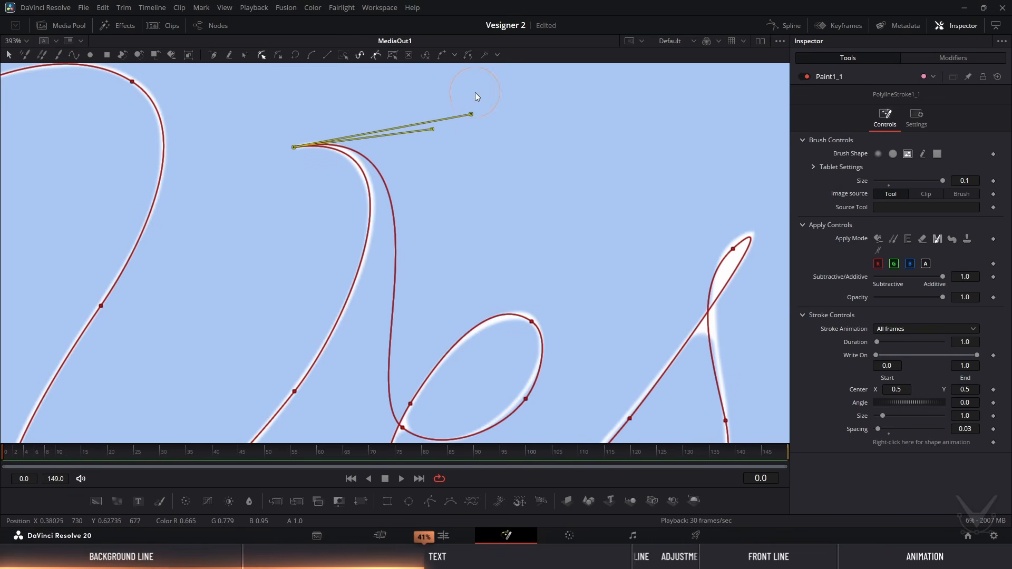
mouse_move(471, 114)
mouse_down()
mouse_move(470, 98)
mouse_move(472, 111)
mouse_up()
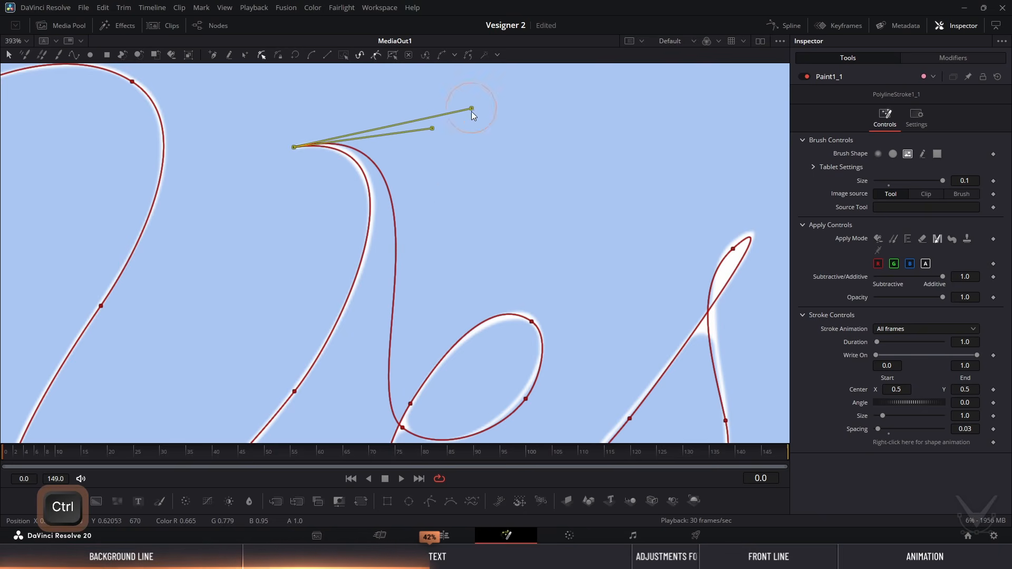
drag(434, 299, 414, 176)
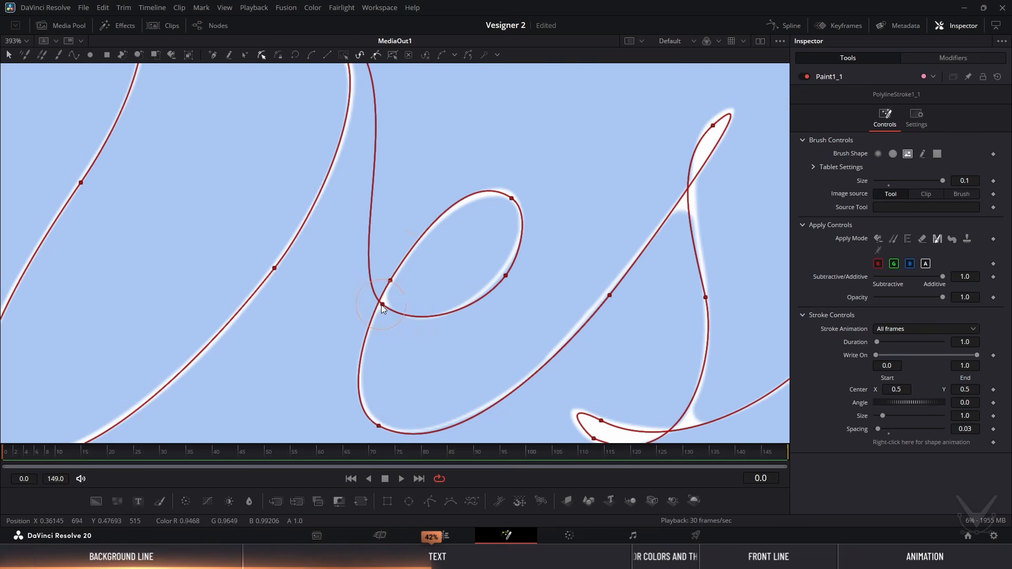
Refine the points and handles around the first e's loop to match the lettering
drag(381, 305, 384, 303)
drag(334, 264, 330, 255)
drag(418, 329, 421, 335)
drag(506, 276, 503, 272)
click(512, 198)
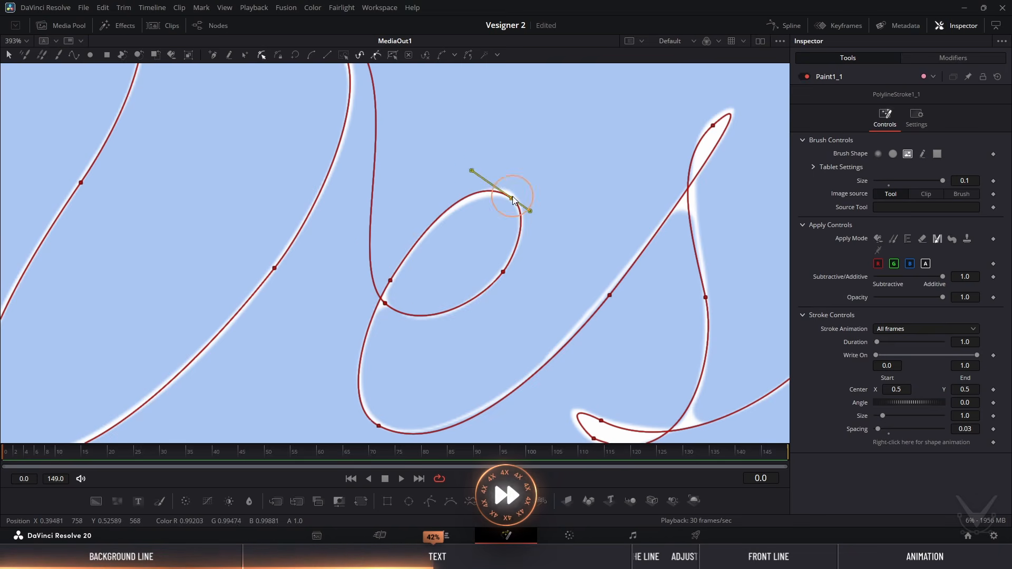
drag(471, 170, 478, 175)
Align the first e's lower curve and its tail towards the s with the lettering
drag(419, 311, 383, 215)
drag(343, 330, 344, 329)
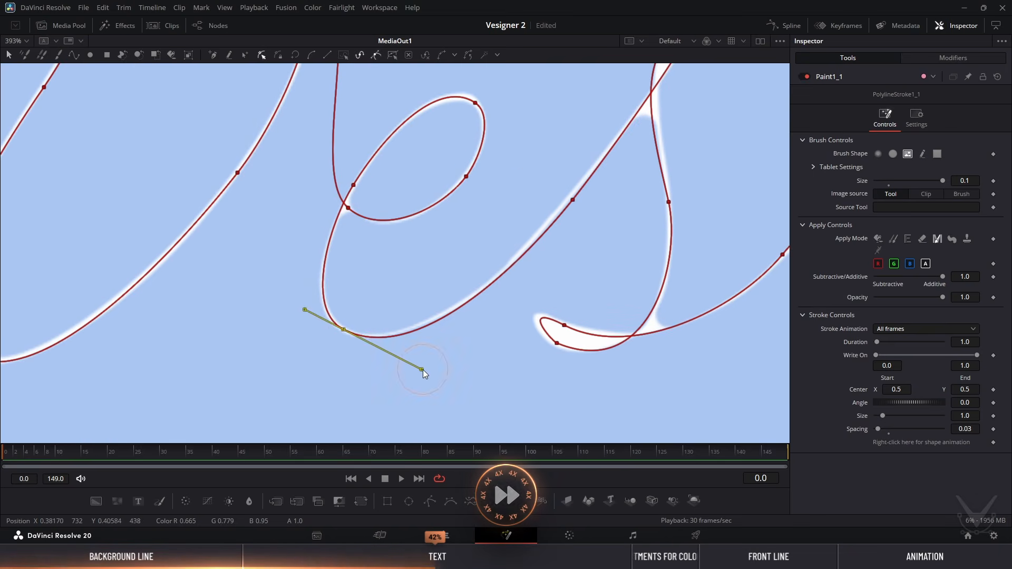
drag(422, 370, 418, 367)
mouse_move(572, 200)
mouse_down()
mouse_move(463, 280)
mouse_move(466, 252)
mouse_up()
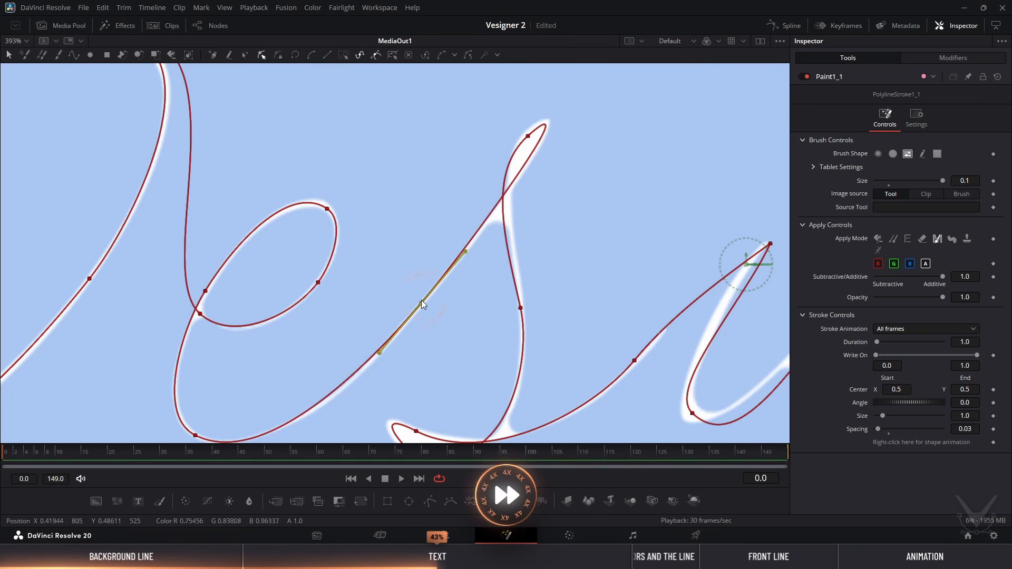
drag(422, 302, 425, 301)
Reshape the tip of the s, reopening the PolylineStroke1_1 modifier to keep its path editable
drag(528, 136, 531, 134)
drag(489, 170, 504, 160)
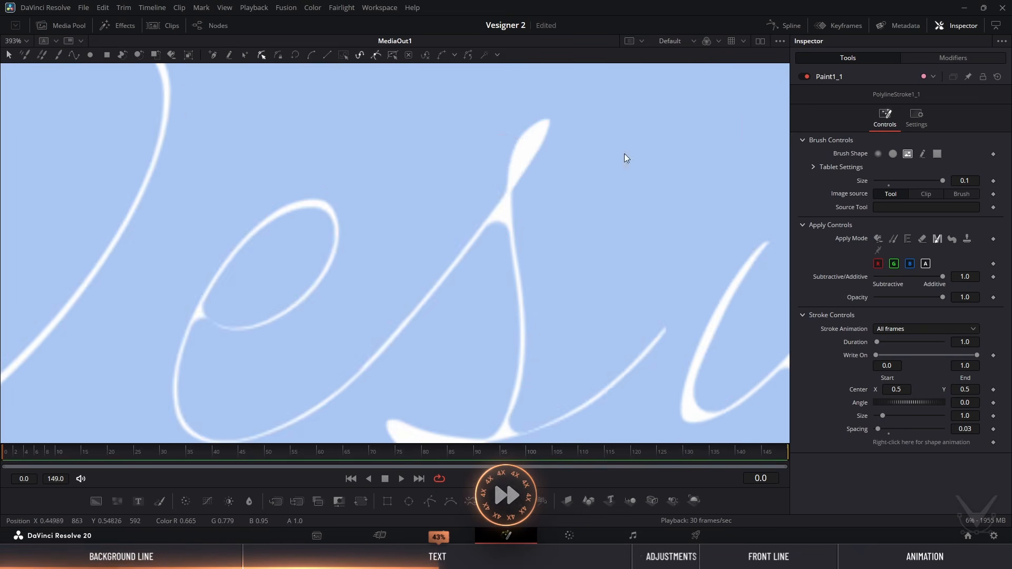
click(936, 57)
click(859, 78)
drag(595, 74, 585, 85)
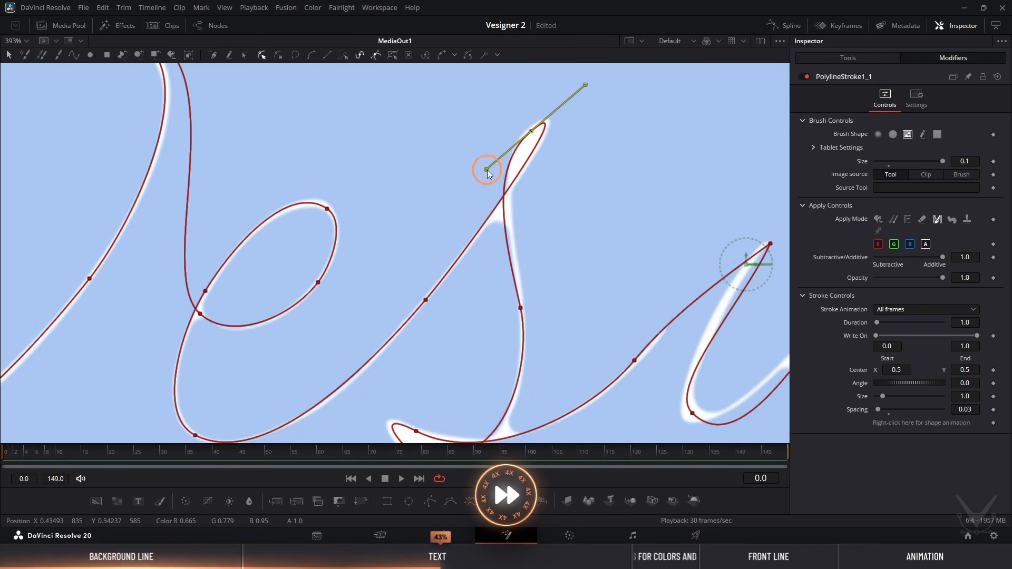
drag(487, 170, 493, 165)
Adjust the s's downstroke and lower hook points so the curve follows the letter
click(521, 308)
drag(507, 244, 510, 244)
drag(521, 308, 522, 308)
drag(503, 404, 529, 280)
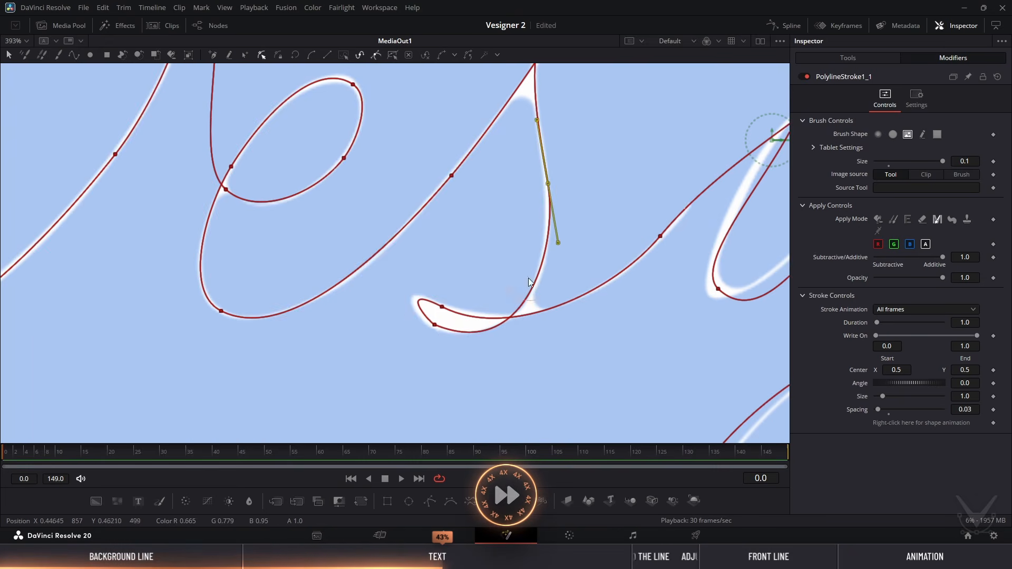
click(434, 324)
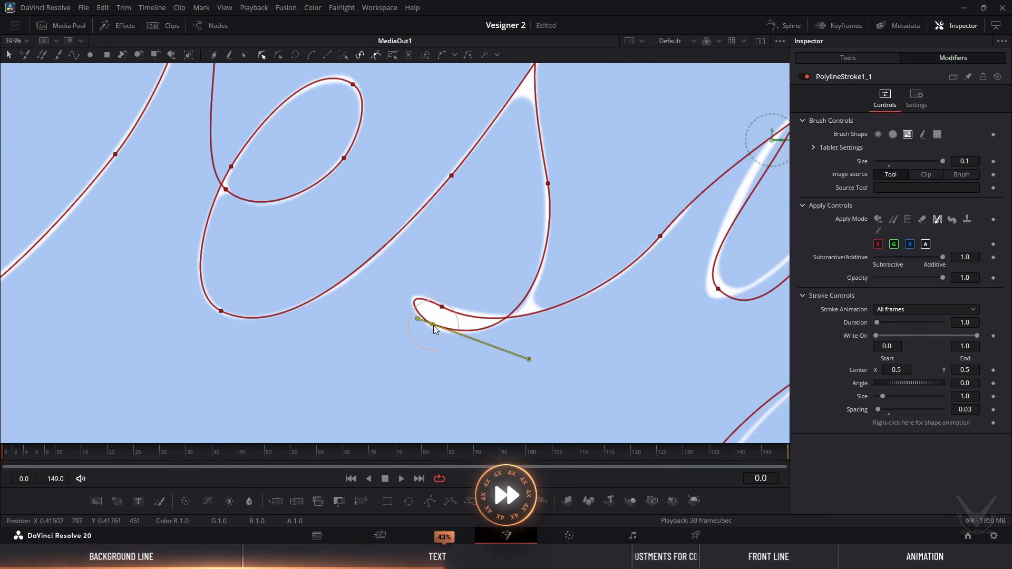
drag(548, 184, 548, 184)
drag(557, 241, 557, 254)
Fit the connecting stroke from the s to the tip of the i and tighten the i's lower bend
drag(663, 236, 473, 256)
drag(512, 210, 523, 195)
drag(607, 141, 602, 139)
drag(554, 174, 586, 160)
click(529, 309)
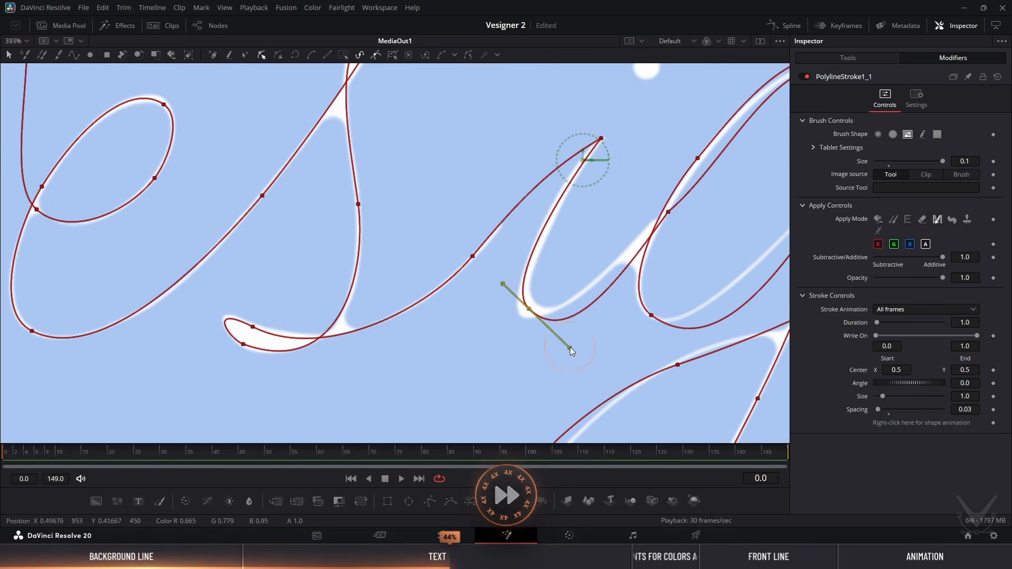
drag(570, 348, 551, 325)
drag(503, 284, 504, 292)
Align the outgoing and returning curves over the top of the g's bowl so they overlap on the lettering
drag(667, 213, 504, 280)
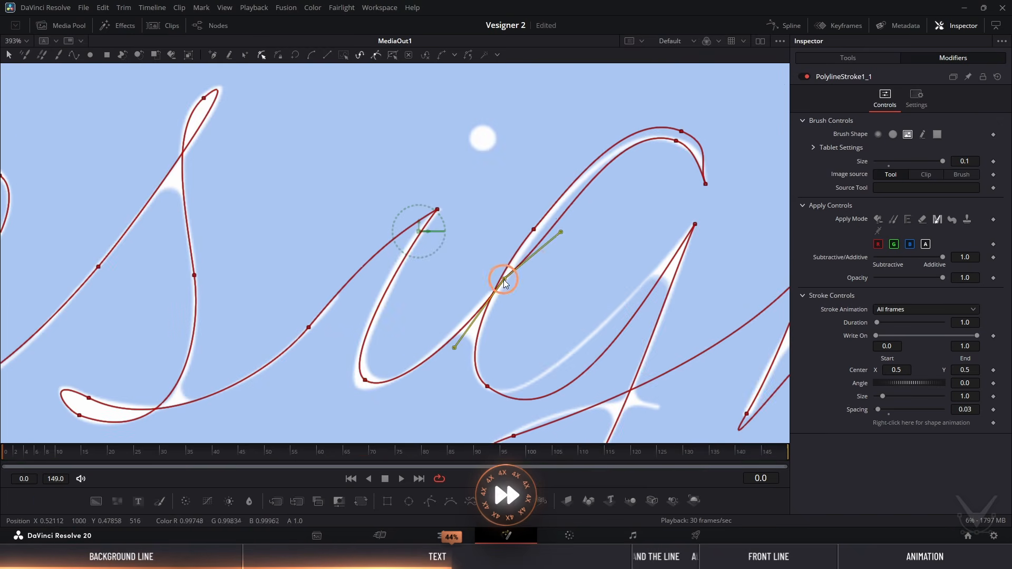
ctrl+drag(561, 232, 554, 204)
drag(705, 184, 708, 184)
ctrl+drag(702, 169, 706, 164)
drag(681, 131, 677, 141)
click(707, 184)
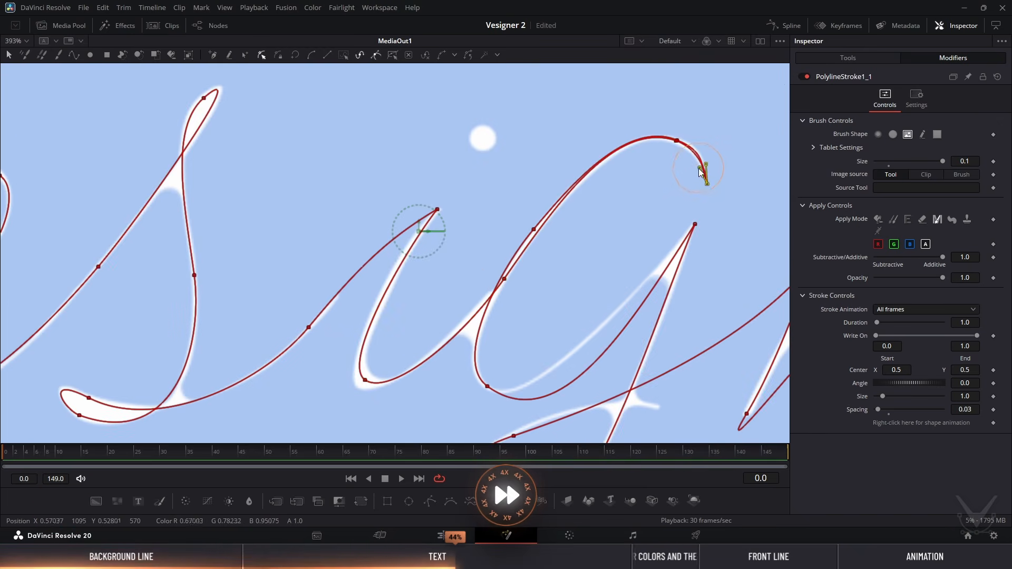
click(678, 141)
click(534, 230)
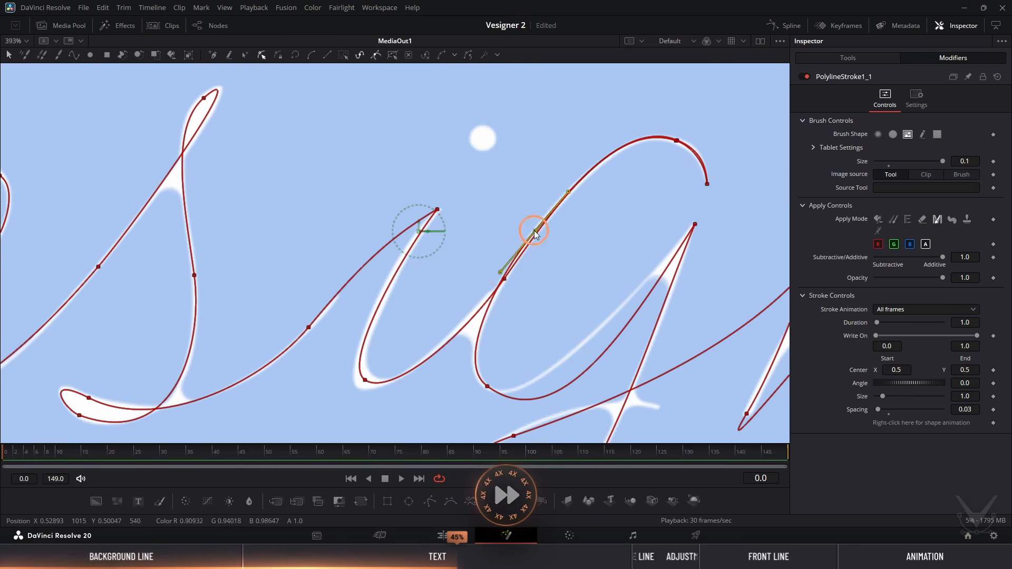
drag(500, 272, 499, 278)
Refine the bottom of the g's bowl and bend the incoming handle at the top of its stem
drag(488, 387, 476, 309)
click(475, 308)
drag(548, 359, 516, 338)
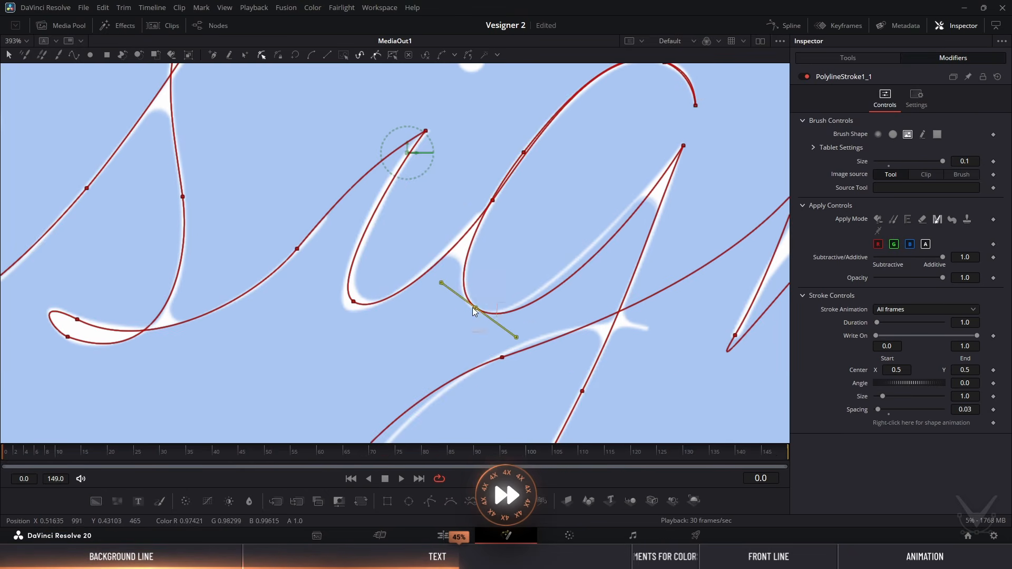
drag(475, 308, 475, 307)
click(683, 146)
mouse_move(614, 254)
ctrl+mouse_down()
mouse_move(608, 232)
mouse_move(622, 221)
mouse_move(654, 222)
ctrl+mouse_up()
Reposition the lowest point of the g's descender loop and adjust both handles to fit the letter
drag(610, 350, 666, 136)
mouse_move(389, 394)
mouse_down()
mouse_move(401, 409)
mouse_move(401, 399)
mouse_up()
drag(429, 397, 420, 322)
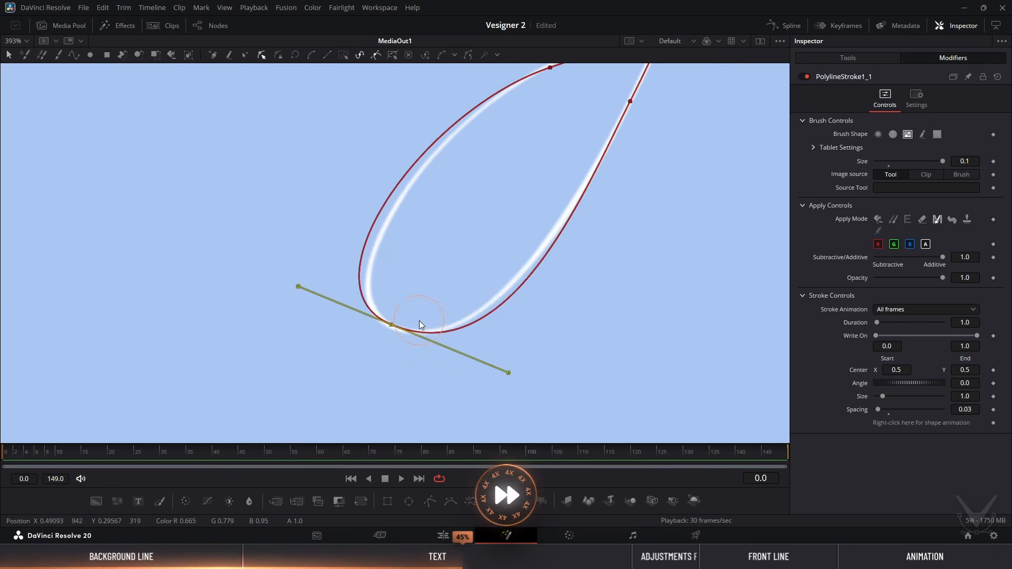
drag(508, 373, 491, 364)
drag(499, 241, 481, 289)
drag(282, 335, 306, 343)
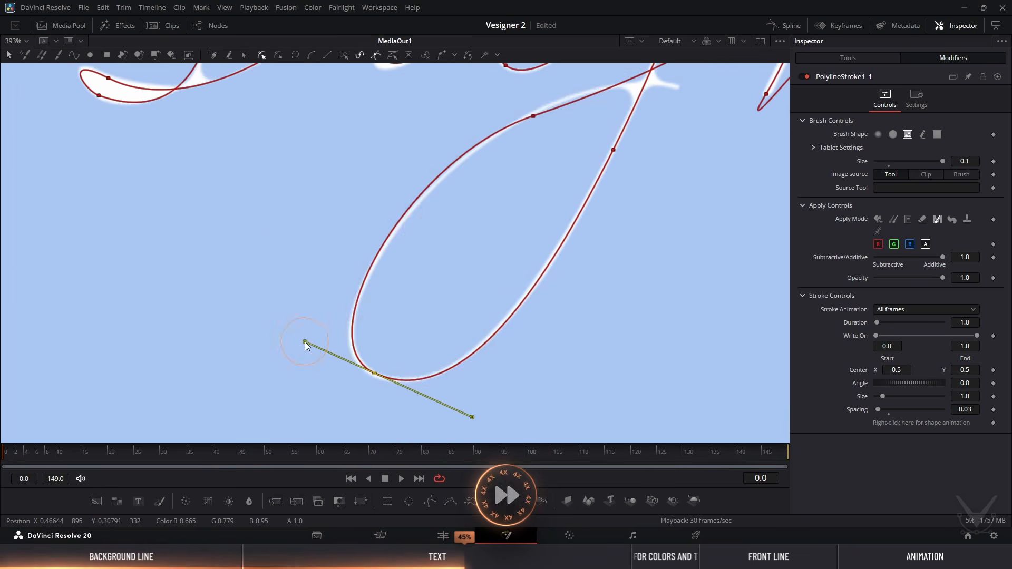
Bend the lower handle of the point where the g's descender loop leads into the connecting stroke, fitting the loop's upper curve
drag(517, 132, 463, 269)
click(479, 253)
drag(346, 302, 341, 315)
Align the point at the n's first upper tip with the lettering and bend its handles independently into a sharp turn
drag(546, 252, 245, 420)
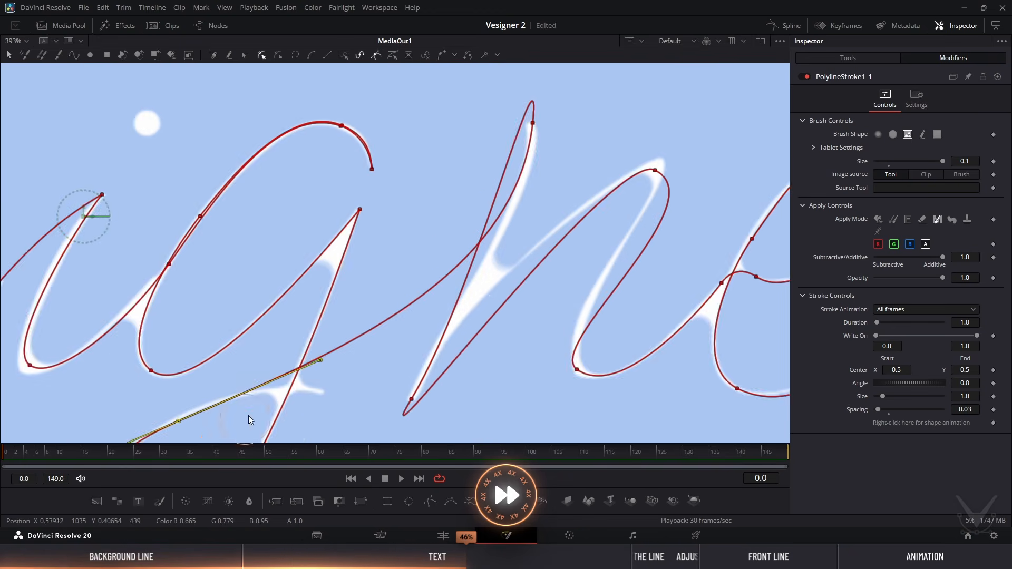
drag(538, 159, 451, 301)
click(444, 265)
mouse_move(455, 166)
ctrl+mouse_down()
mouse_move(439, 357)
mouse_move(481, 164)
ctrl+mouse_up()
drag(505, 89, 504, 91)
Bend the two handles at the foot of the n's first stem independently so both strokes follow the lettering from a sharp corner
click(384, 365)
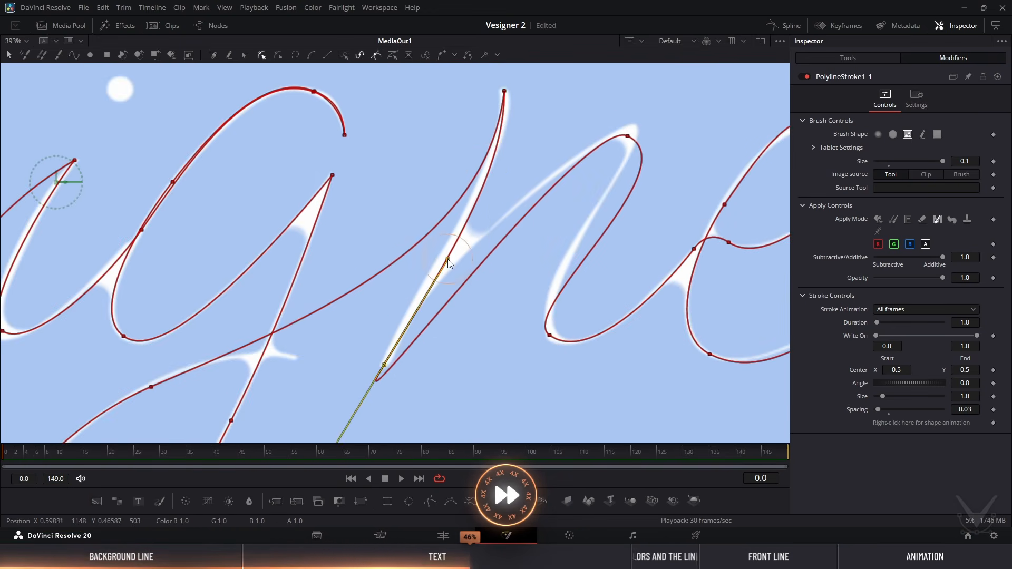
drag(448, 259, 439, 256)
drag(414, 337, 407, 262)
ctrl+drag(330, 389, 421, 188)
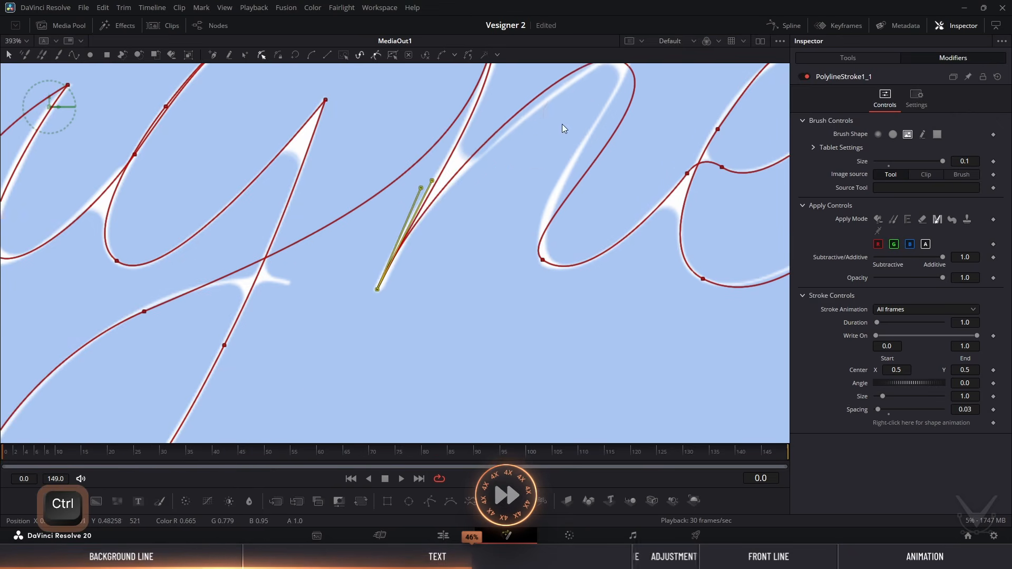
Tighten the handles at the n's second peak, and reposition its lower bend with both handles matched to the letter
drag(562, 125, 474, 226)
drag(537, 164, 517, 147)
drag(578, 201, 559, 178)
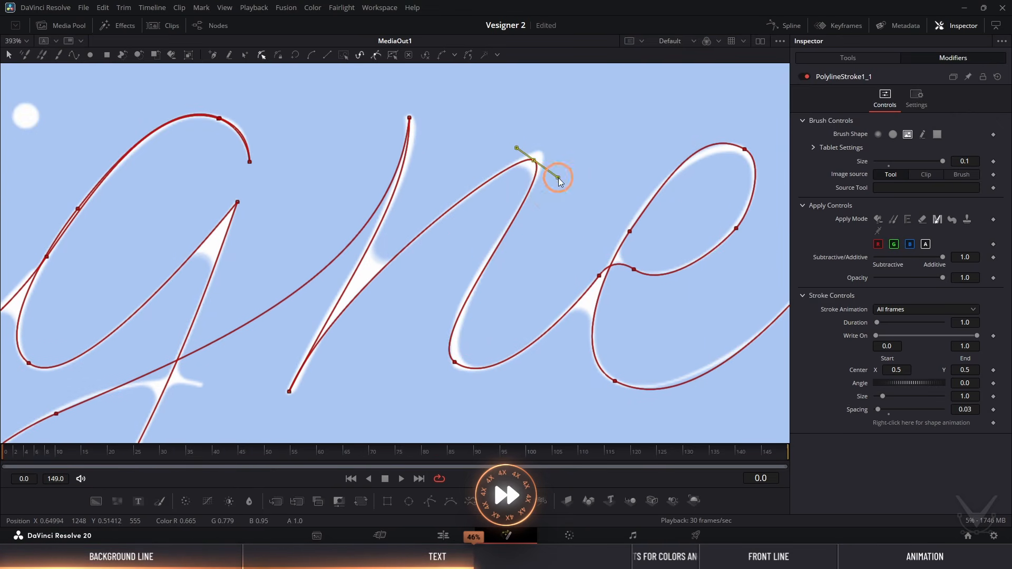
drag(455, 362, 464, 367)
drag(432, 346, 416, 332)
drag(508, 401, 504, 390)
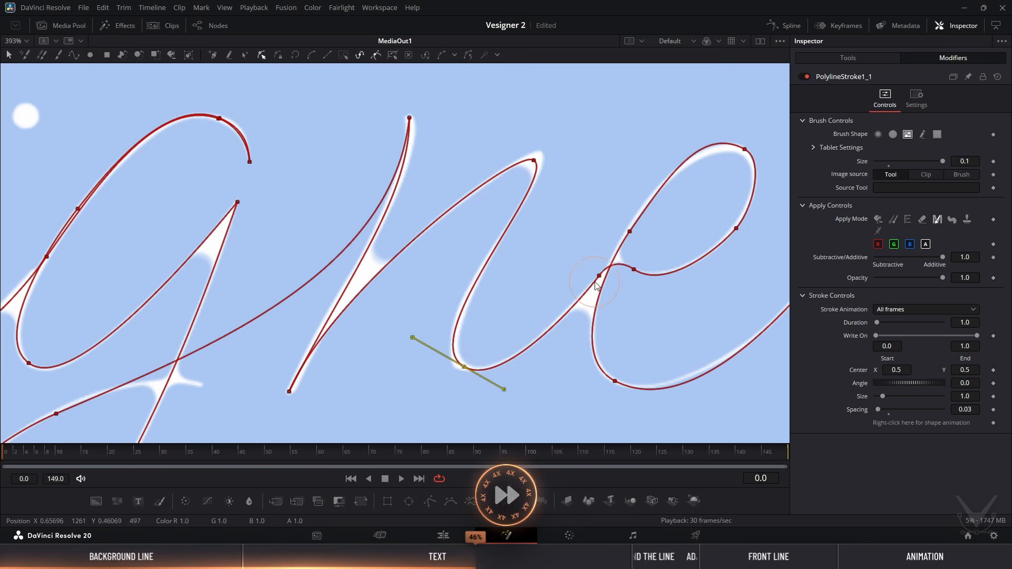
Fit the upper loop of the e by adjusting its top point and the handle on its left side
drag(594, 282, 424, 313)
drag(566, 259, 582, 236)
drag(574, 180, 575, 181)
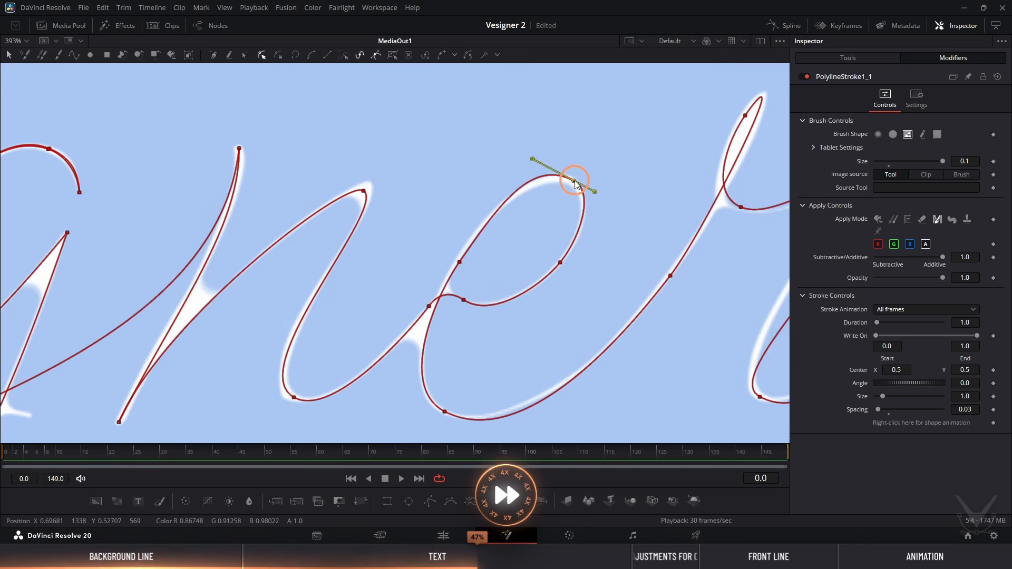
click(459, 263)
drag(464, 254, 495, 197)
Refine the bottom bend of the e by adjusting its outgoing handle and nudging the point onto the lettering
drag(478, 291, 483, 201)
click(449, 321)
drag(527, 363, 529, 351)
drag(447, 321, 451, 321)
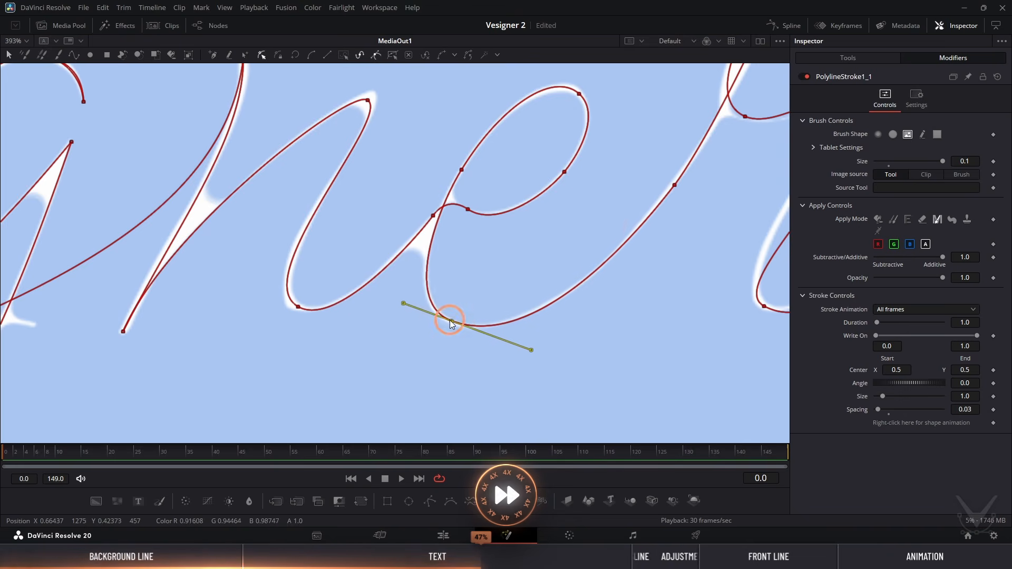
Fit the rising stroke into the r and reshape the r's small top loop and its lower point
drag(641, 173, 513, 315)
drag(550, 267, 556, 261)
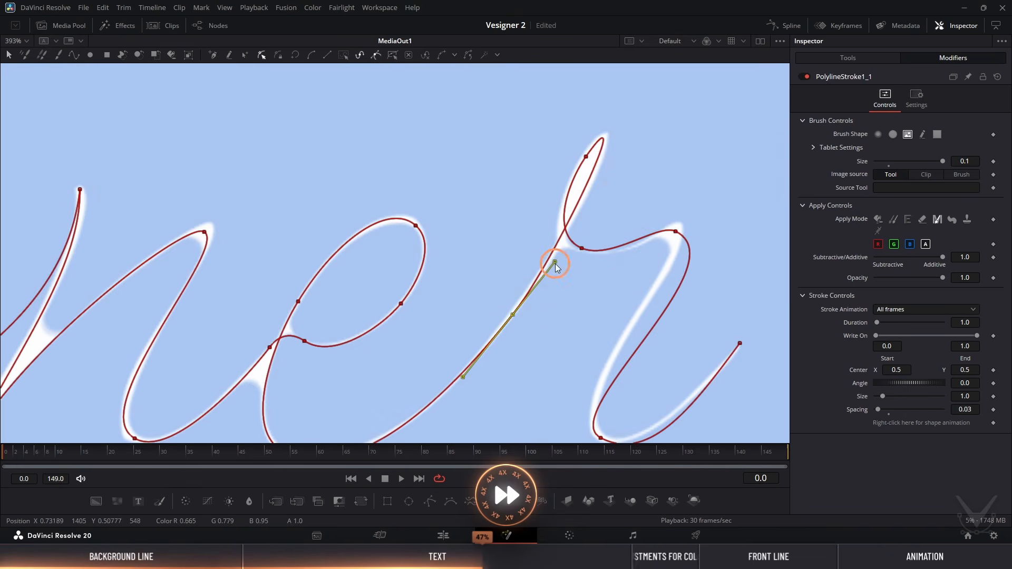
click(587, 157)
drag(570, 182, 558, 197)
drag(582, 248, 584, 251)
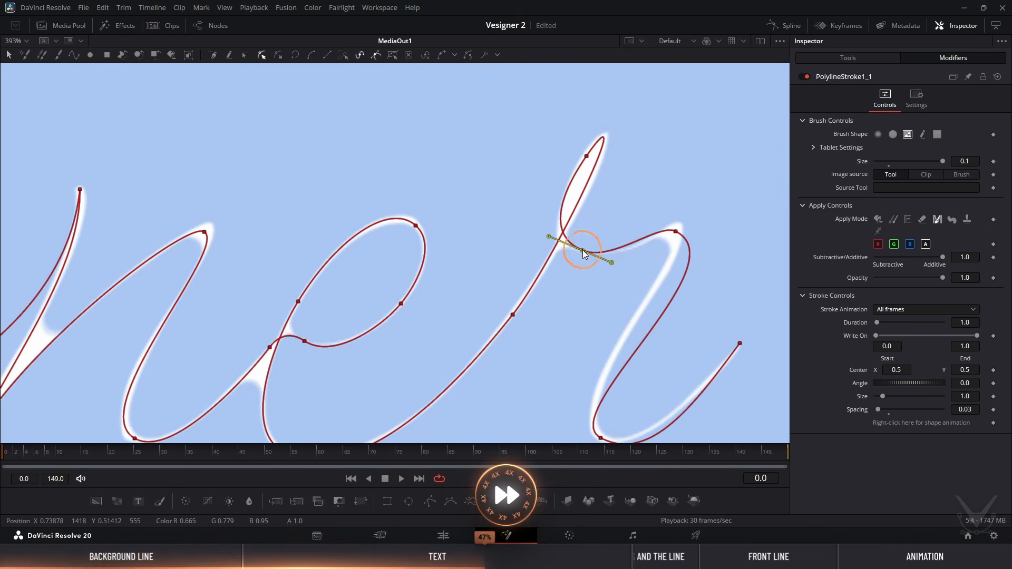
Adjust both handles at the r's shoulder so the downstroke follows the lettering
click(675, 231)
drag(656, 220, 662, 223)
drag(738, 272, 699, 248)
Shape the r's bottom bend with independent handle lengths and align the stroke's end point with the letter's tail
drag(643, 332, 593, 231)
click(550, 338)
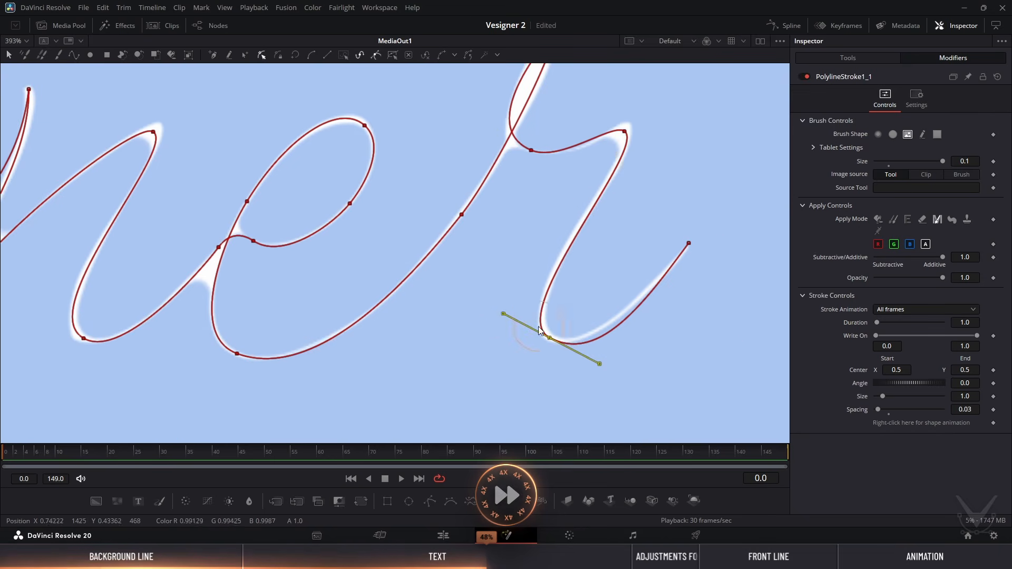
drag(504, 314, 506, 304)
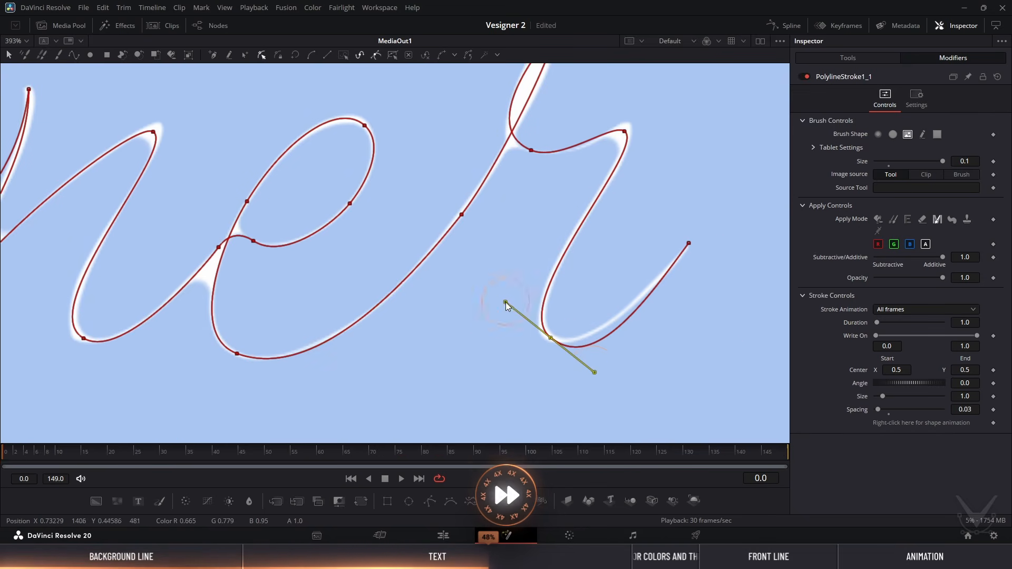
drag(595, 372, 581, 358)
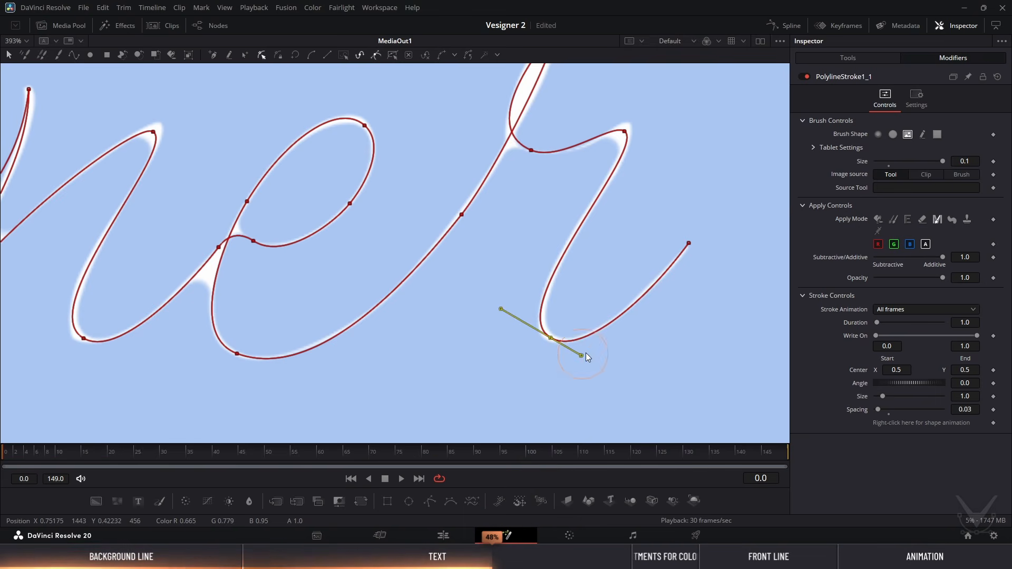
click(689, 243)
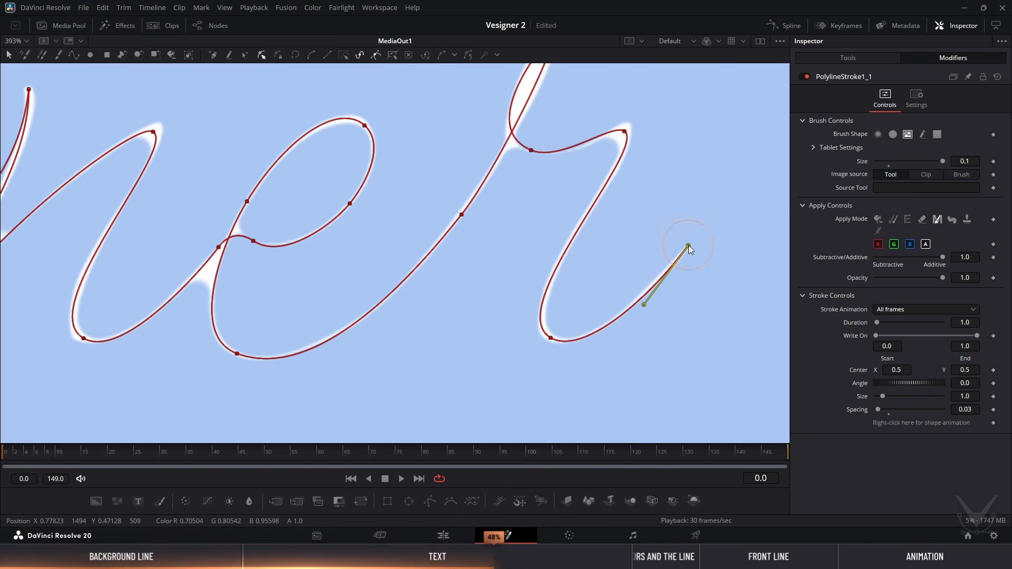
Show the node graph, deselect the text stroke, and re-enable the Merge1 node
ctrl+scroll(308, 208, down, 5)
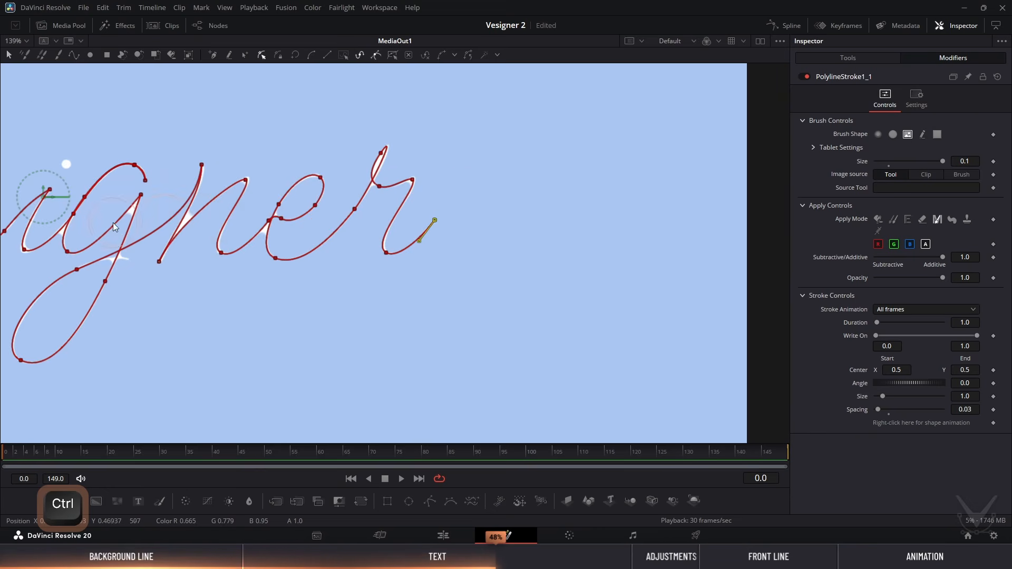
drag(113, 222, 424, 235)
ctrl+scroll(424, 236, down, 2)
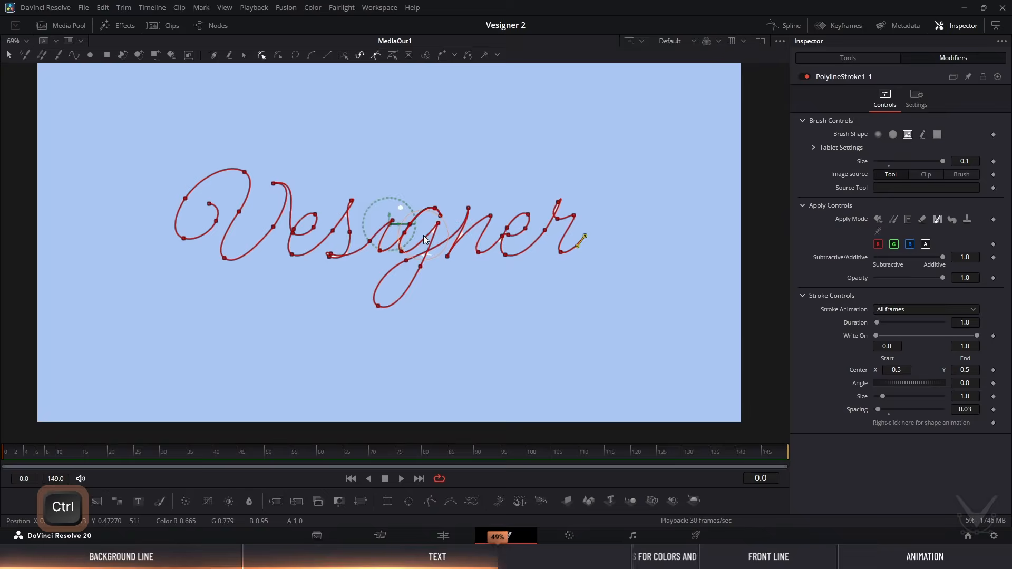
key(ctrl+f)
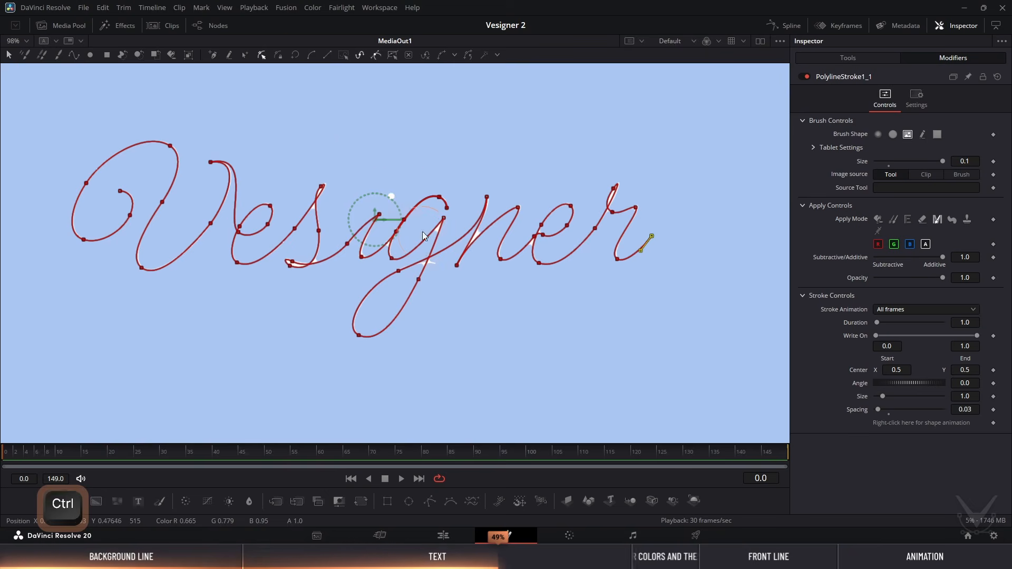
click(217, 29)
drag(398, 158, 438, 183)
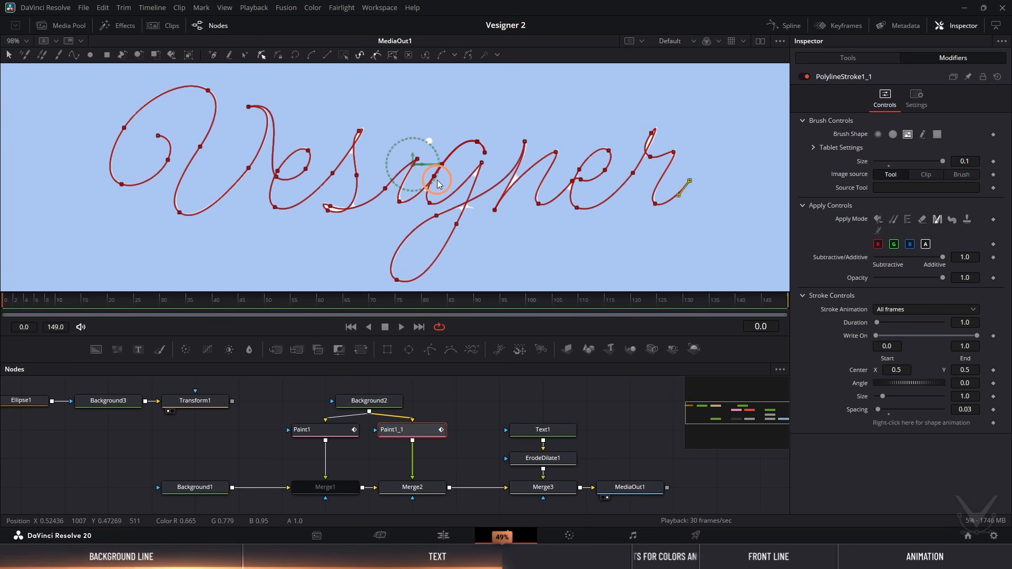
click(483, 407)
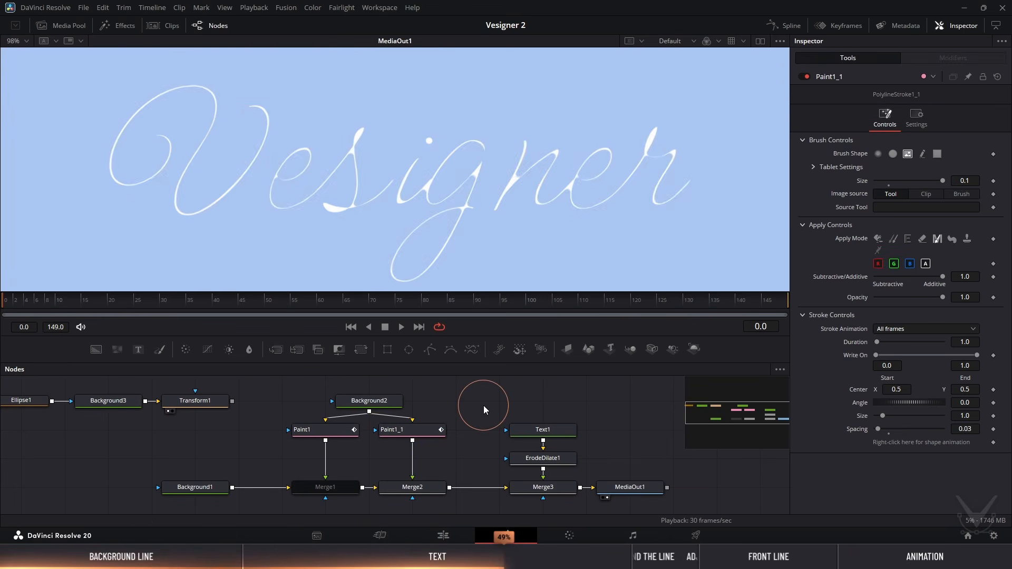
click(342, 488)
click(803, 63)
click(803, 76)
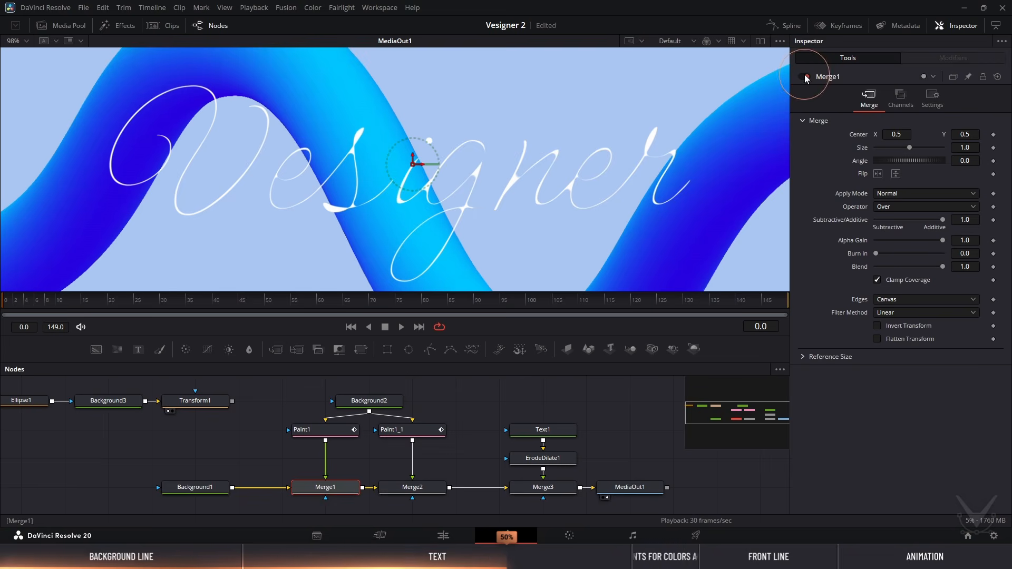
Duplicate the Background3 node below the original and connect Ellipse1 to the copy as its mask
ctrl+scroll(474, 168, down, 2)
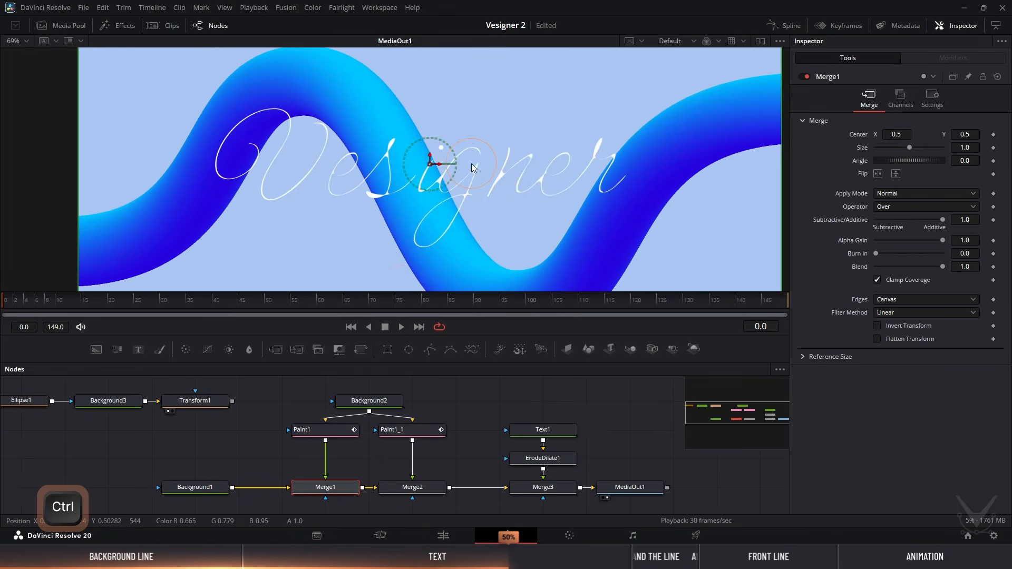
drag(226, 430, 263, 426)
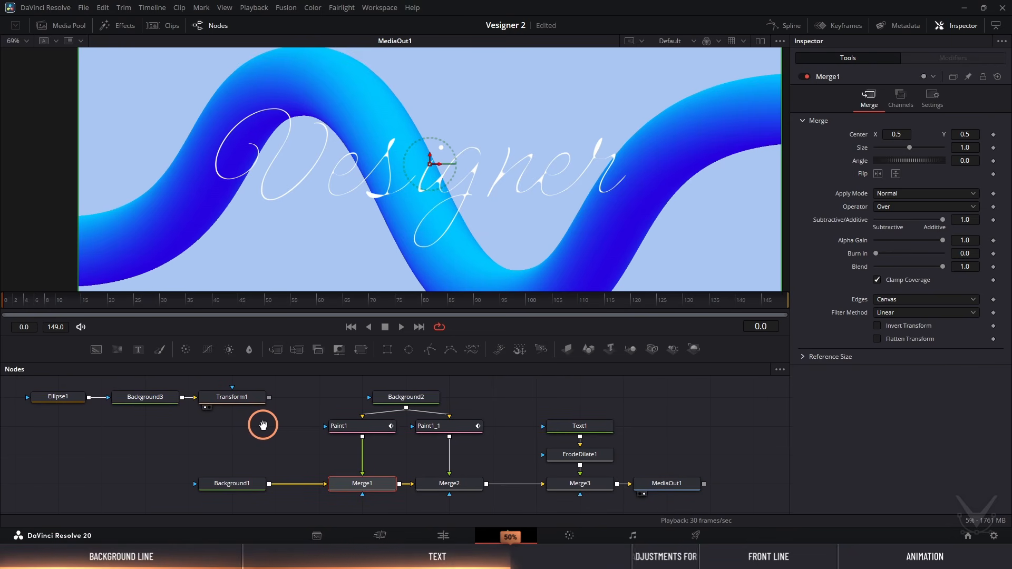
click(161, 399)
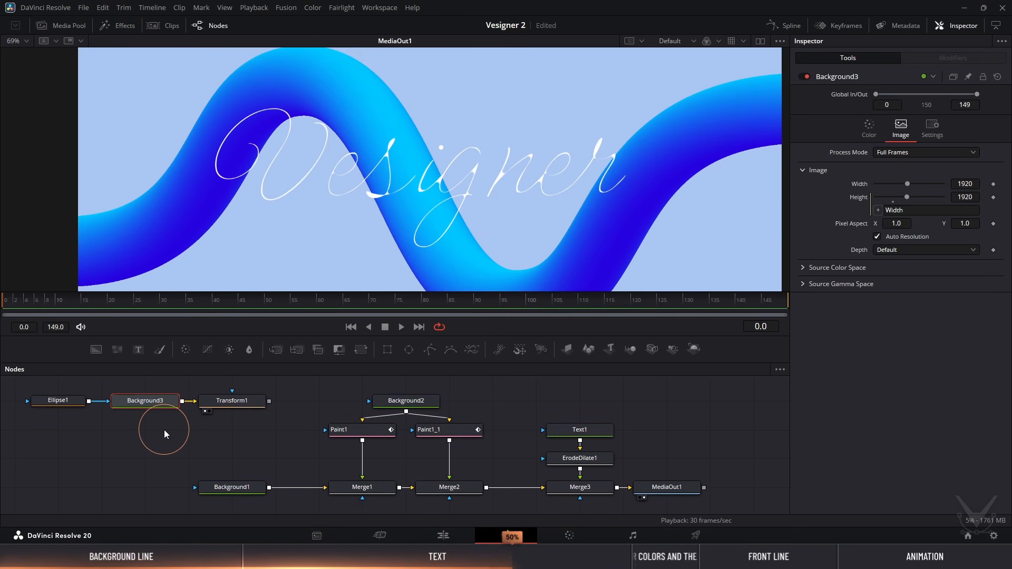
key(ctrl+c)
click(144, 432)
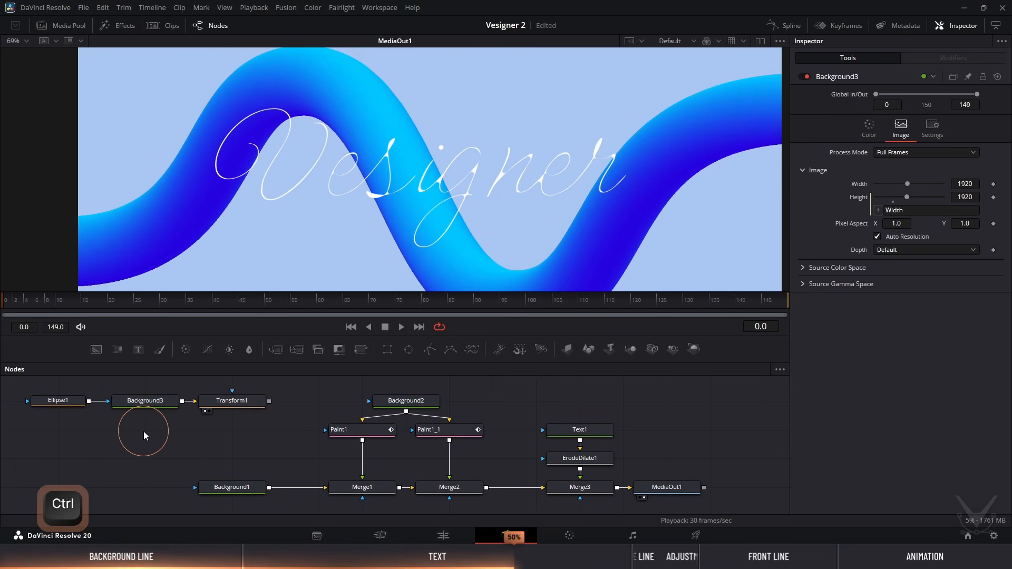
key(ctrl+v)
click(129, 411)
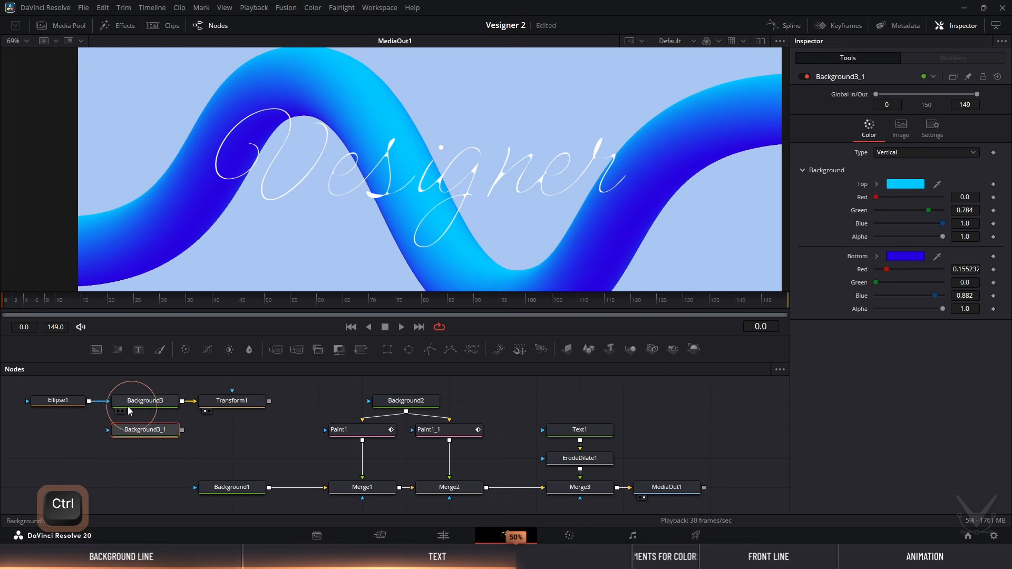
drag(91, 403, 122, 429)
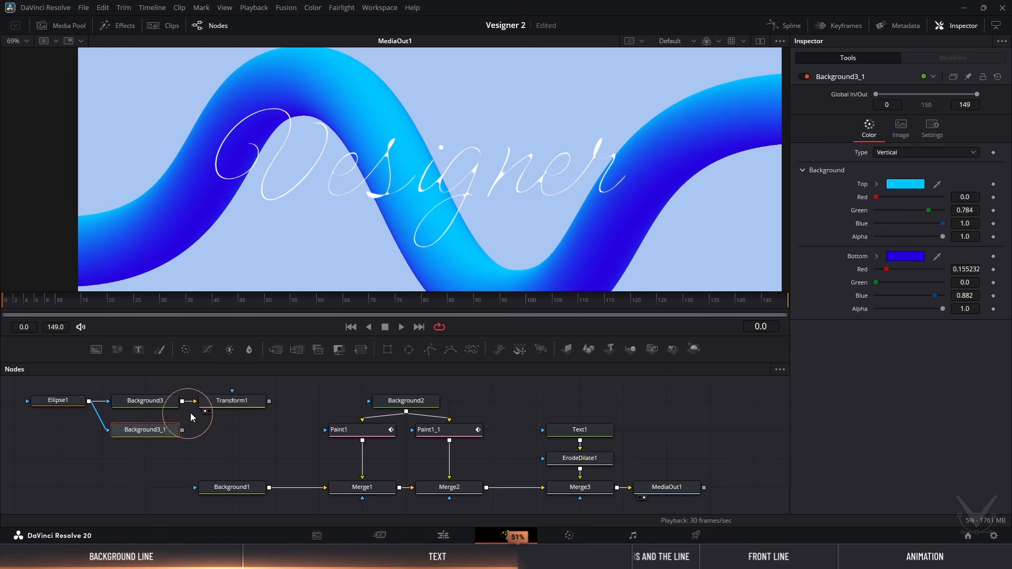
Paste an instance of Transform1 below the original and connect the duplicated Background3_1 to it
click(226, 400)
key(ctrl+c)
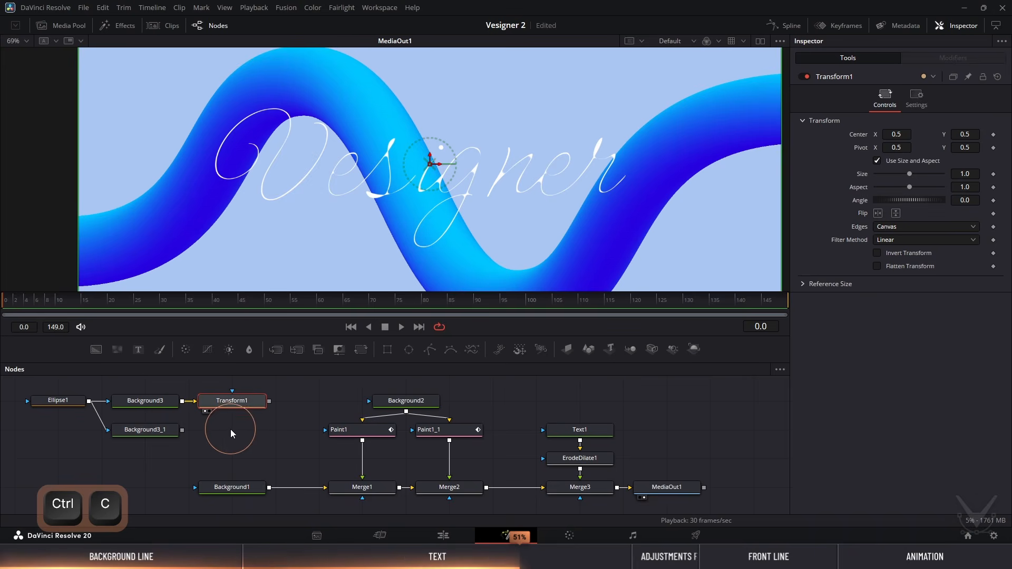
right_click(230, 429)
click(252, 424)
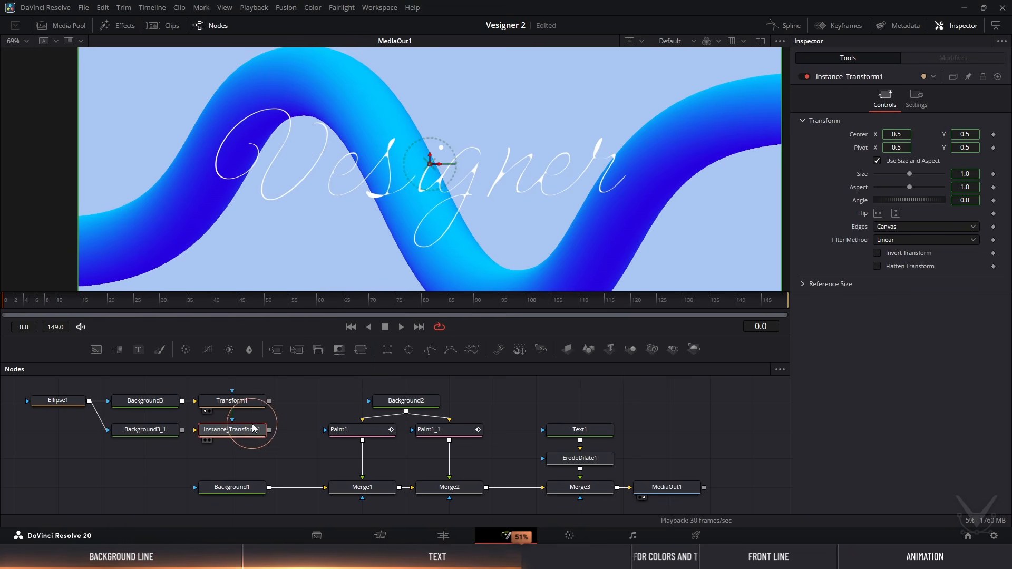
drag(183, 431, 223, 434)
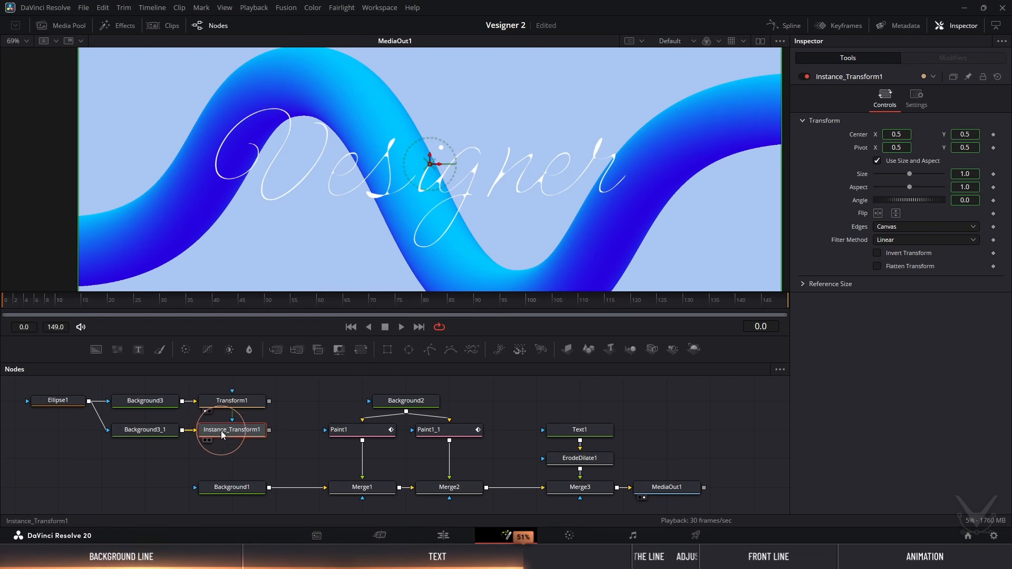
Rename the instanced transform node as Transform2 and copy that name to the clipboard
key(F2)
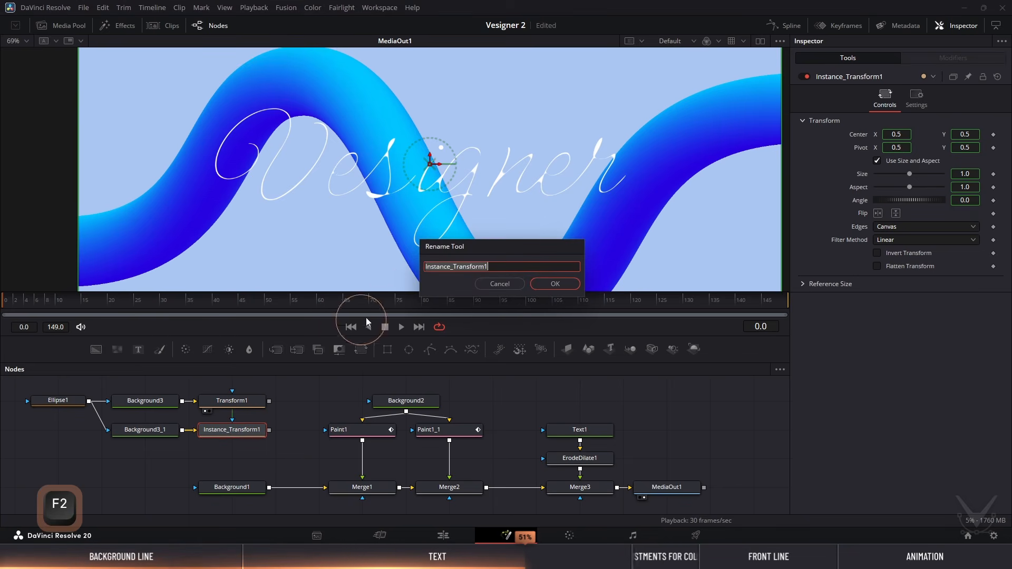
click(453, 267)
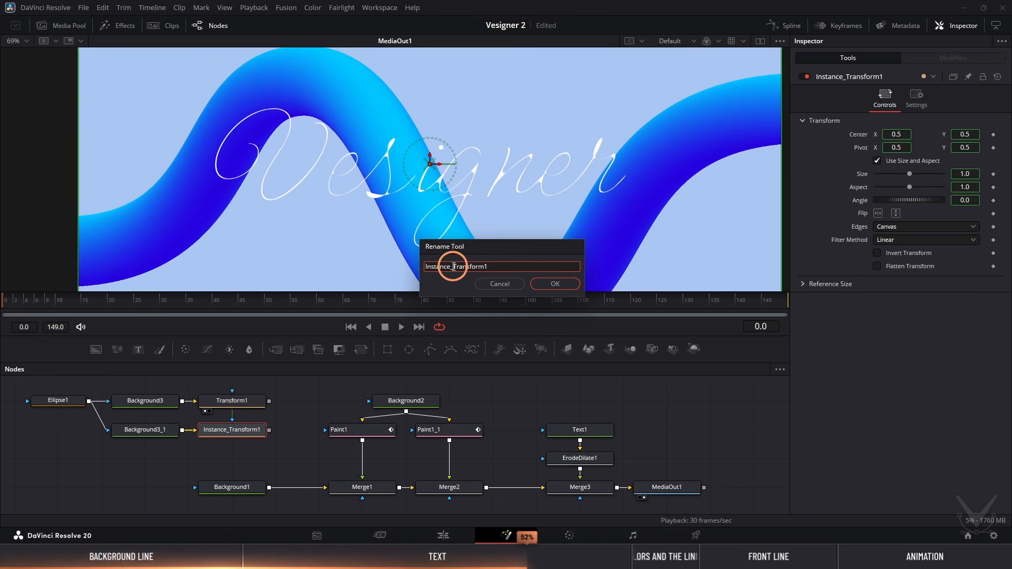
key(Delete)
key(Delete)
key(Delete)
key(Delete)
key(Delete)
key(Delete)
key(Delete)
key(Delete)
key(Delete)
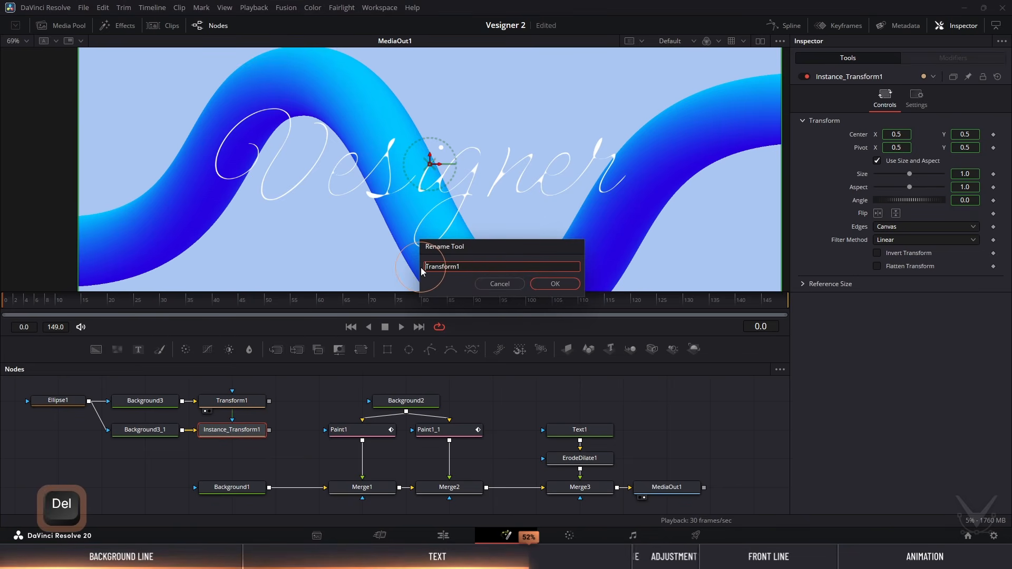
key(BackSpace)
text(2)
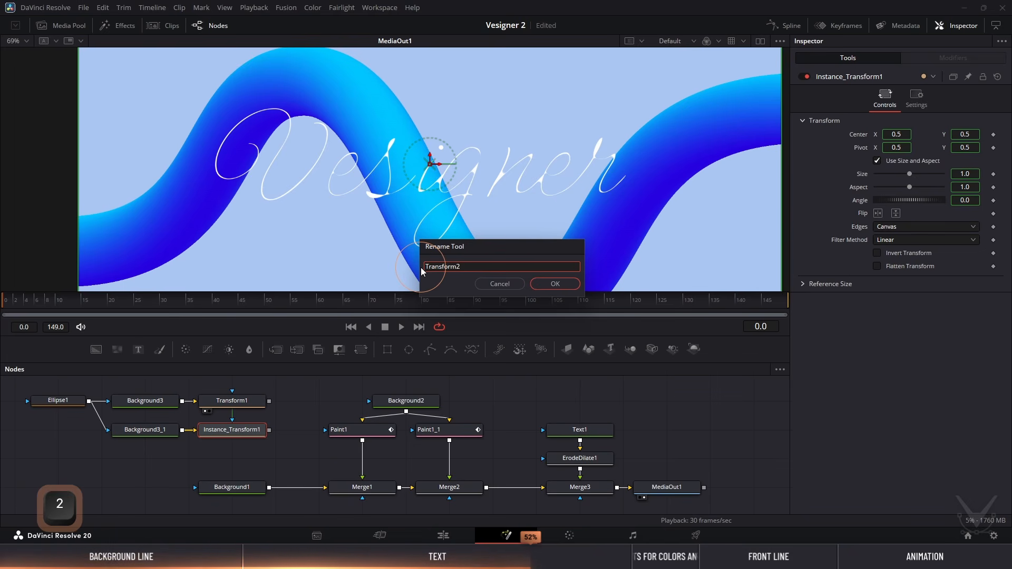
click(450, 261)
click(443, 270)
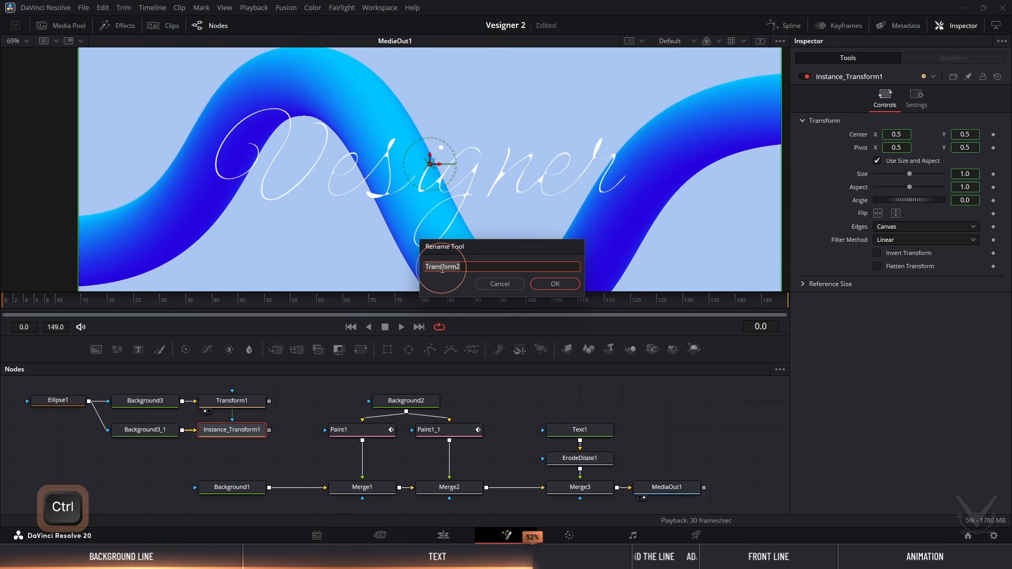
key(ctrl+c)
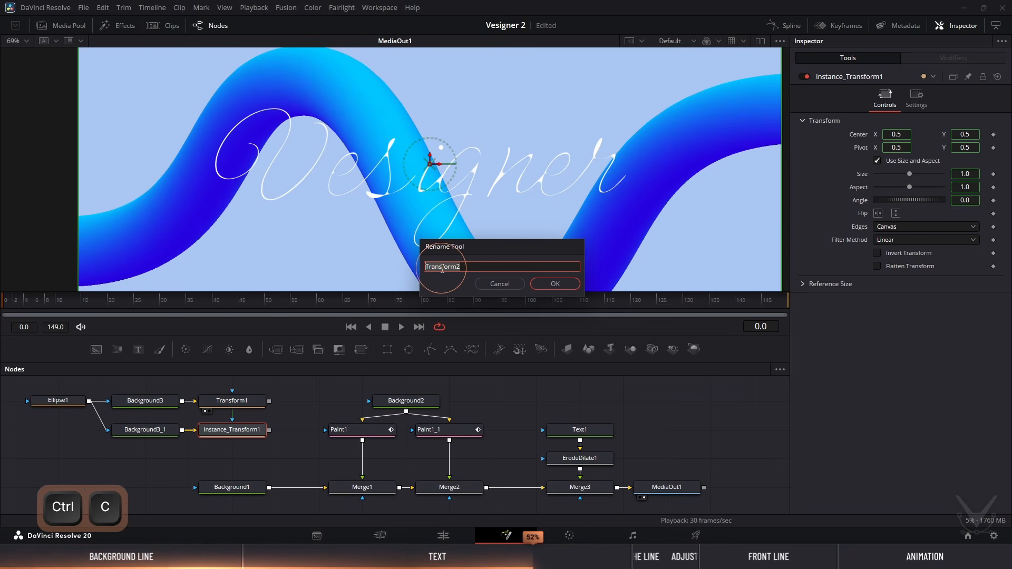
click(544, 284)
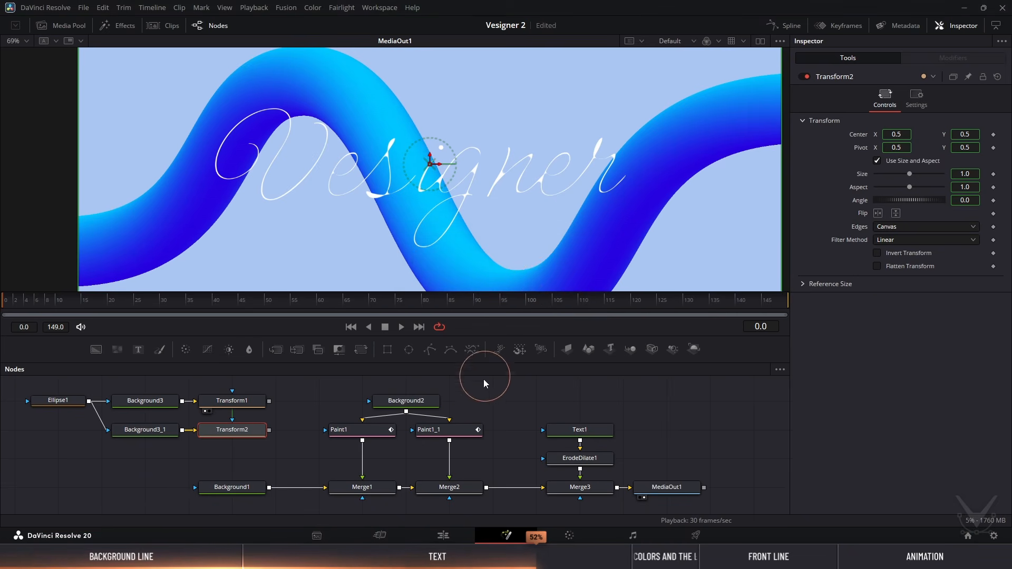
Set Transform2 as the source tool of the Paint1_1 text stroke and reduce its brush size to 0.0236
click(464, 435)
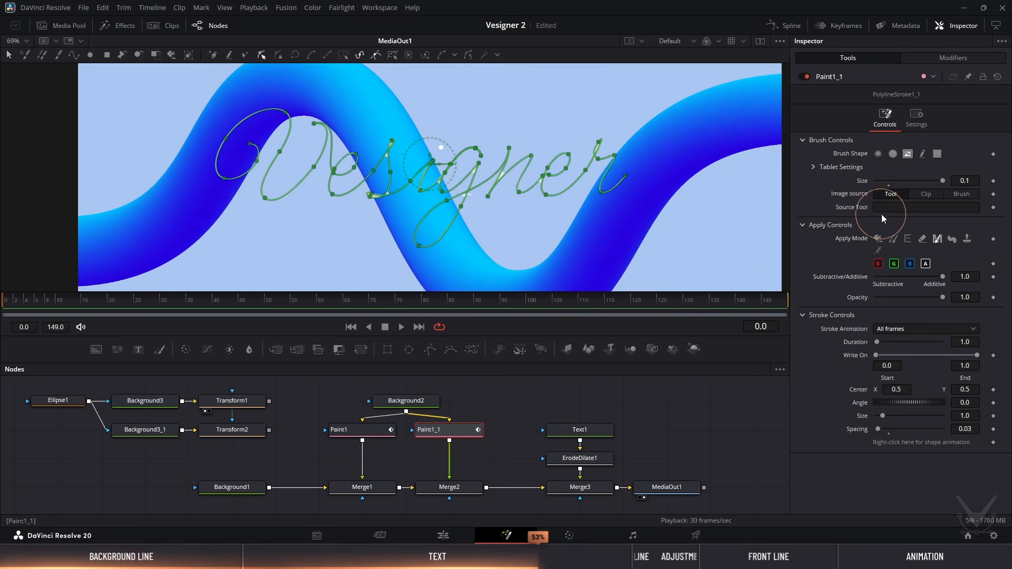
click(895, 207)
key(ctrl+v)
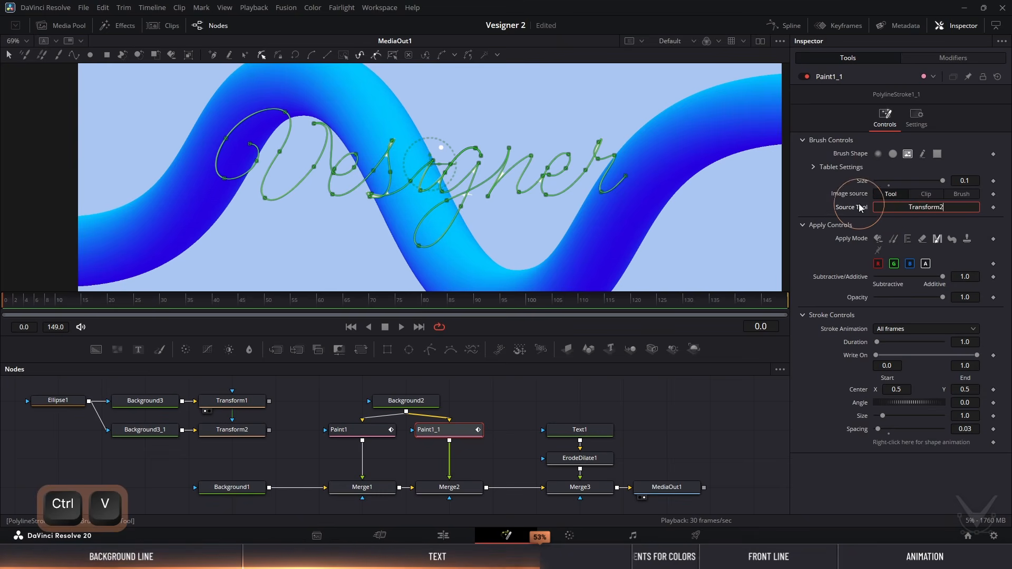
click(846, 195)
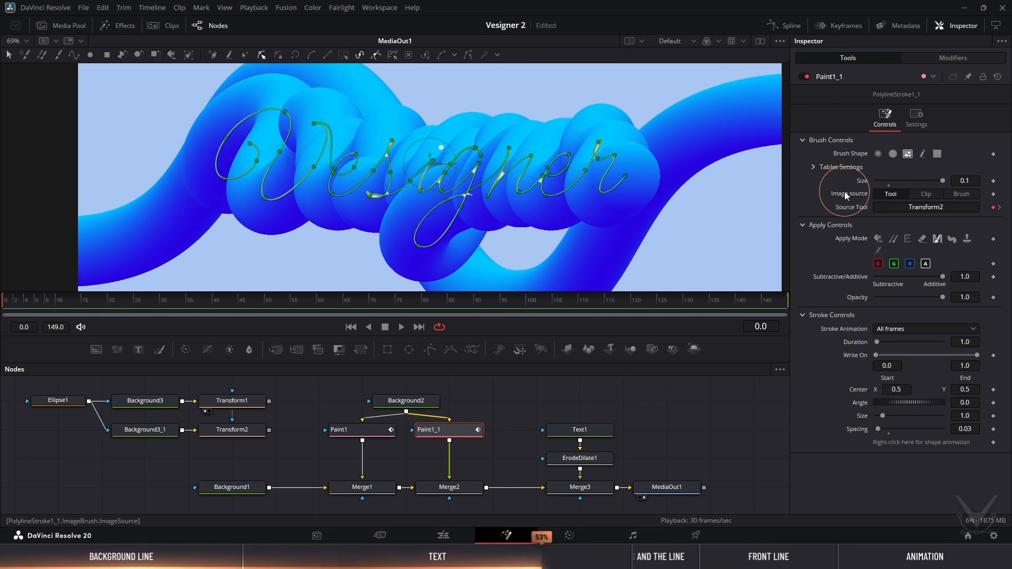
drag(943, 182, 895, 179)
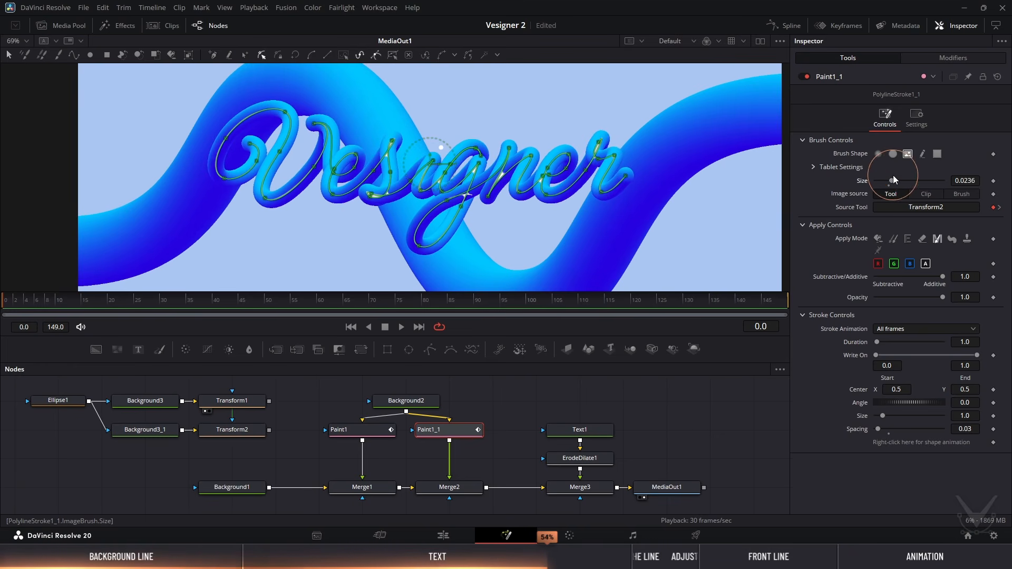
Change the top gradient colour of Background3_1 to yellow with red 1.0, green 0.9 and blue 0.0
click(165, 434)
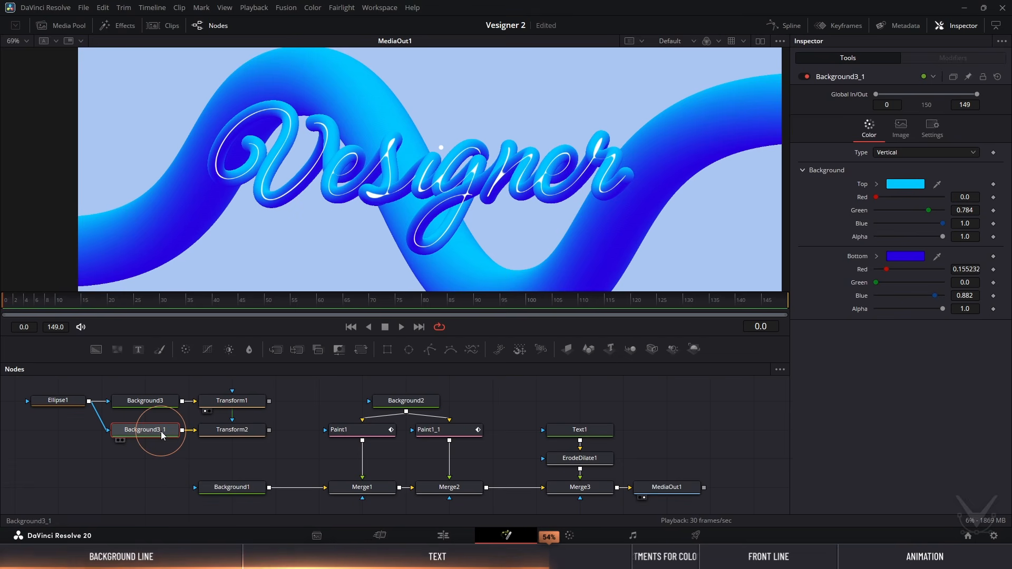
click(878, 184)
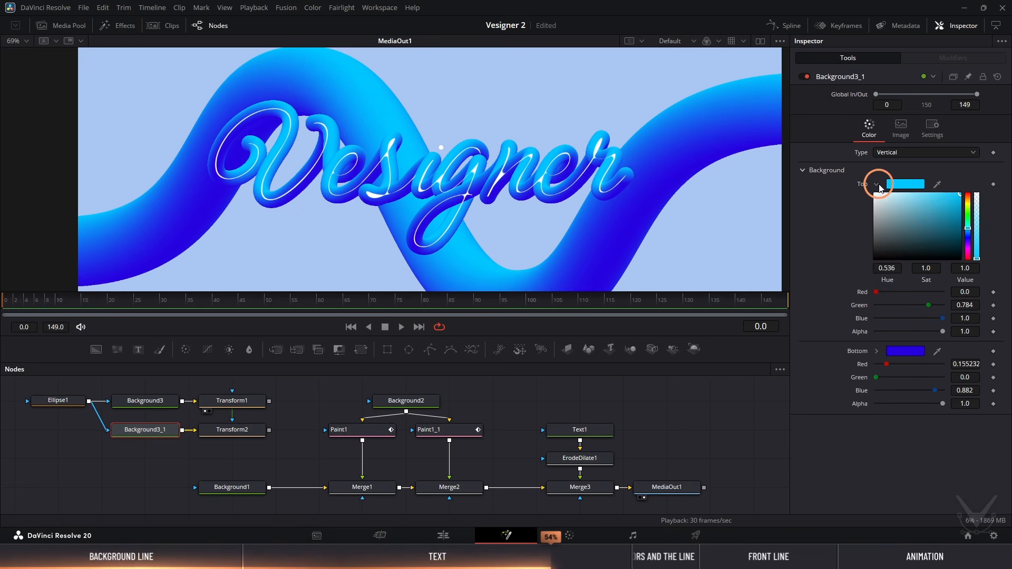
drag(968, 207, 968, 202)
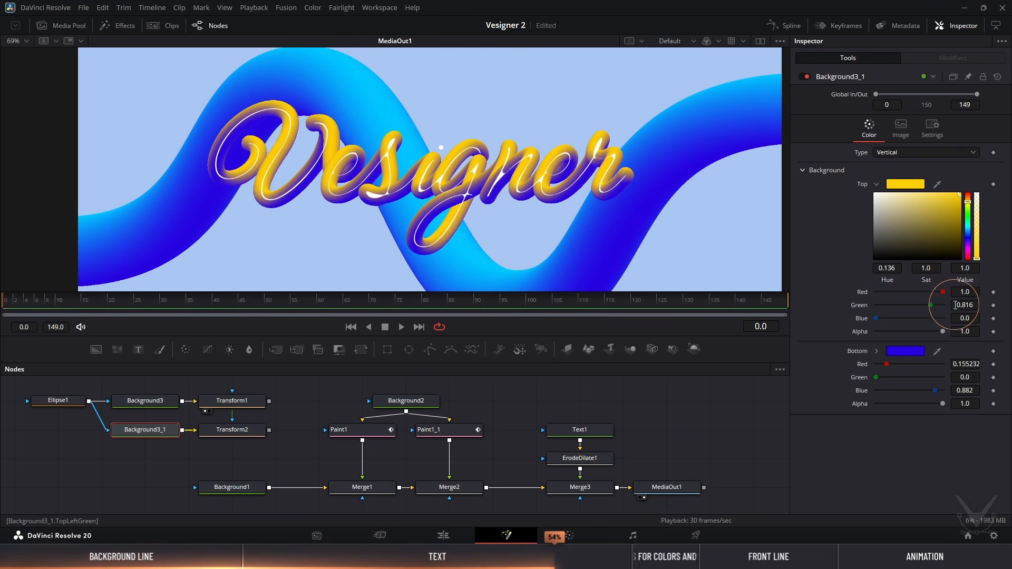
drag(963, 304, 963, 303)
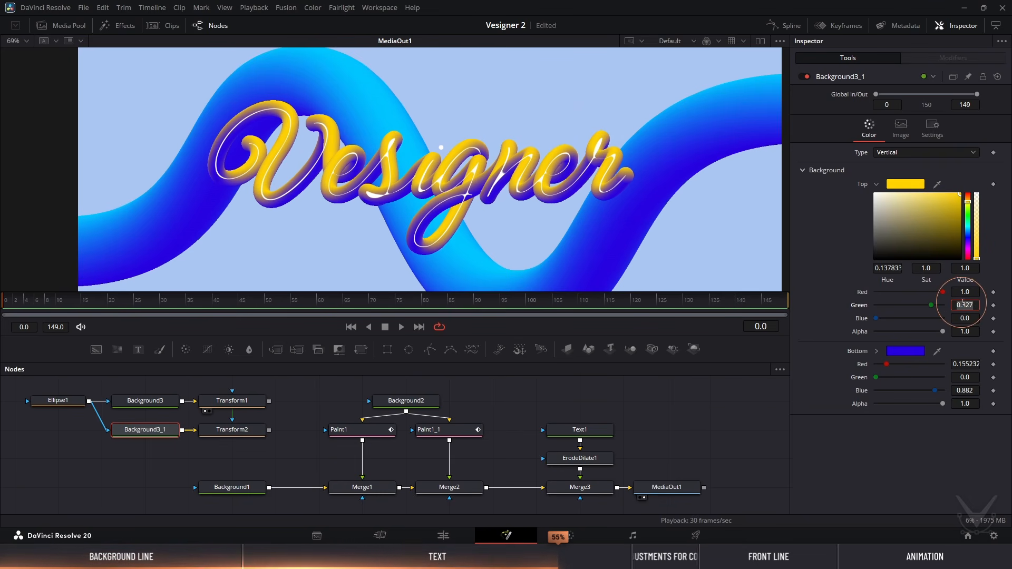
text(0.9)
key(Return)
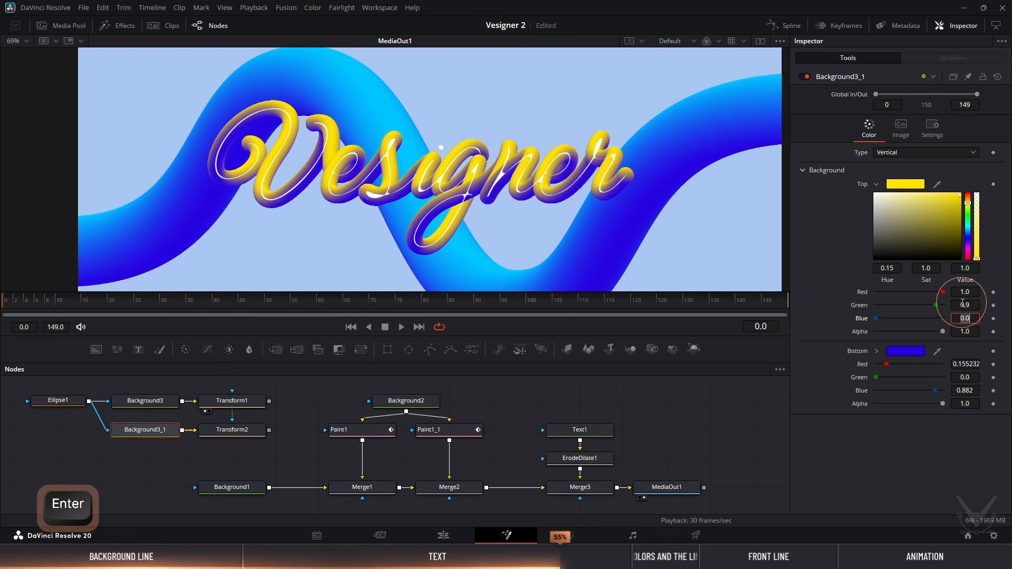
click(825, 302)
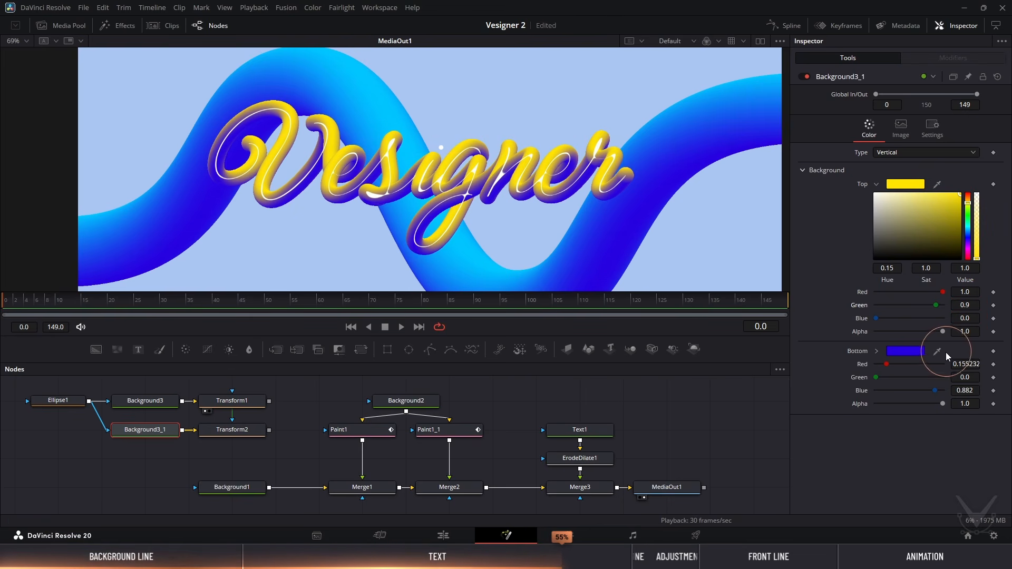
Sample the yellow for the bottom colour of Background3_1, then turn it dark orange with hue 0.08 and value 0.748
drag(937, 352, 923, 310)
click(881, 351)
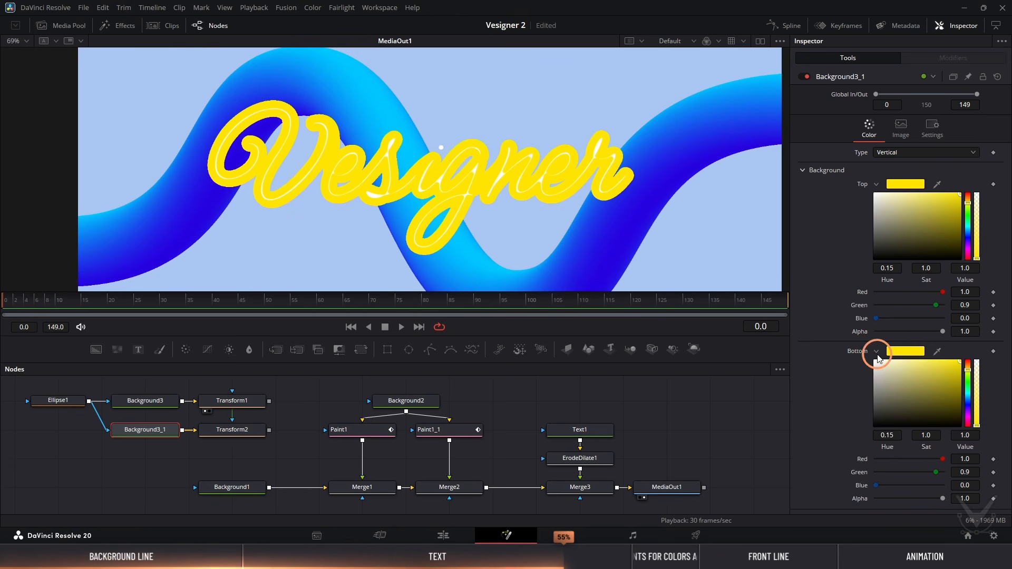
drag(966, 372, 968, 383)
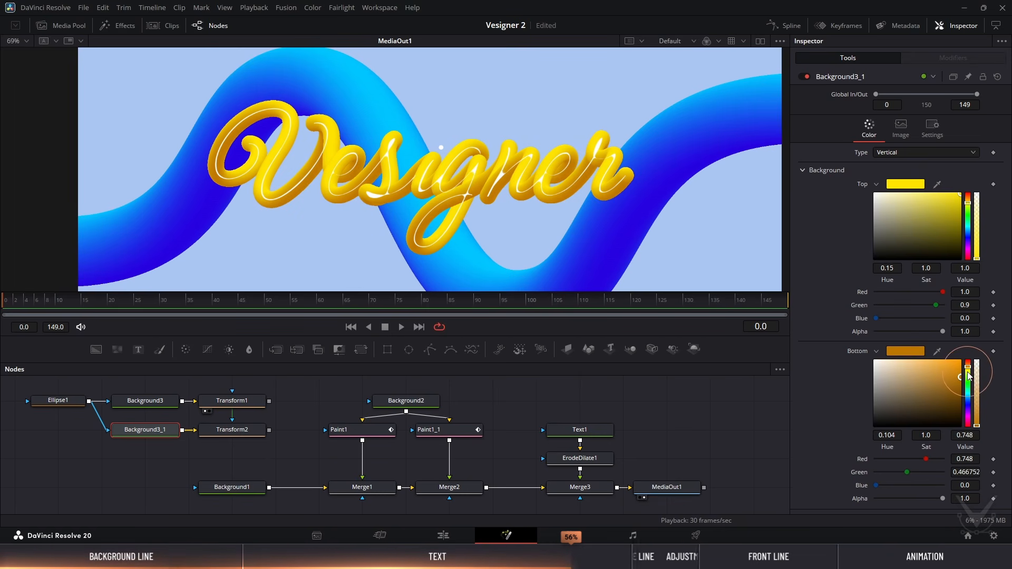
click(968, 366)
click(969, 368)
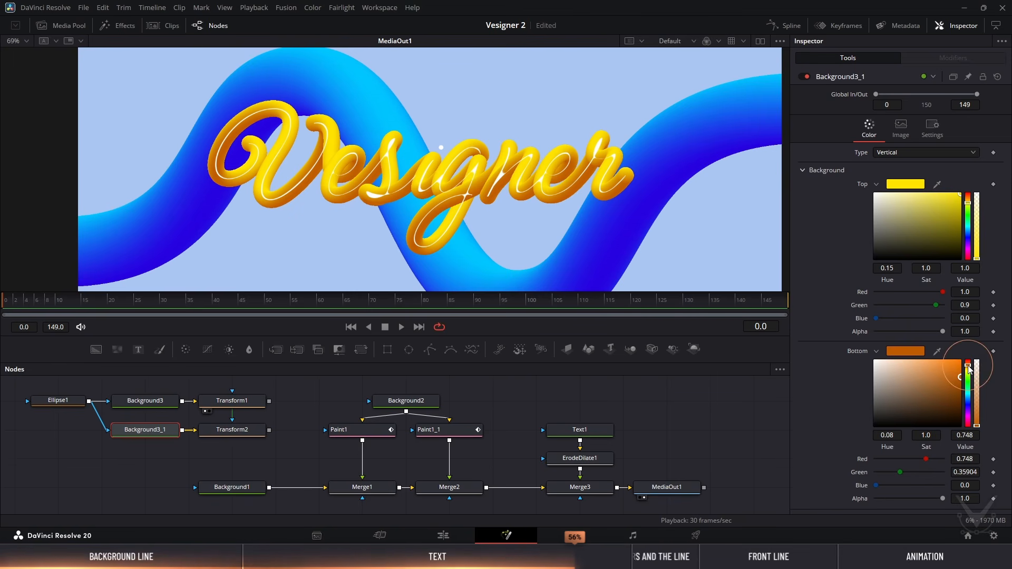
Add a second polyline stroke to Paint1_1 with a single point on the dot of the i
click(466, 430)
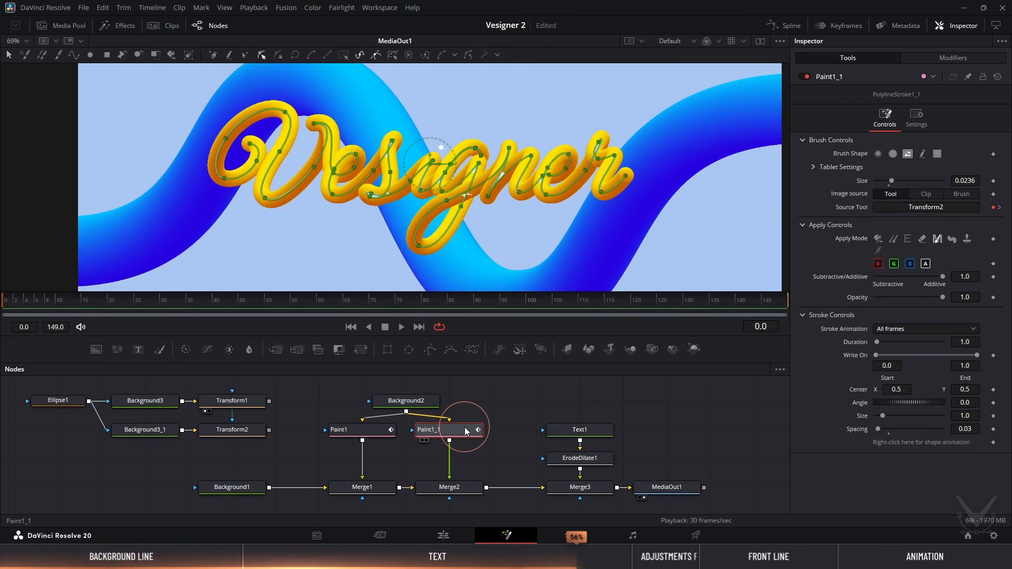
click(923, 75)
click(938, 58)
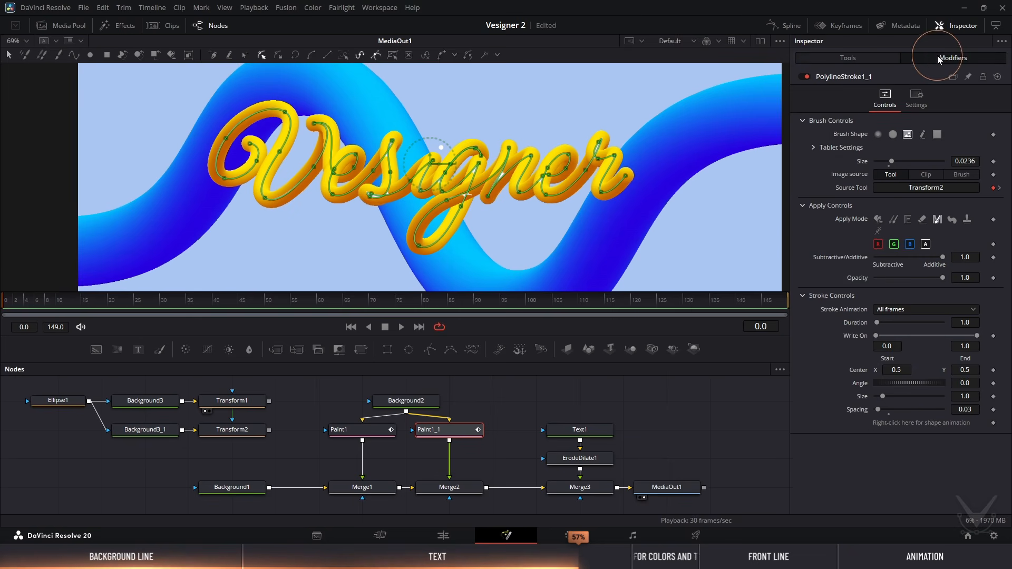
click(72, 56)
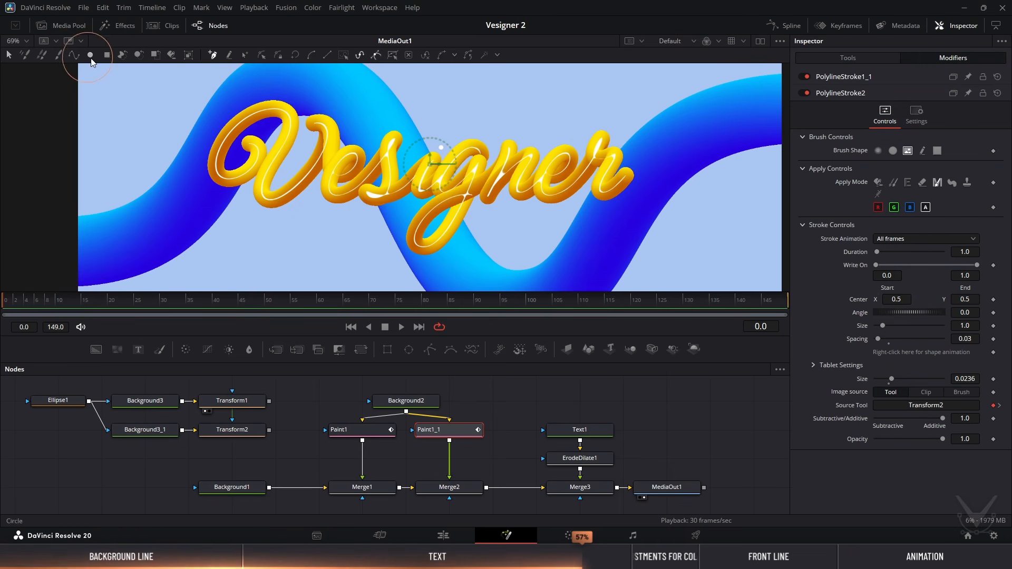
scroll(443, 150, up, 5)
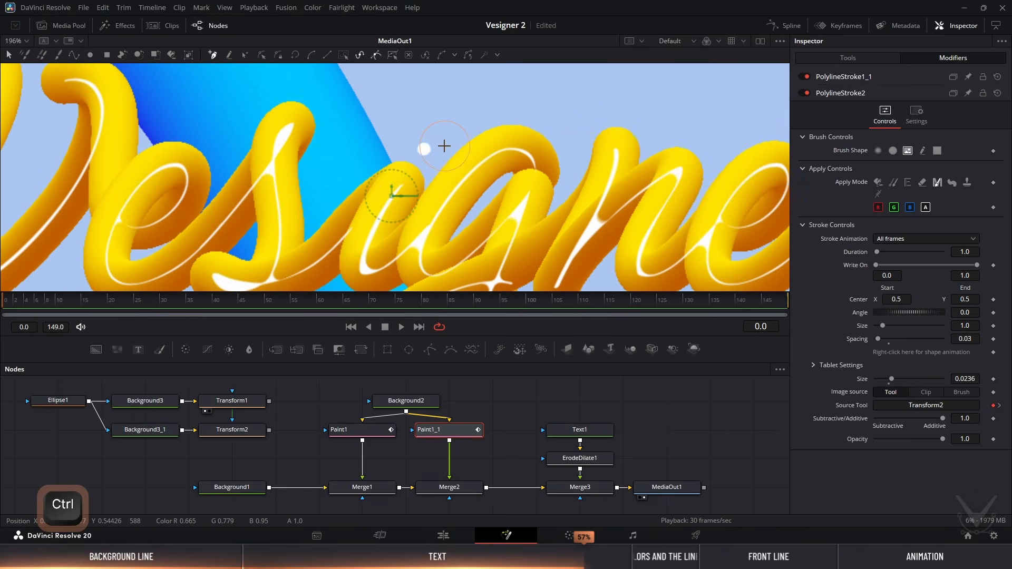
click(423, 147)
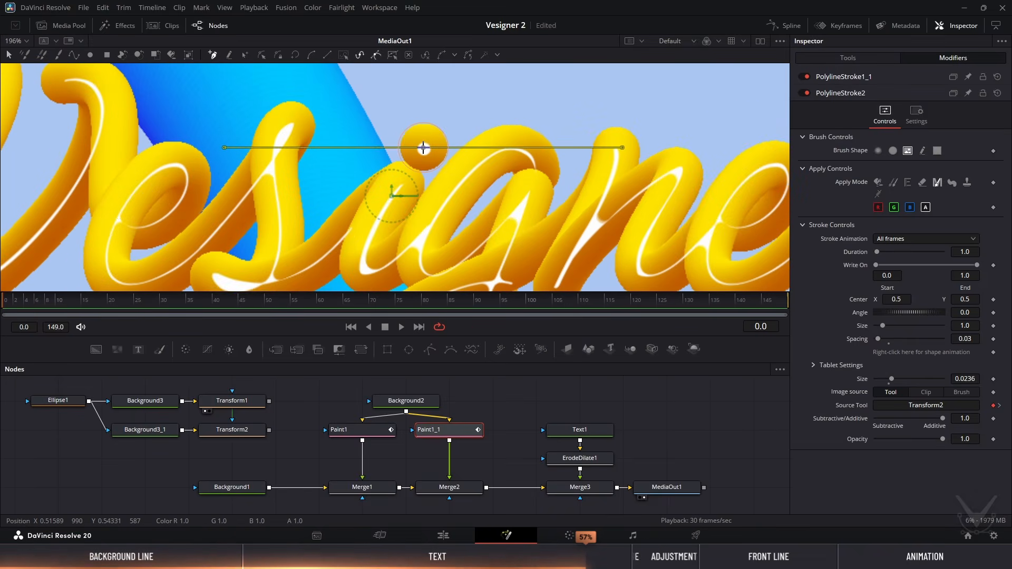
Switch the dot stroke to modify only, shift it slightly up and right, and set its brush size to 0.0362
click(262, 55)
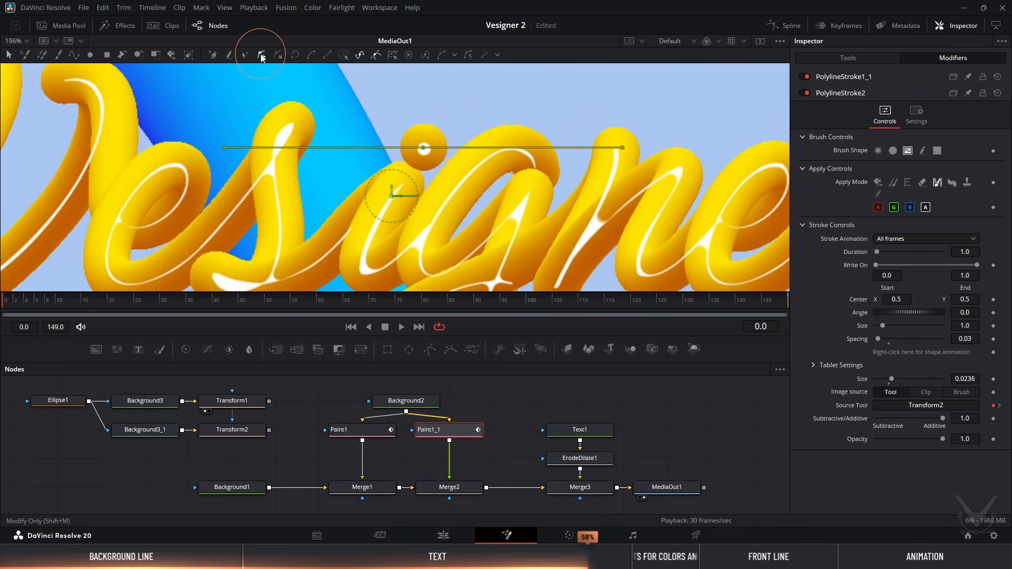
drag(423, 148, 431, 137)
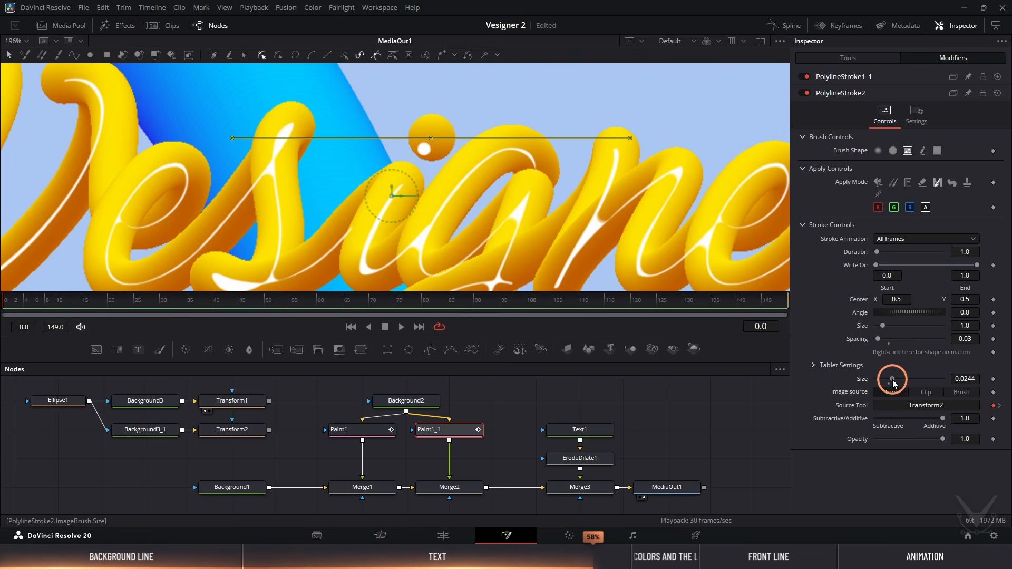
drag(895, 383, 902, 383)
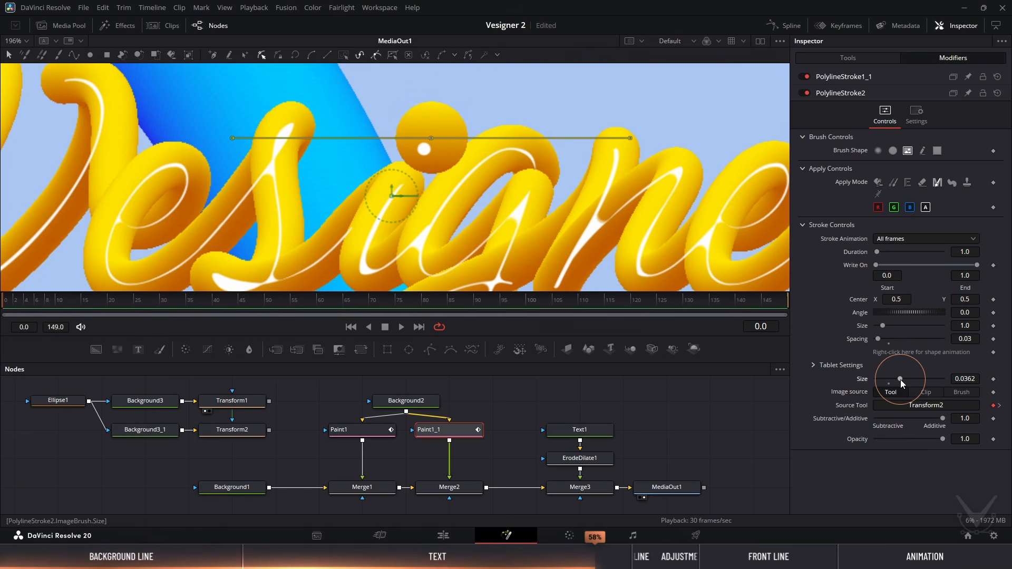
Reorder the modifiers with PolylineStroke2 first and link its brush size by expression to PolylineStroke1_1's brush size
click(856, 93)
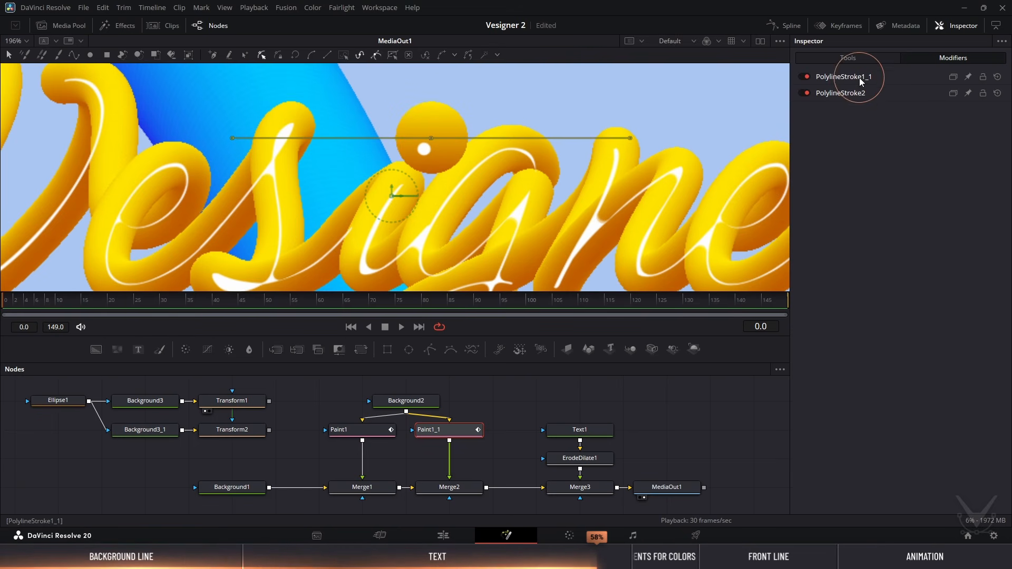
drag(861, 77, 861, 125)
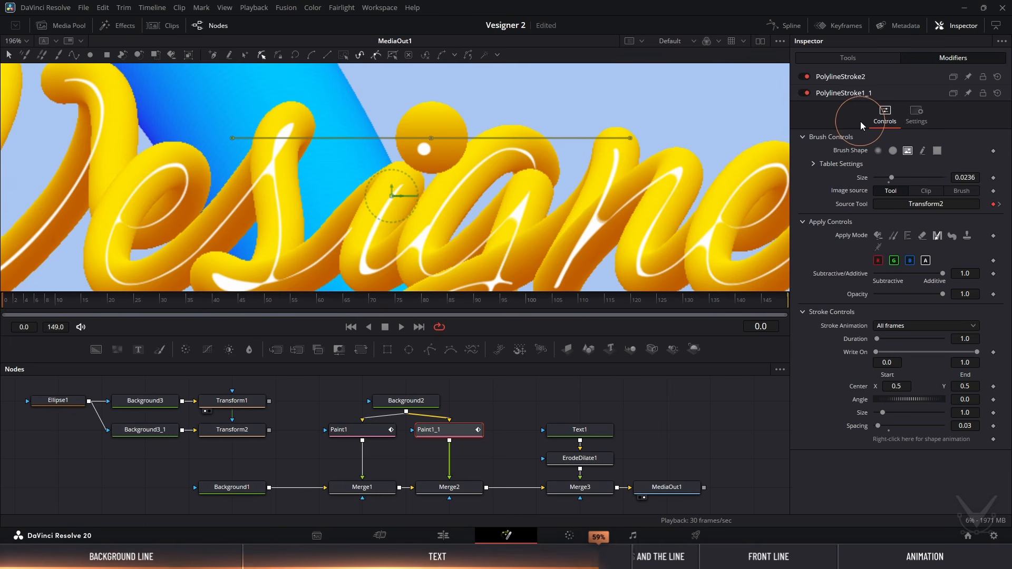
click(864, 78)
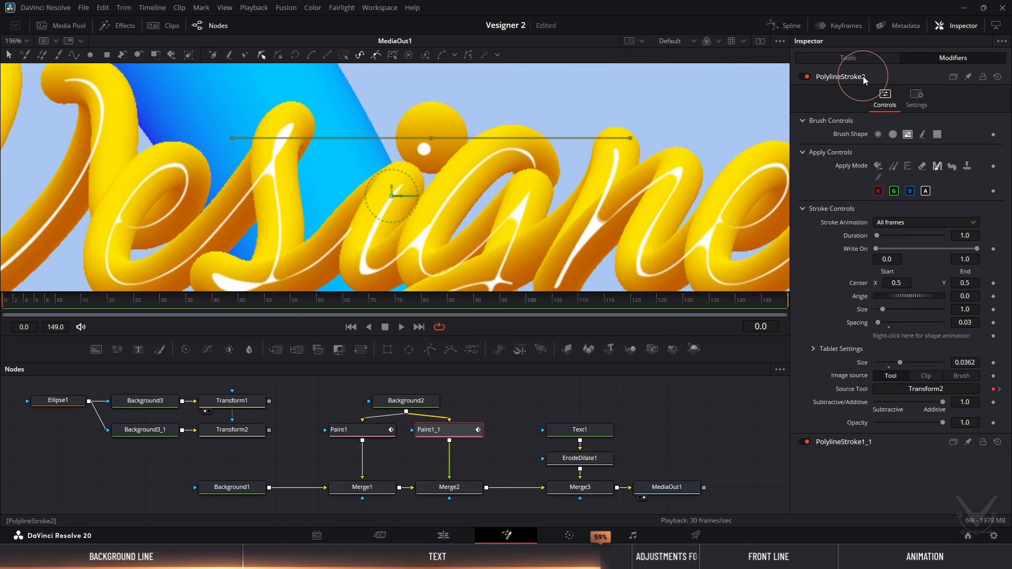
right_click(860, 365)
click(879, 530)
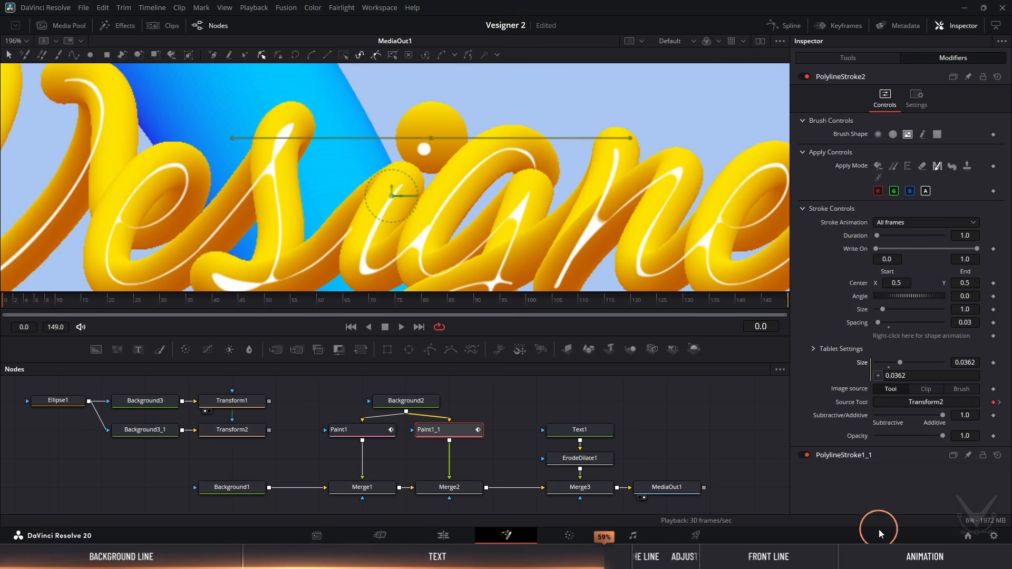
mouse_move(878, 375)
mouse_down()
mouse_move(855, 462)
mouse_move(865, 246)
mouse_up()
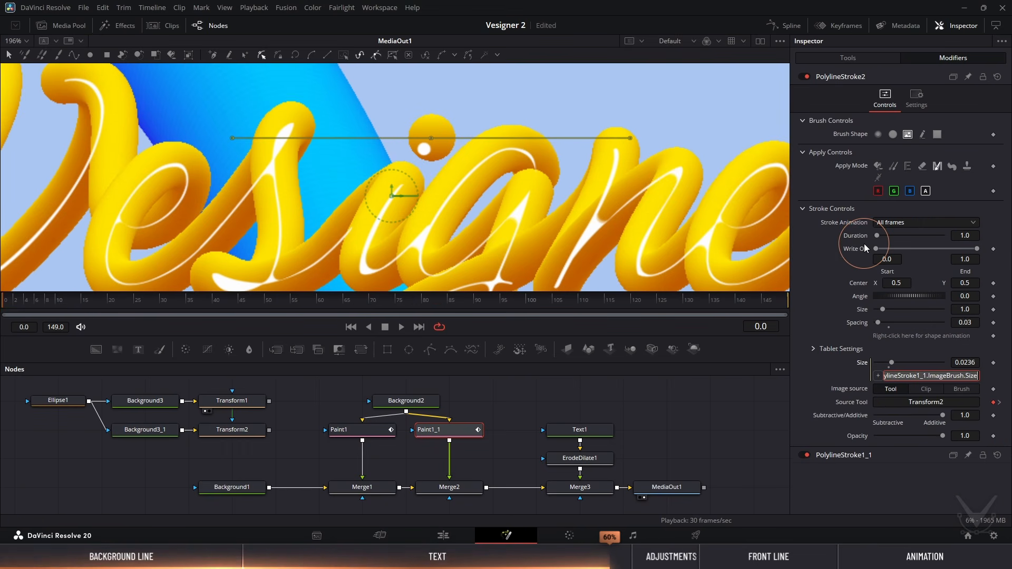
Set the brush size of PolylineStroke1_1 to 0.025
click(863, 80)
click(859, 94)
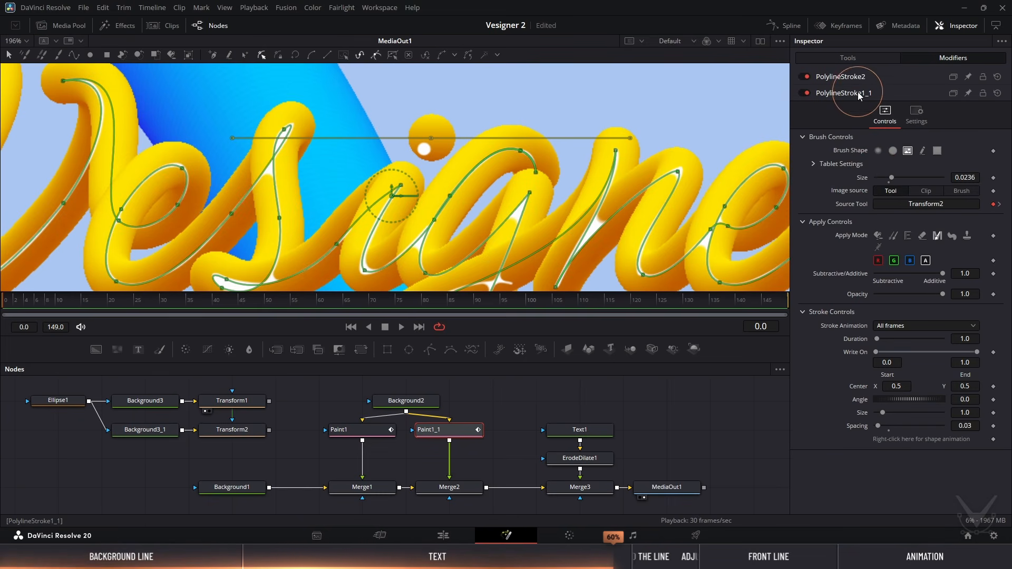
mouse_move(892, 178)
mouse_down()
mouse_move(907, 181)
mouse_move(897, 180)
mouse_up()
click(968, 175)
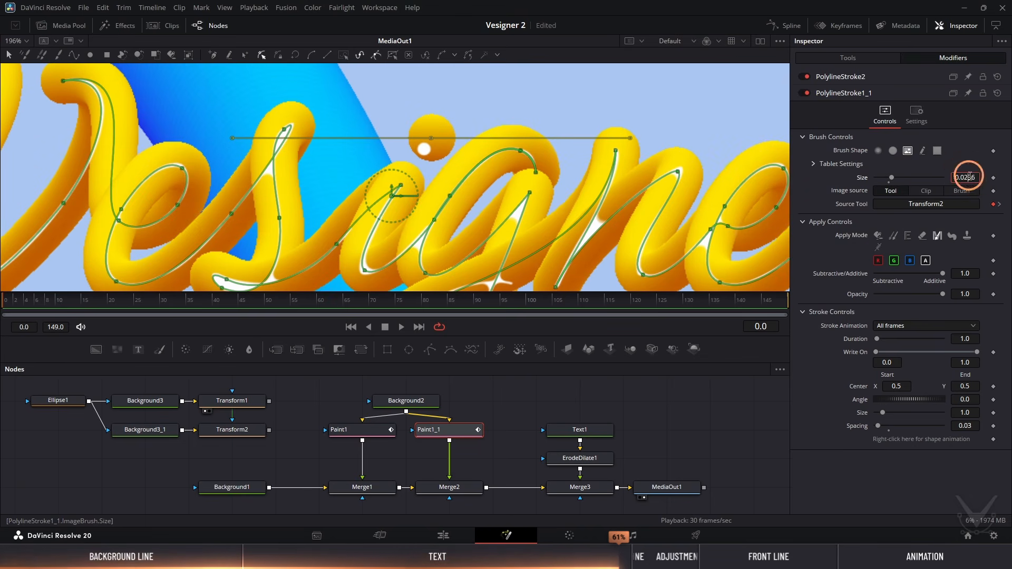
drag(968, 176, 980, 175)
text(5)
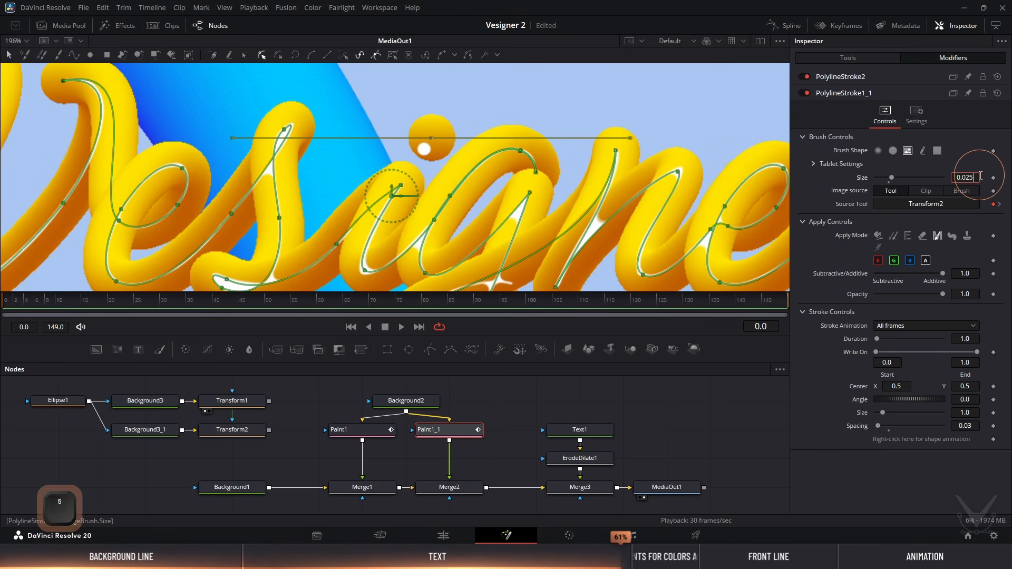
key(Return)
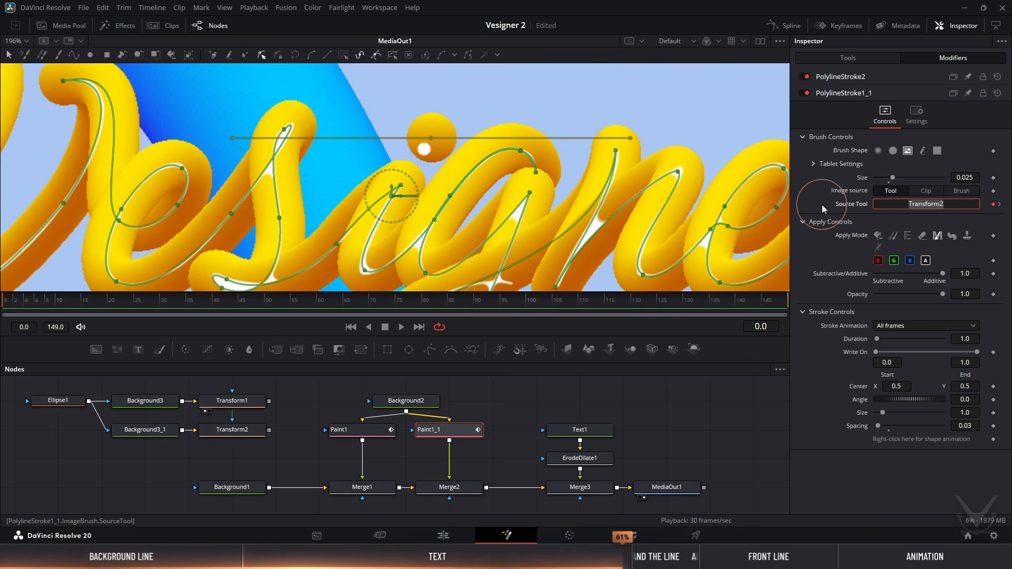
Move the i dot slightly higher and disable the Merge3 node to hide the guide text
drag(430, 139, 432, 130)
ctrl+scroll(434, 138, down, 5)
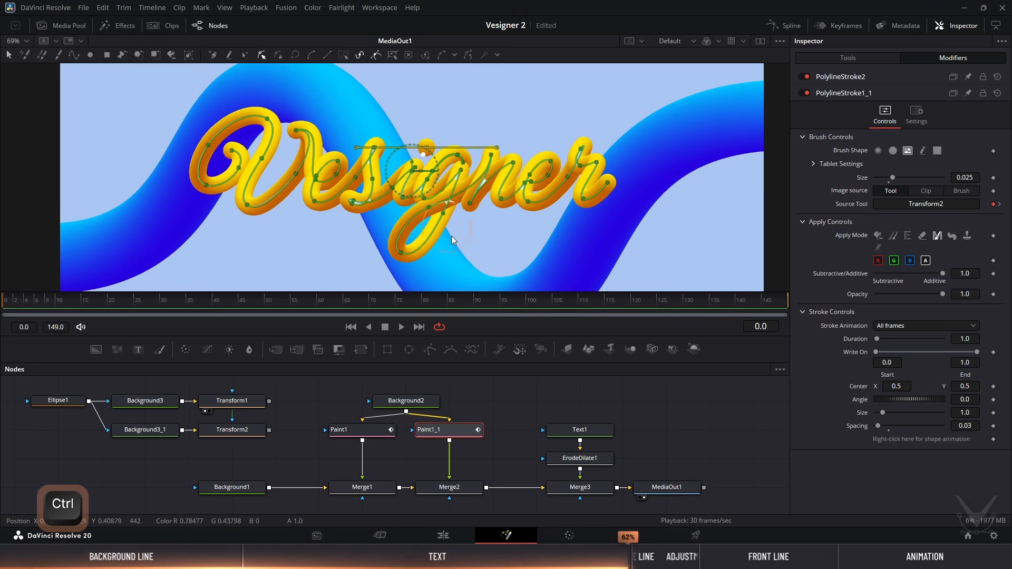
click(580, 487)
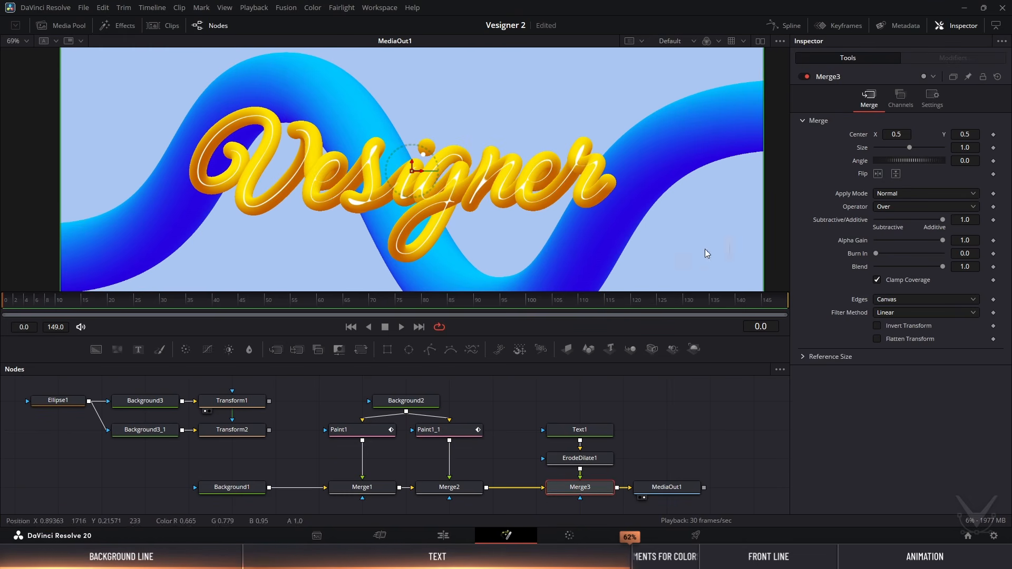
click(803, 77)
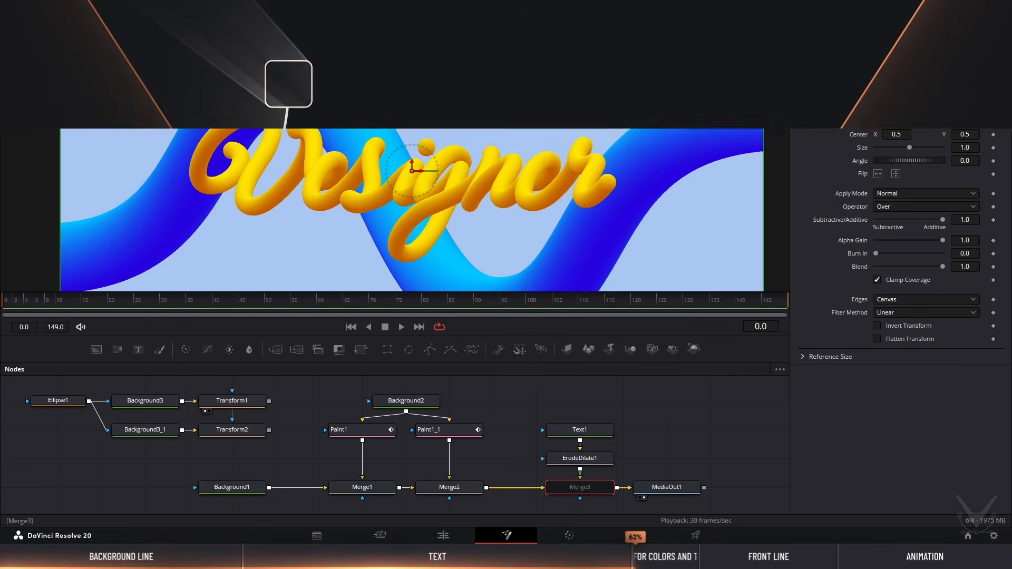
Insert a Color Corrector node between Paint1 and Merge1
click(378, 432)
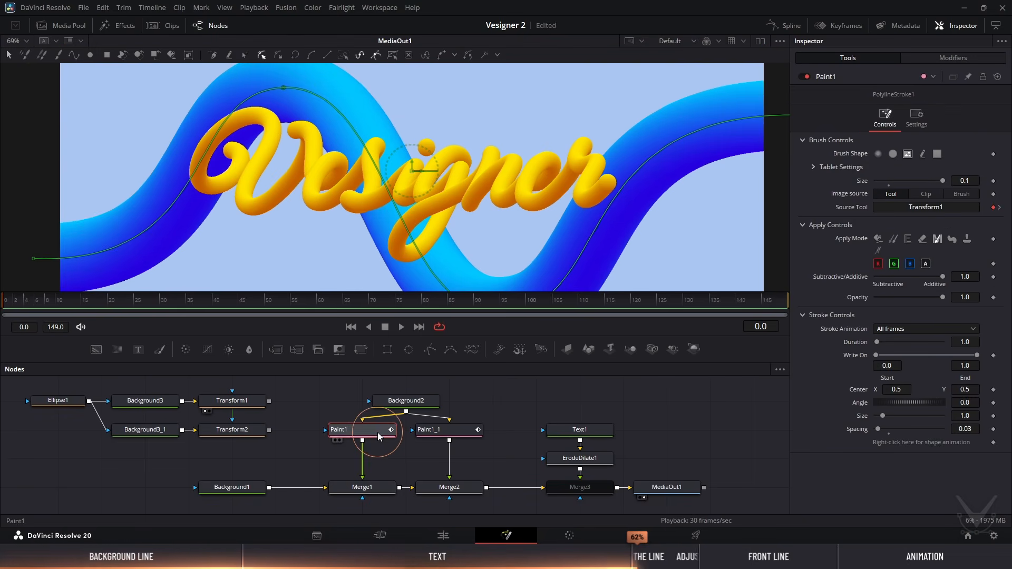
click(187, 349)
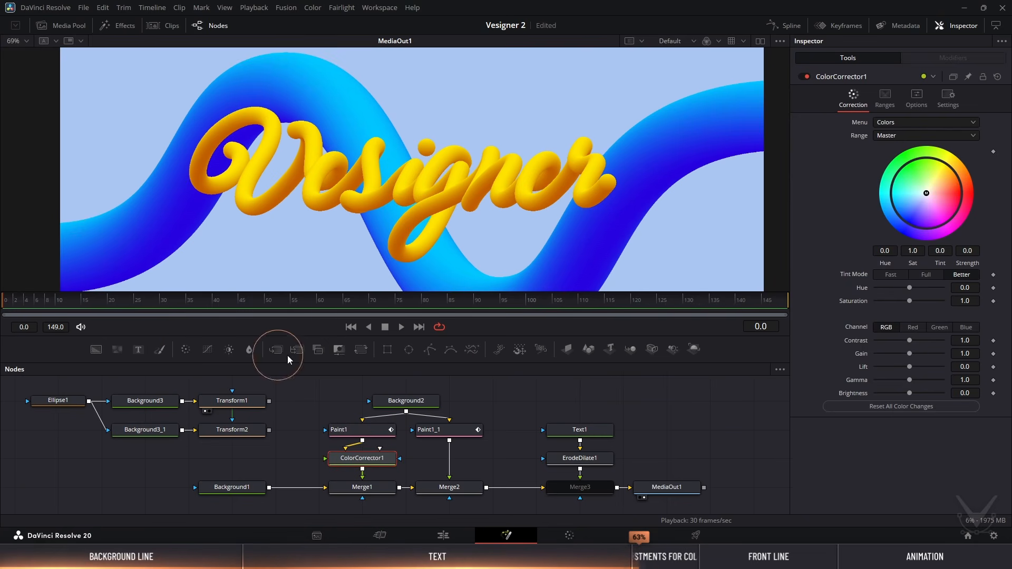
Raise the saturation of ColorCorrector1 on the blue line to 1.41
drag(910, 301, 924, 302)
scroll(510, 221, down, 2)
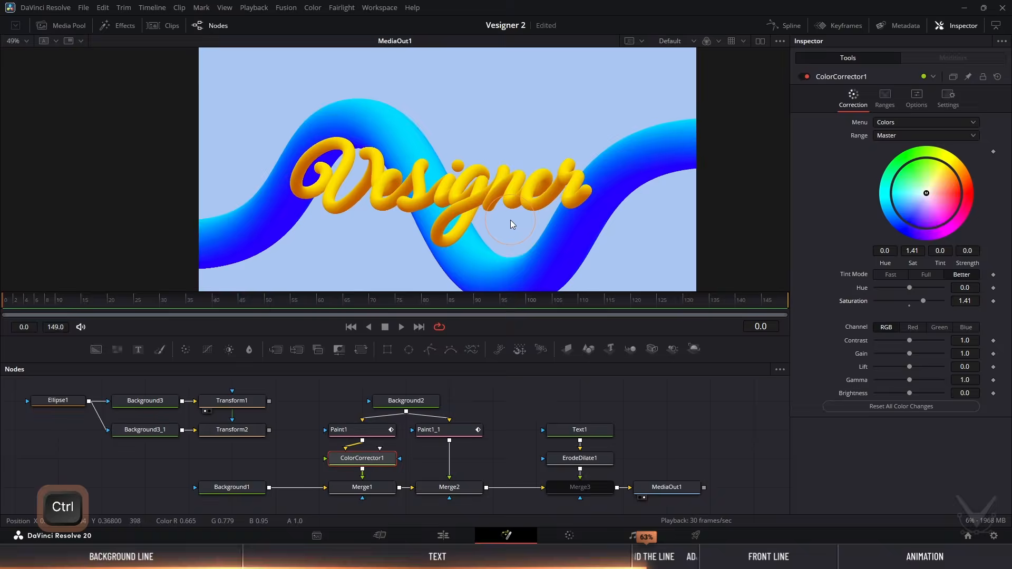
drag(511, 220, 501, 201)
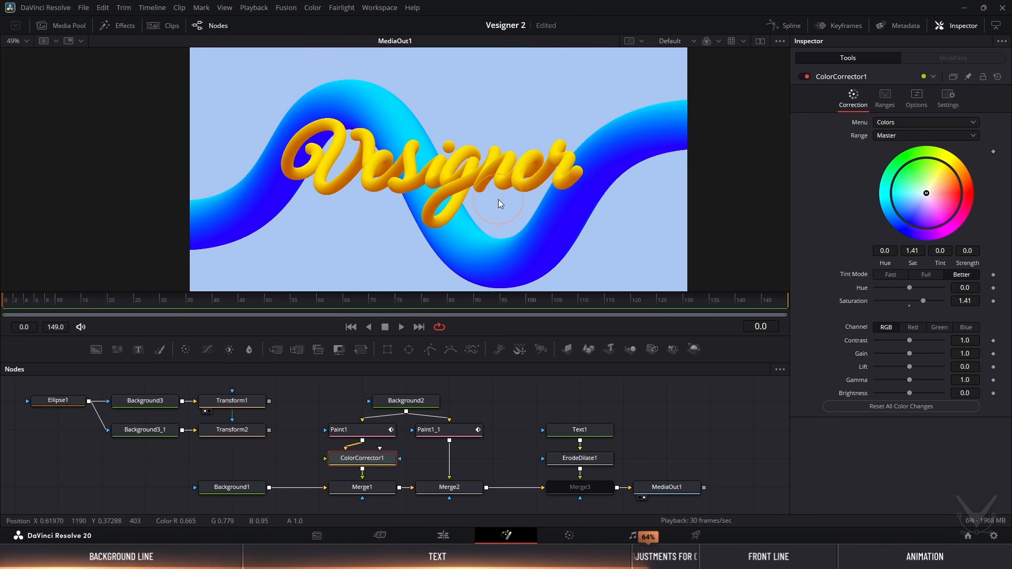
Insert a Color Corrector between Paint1_1 and Merge2 with its saturation at 1.44, and save the project
click(458, 431)
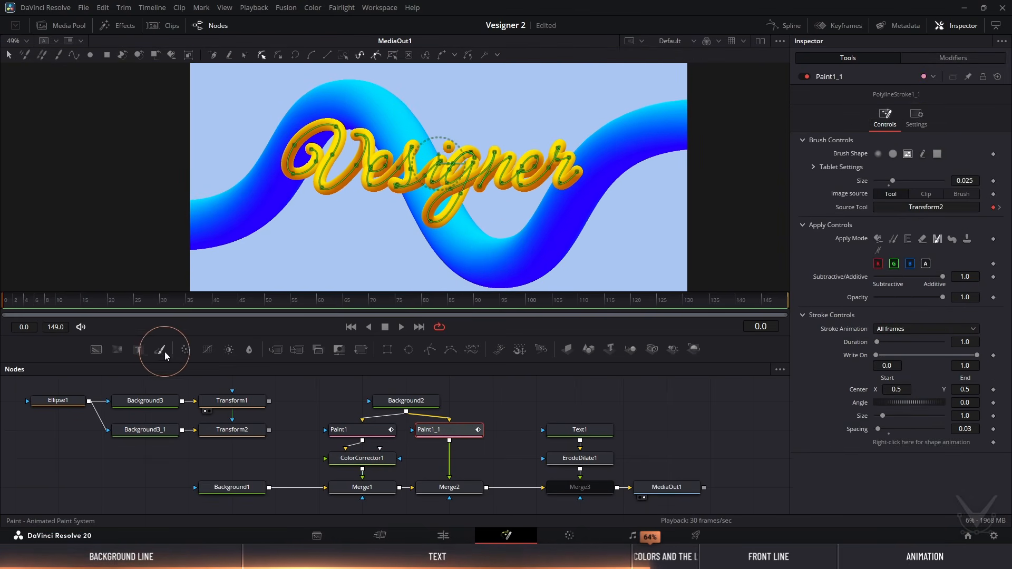
click(186, 351)
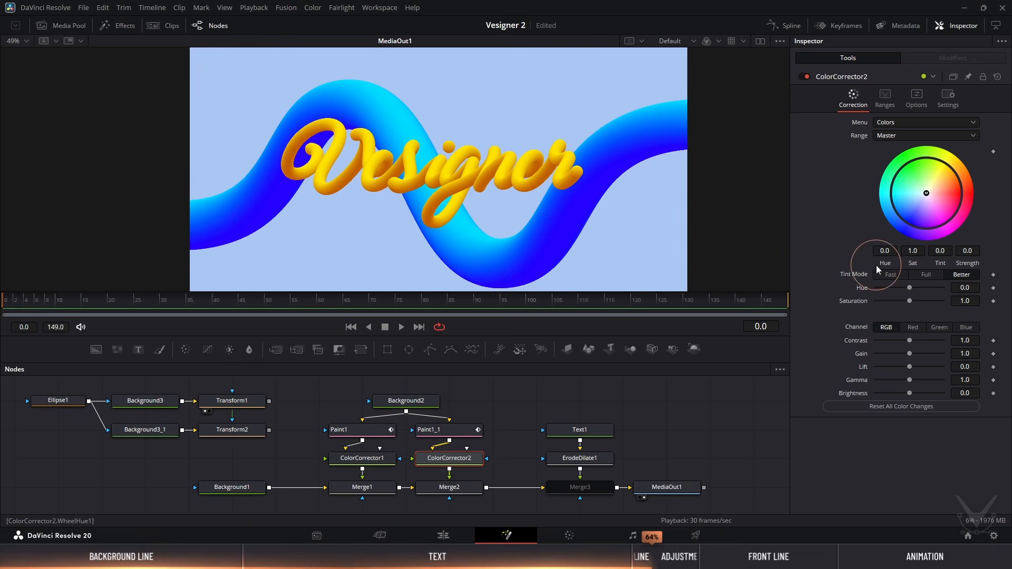
drag(910, 300, 926, 305)
scroll(456, 181, up, 3)
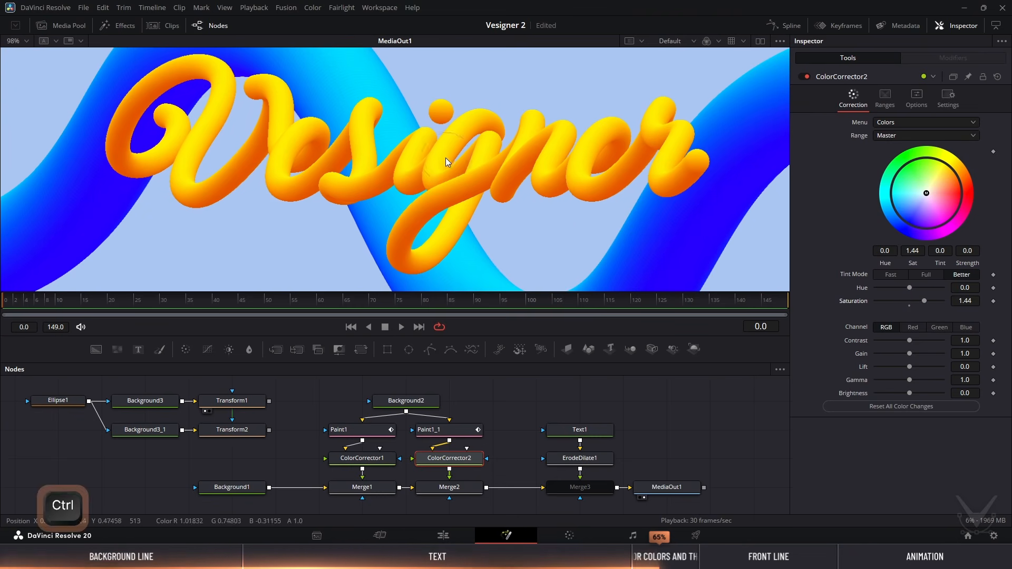
scroll(445, 157, down, 2)
key(ctrl+s)
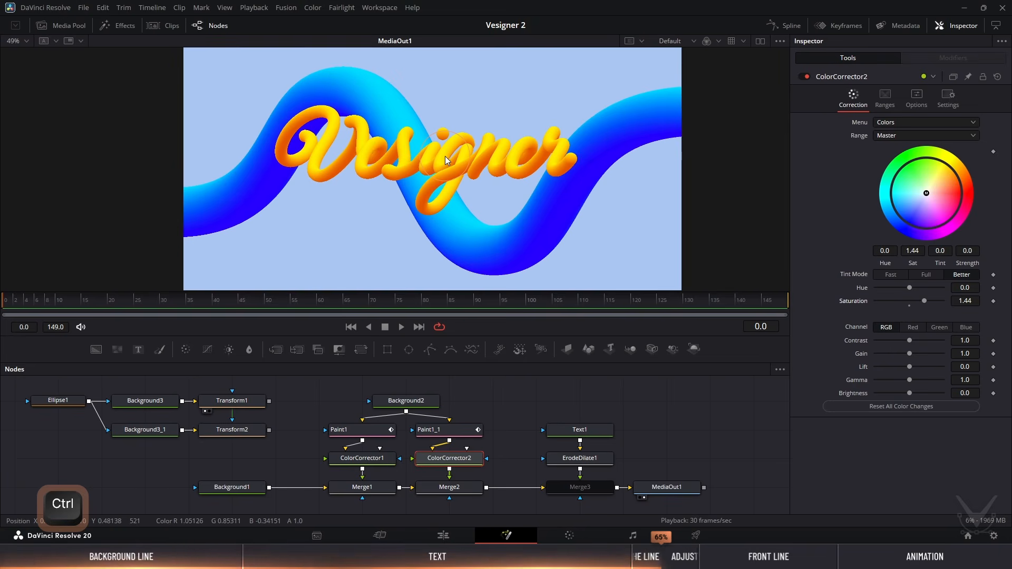
Set the brush size of the blue line's Paint1 stroke to 0.07
click(371, 433)
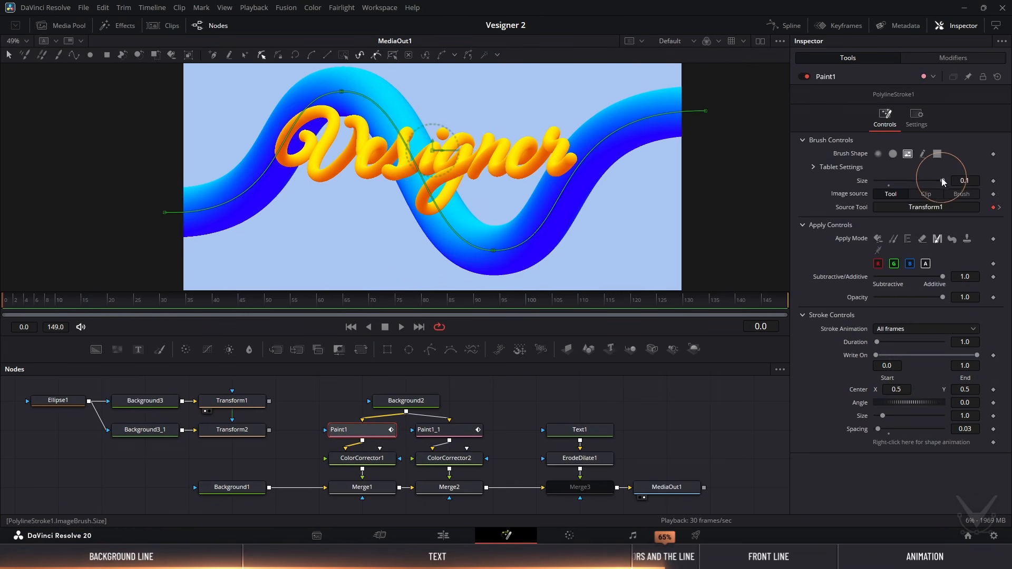
drag(942, 181, 927, 184)
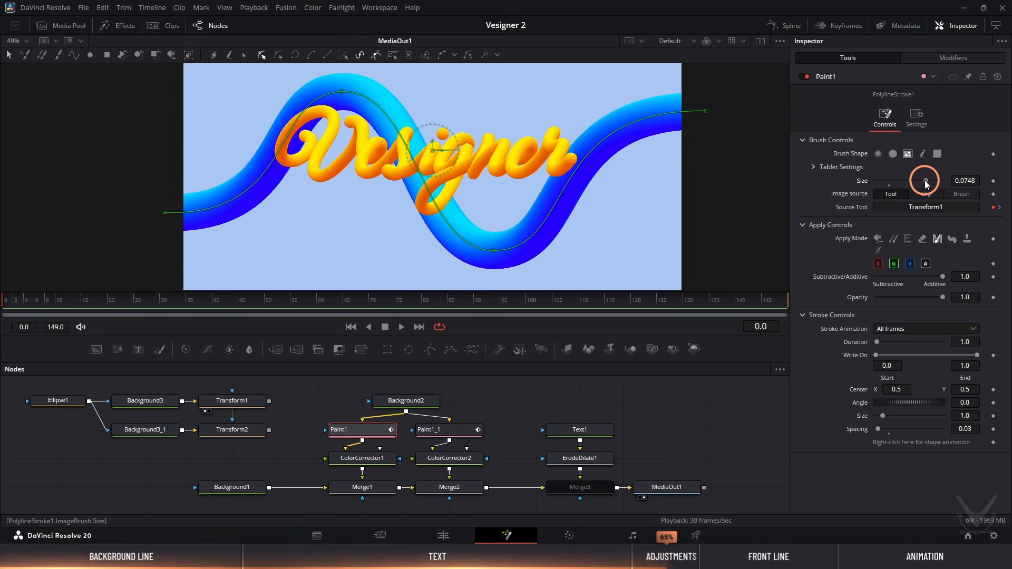
click(965, 180)
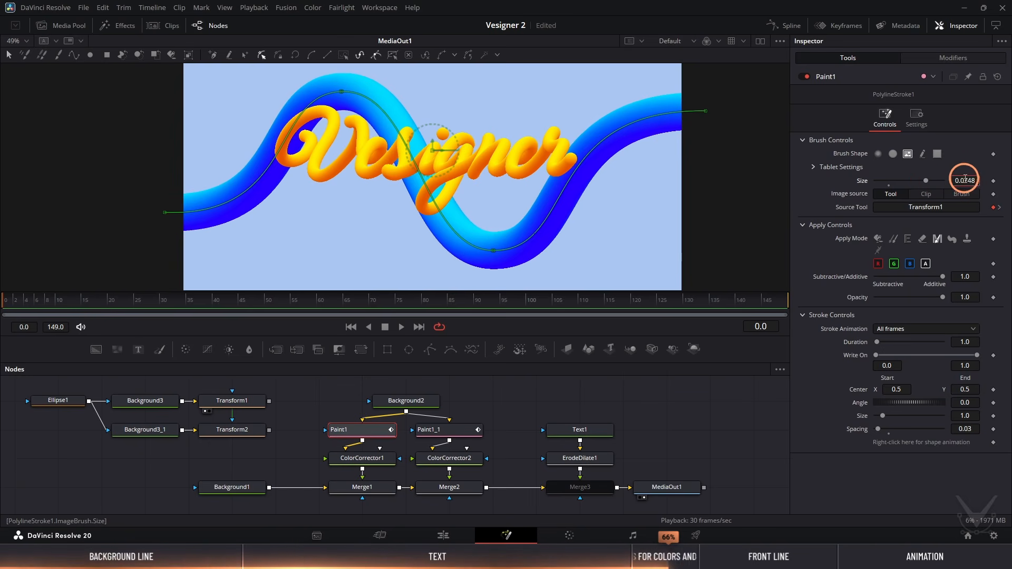
text(0.07)
key(Return)
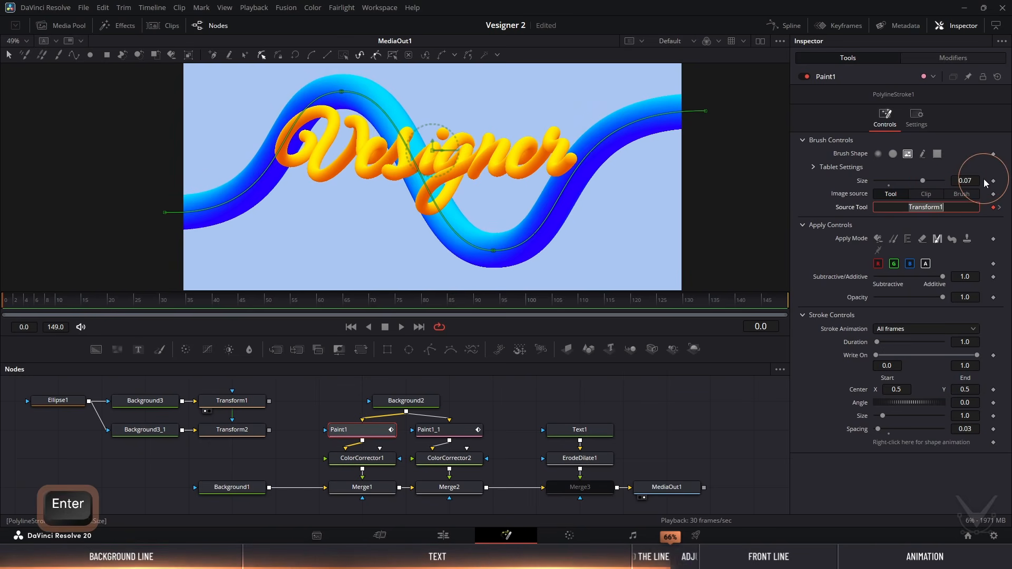
click(814, 189)
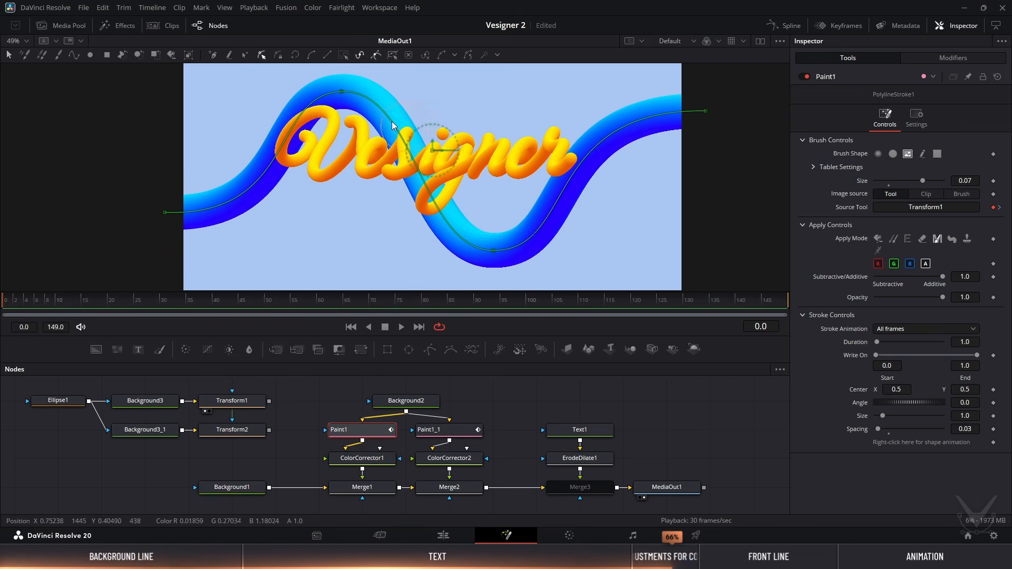
Move the blue line's crest point up and slightly right, and raise its trough point
drag(342, 94, 359, 83)
drag(494, 252, 496, 233)
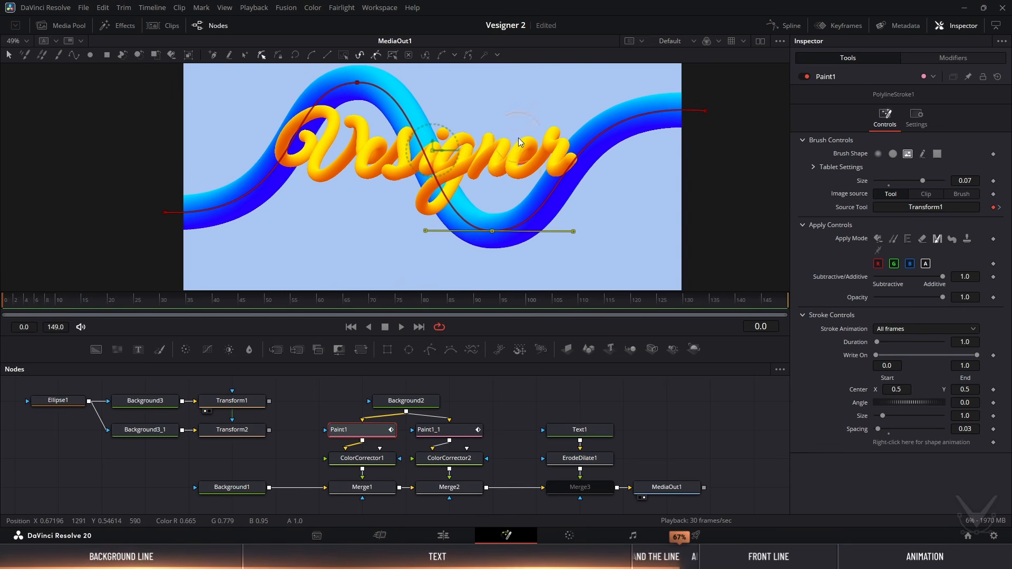
mouse_move(518, 140)
mouse_down()
mouse_move(517, 184)
mouse_move(514, 169)
mouse_up()
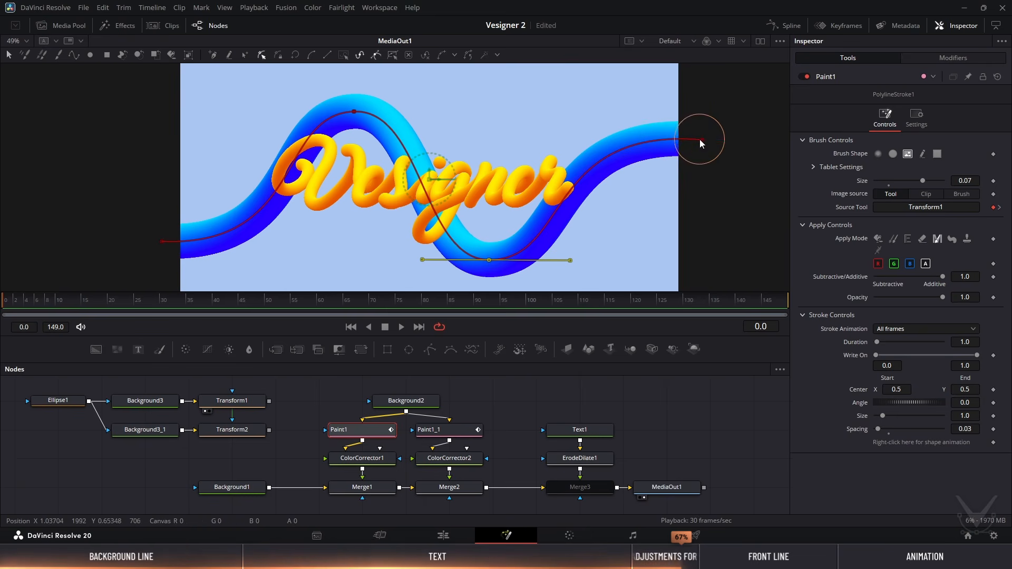
Raise the blue line's right end point and shift its left end point slightly further outside the frame
drag(701, 139, 689, 131)
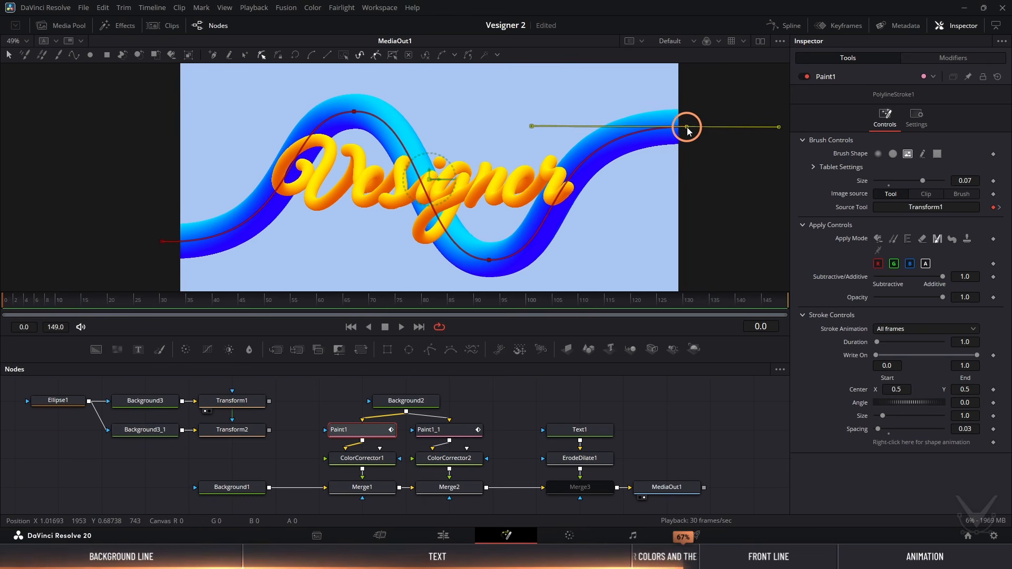
click(162, 242)
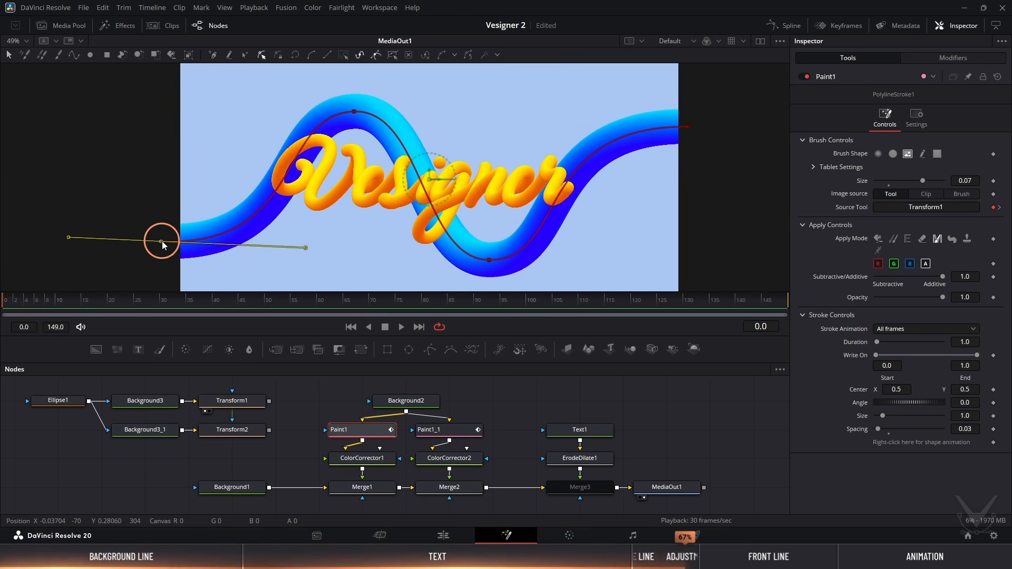
drag(163, 244, 158, 242)
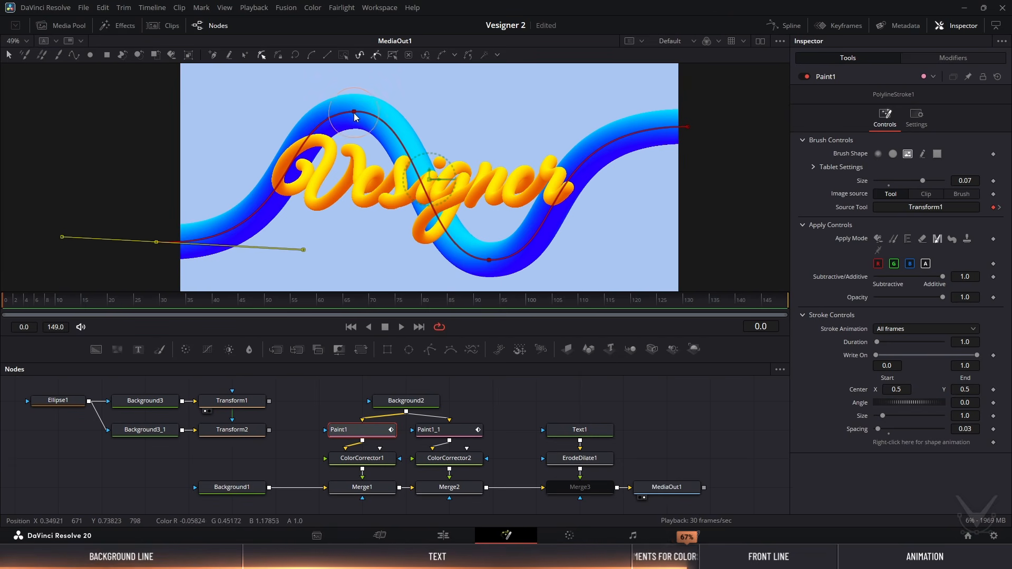
Nudge the crest point up and right, and fine-tune the right-hand curve handles of the crest and trough points
drag(355, 114, 362, 109)
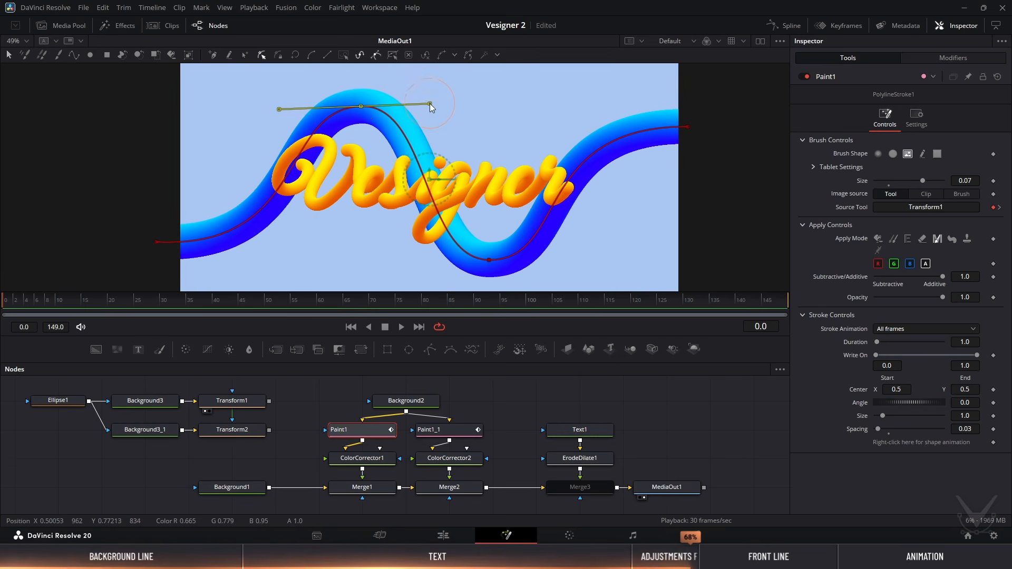
drag(431, 107, 435, 108)
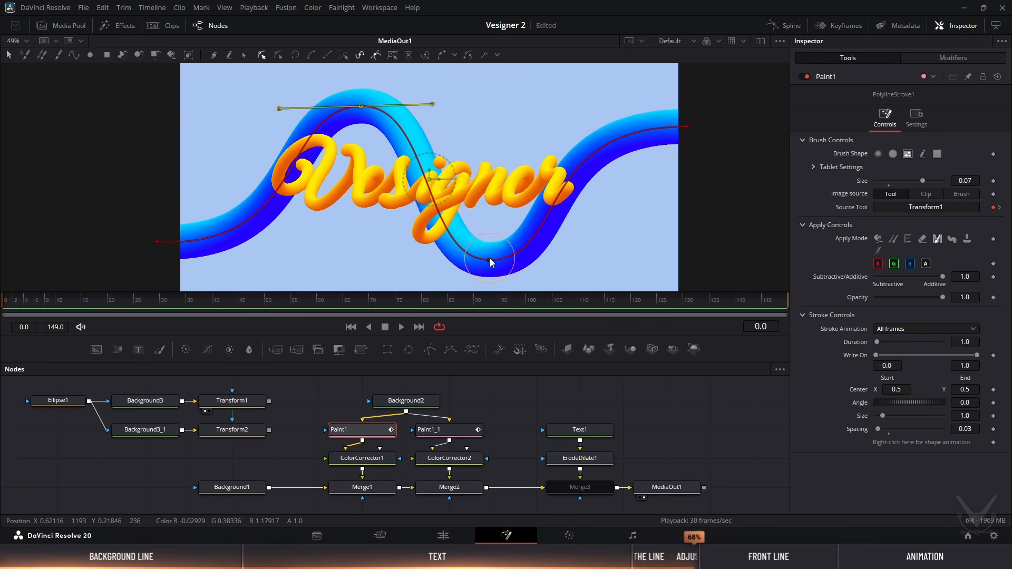
click(489, 260)
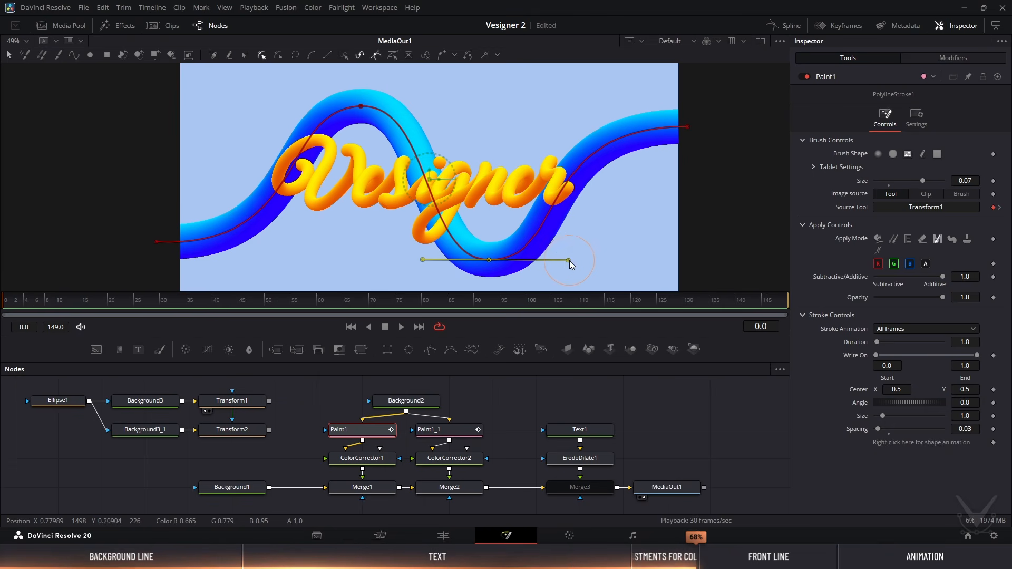
drag(569, 260, 566, 261)
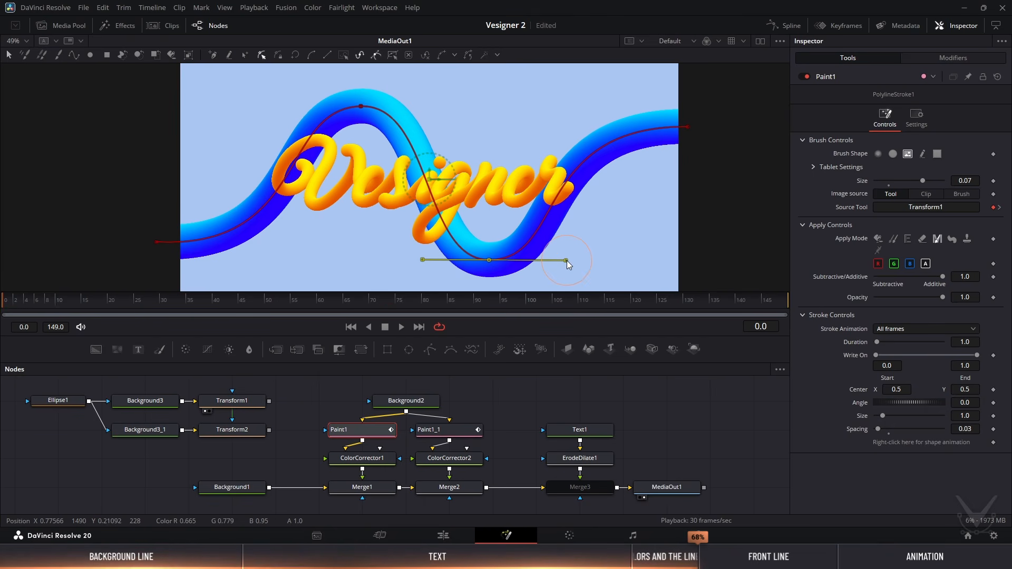
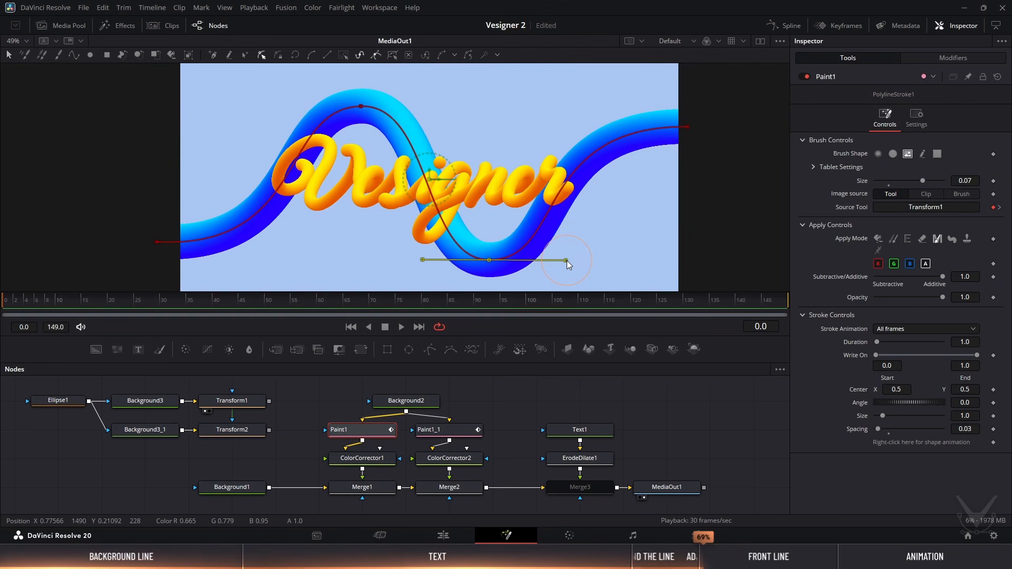
Make room after Merge2, insert a Merge node before Merge3, and connect ColorCorrector1 to its foreground input
drag(561, 407, 680, 499)
drag(576, 488, 619, 488)
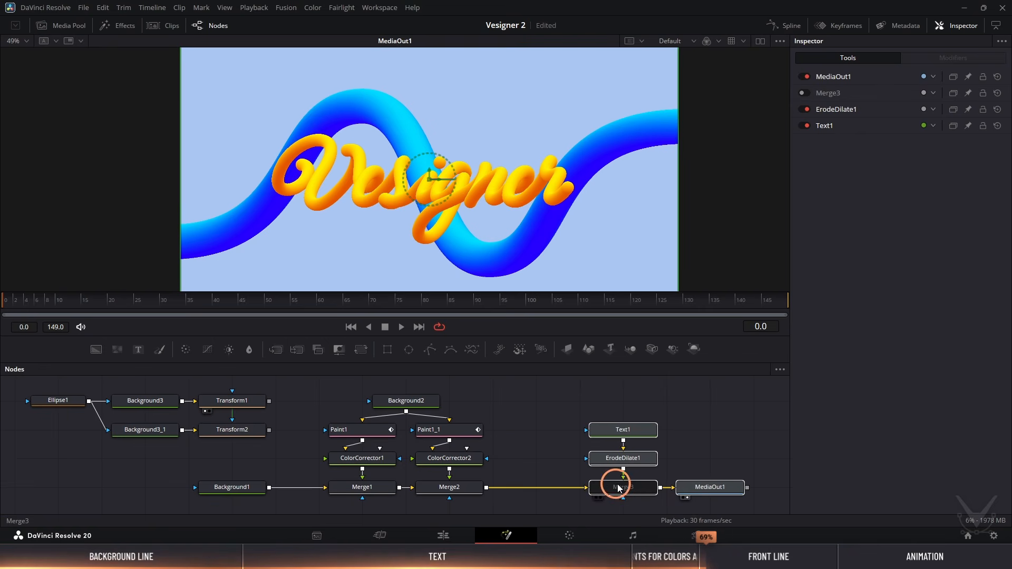
click(526, 437)
click(472, 491)
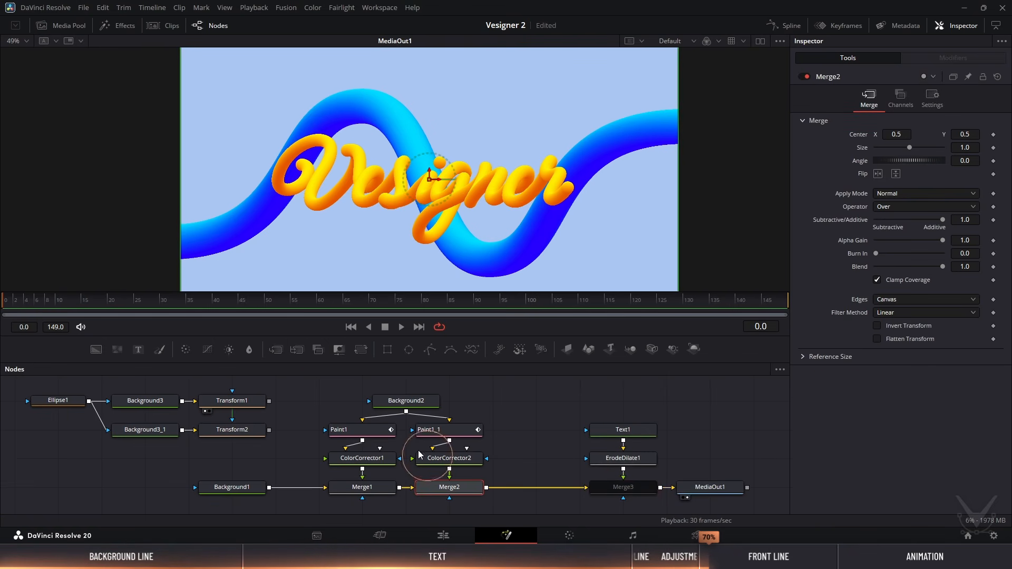
click(278, 350)
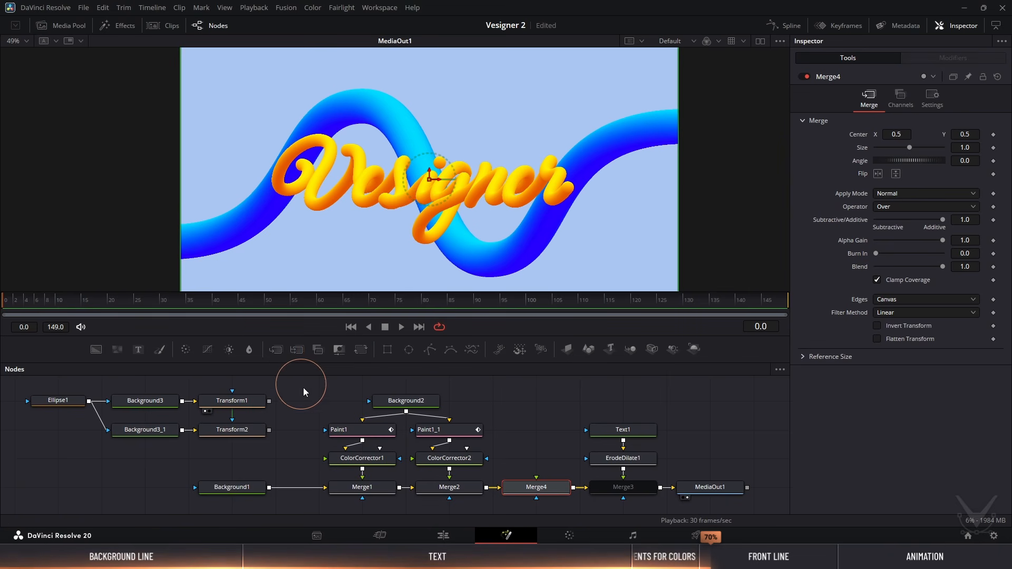
mouse_move(363, 470)
mouse_down()
mouse_move(544, 459)
mouse_move(552, 489)
mouse_move(494, 417)
mouse_up()
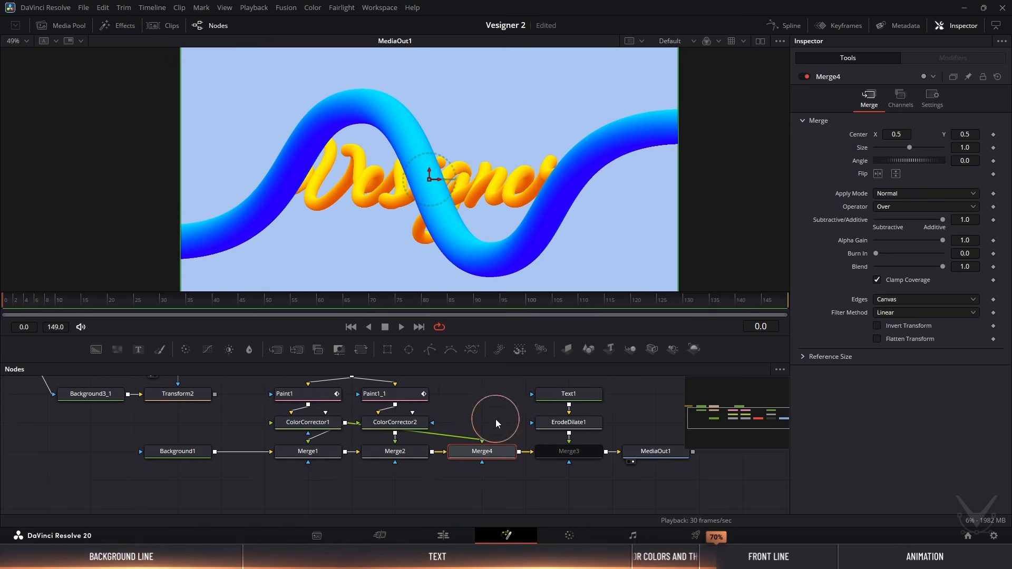
Try masking Merge4 with a rectangle about 0.28 wide and 0.79 high, and delete that mask
drag(387, 349, 482, 451)
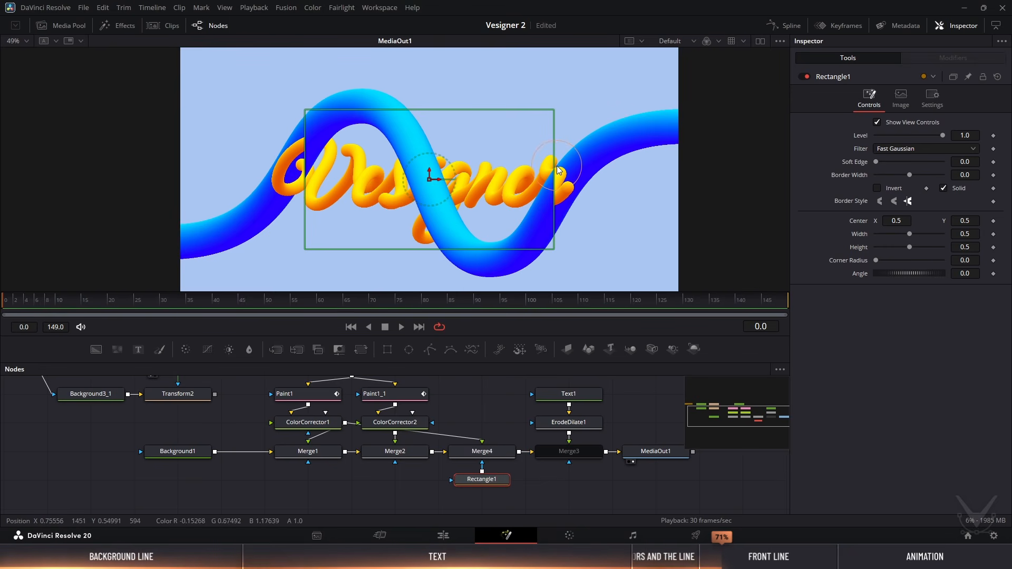
drag(557, 168, 499, 168)
drag(449, 112, 453, 69)
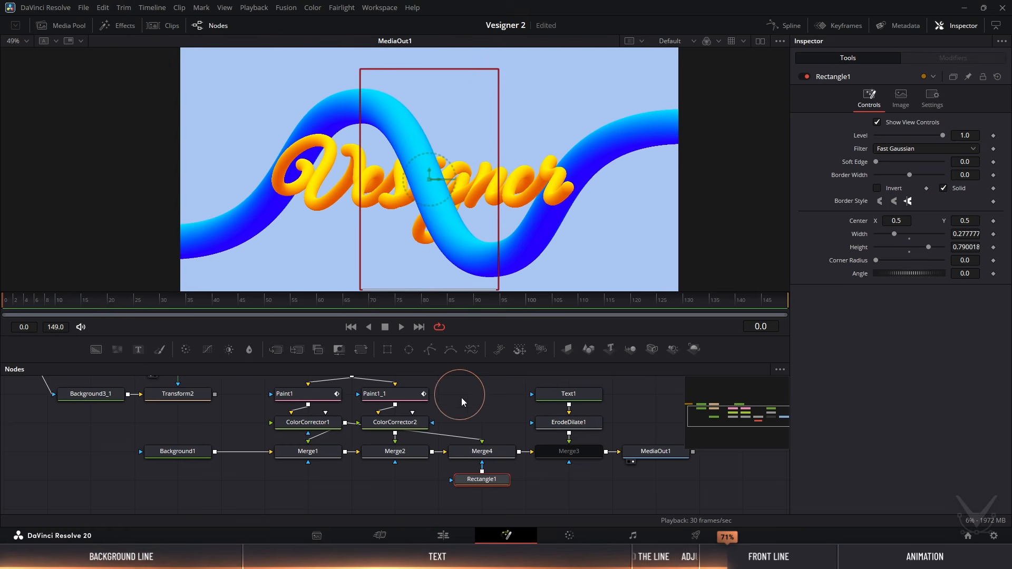
click(475, 413)
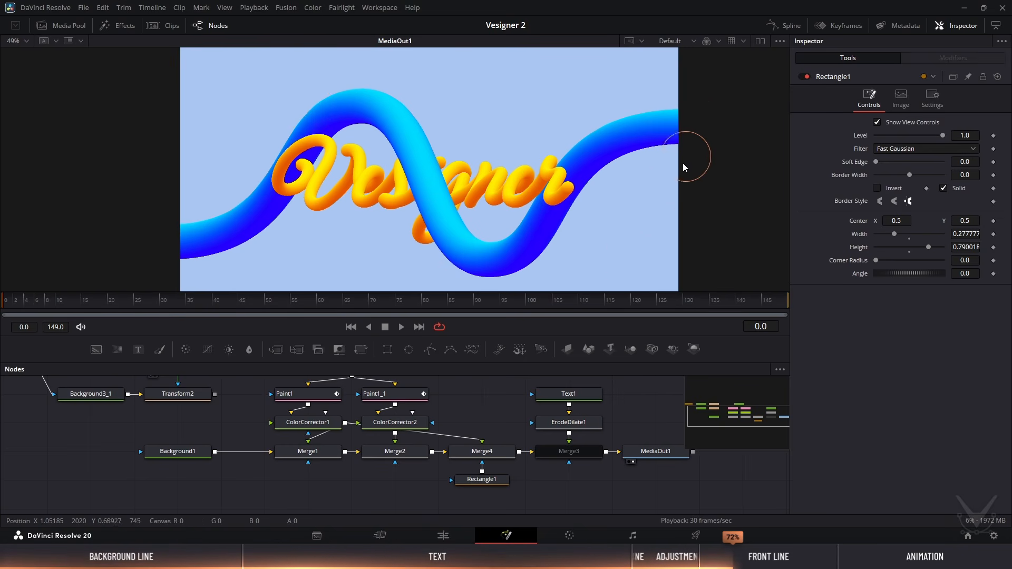
click(484, 485)
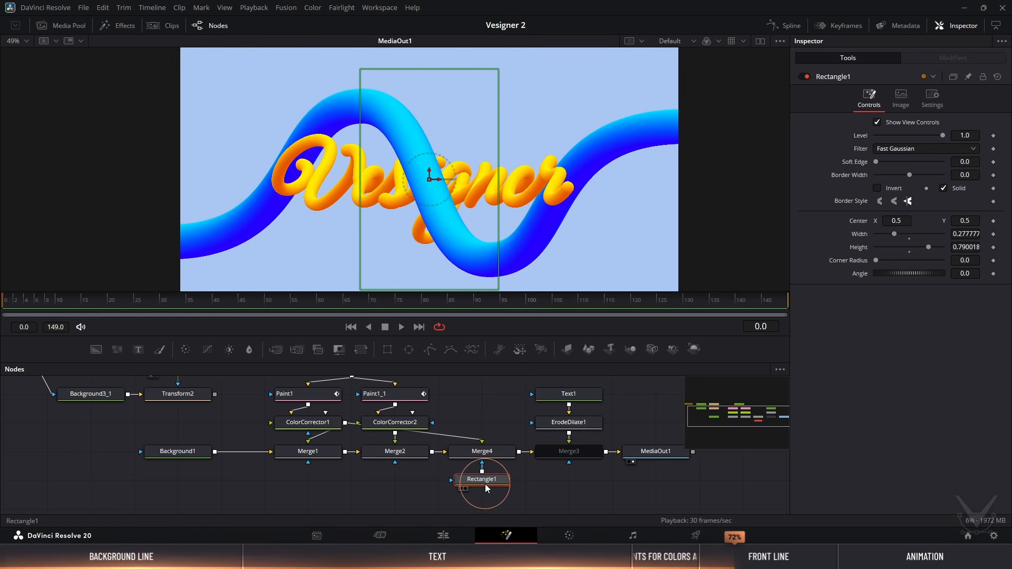
key(Delete)
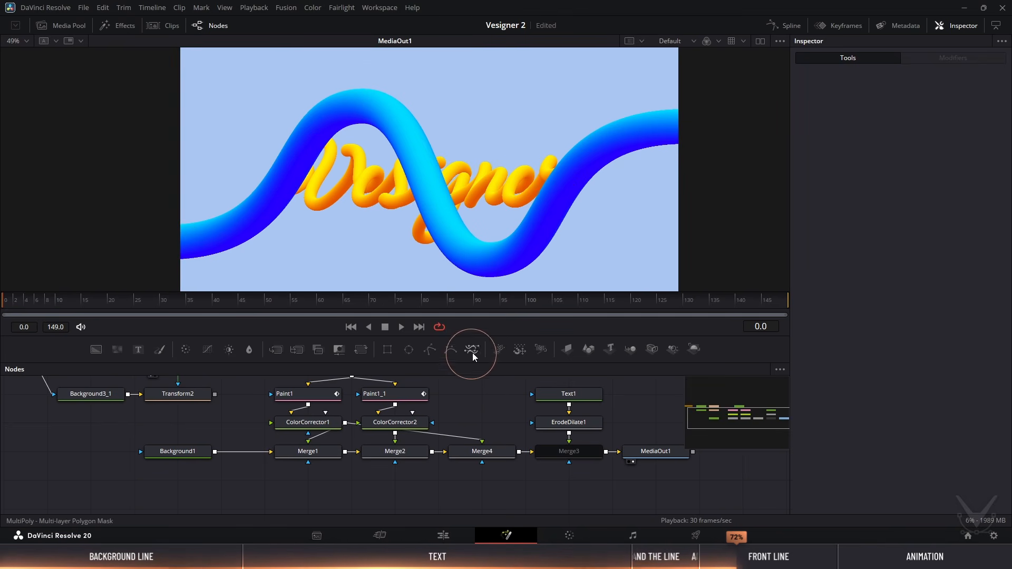
Attach a MultiPoly mask to Merge4 and place its first three polygon points around the i and g where the blue line crosses
drag(473, 352, 499, 463)
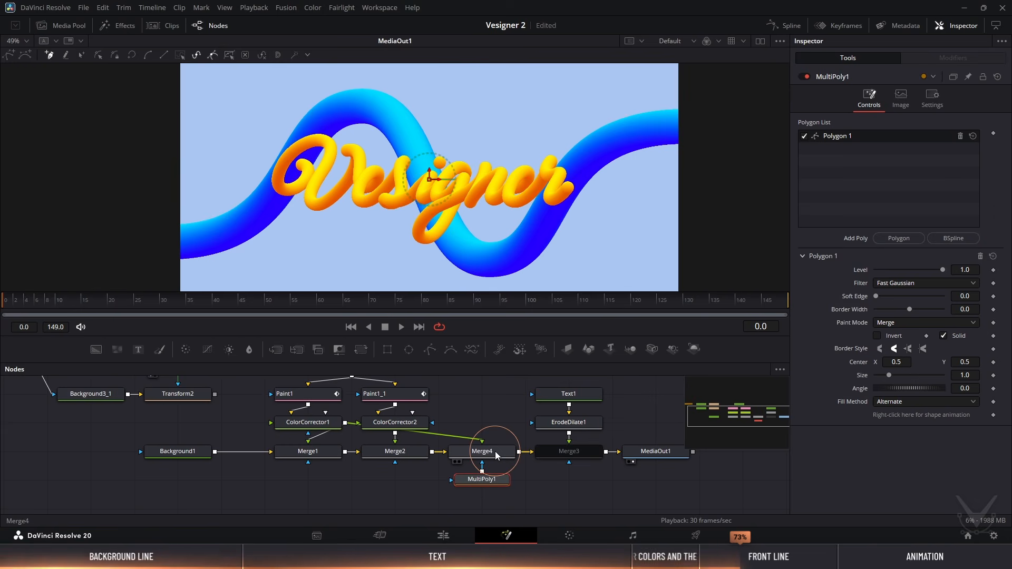
ctrl+scroll(421, 177, up, 2)
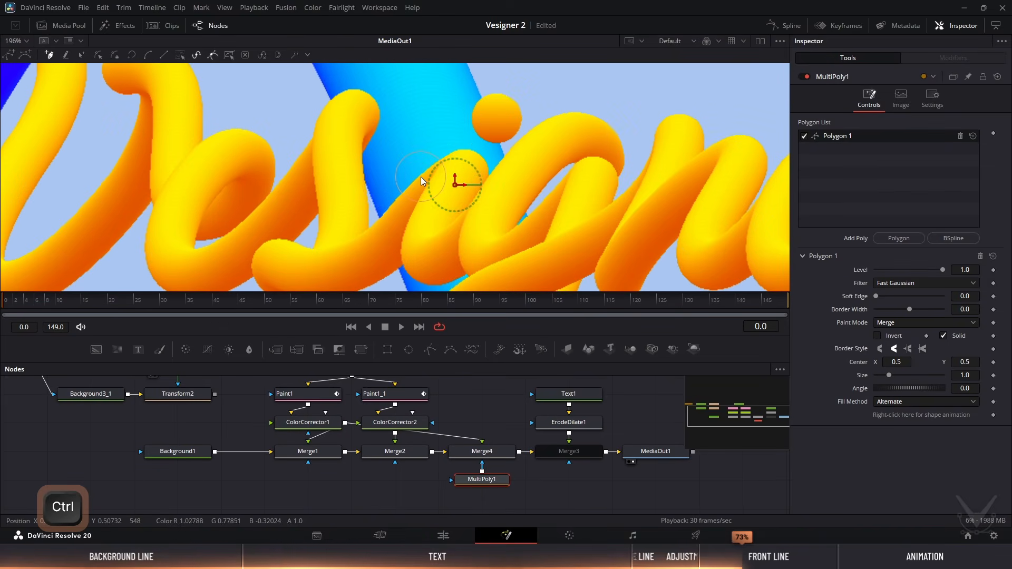
click(373, 217)
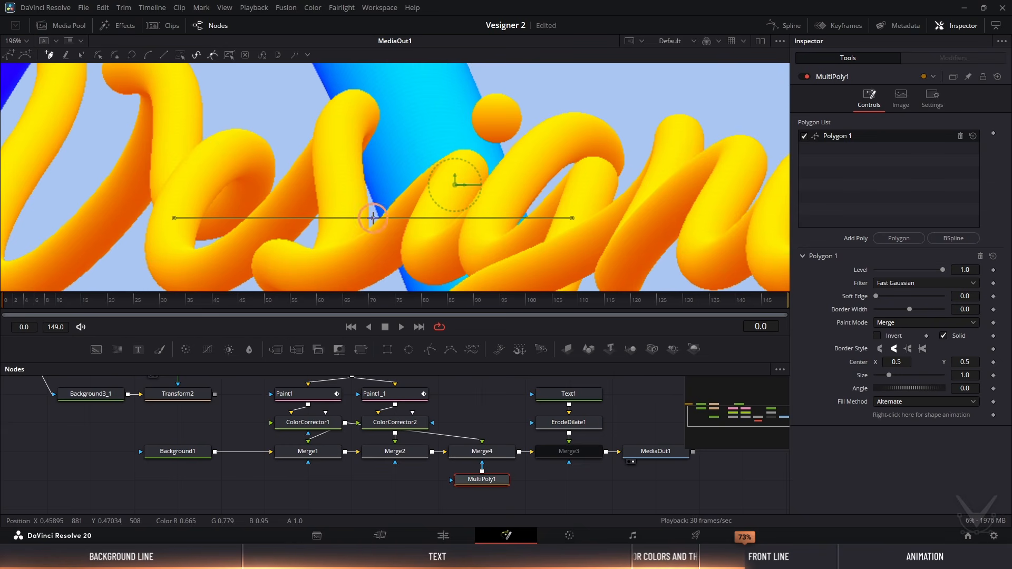
click(487, 76)
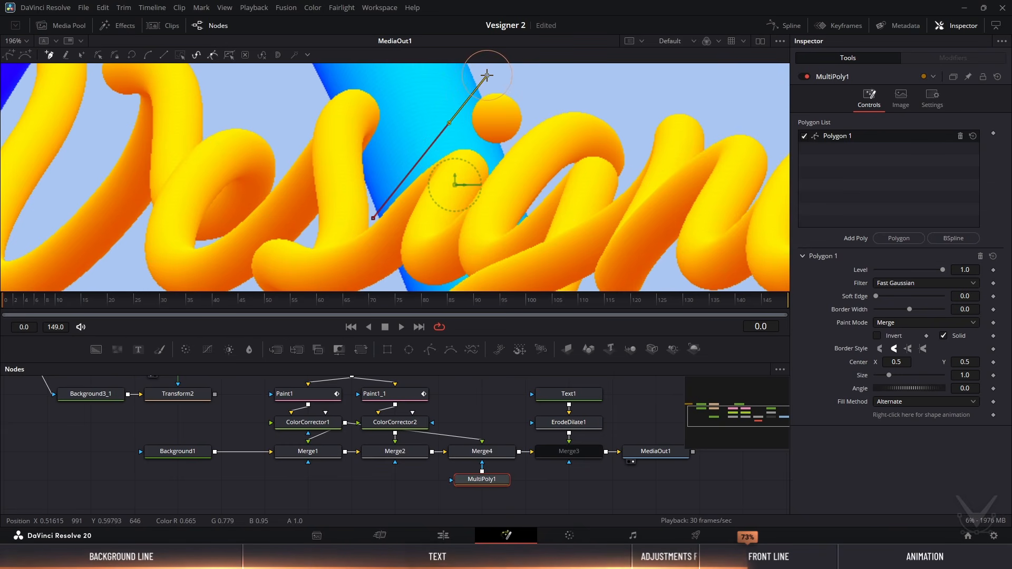
drag(555, 240, 500, 218)
scroll(500, 218, up, 2)
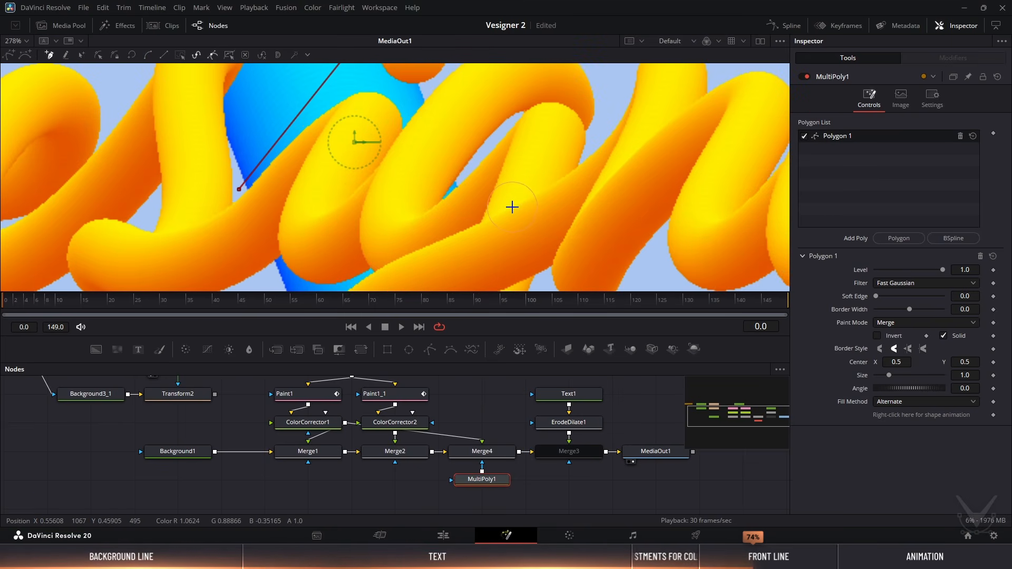
click(512, 207)
Continue Polygon 1 with a curved edge along the g's tail and close it beyond the blue line's left edge
drag(420, 255, 478, 181)
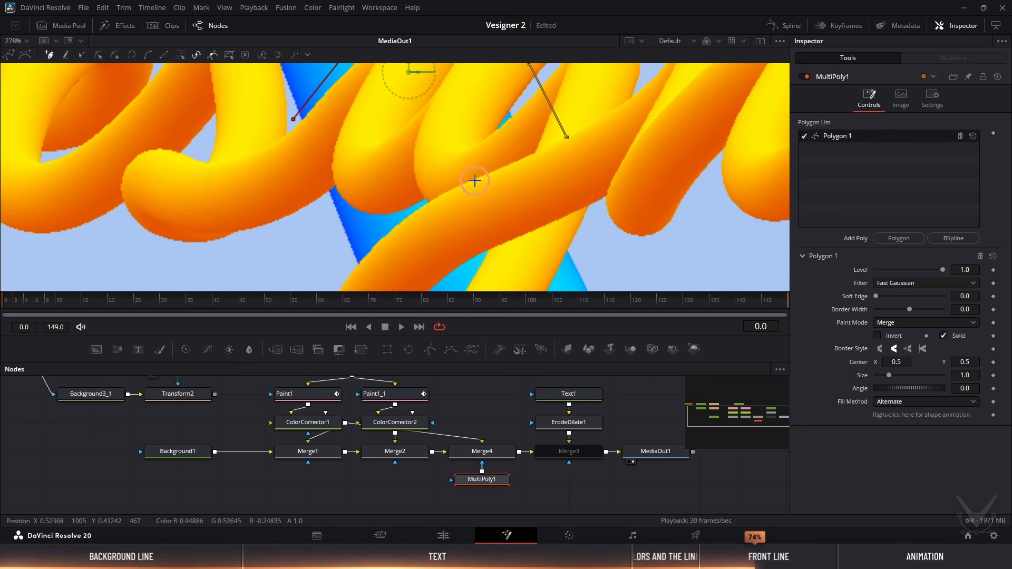
scroll(477, 181, up, 2)
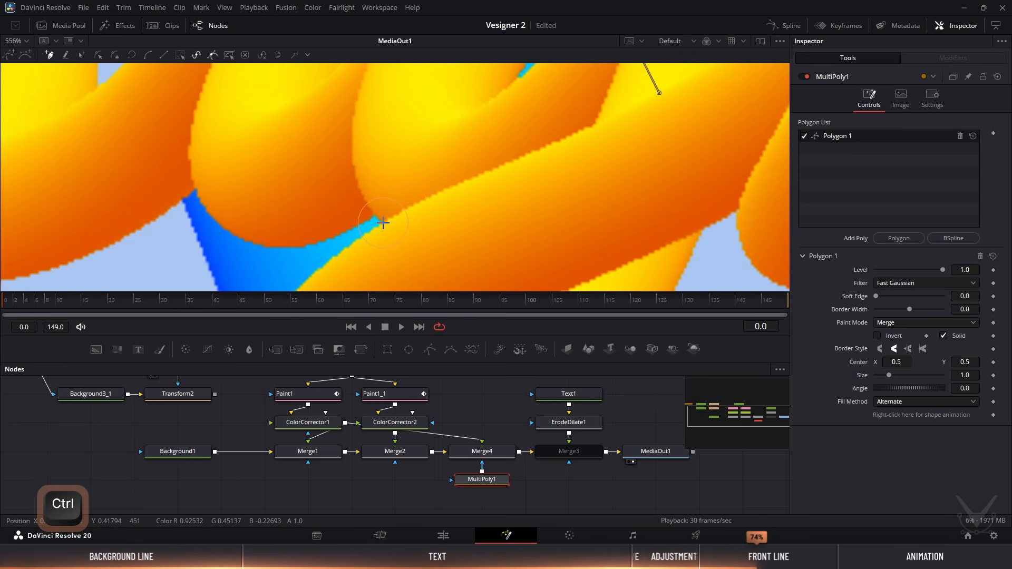
drag(383, 223, 327, 261)
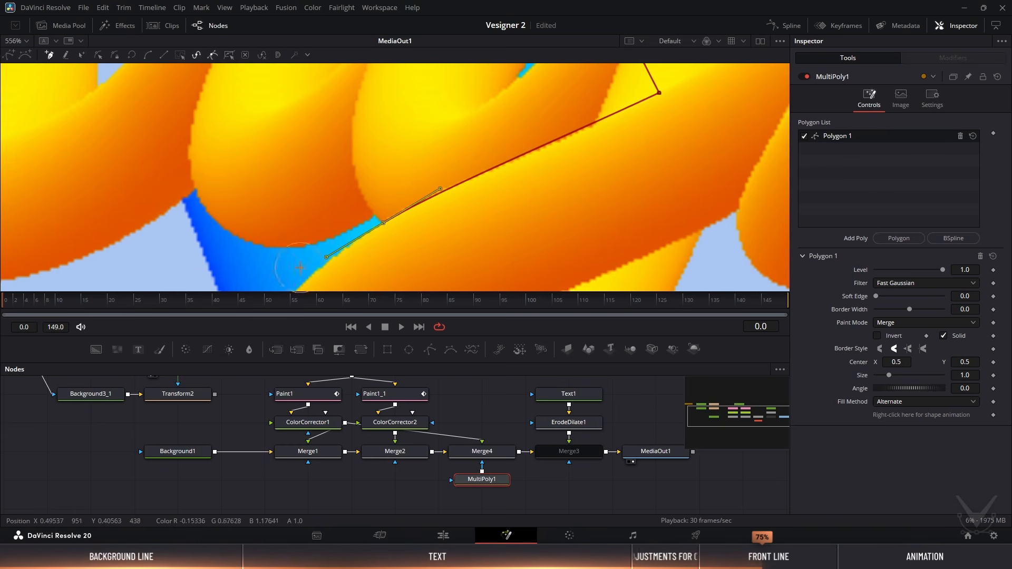
click(201, 282)
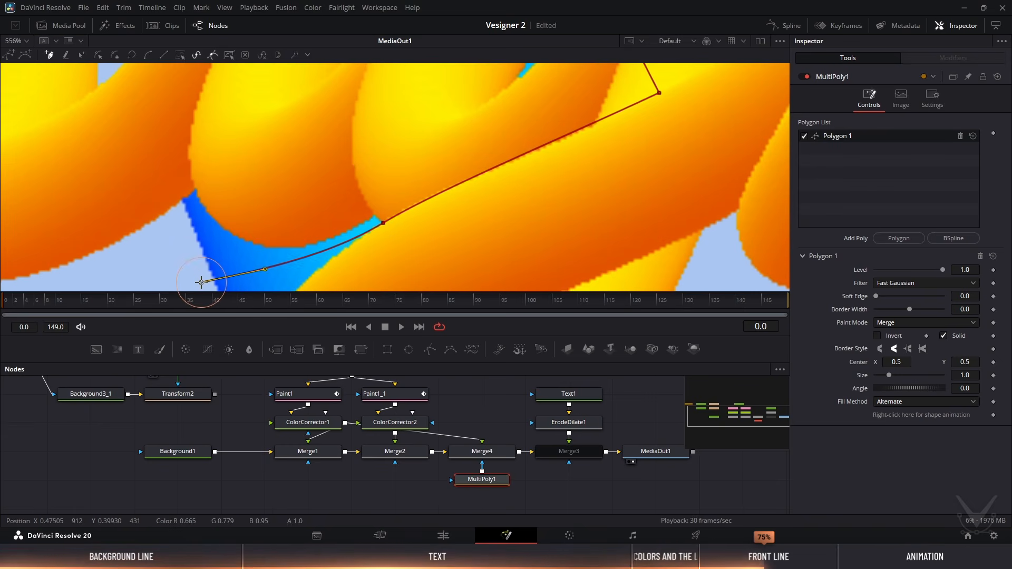
scroll(201, 232, down, 3)
scroll(200, 232, up, 1)
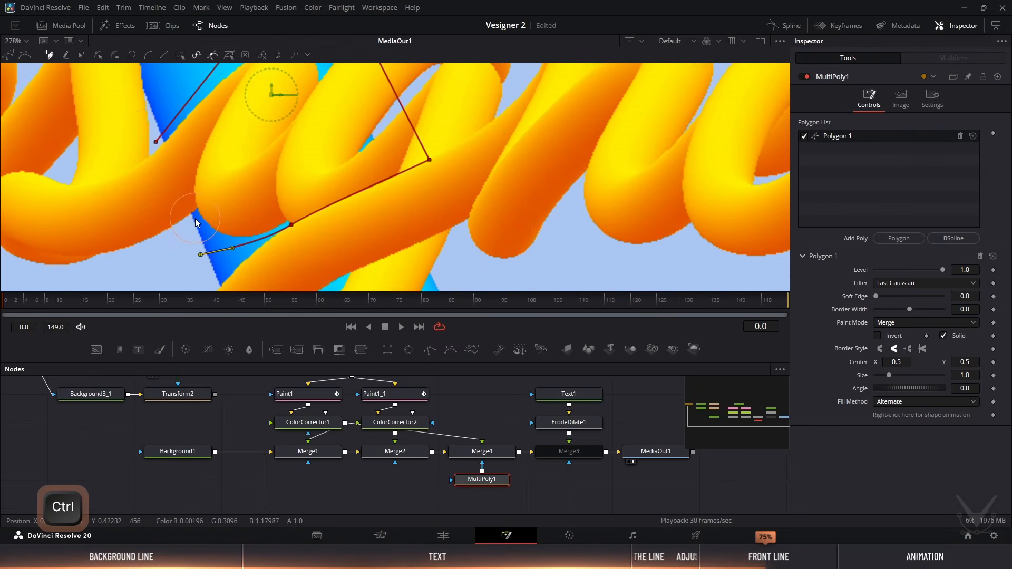
click(155, 141)
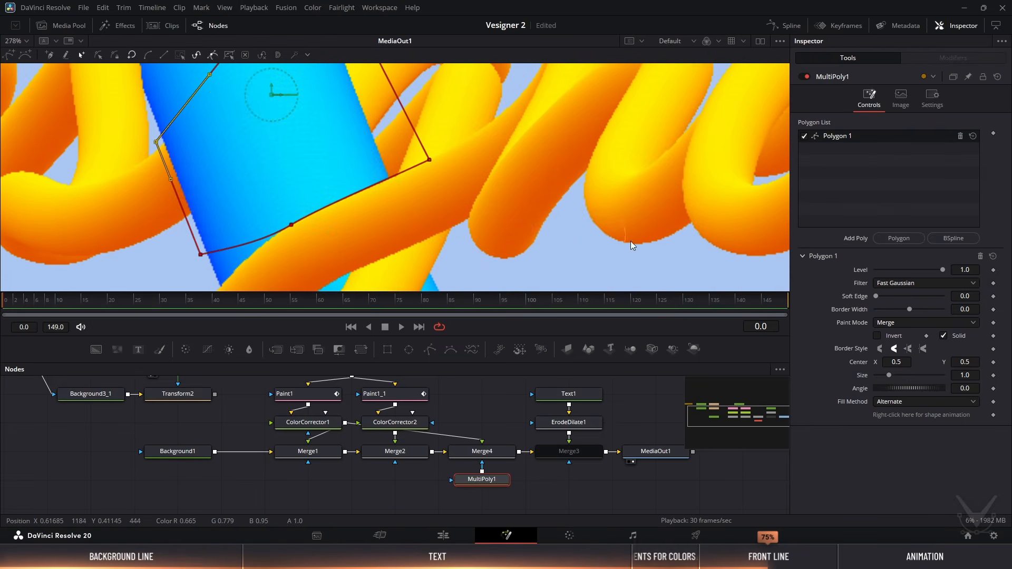
Lower Polygon 1's level to 0.512 and adjust its right corner's curve handle so the edge follows the g's tail
drag(944, 270, 917, 271)
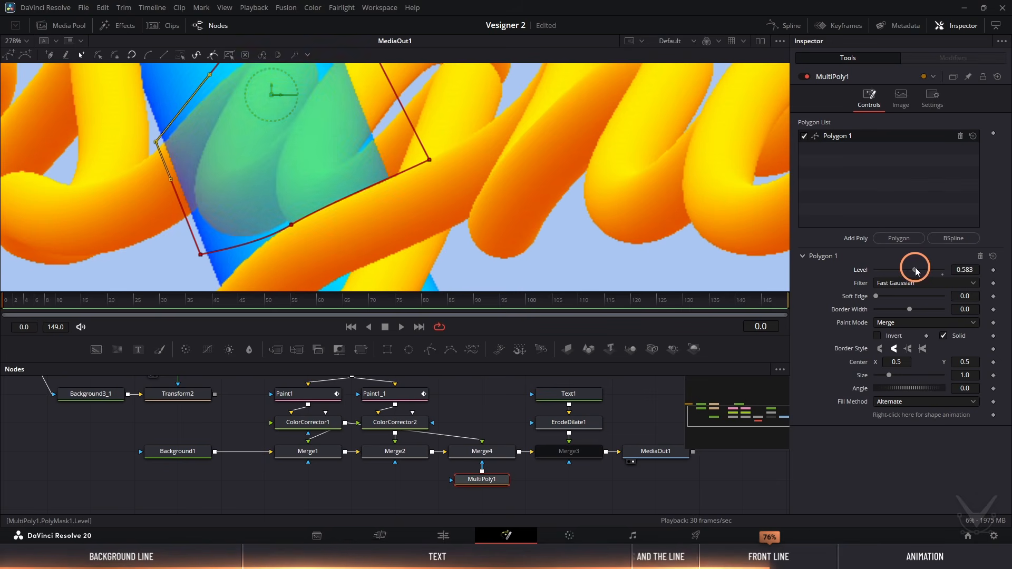
scroll(332, 182, up, 3)
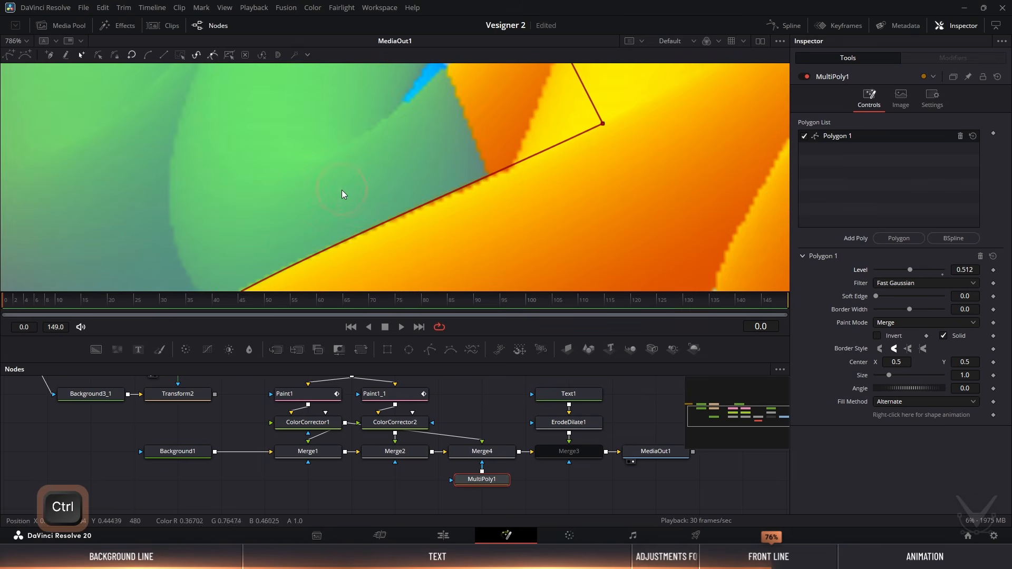
drag(357, 211, 332, 172)
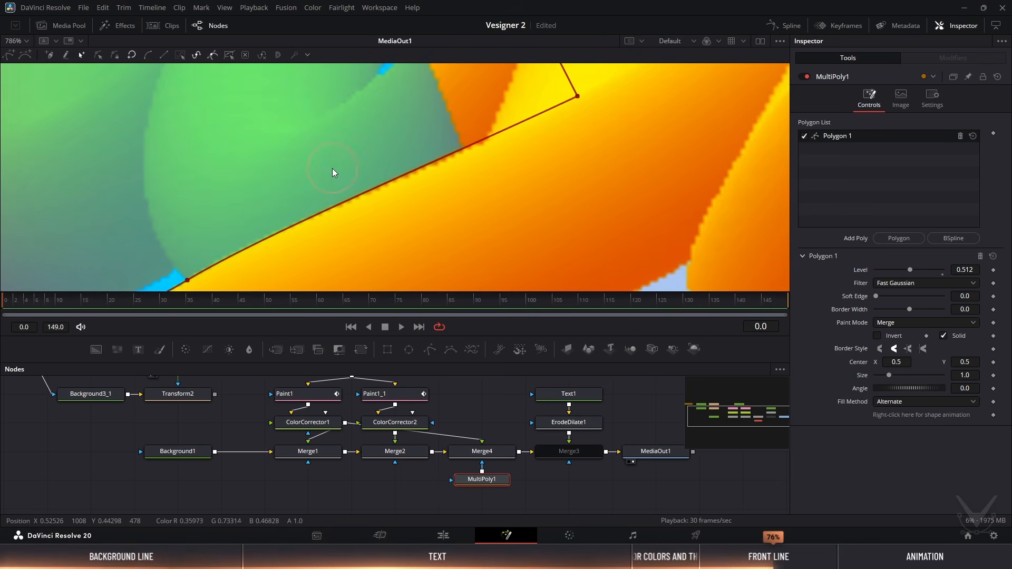
click(98, 55)
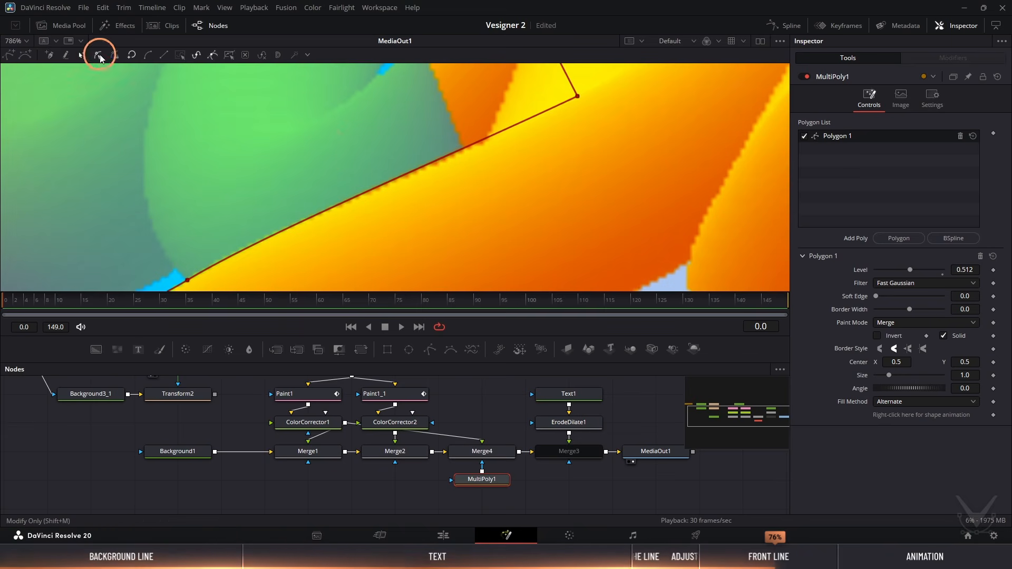
click(579, 97)
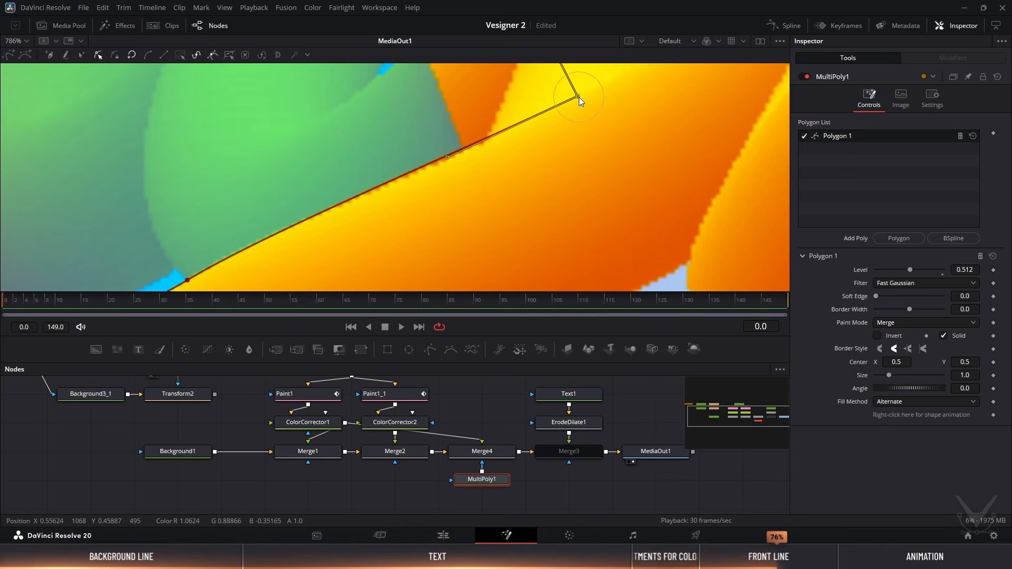
drag(447, 157, 451, 166)
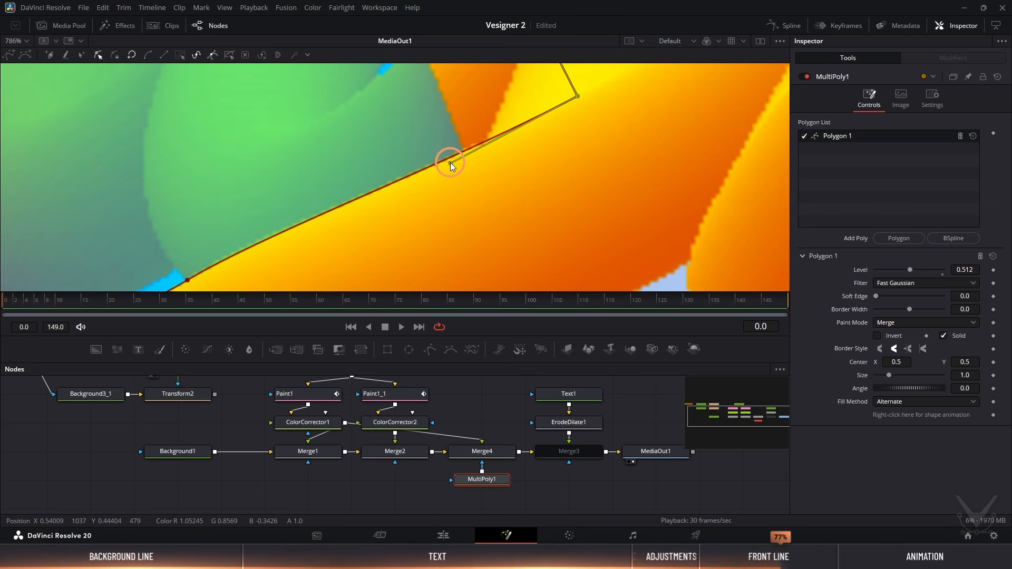
Set Polygon 1's level back to 1.0
scroll(324, 157, down, 5)
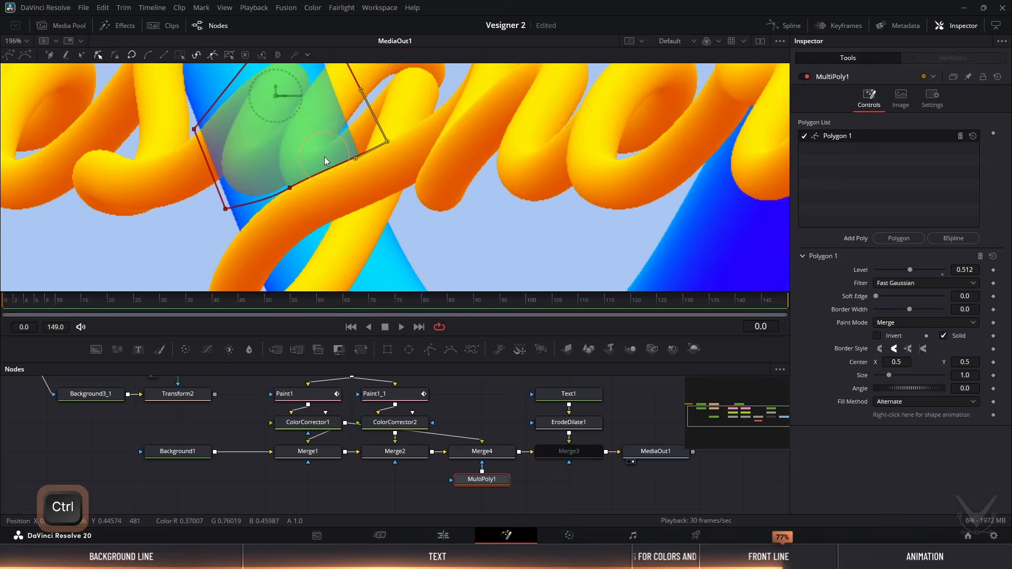
scroll(324, 156, up, 1)
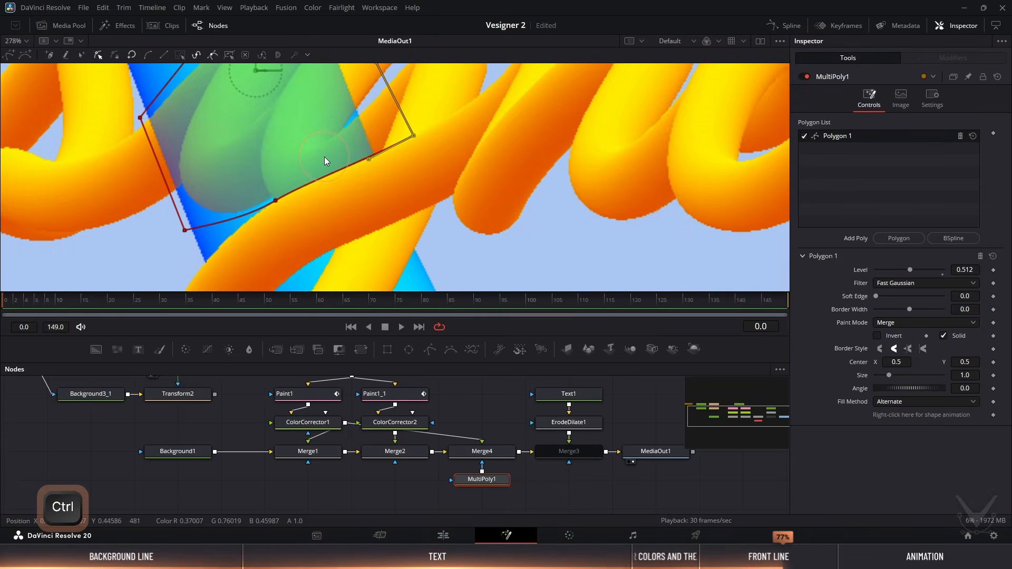
click(942, 276)
Add a second polygon to the MultiPoly mask and trace its upper edge along the underside of the g's crossing stroke
scroll(279, 166, down, 1)
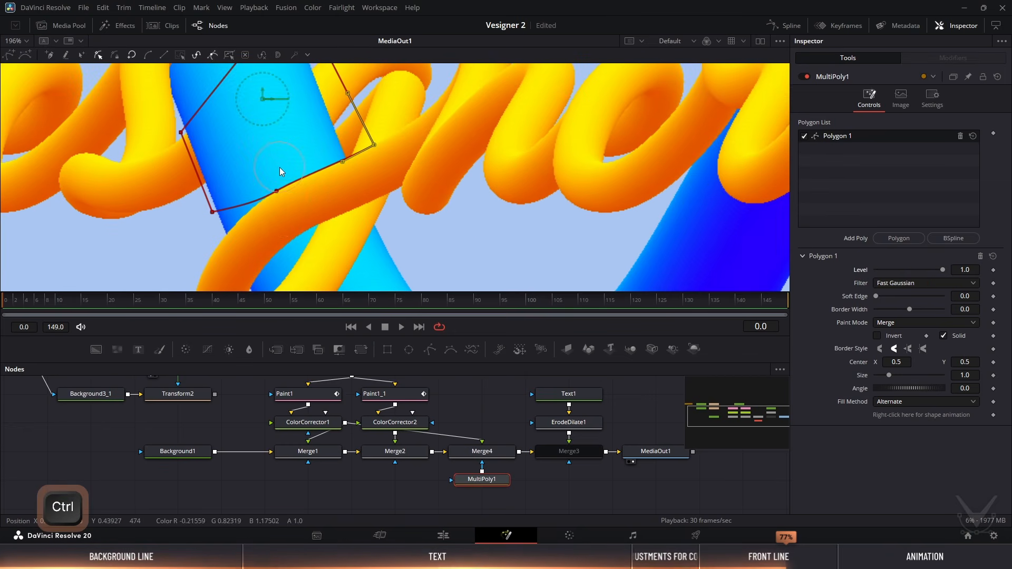
drag(288, 206, 314, 138)
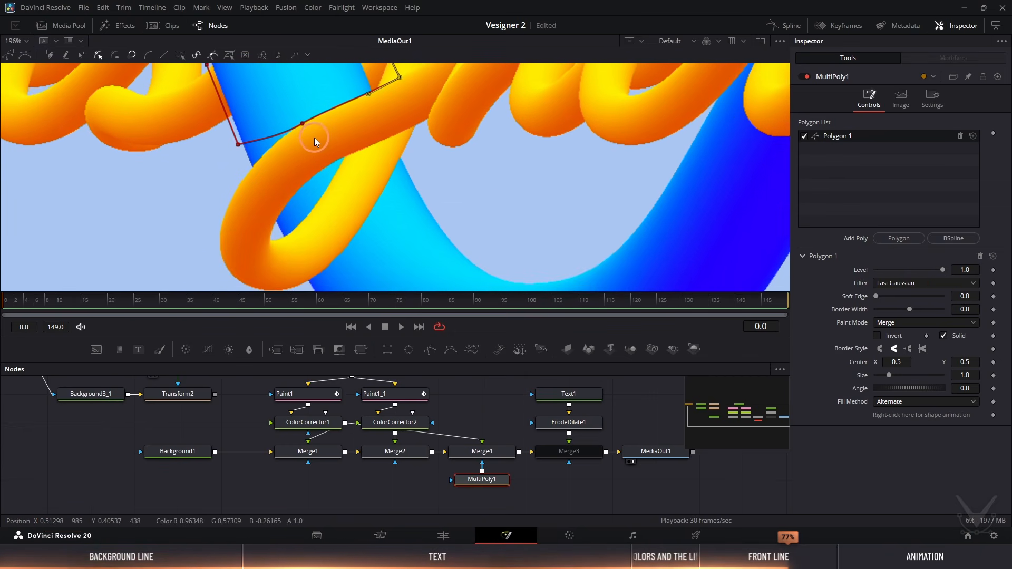
click(900, 239)
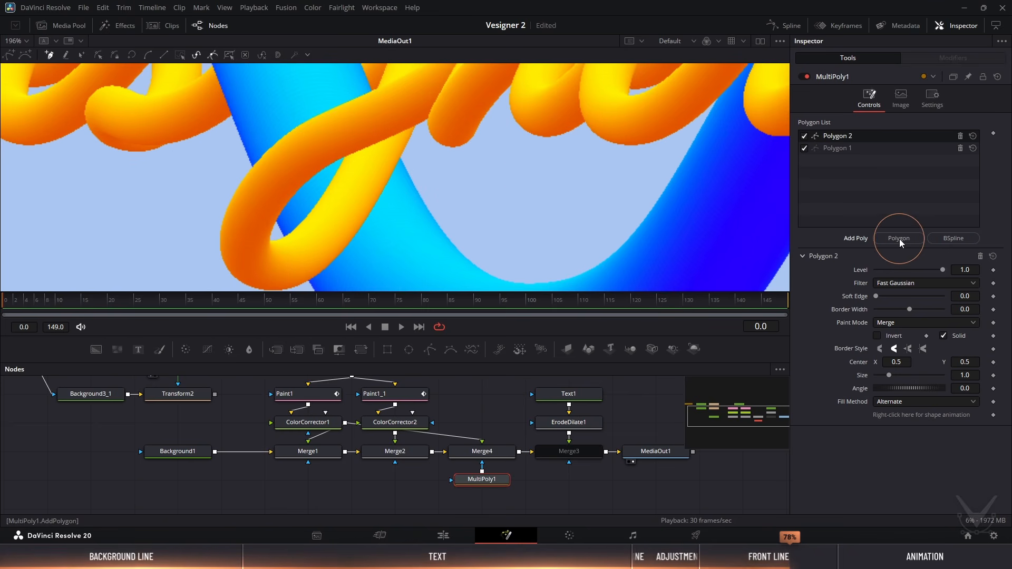
ctrl+scroll(338, 172, up, 5)
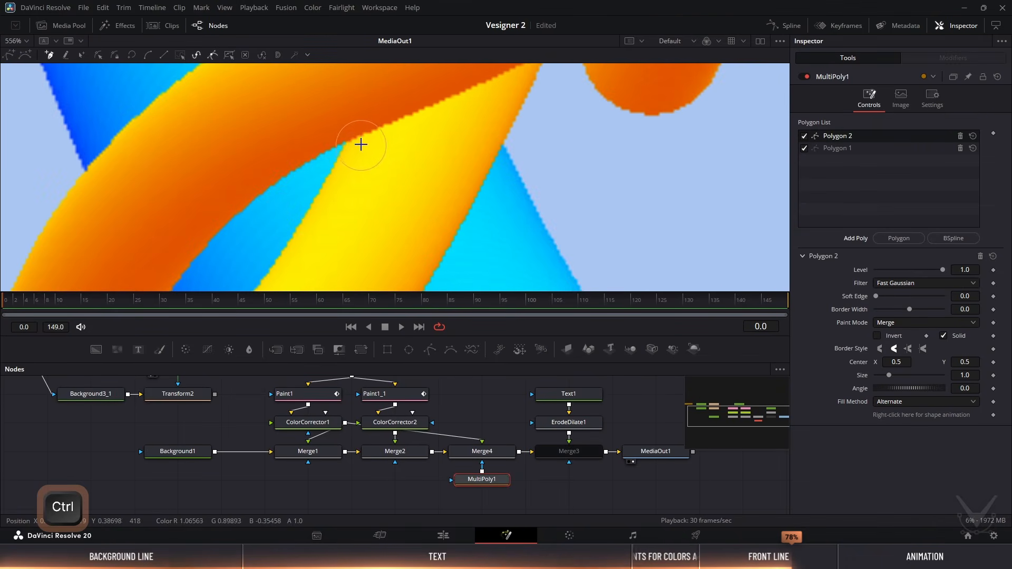
ctrl+scroll(341, 145, up, 1)
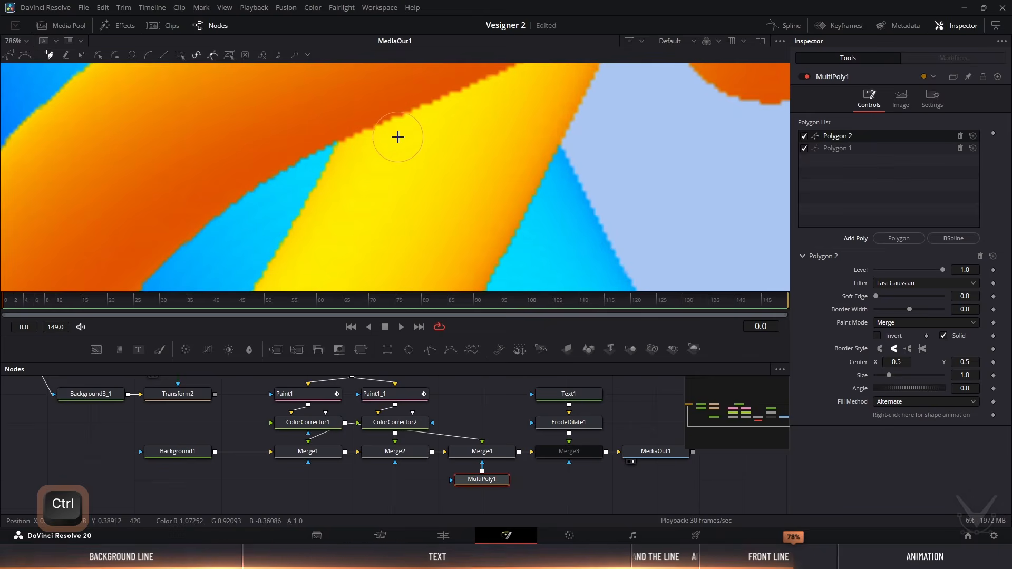
drag(398, 138, 344, 172)
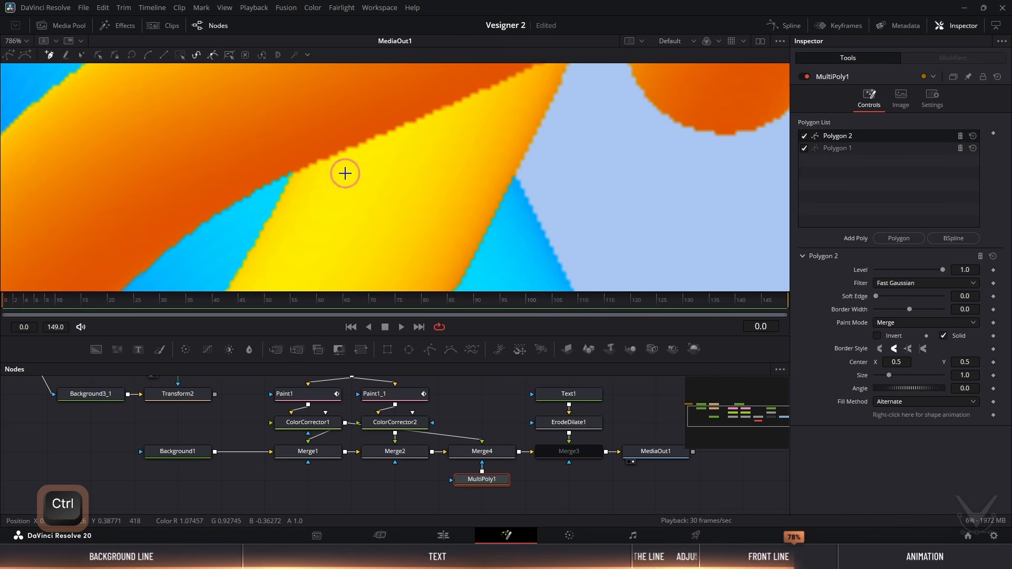
click(290, 174)
click(328, 154)
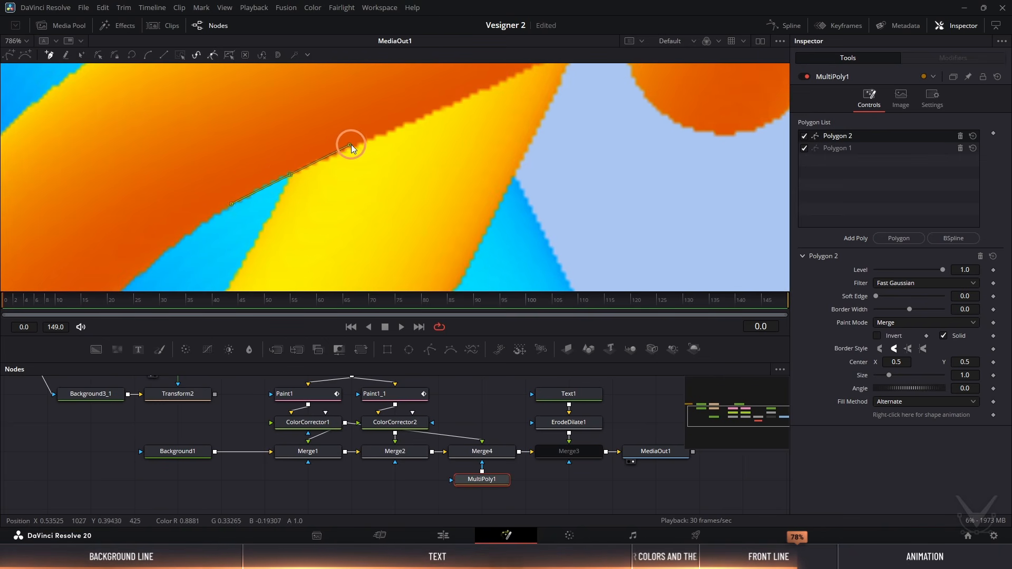
drag(351, 144, 356, 144)
drag(427, 127, 316, 205)
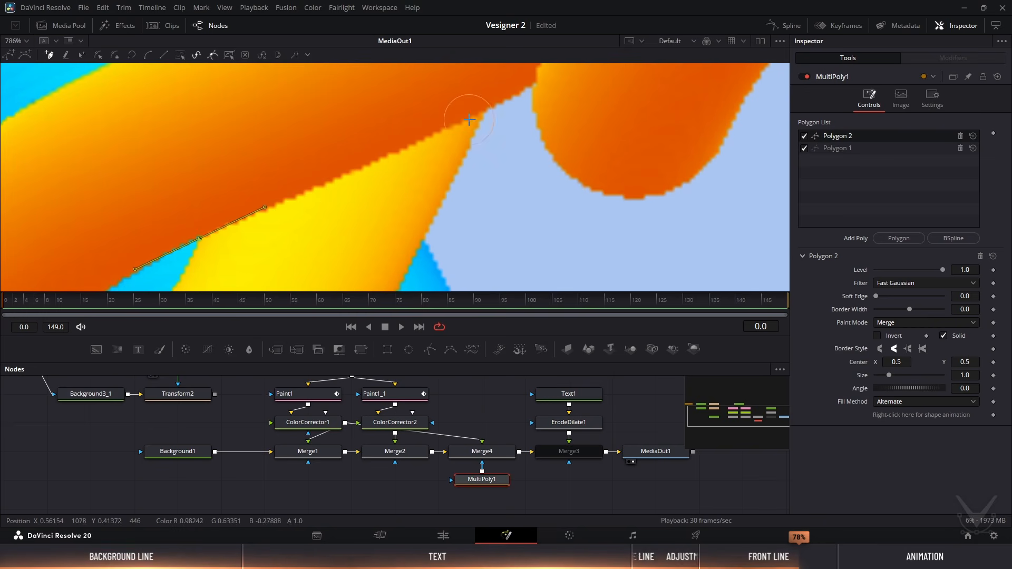
click(496, 106)
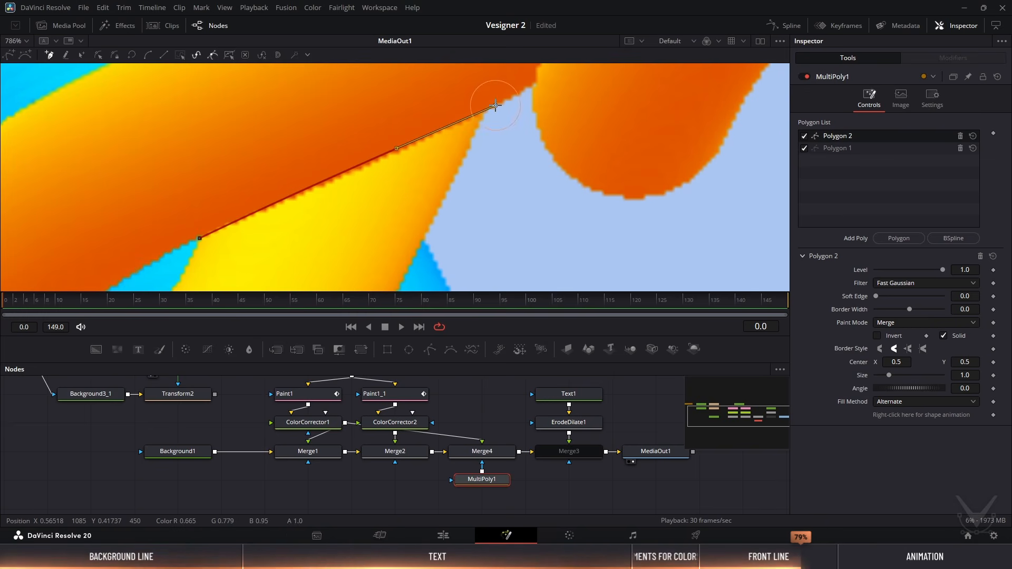
Extend Polygon 2 around the yellow right-hand stroke of the g's loop and close it at its first point
ctrl+scroll(495, 169, down, 3)
drag(492, 219, 491, 108)
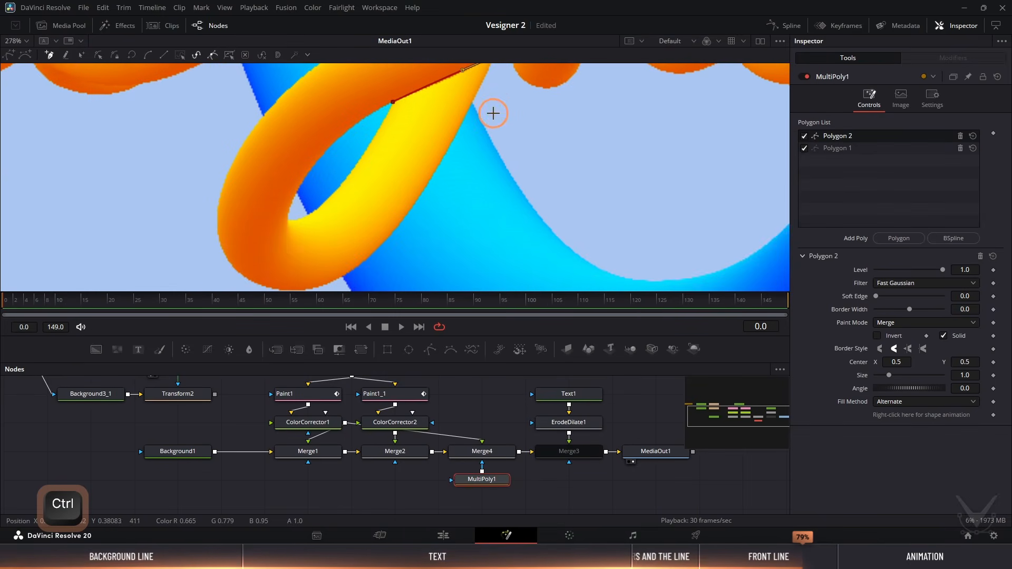
click(458, 239)
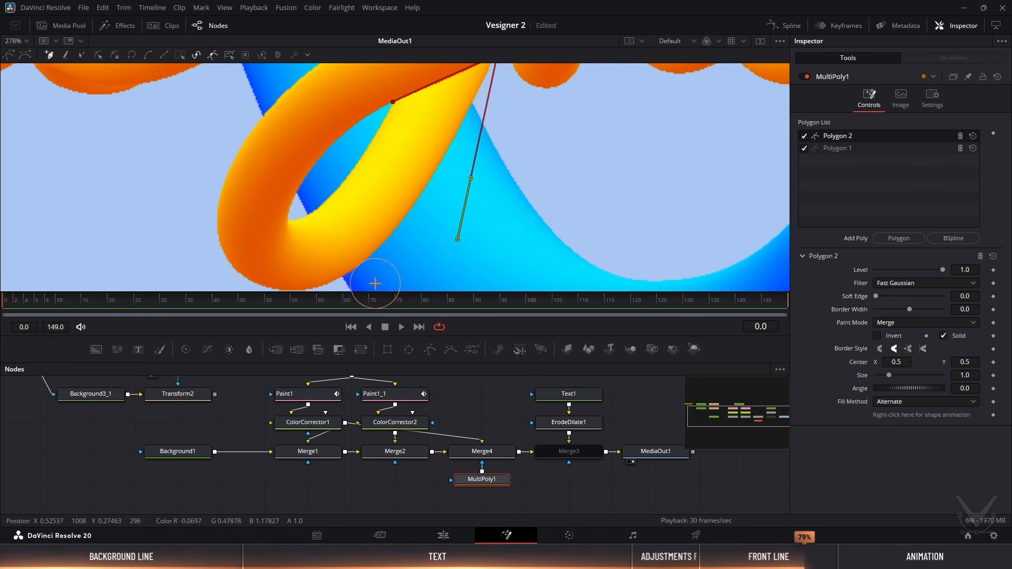
drag(375, 271, 389, 206)
click(342, 249)
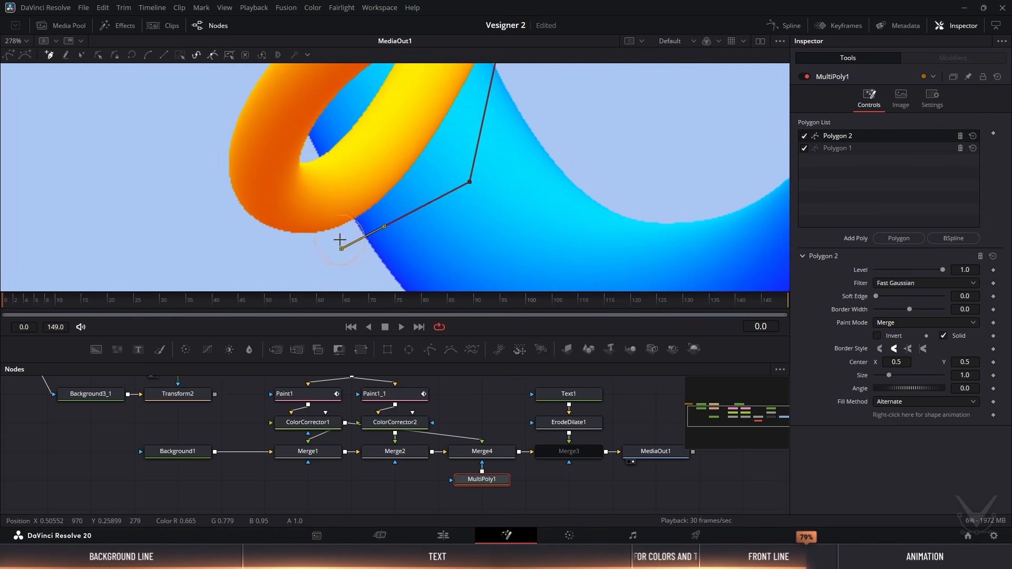
click(310, 152)
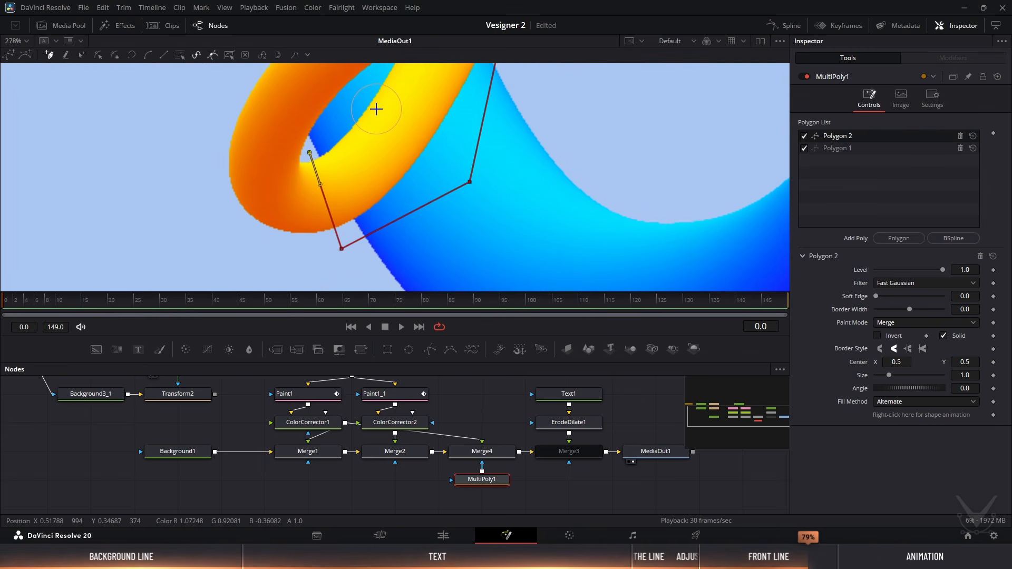
ctrl+scroll(377, 108, up, 2)
ctrl+scroll(343, 156, up, 2)
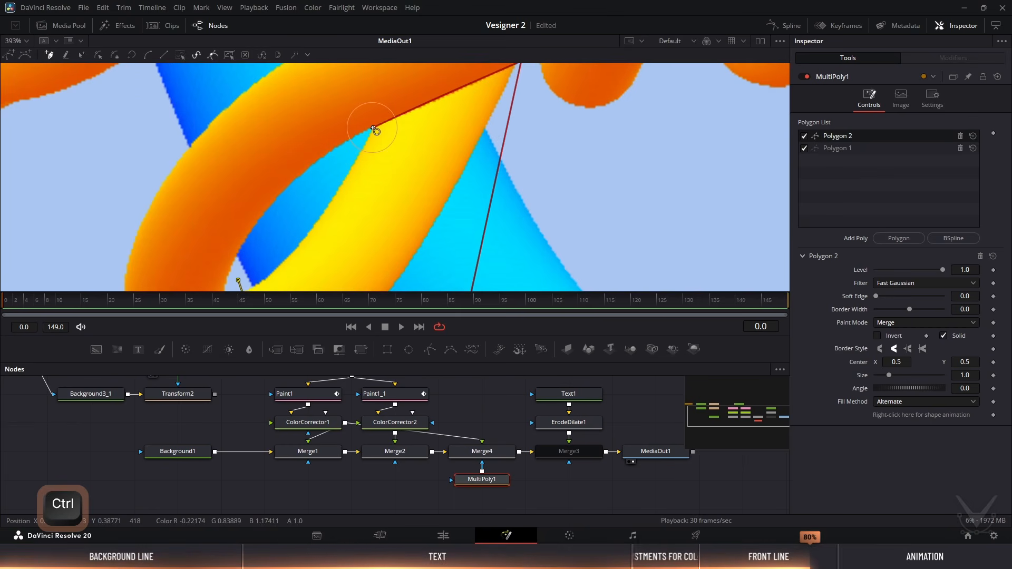
click(373, 128)
Lower Polygon 2's level to 0.425 and adjust the curve handles of its upper edge along the underside of the g's crossing stroke
drag(943, 269, 905, 271)
scroll(445, 95, up, 2)
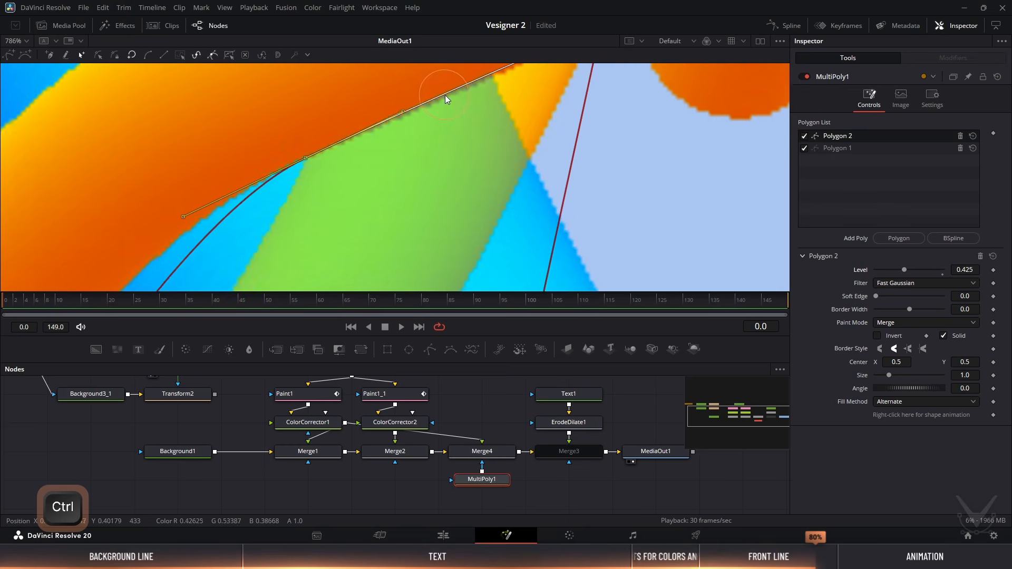
drag(469, 112, 372, 194)
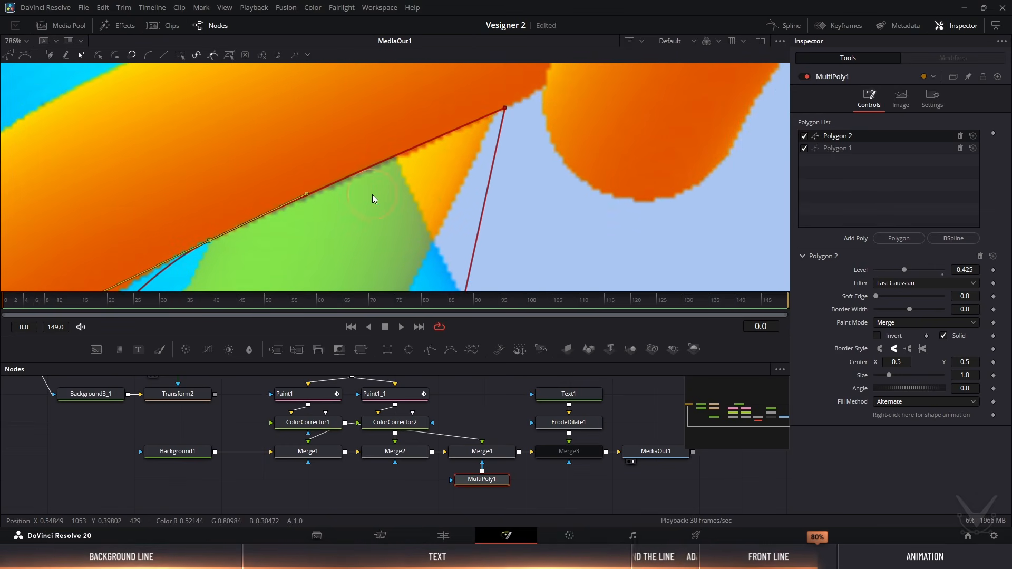
click(99, 55)
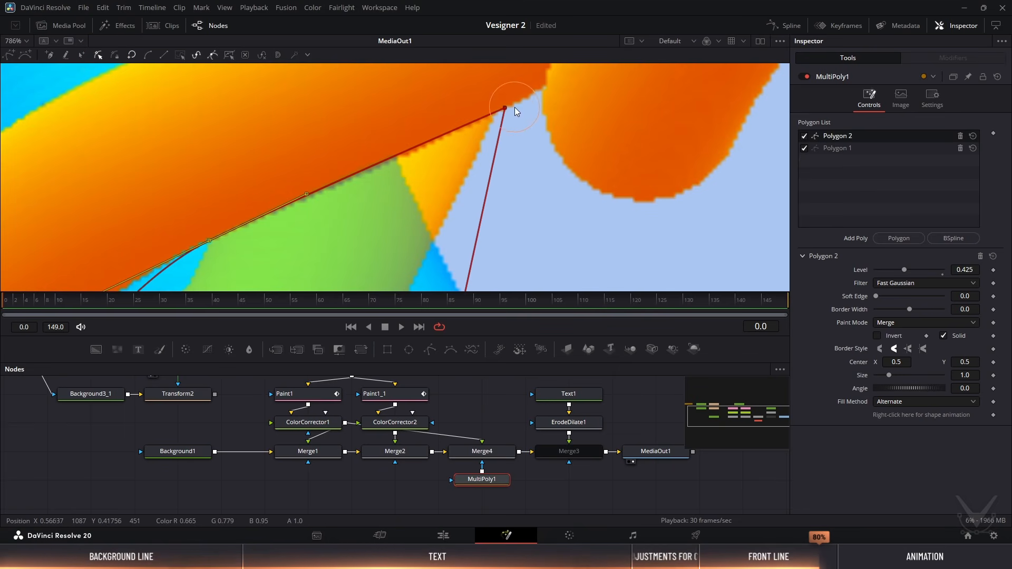
click(505, 109)
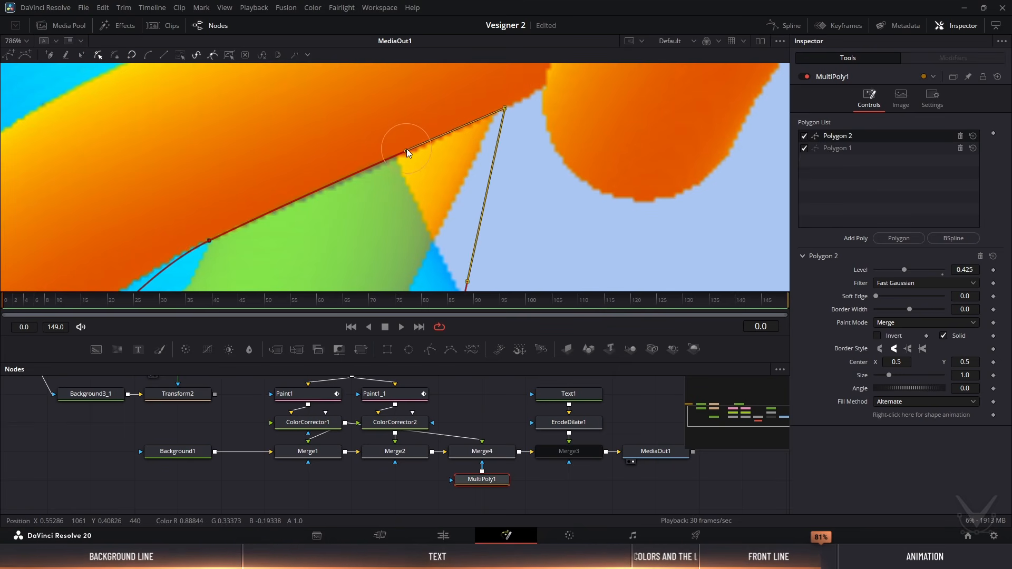
drag(406, 150, 409, 153)
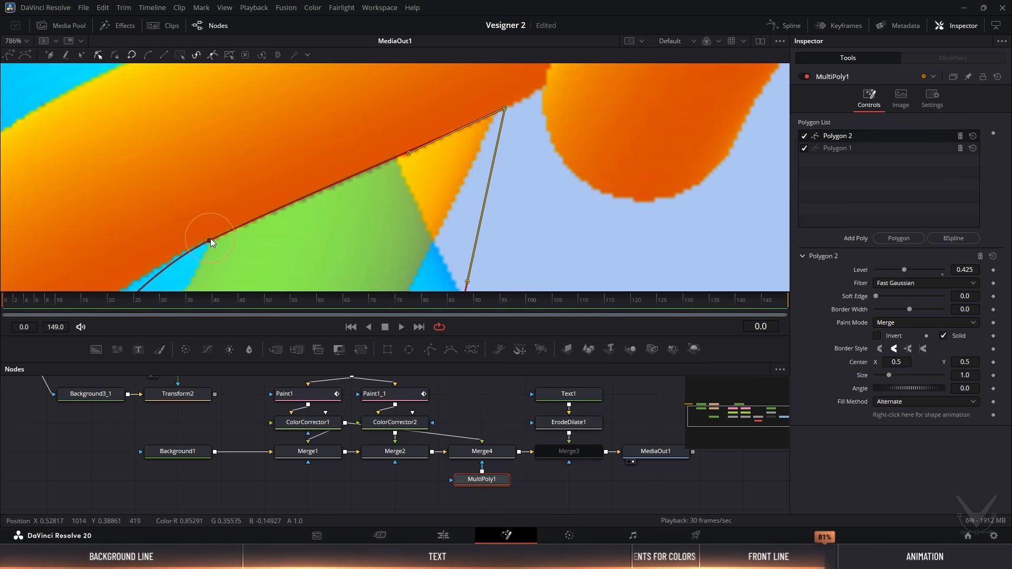
click(211, 240)
drag(308, 194, 308, 195)
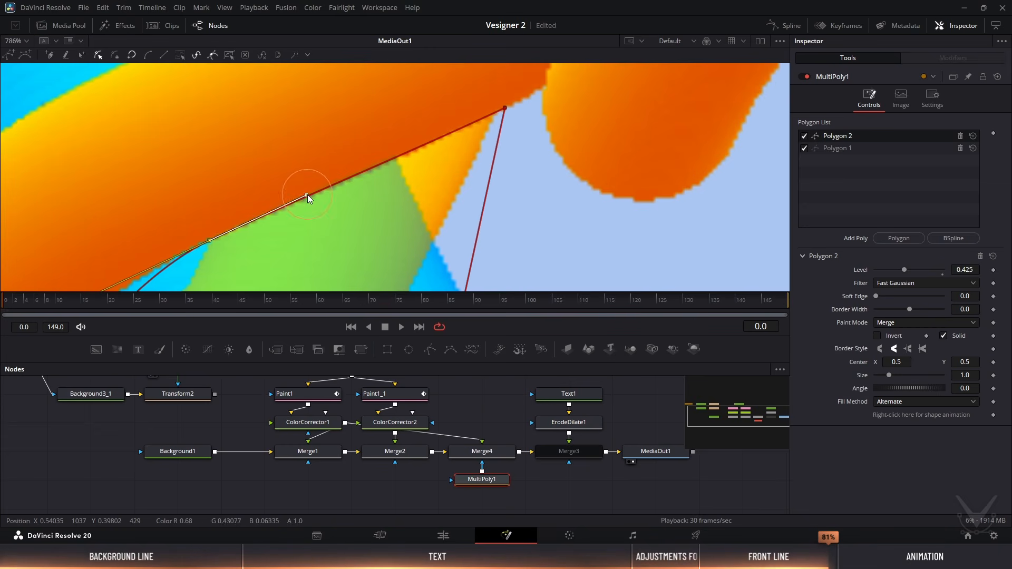
Set Polygon 2's level back to 1.0 and deselect the MultiPoly mask
click(943, 270)
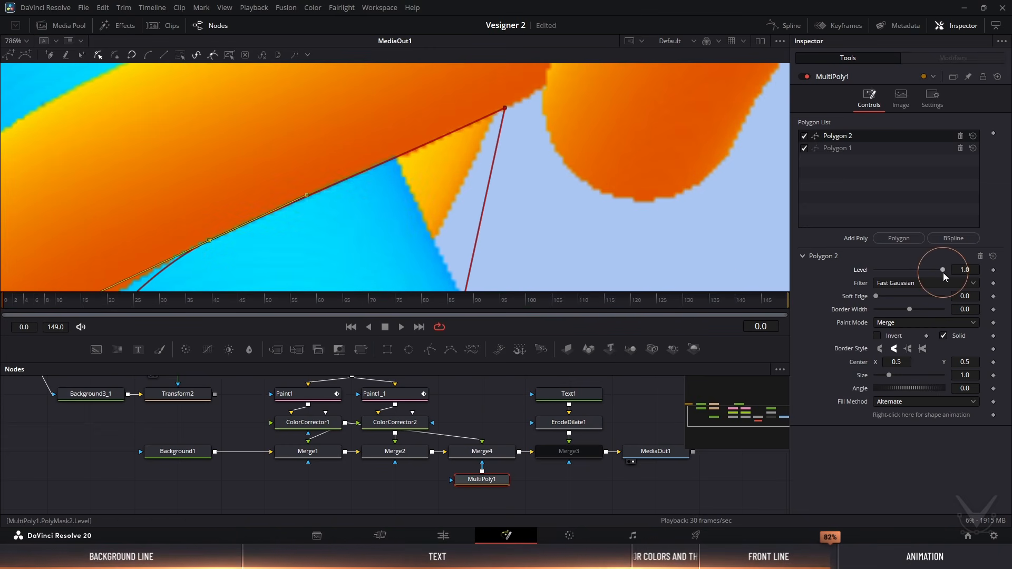
scroll(278, 164, down, 10)
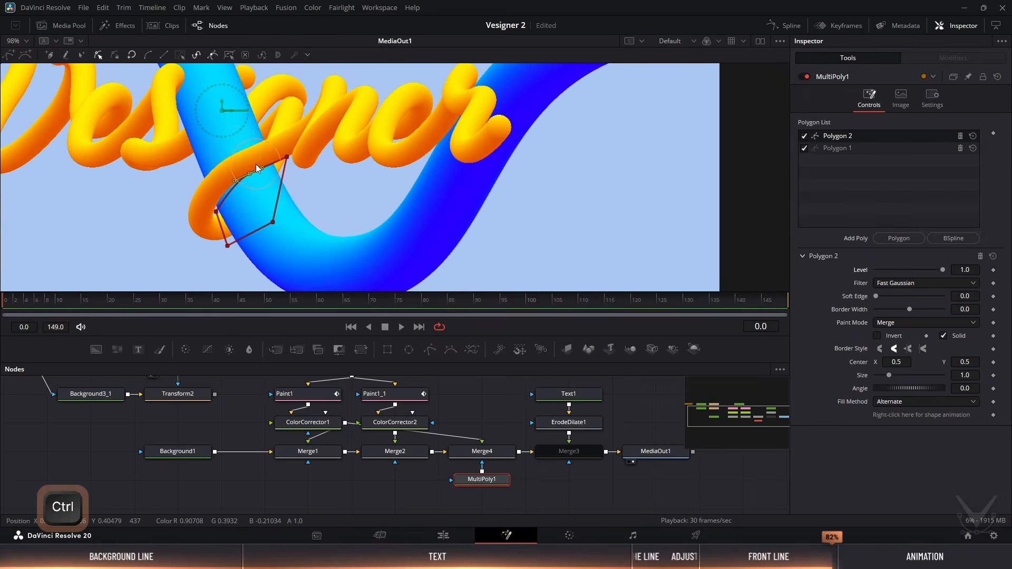
drag(233, 152, 306, 155)
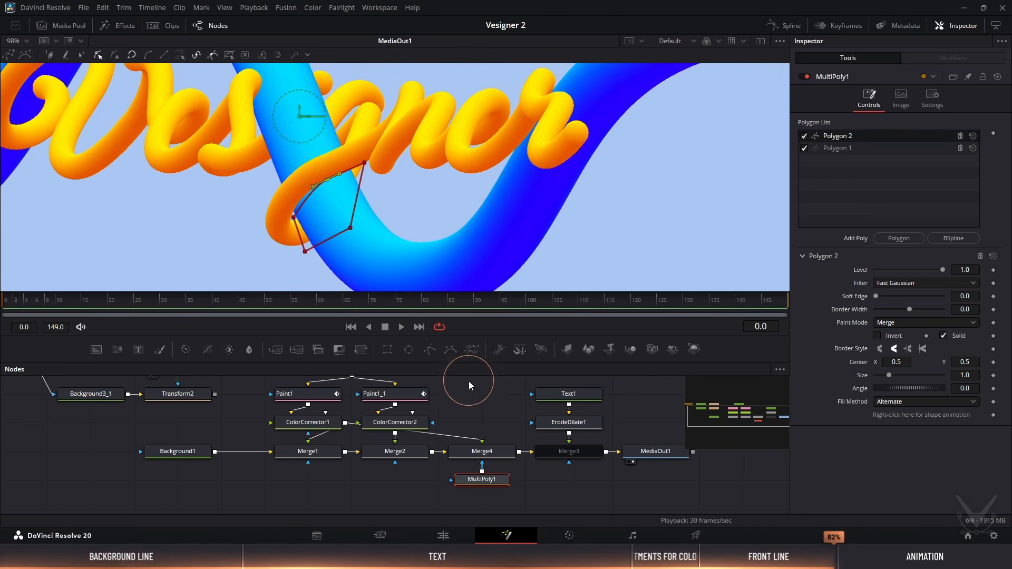
click(473, 402)
ctrl+scroll(314, 176, down, 3)
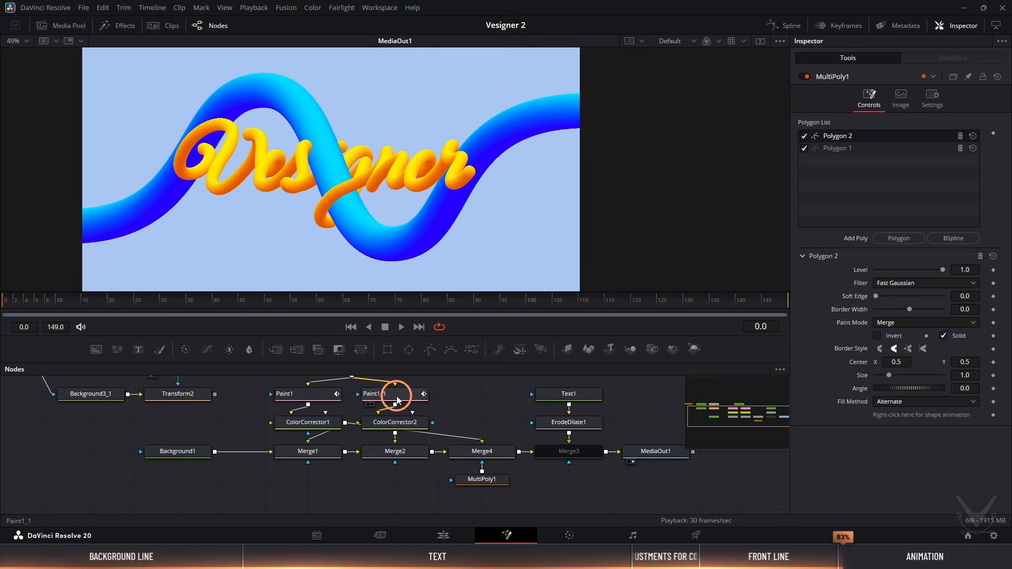
Keyframe the Write On end of Paint1_1's PolylineStroke1_1 from 0.0 at frame 0 to 1.0 at frame 50
click(398, 400)
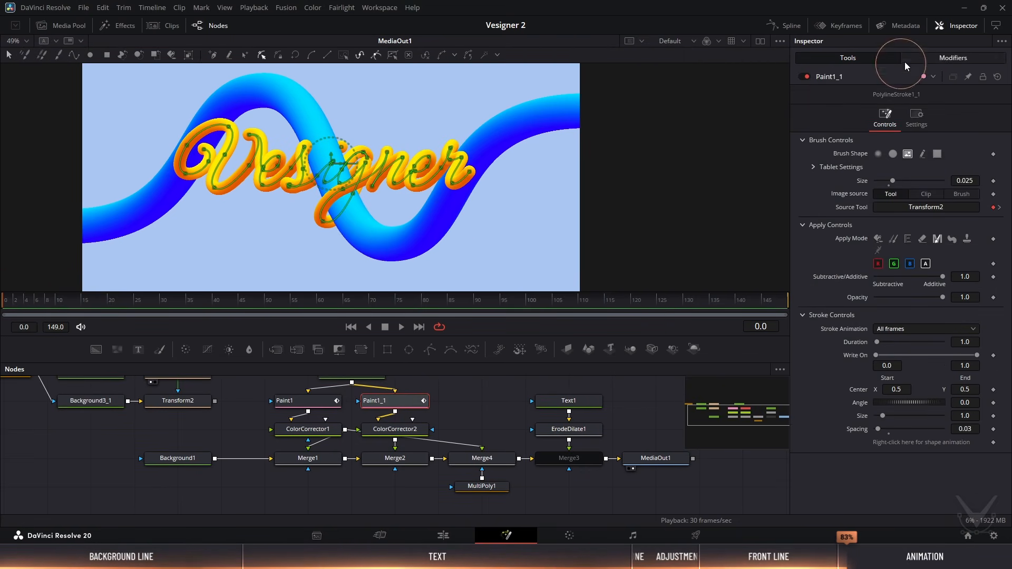
click(931, 58)
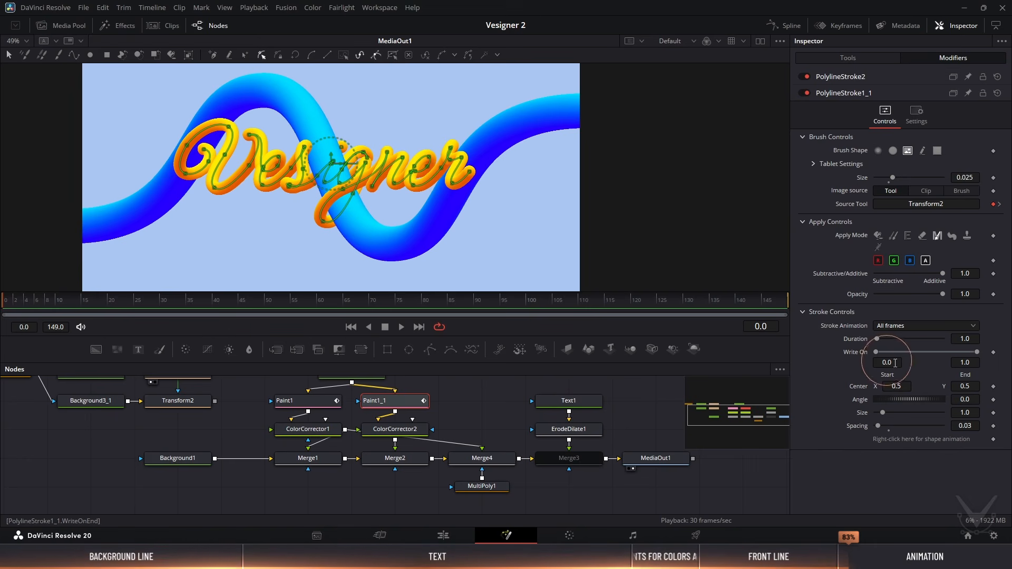
drag(978, 353, 854, 353)
click(994, 352)
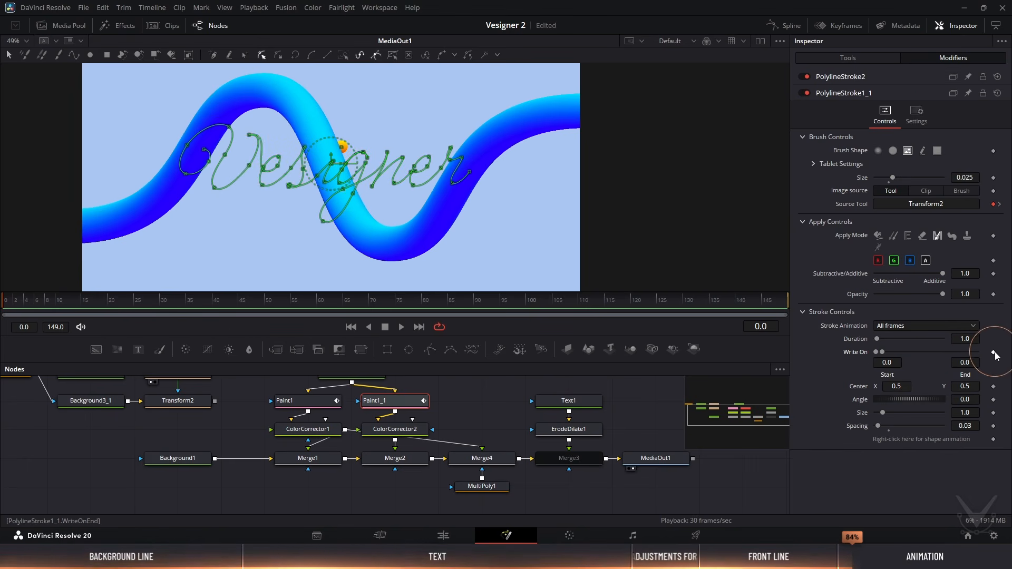
drag(218, 306, 267, 300)
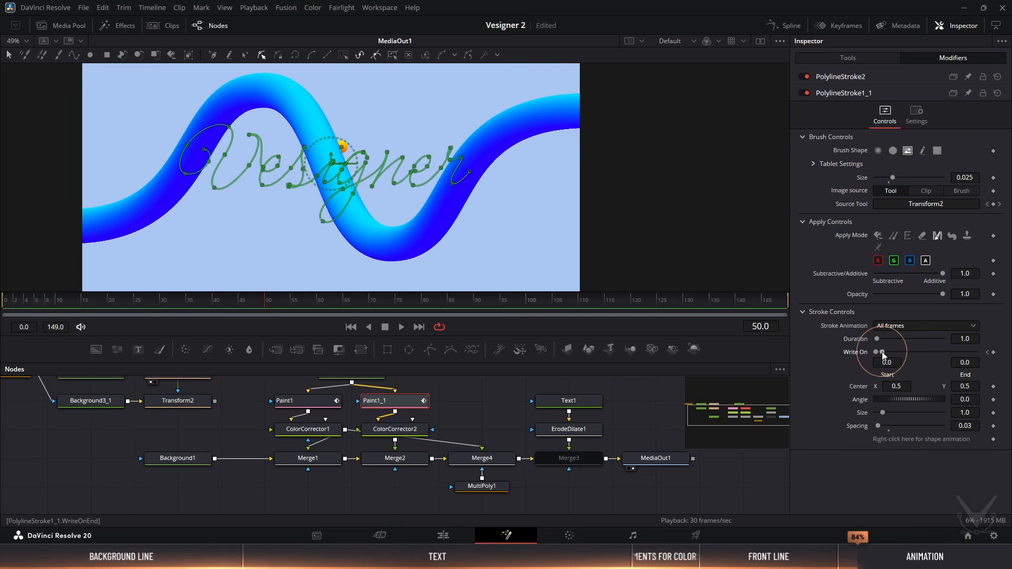
drag(892, 352, 1009, 352)
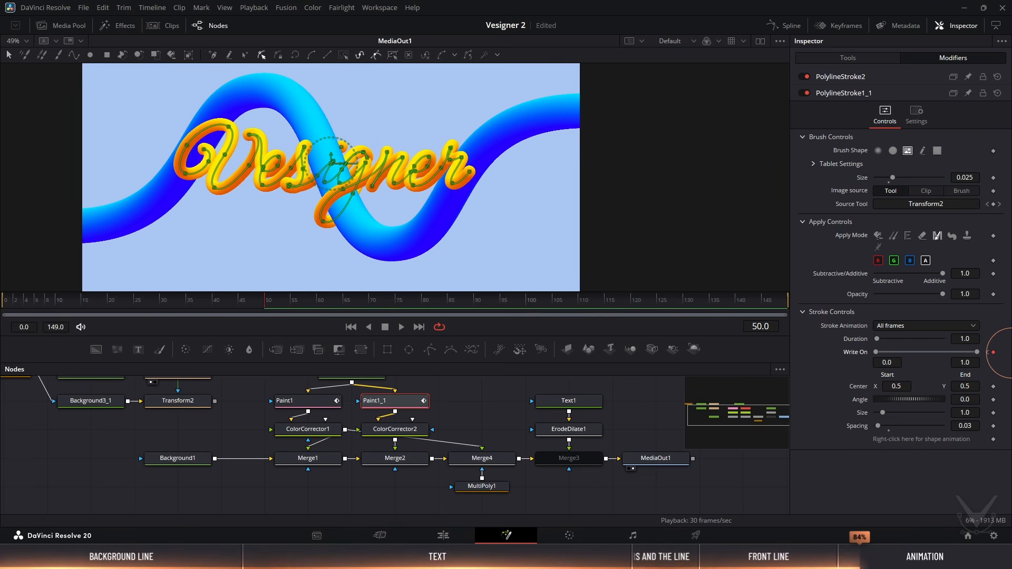
Show PolylineStroke1_1's write-on curves in the Spline editor, smooth all their keyframes, and close the editor
click(791, 26)
click(232, 411)
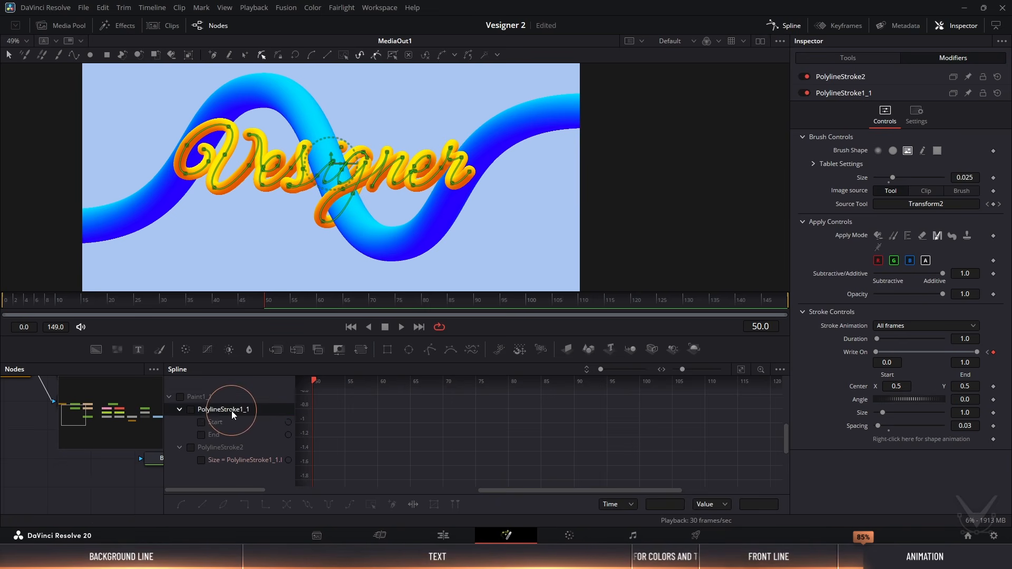
click(741, 370)
ctrl+scroll(634, 435, down, 4)
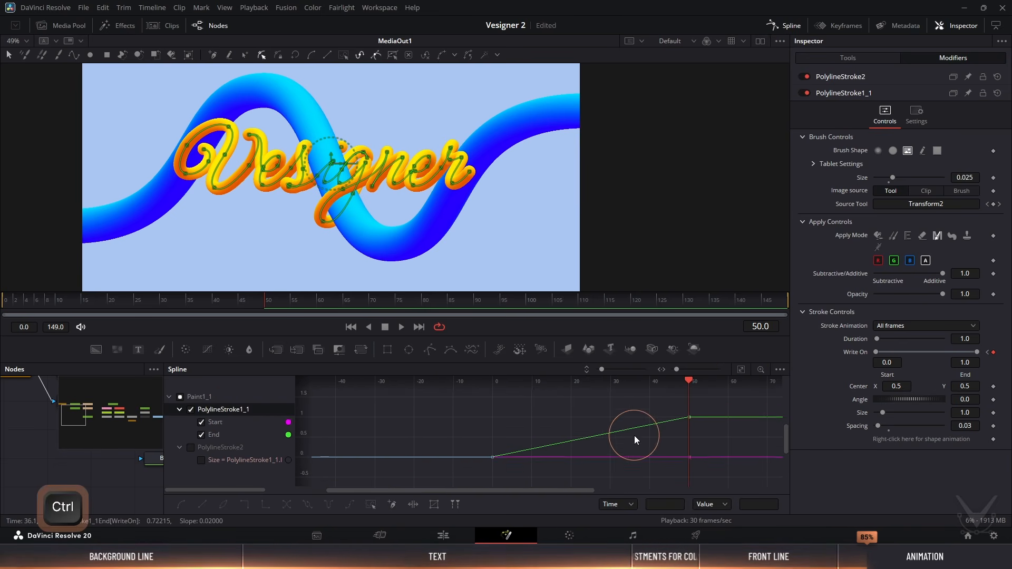
click(371, 505)
click(181, 504)
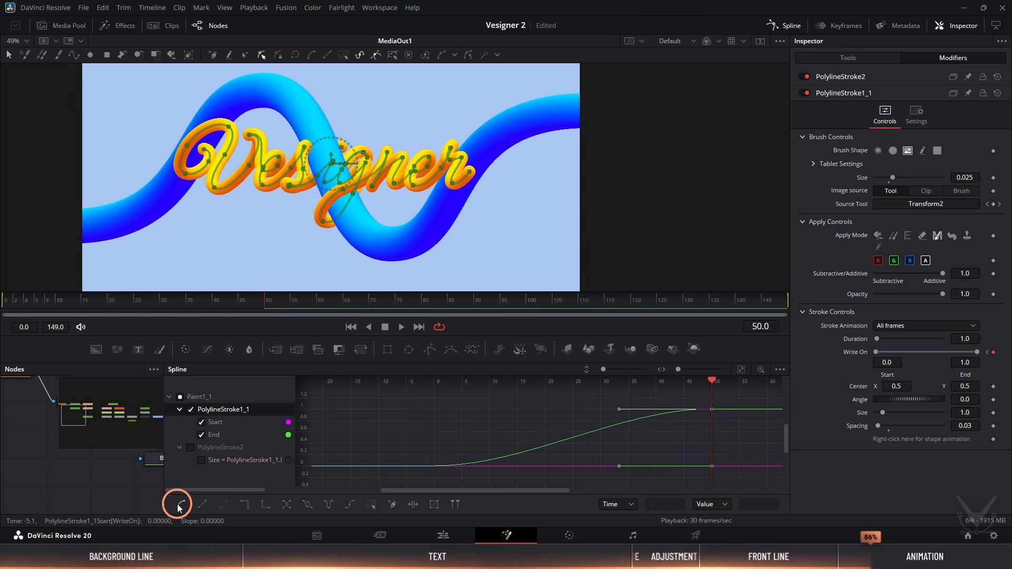
click(784, 26)
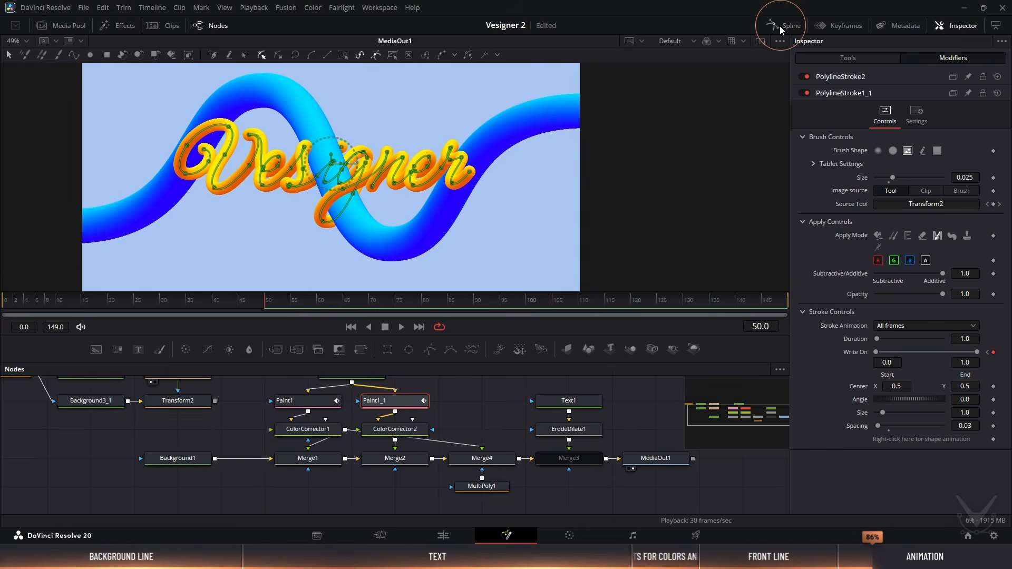
Play the text's write-on animation from frame 0
click(239, 430)
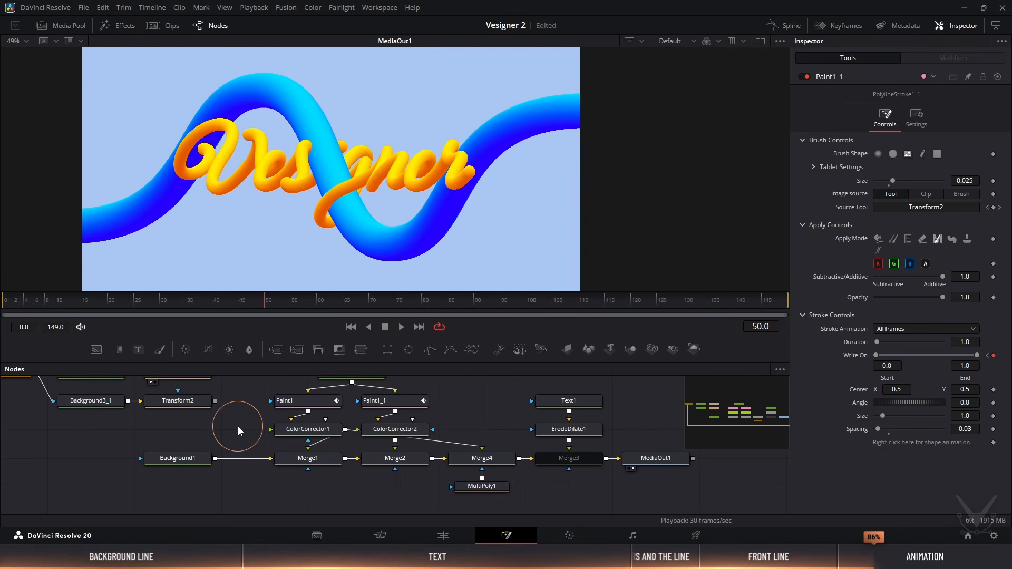
click(2, 301)
click(401, 327)
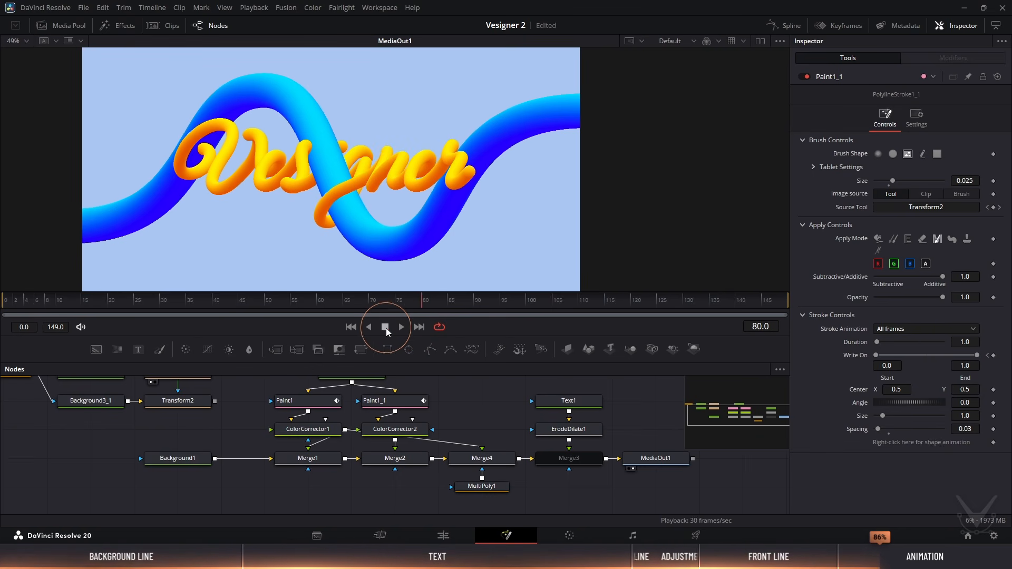
Disable the Merge1 and Merge4 nodes to hide both blue line layers
click(323, 456)
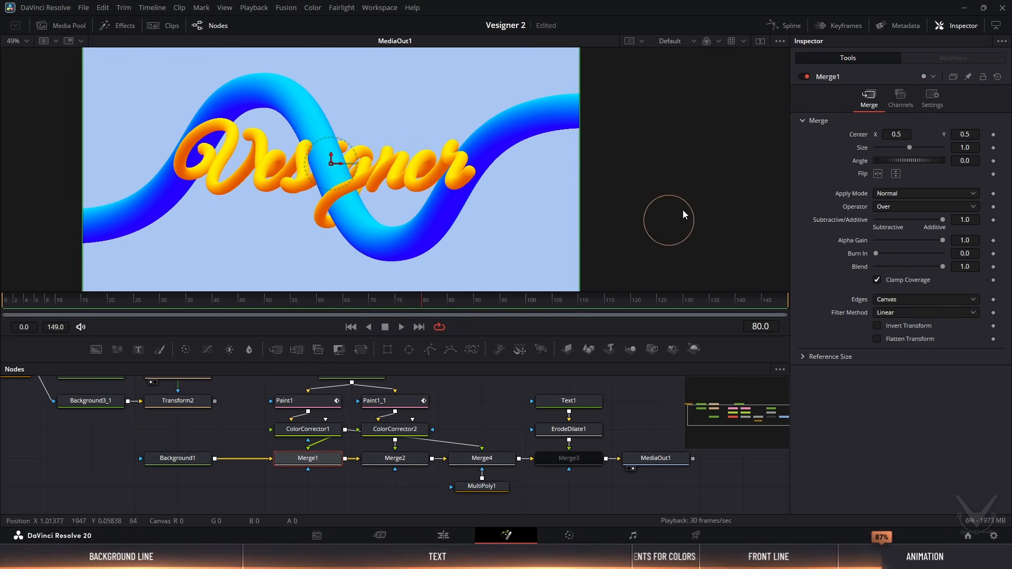
click(805, 76)
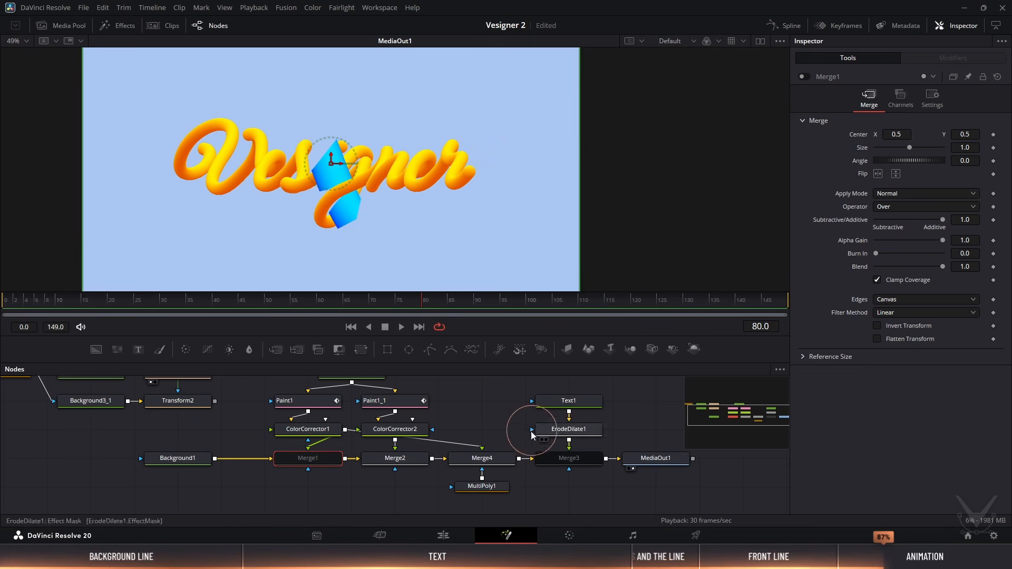
click(505, 457)
click(805, 77)
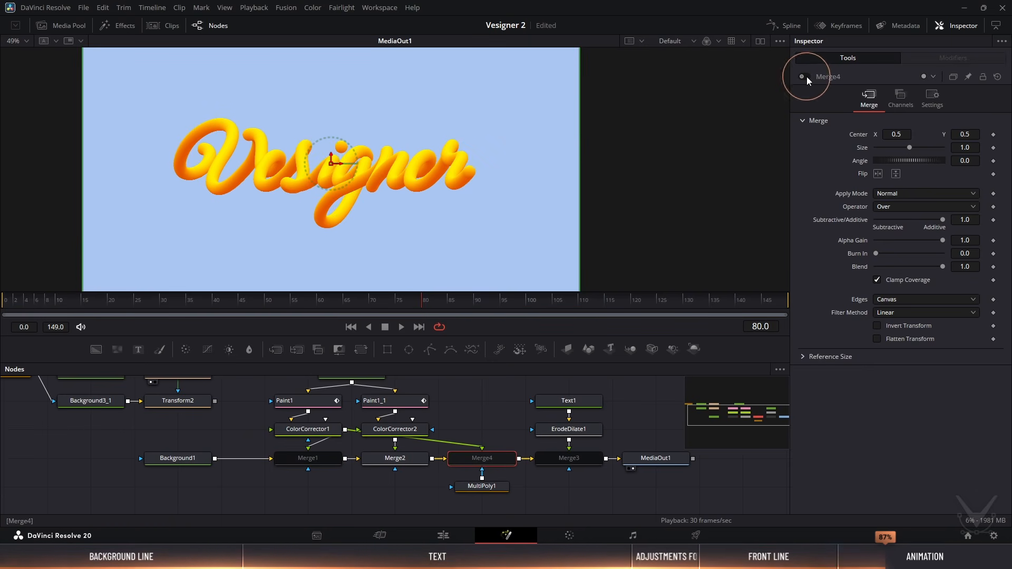
Keyframe the Write On end of the i-dot's PolylineStroke2 at 1.0 on frame 24 and 0.0 on frame 0
drag(309, 302, 131, 308)
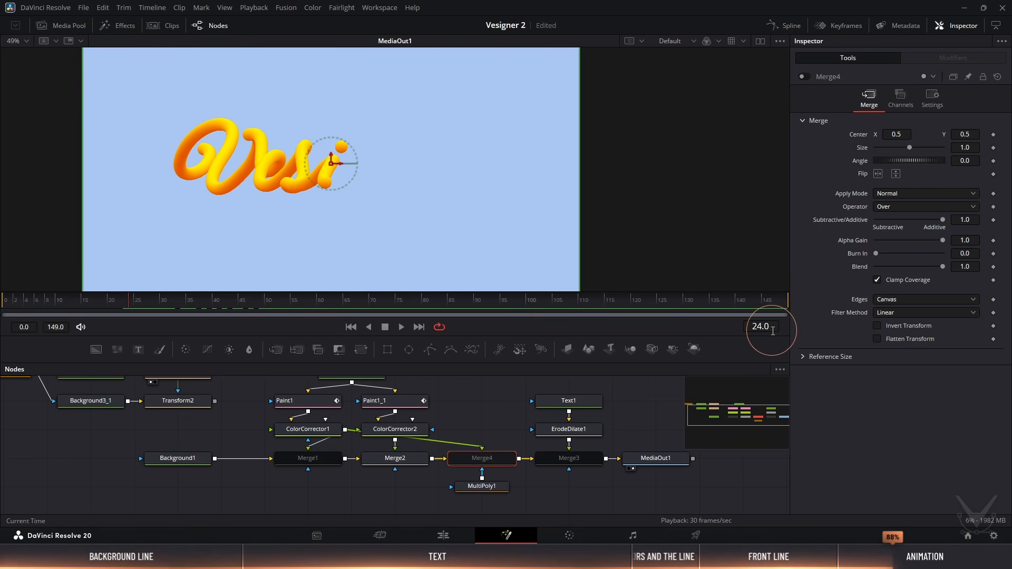
click(405, 404)
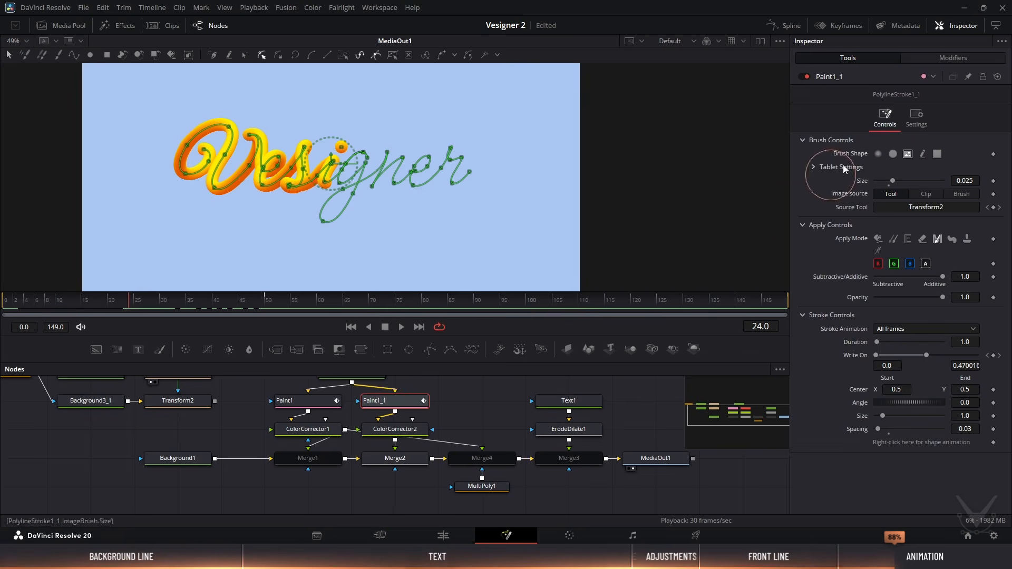
click(952, 58)
click(851, 78)
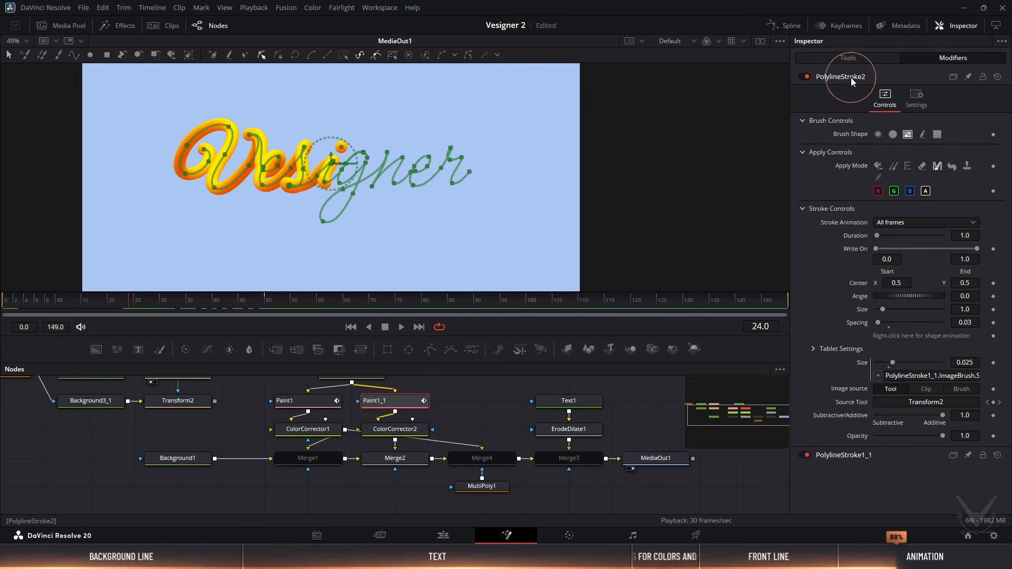
click(993, 249)
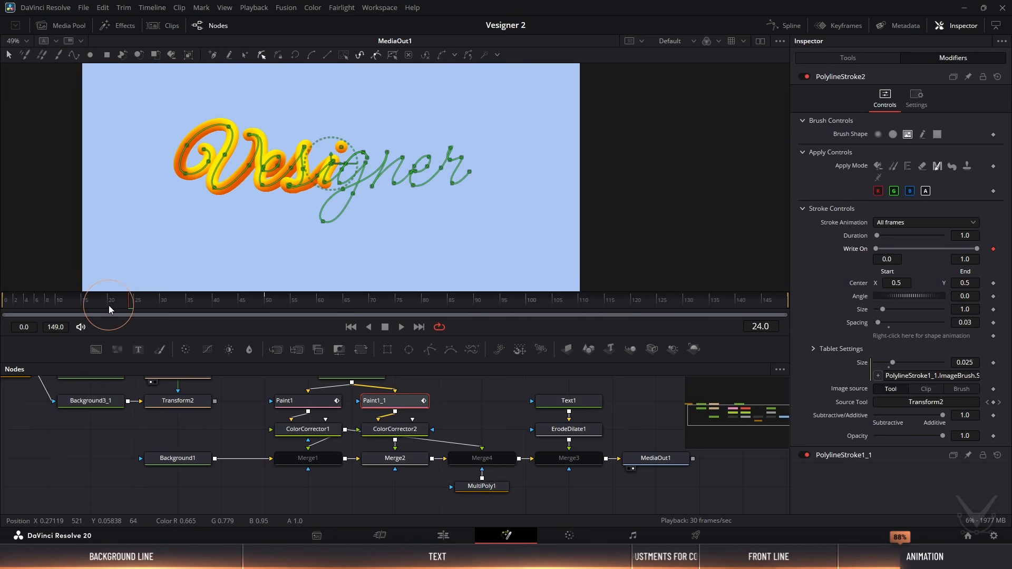
click(3, 305)
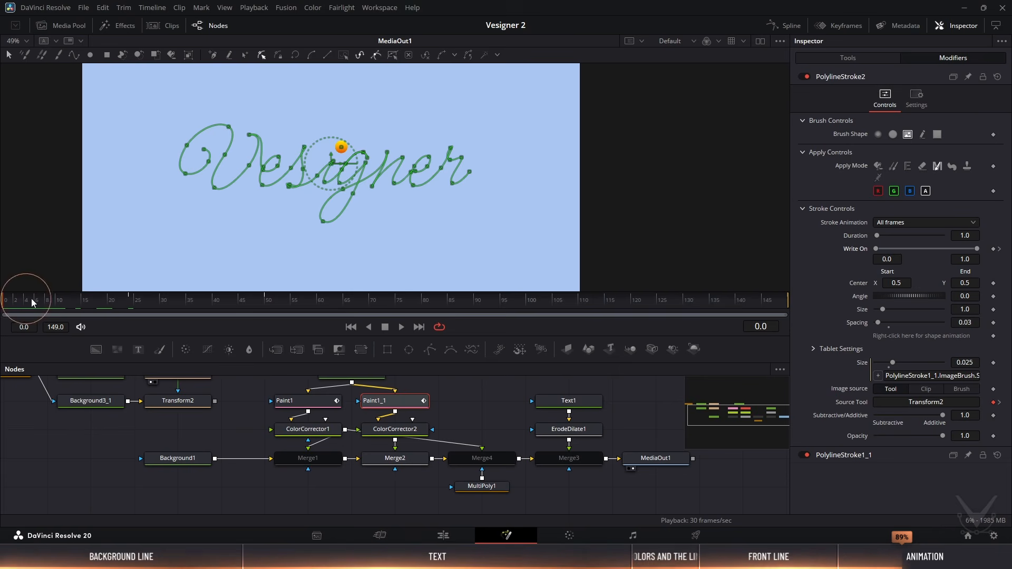
drag(978, 250, 849, 251)
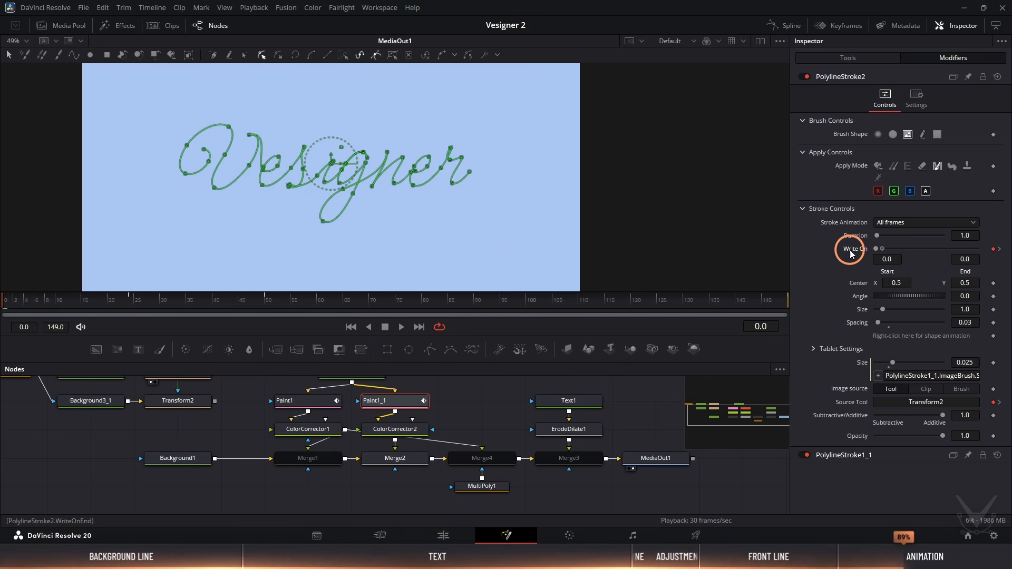
Show only PolylineStroke2's curves in the Spline editor and set all of its keyframes to Step In
click(785, 28)
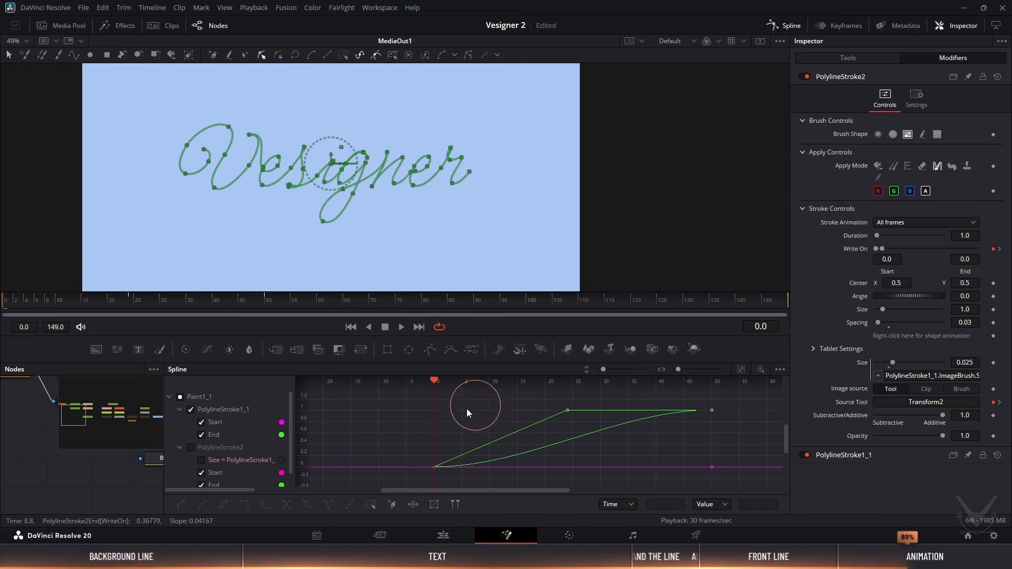
click(180, 396)
click(180, 397)
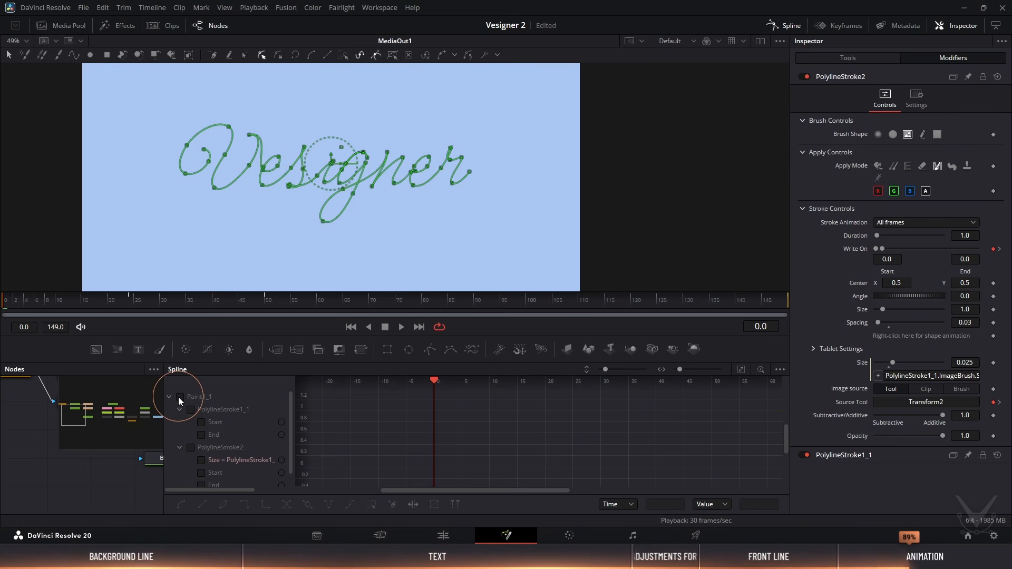
scroll(230, 444, down, 1)
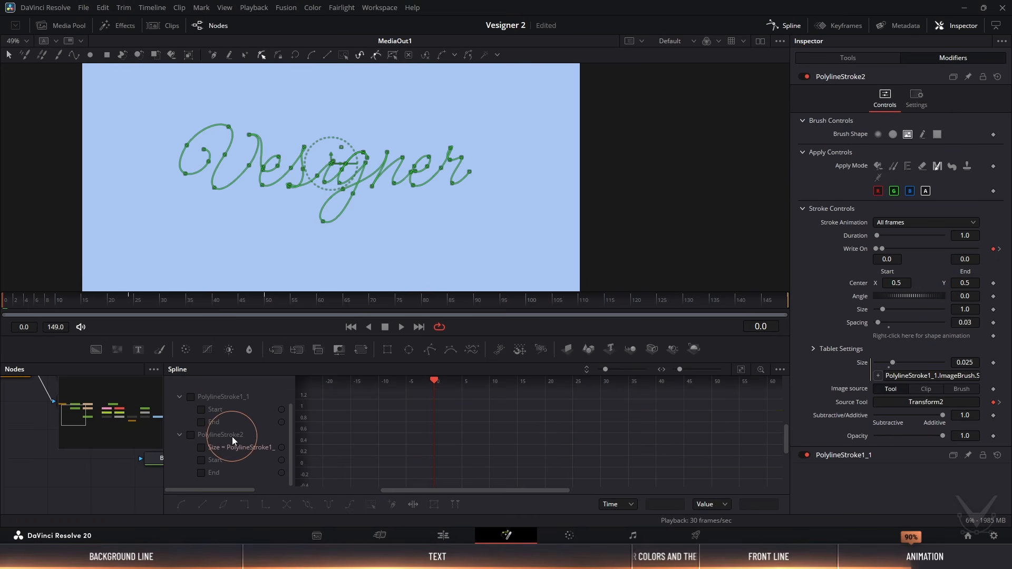
click(232, 437)
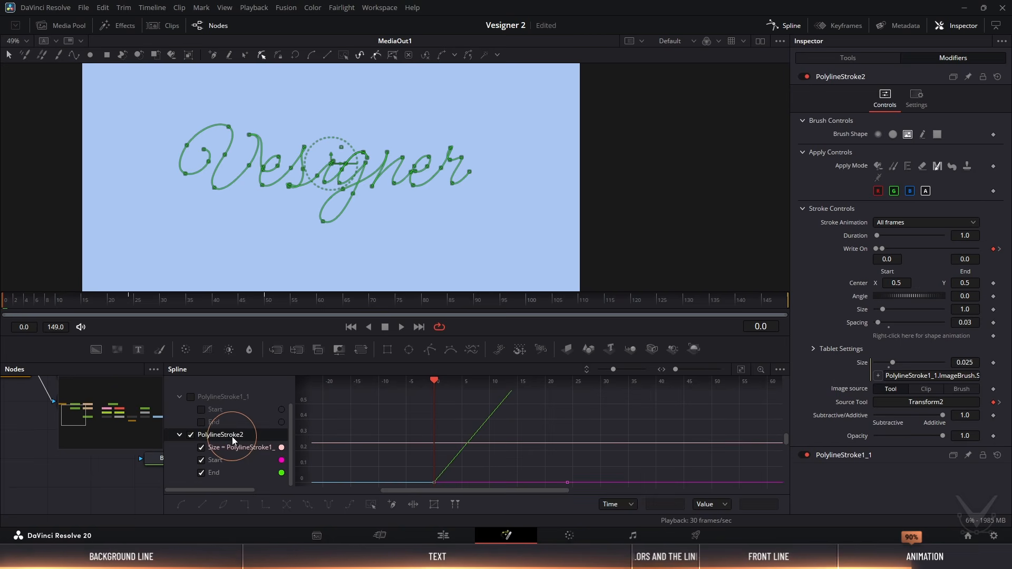
click(741, 370)
ctrl+scroll(615, 448, down, 3)
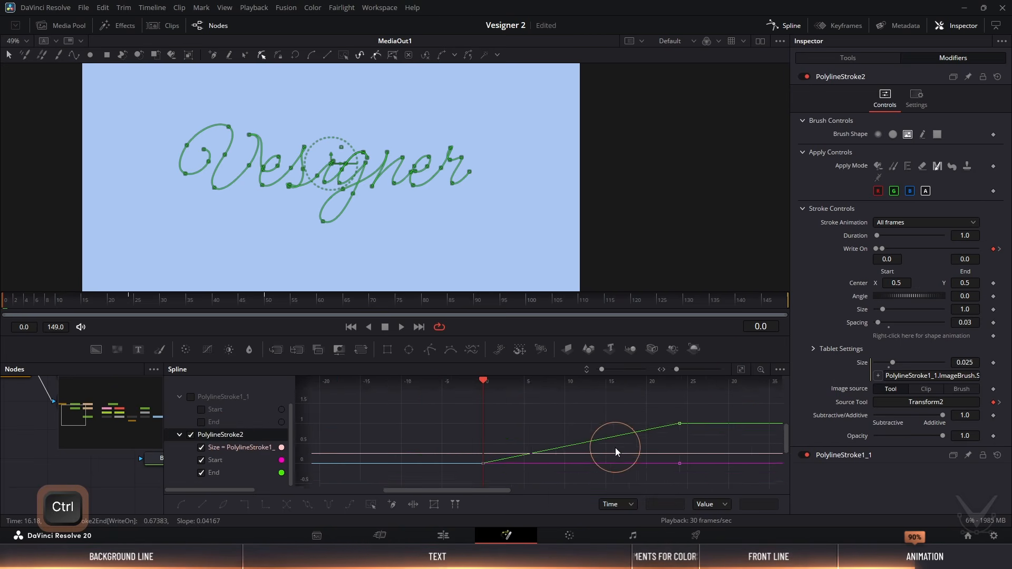
click(372, 505)
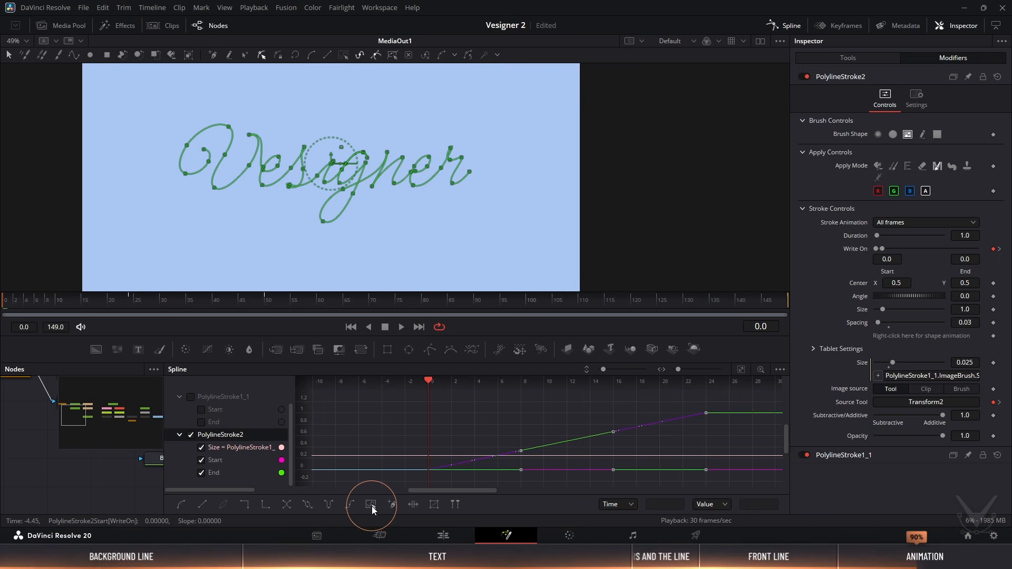
click(244, 505)
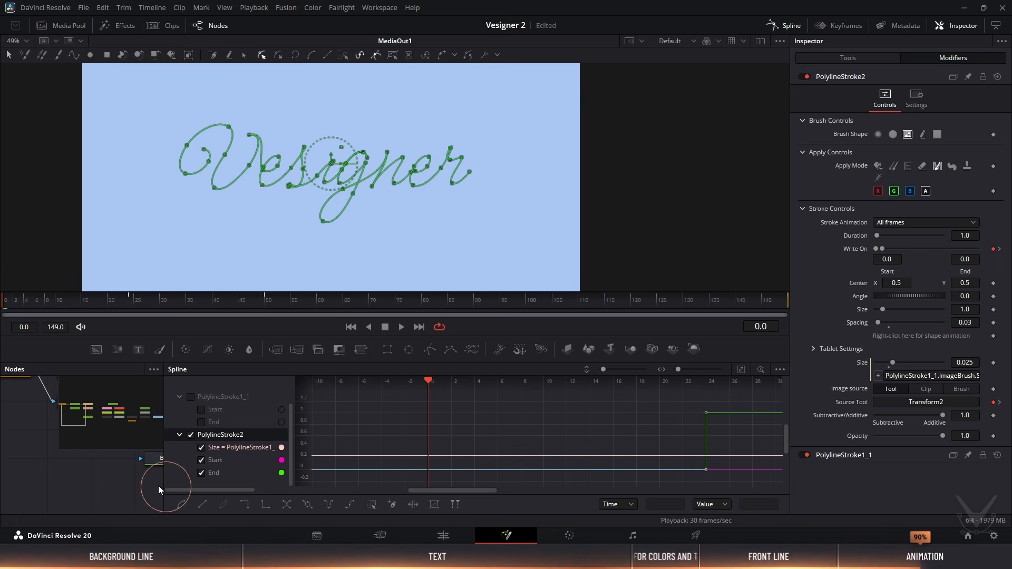
Scrub and play the text's write-on animation from frame 0 to check the i-dot, and close the Spline editor
click(81, 479)
drag(49, 299, 144, 304)
mouse_move(130, 306)
mouse_down()
mouse_move(121, 302)
mouse_move(287, 305)
mouse_move(1, 301)
mouse_up()
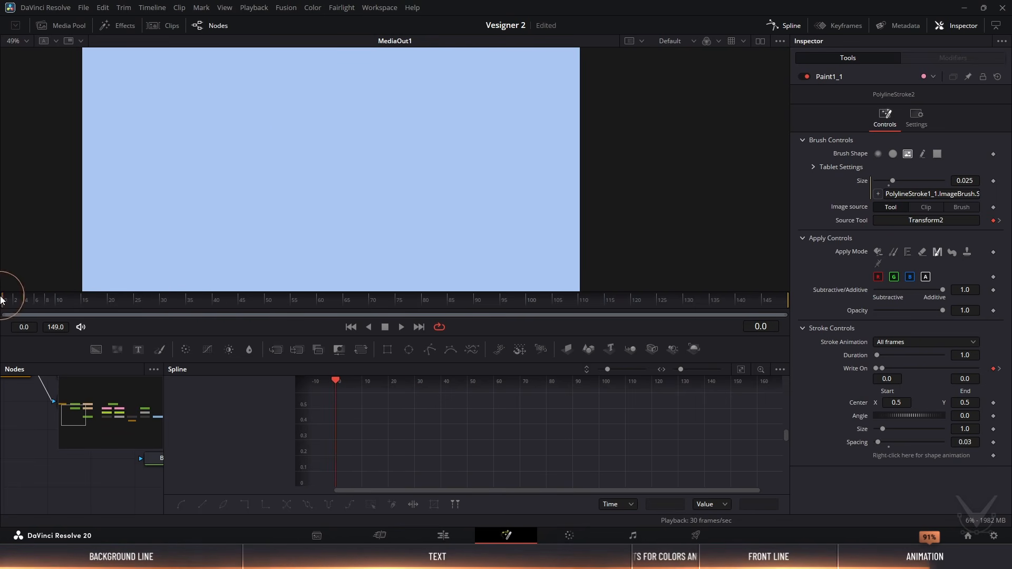
key(space)
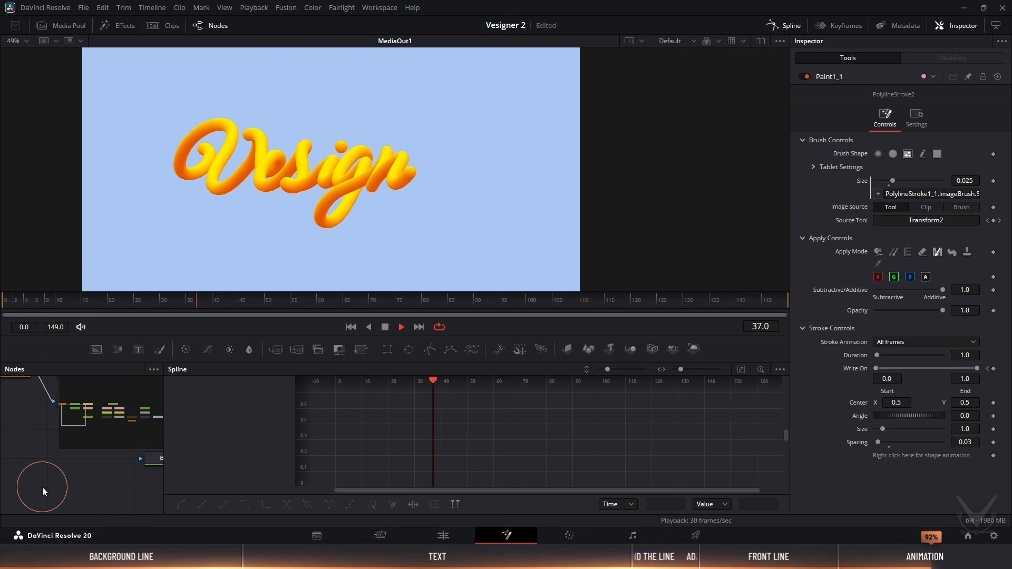
click(385, 327)
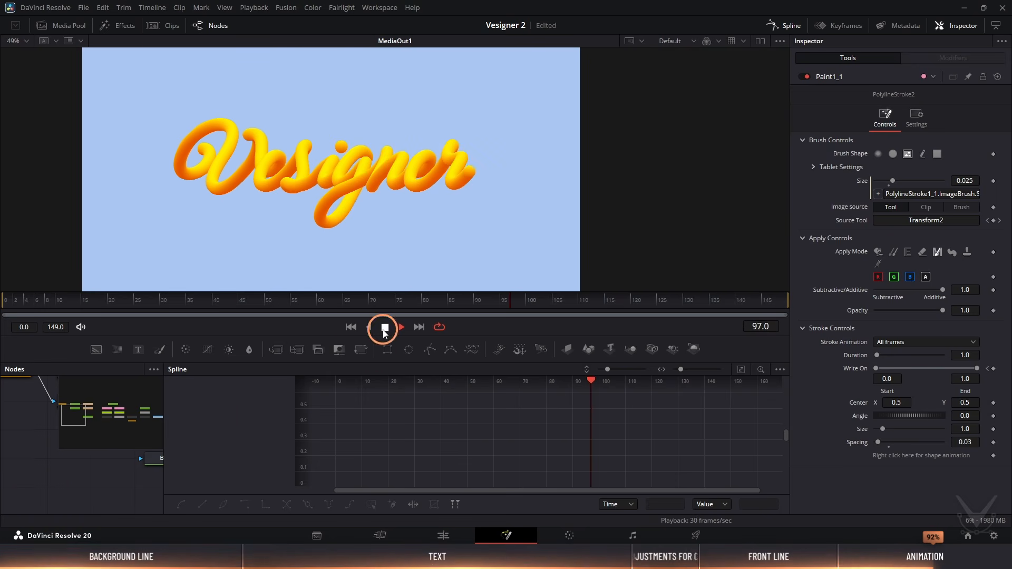
click(791, 26)
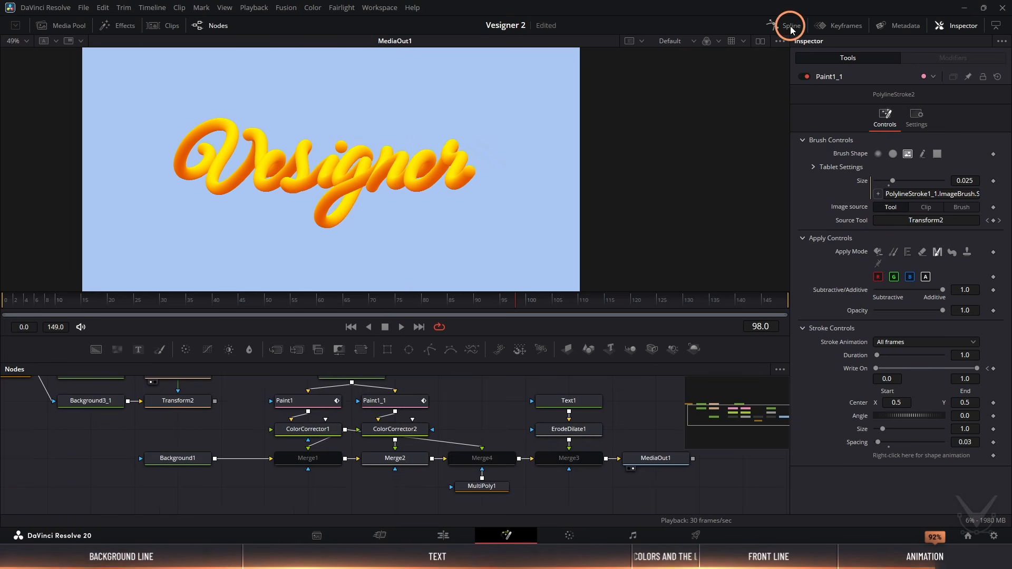
Re-enable the Merge1 and Merge4 nodes to show both blue line layers
click(311, 461)
ctrl+click(504, 461)
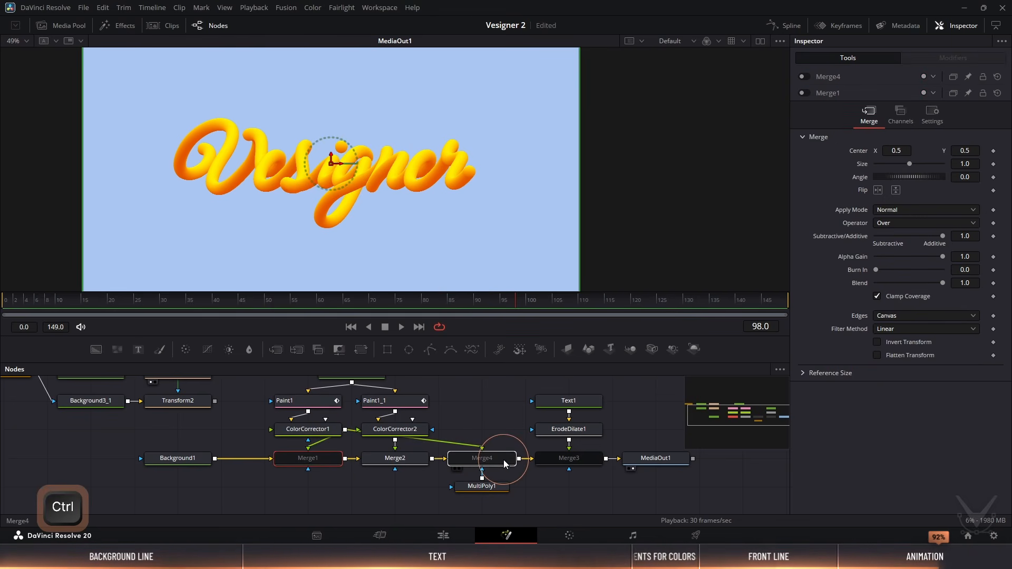
key(ctrl+p)
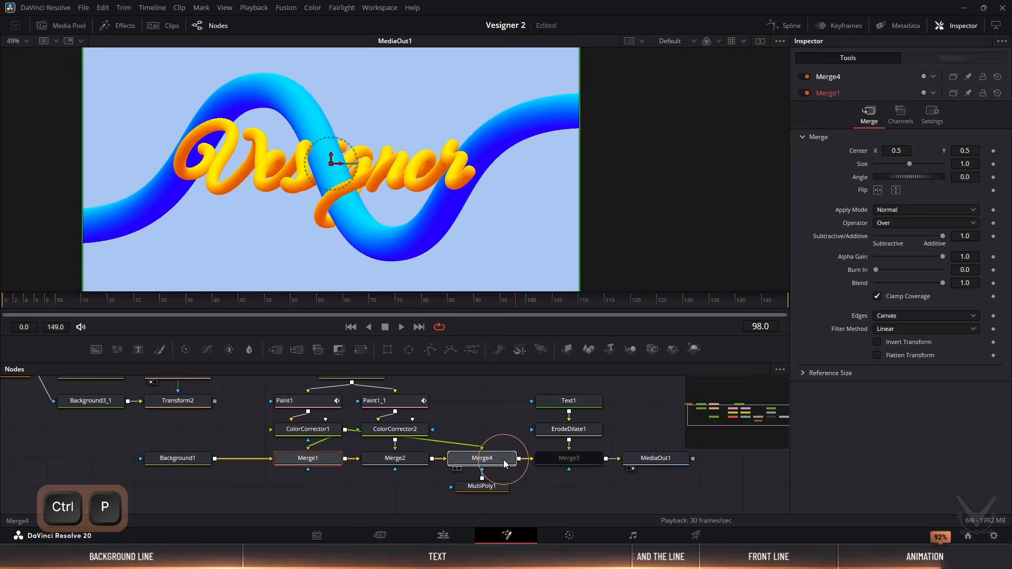
click(491, 419)
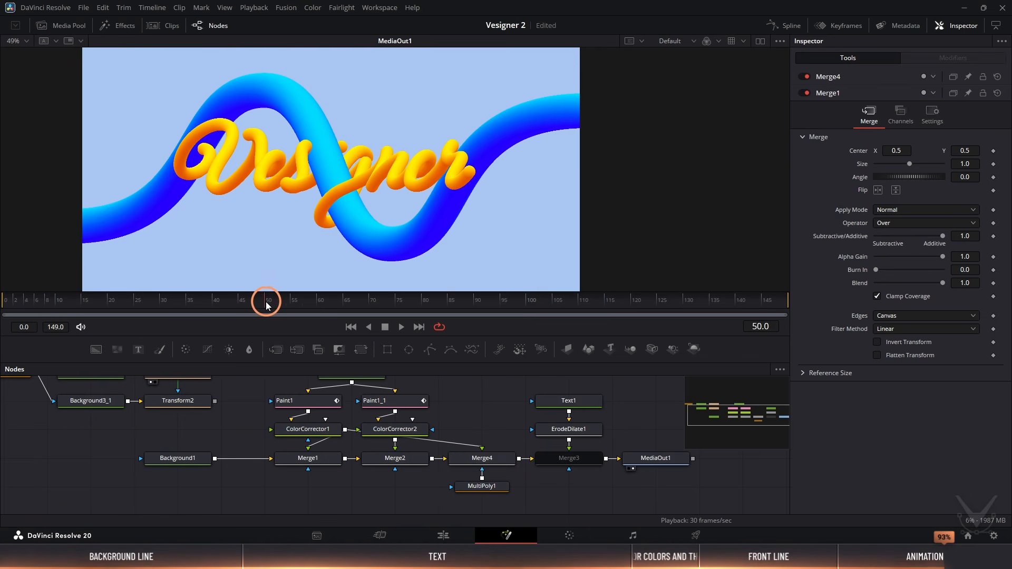
Keyframe the Write On end of Paint1's blue line at 0.0 on frame 50 and 1.0 on frame 80
click(311, 404)
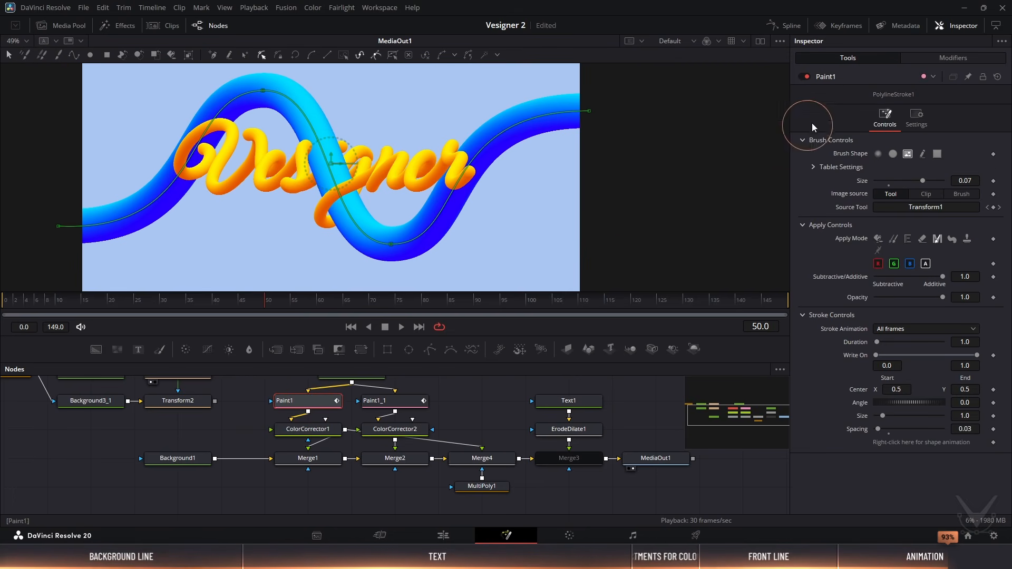
mouse_move(966, 354)
mouse_down()
mouse_move(975, 354)
mouse_move(860, 359)
mouse_up()
click(994, 356)
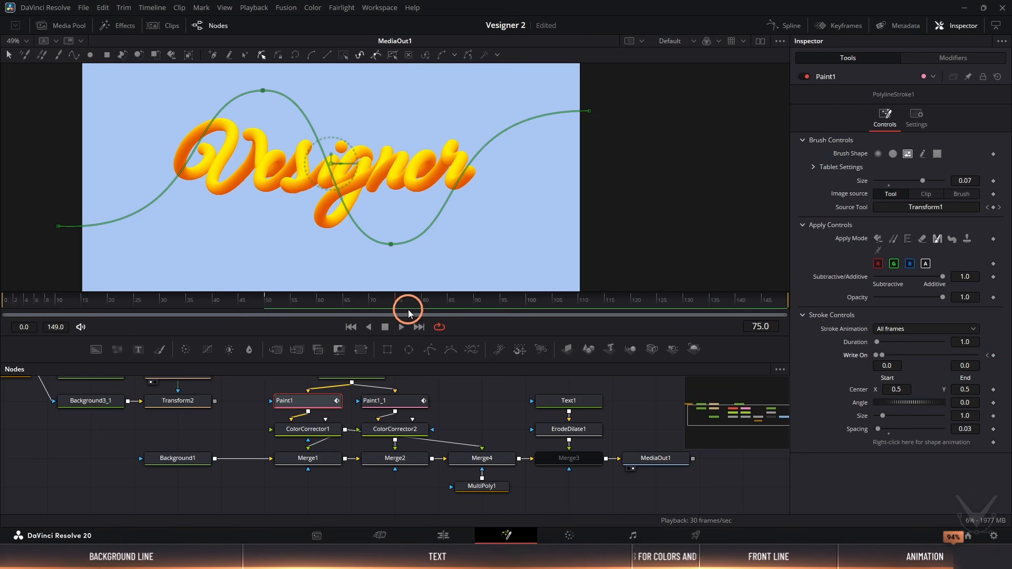
drag(410, 313, 438, 308)
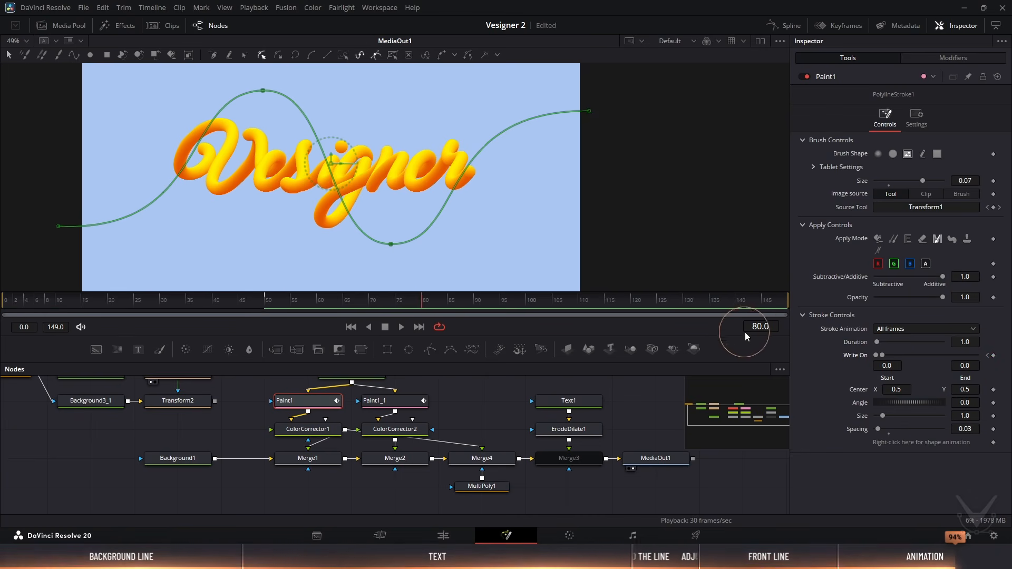
drag(885, 359, 992, 355)
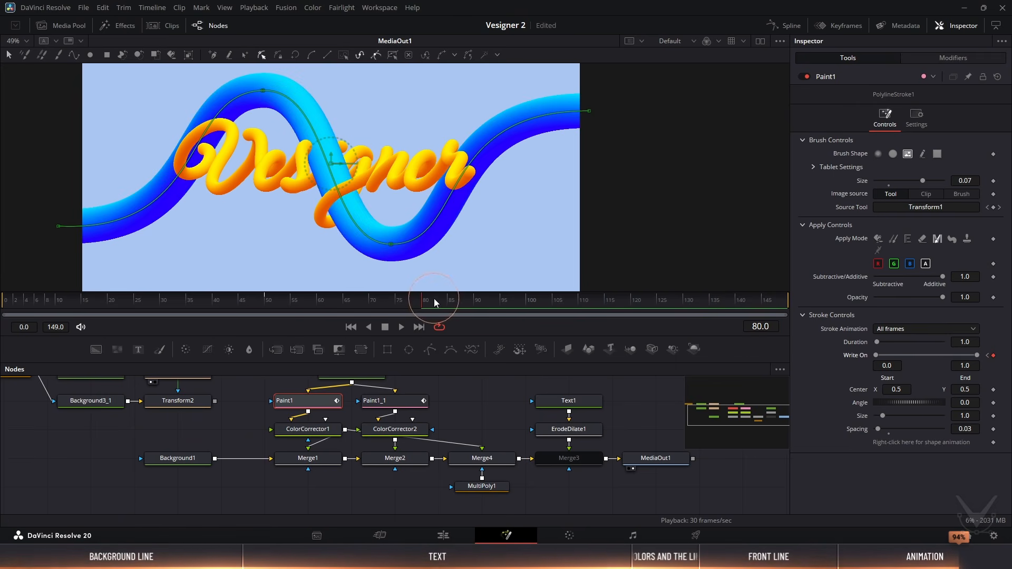
Keyframe the Write On start of Paint1's blue line at 1.0 on frame 110
click(486, 303)
drag(550, 303, 582, 308)
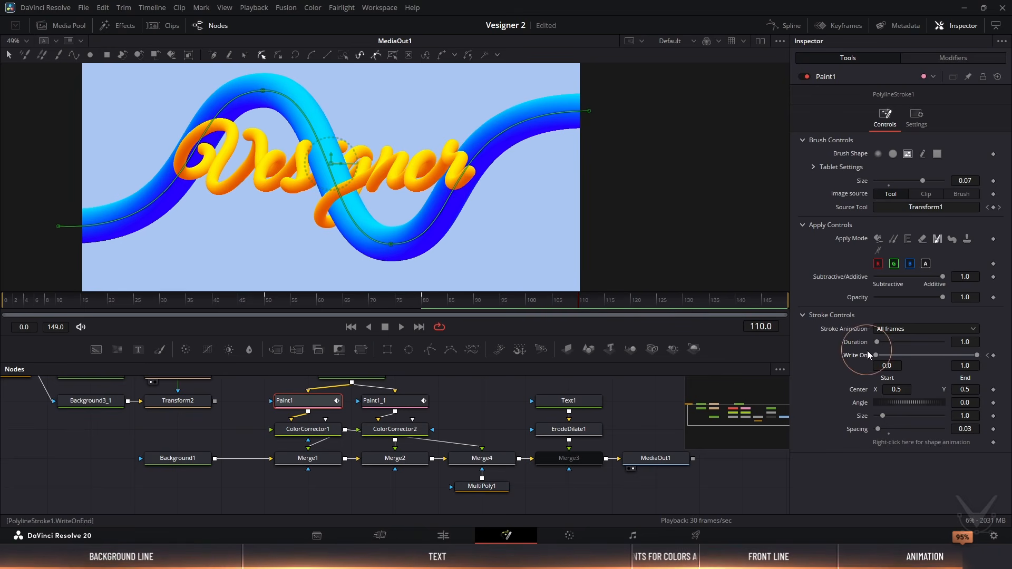
drag(876, 355, 970, 355)
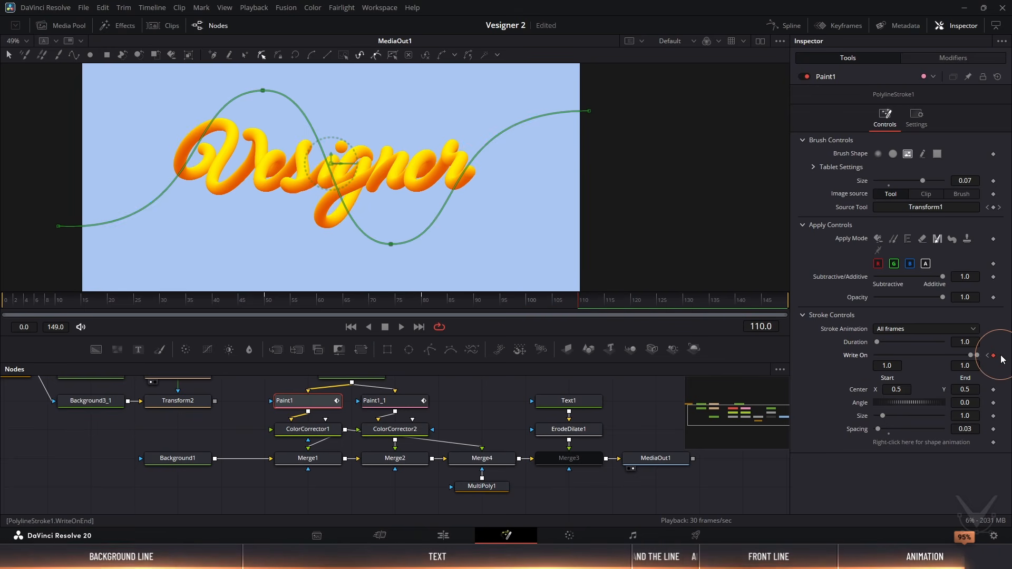
Show PolylineStroke1's write-on curves in the Spline editor, set all their keyframes to Flat, and close the editor
click(782, 28)
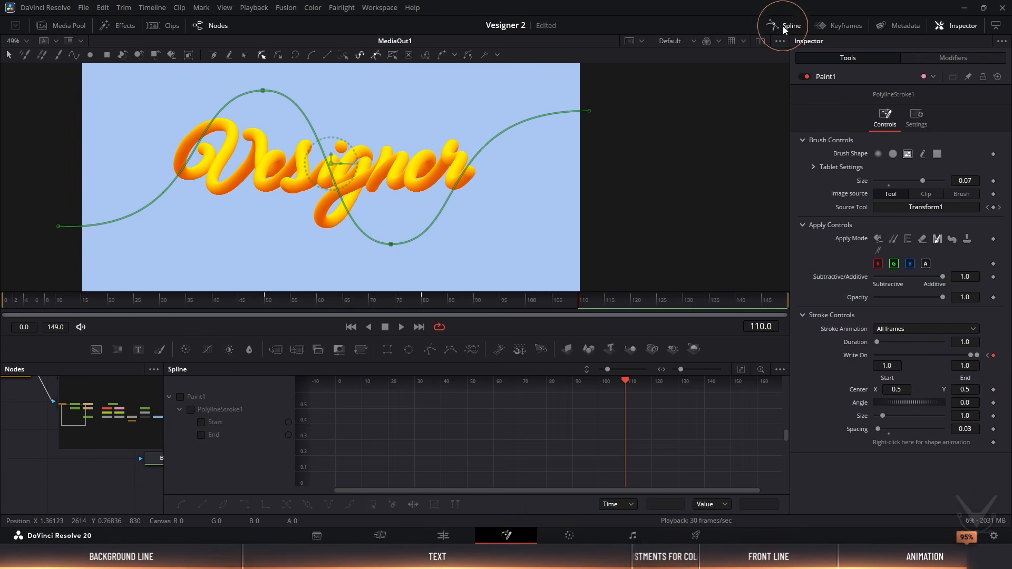
click(209, 411)
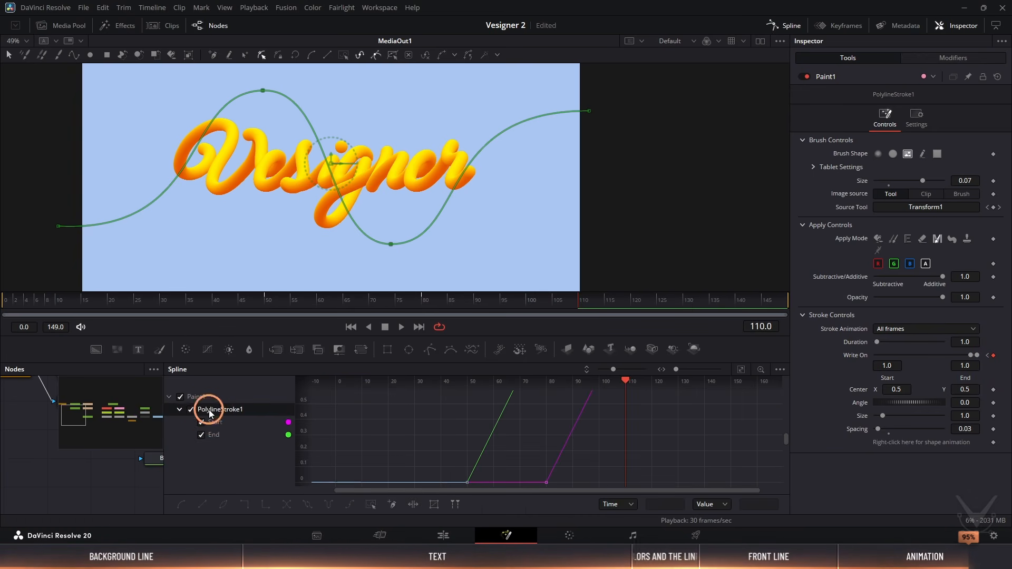
click(742, 369)
scroll(566, 430, down, 2)
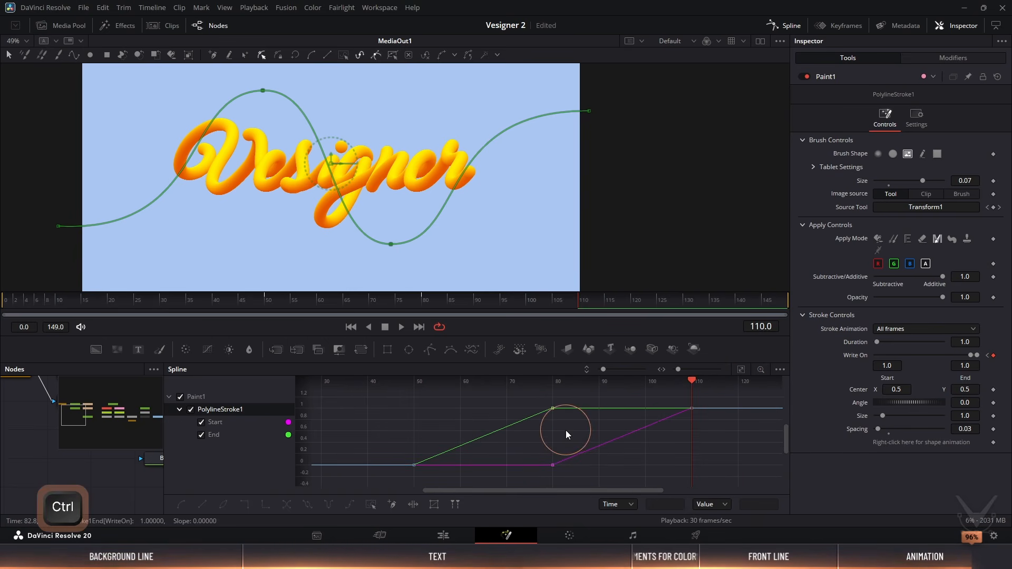
click(366, 507)
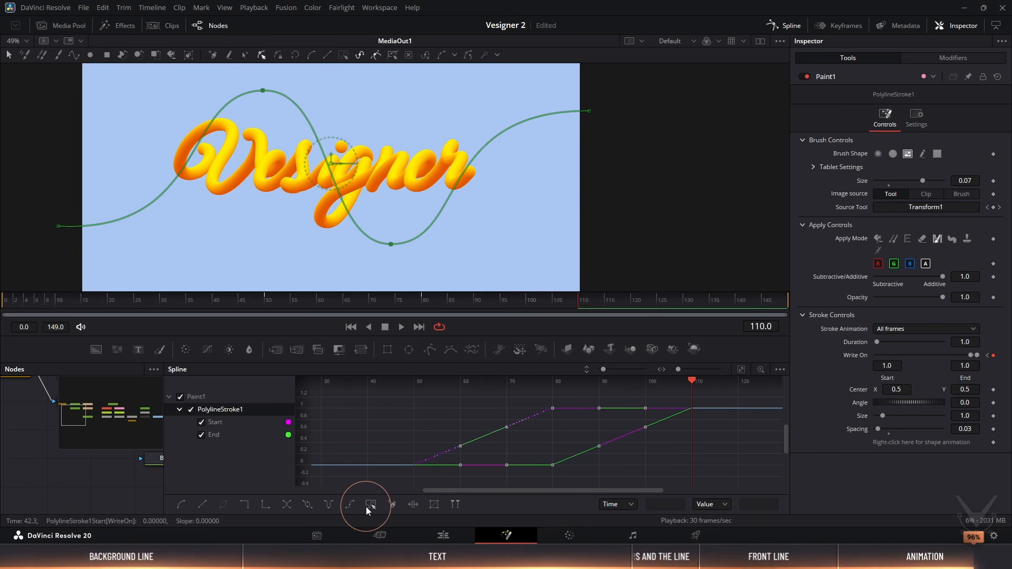
right_click(549, 438)
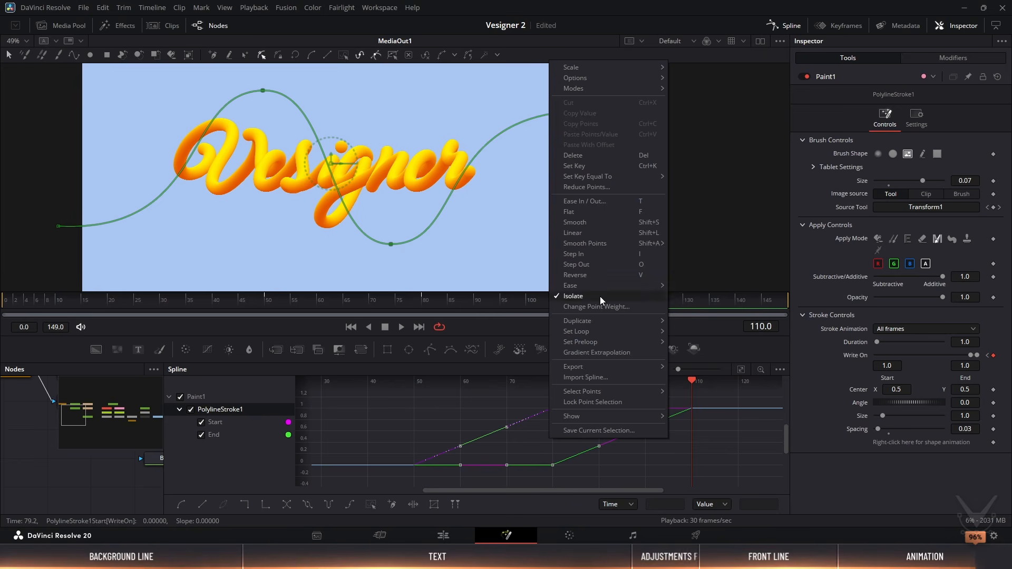
click(601, 214)
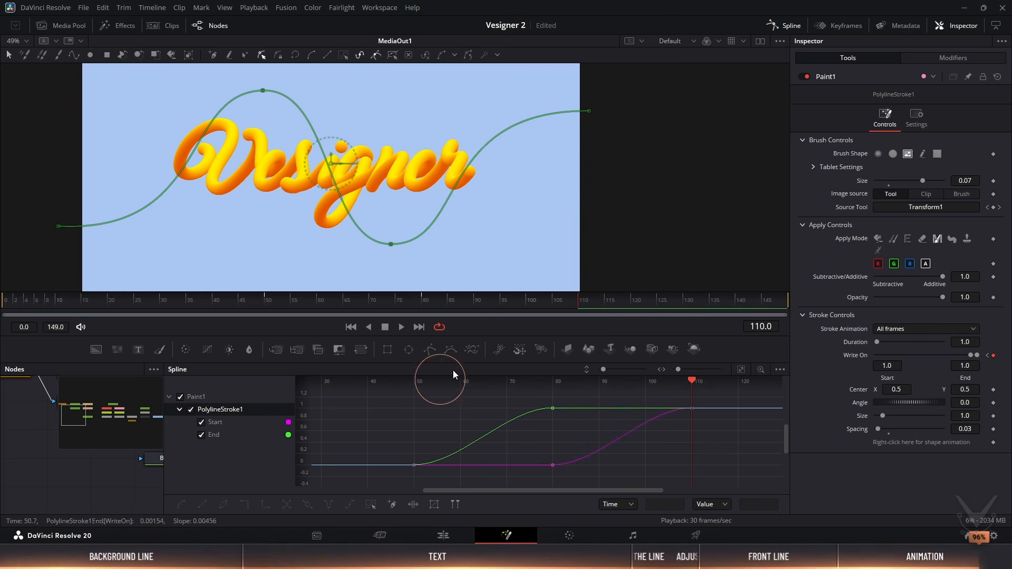
click(781, 26)
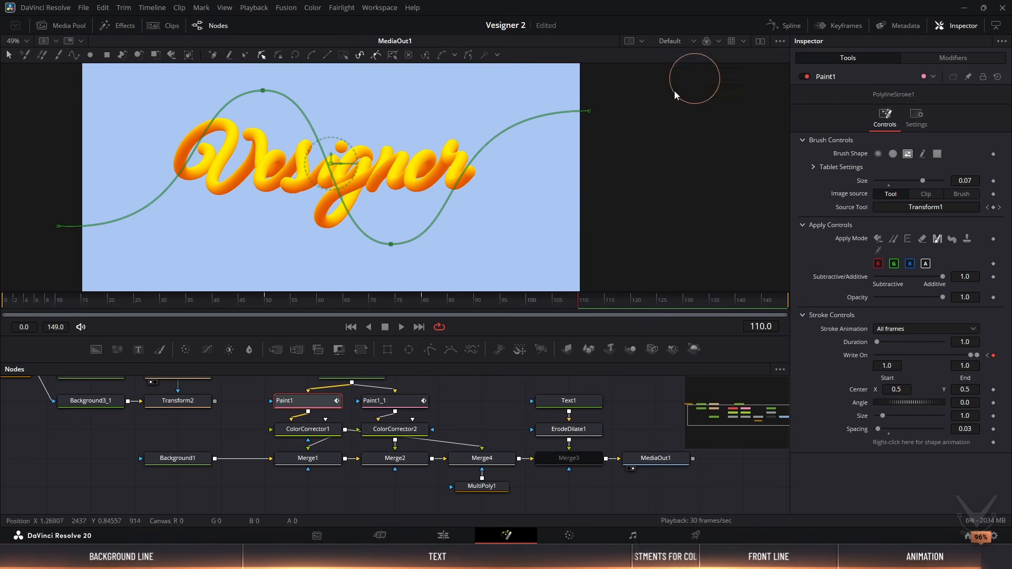
Play the complete text and blue line animation from frame 0
click(238, 439)
drag(32, 304, 2, 303)
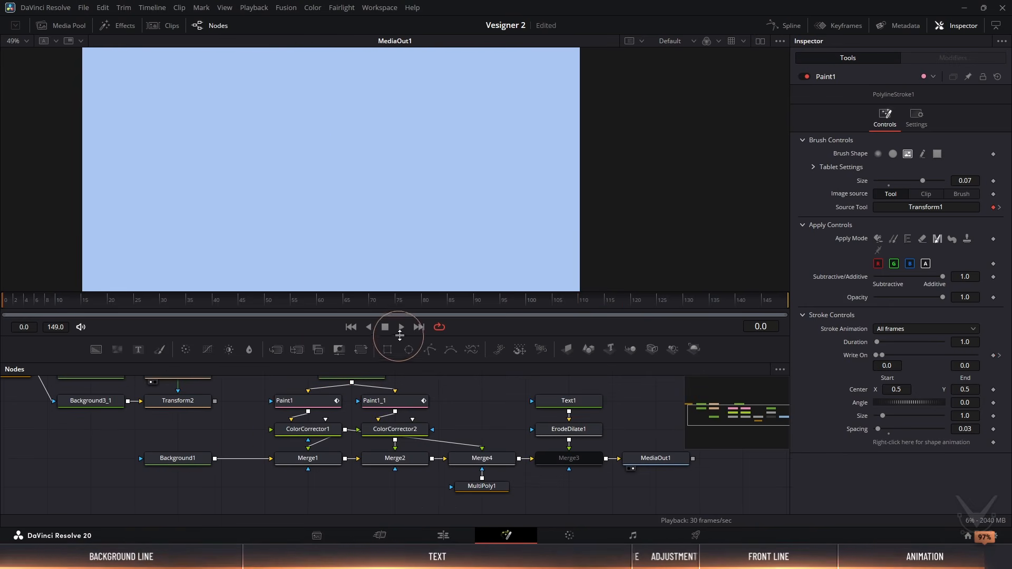
click(402, 328)
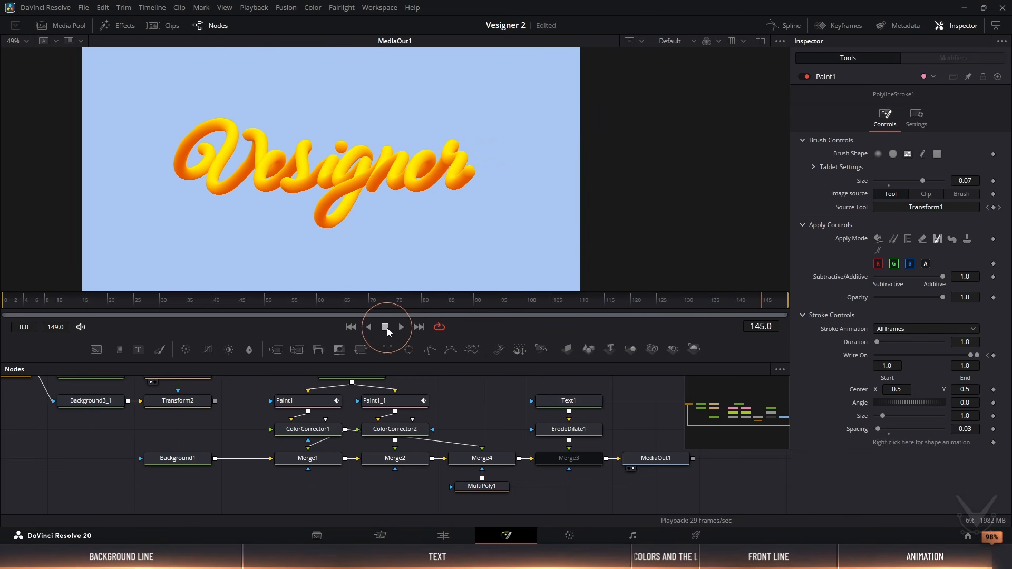
Try rotating Transform1's Angle on frame 79 to preview the blue line's gradient, and reset it to 0.0
drag(229, 421, 357, 427)
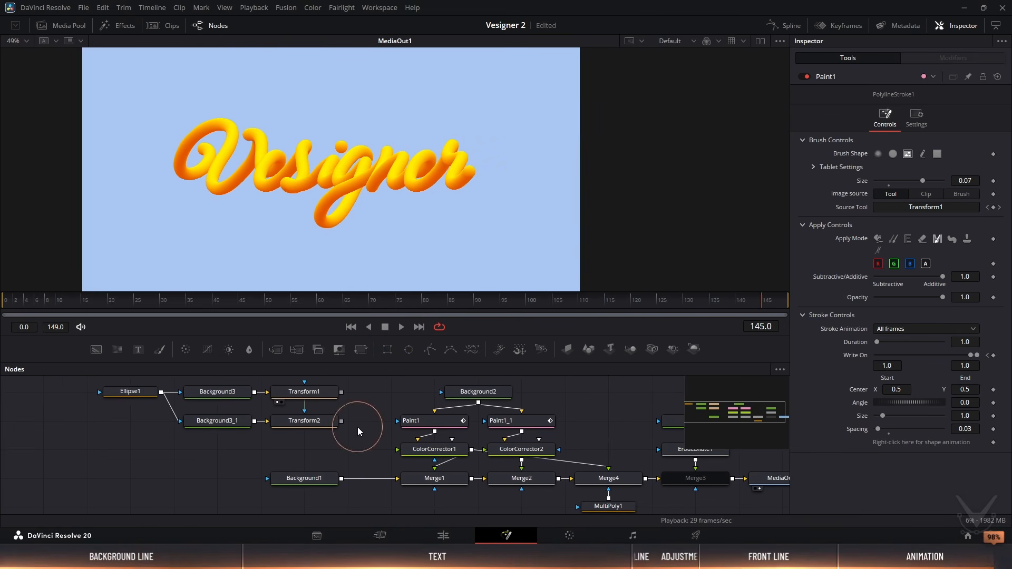
mouse_move(403, 298)
mouse_down()
mouse_move(337, 300)
mouse_move(421, 315)
mouse_up()
drag(401, 188, 458, 183)
click(319, 393)
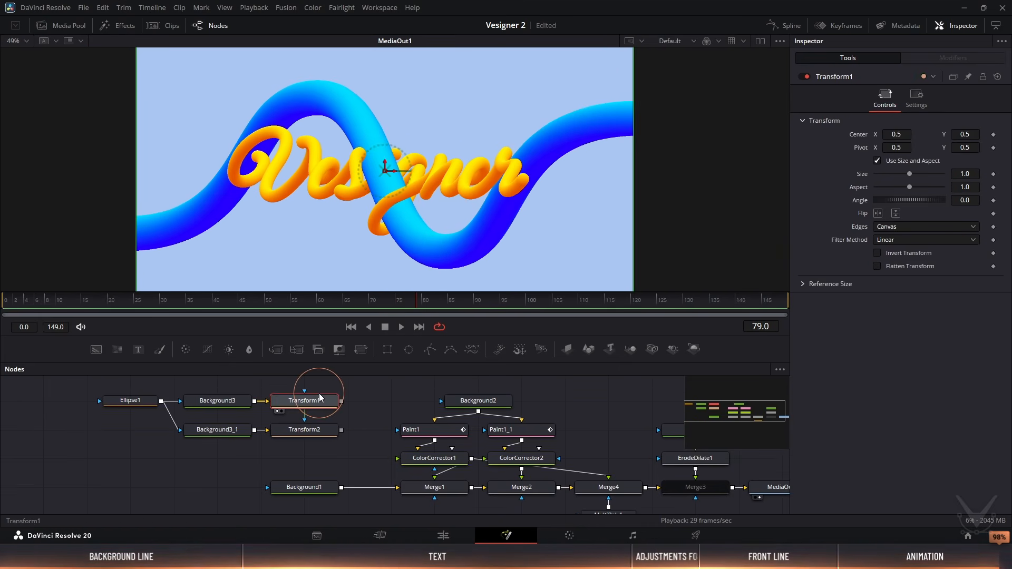
drag(903, 198, 829, 208)
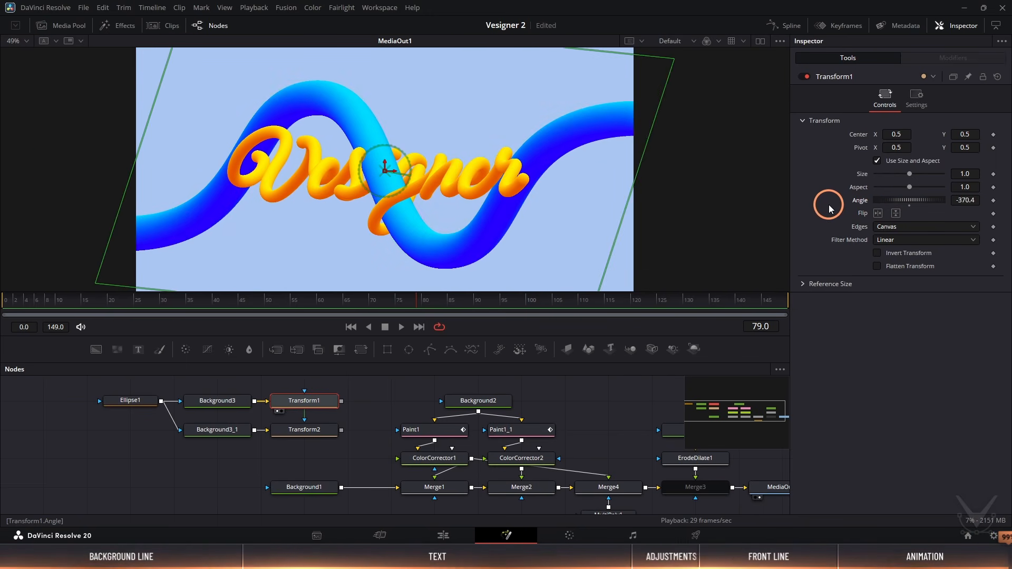
double_click(855, 202)
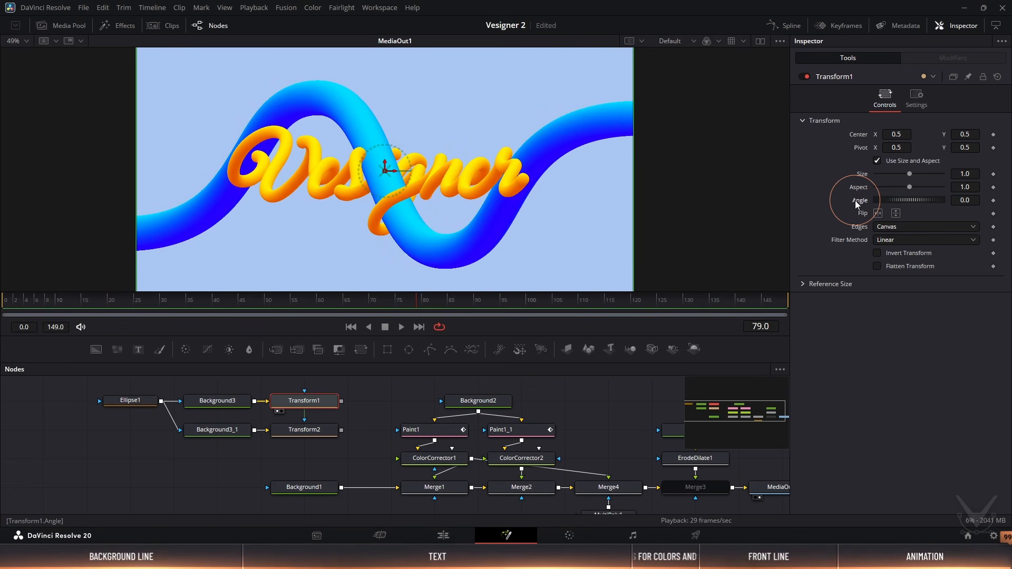